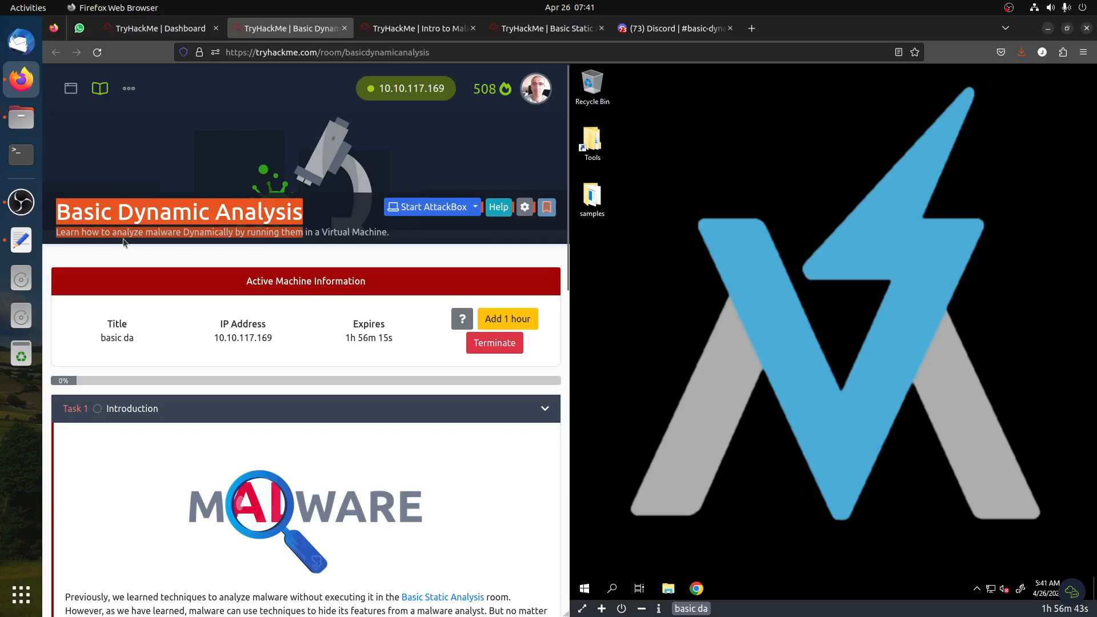
# Review the room introduction and prerequisite rooms, and mark Task 1's prerequisite question as completed
pyautogui.click(134, 242)
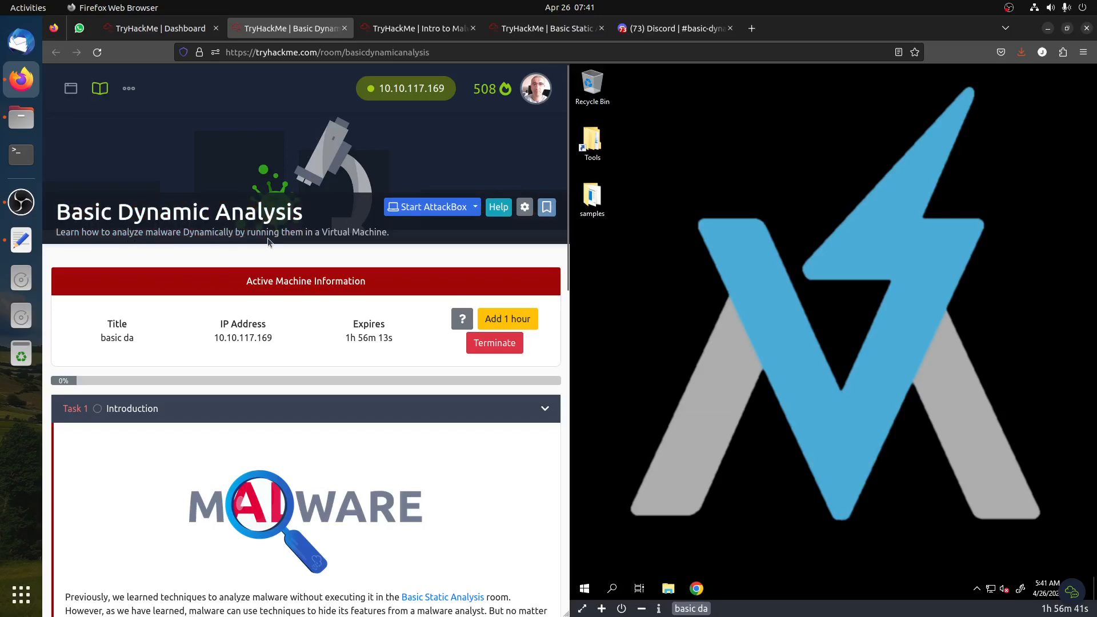
pyautogui.scroll(-5, 363, 239)
pyautogui.scroll(-2, 350, 268)
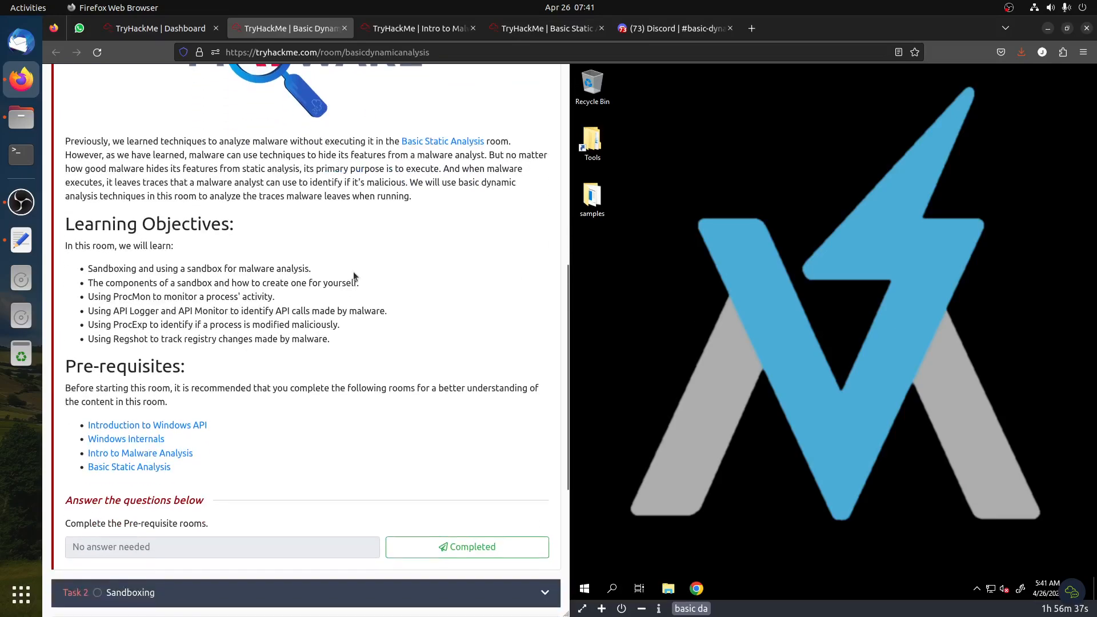
pyautogui.moveTo(153, 210); pyautogui.dragTo(276, 324)
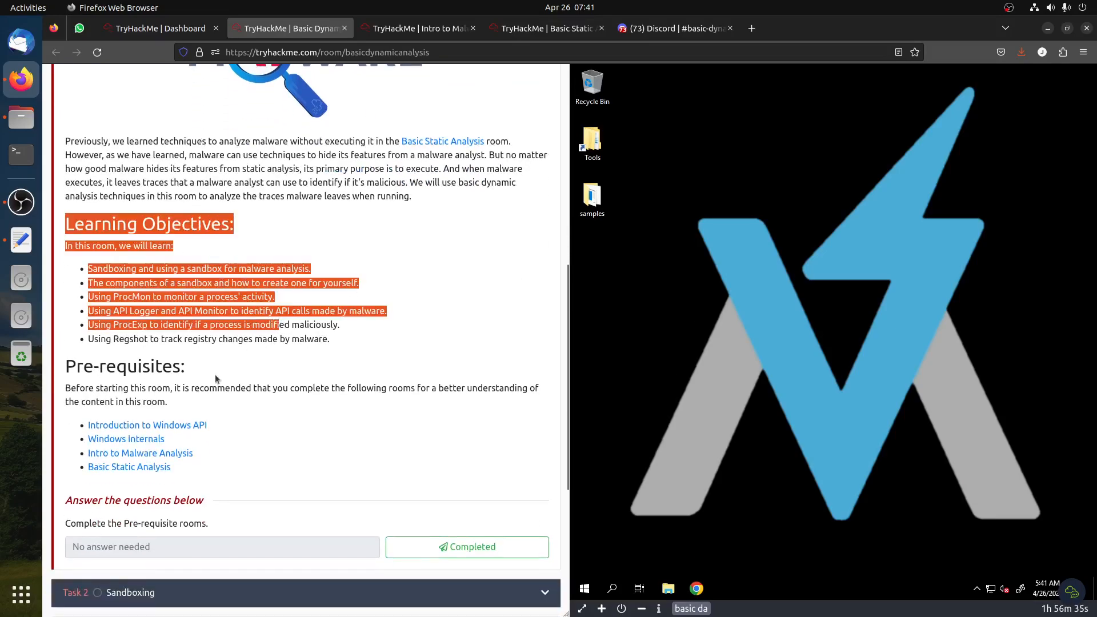
pyautogui.click(423, 28)
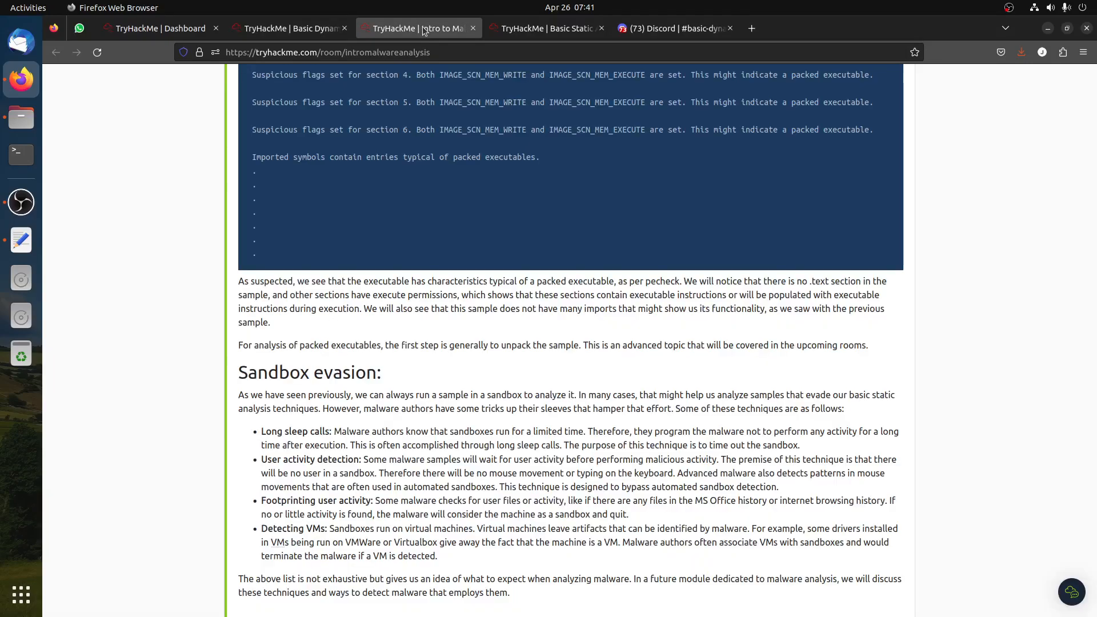
pyautogui.scroll(8, 524, 354)
pyautogui.moveTo(1092, 387); pyautogui.dragTo(1085, 353)
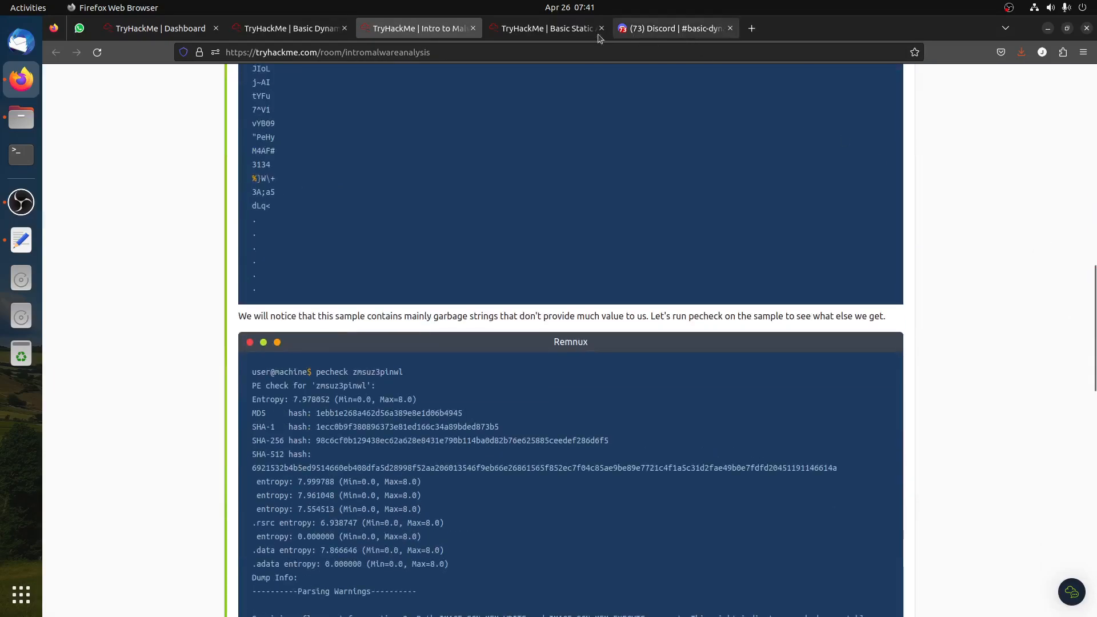
pyautogui.click(547, 28)
pyautogui.scroll(-5, 376, 245)
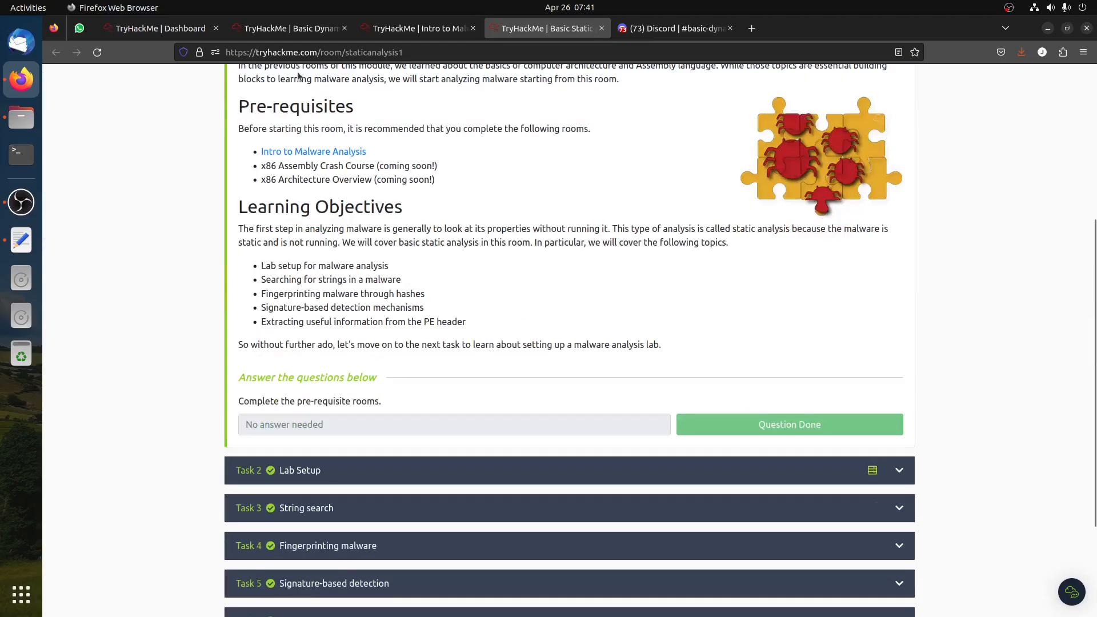
pyautogui.click(292, 29)
pyautogui.click(454, 543)
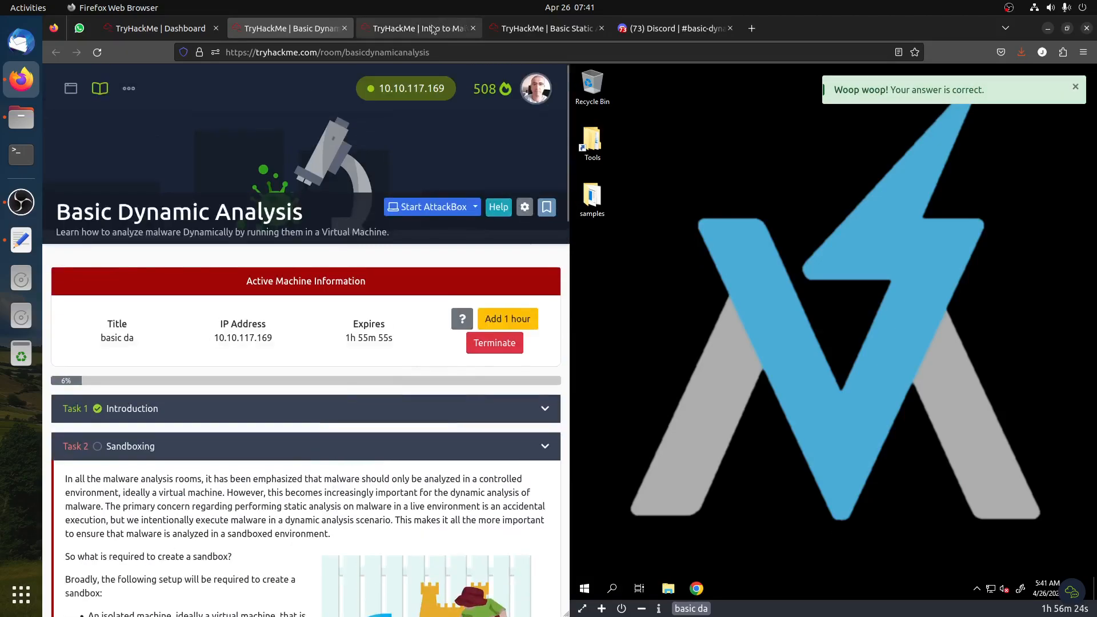
# Read the Sandboxing task's sections on virtualization, analysis tools and file-sharing
pyautogui.click(432, 30)
pyautogui.click(547, 28)
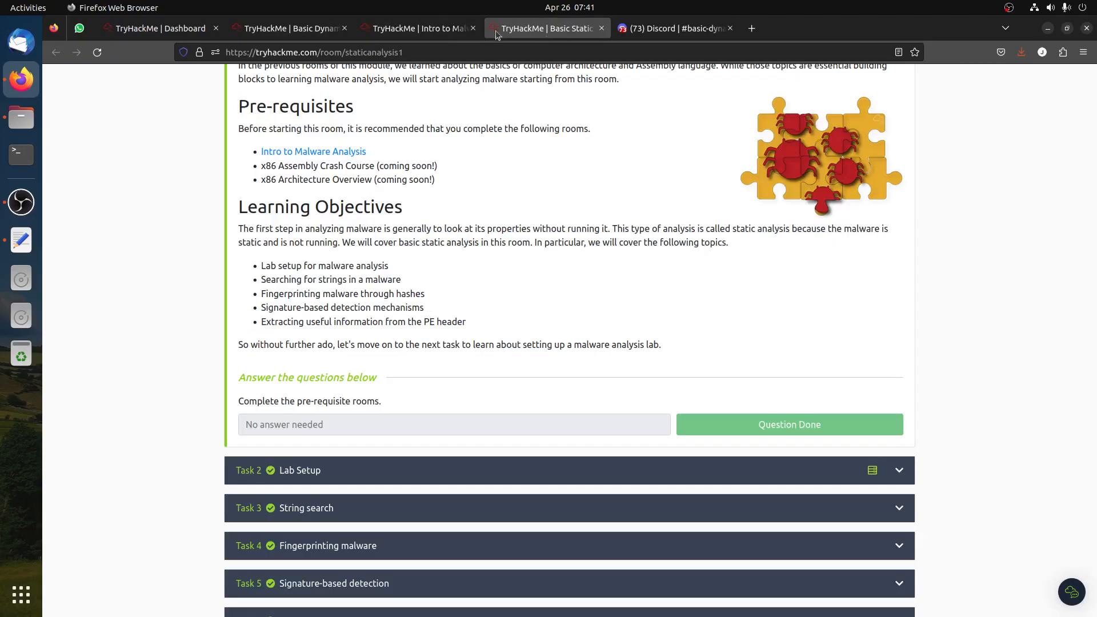
pyautogui.click(291, 29)
pyautogui.scroll(-2, 271, 407)
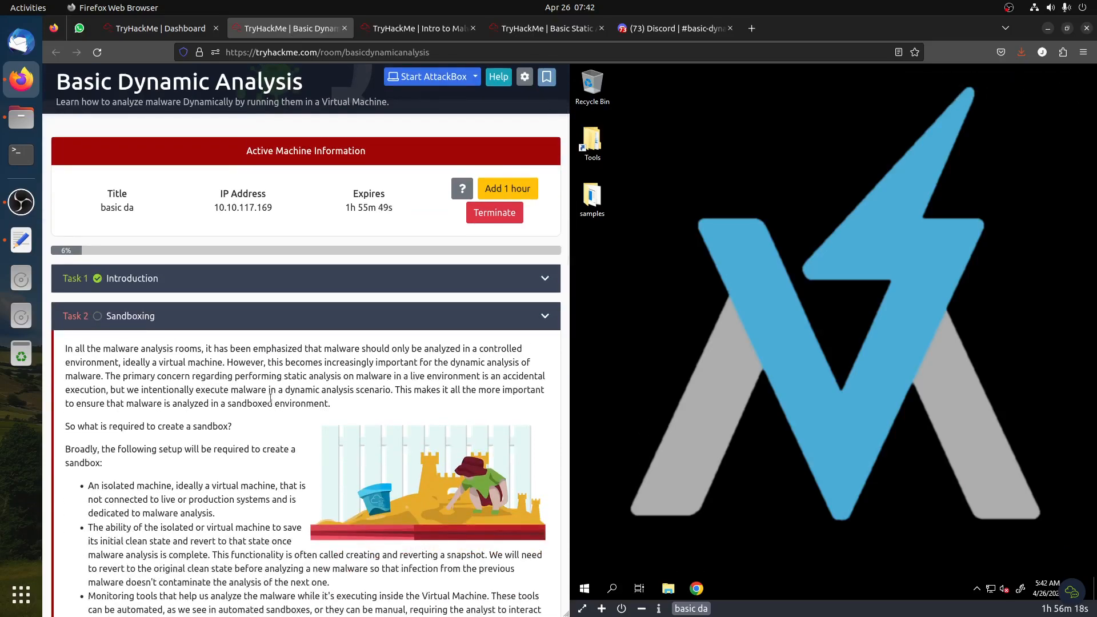
pyautogui.scroll(-2, 278, 392)
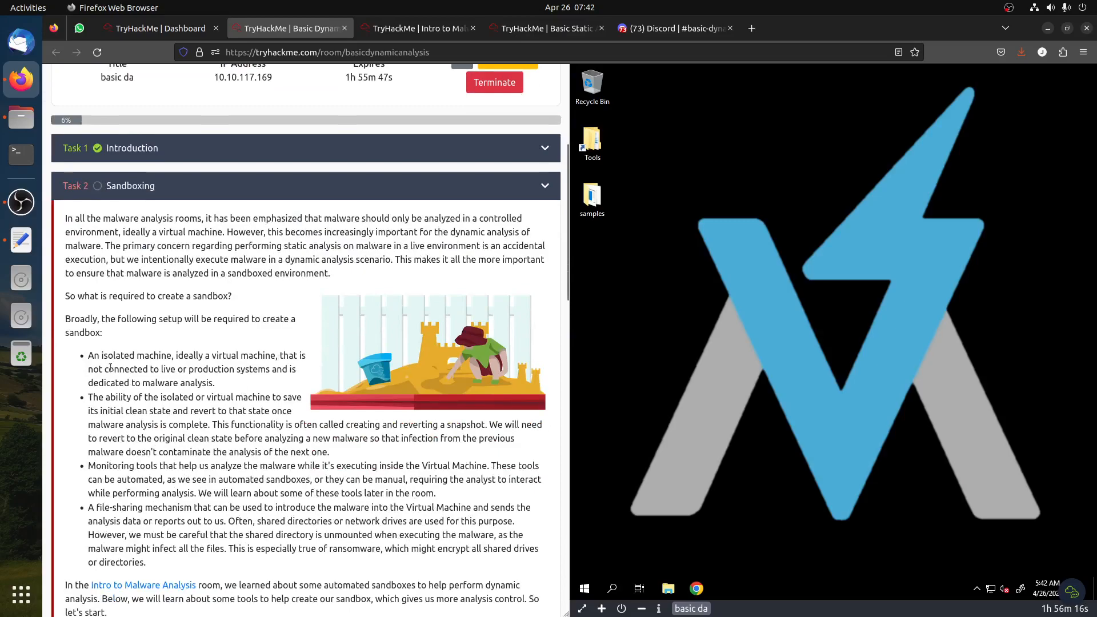
pyautogui.moveTo(102, 356); pyautogui.dragTo(183, 357)
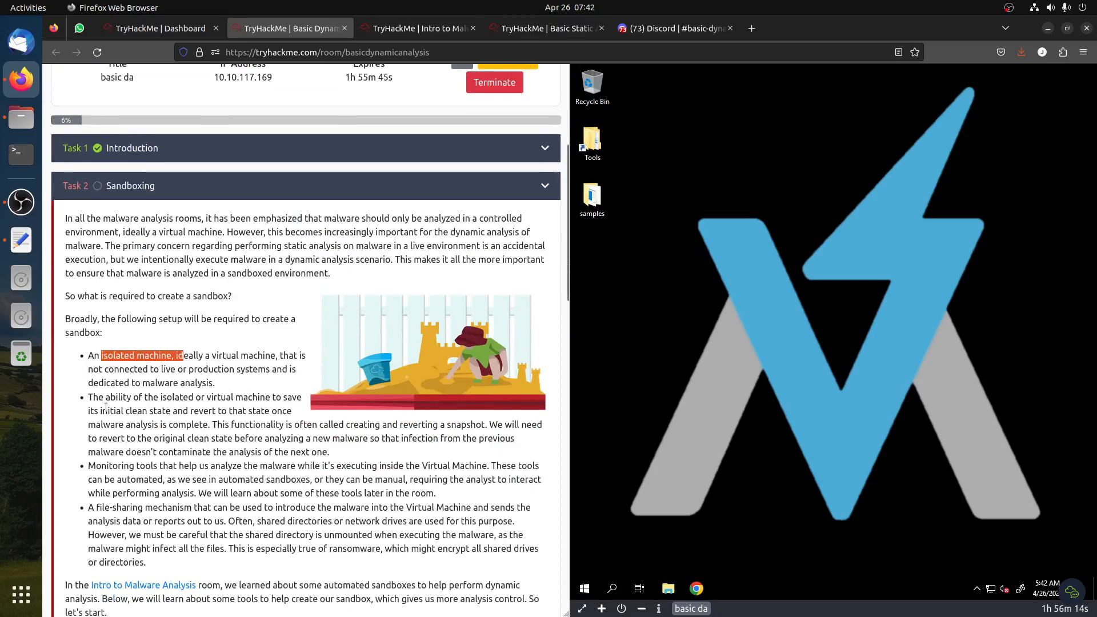
pyautogui.scroll(-3, 108, 398)
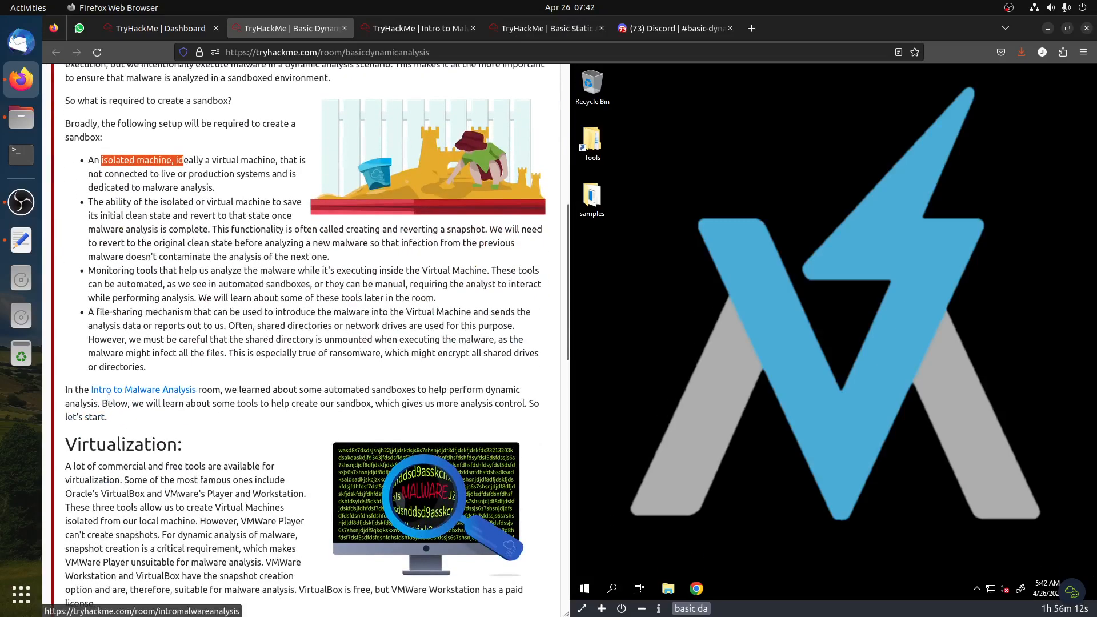
pyautogui.scroll(-2, 108, 398)
pyautogui.moveTo(96, 315); pyautogui.dragTo(234, 318)
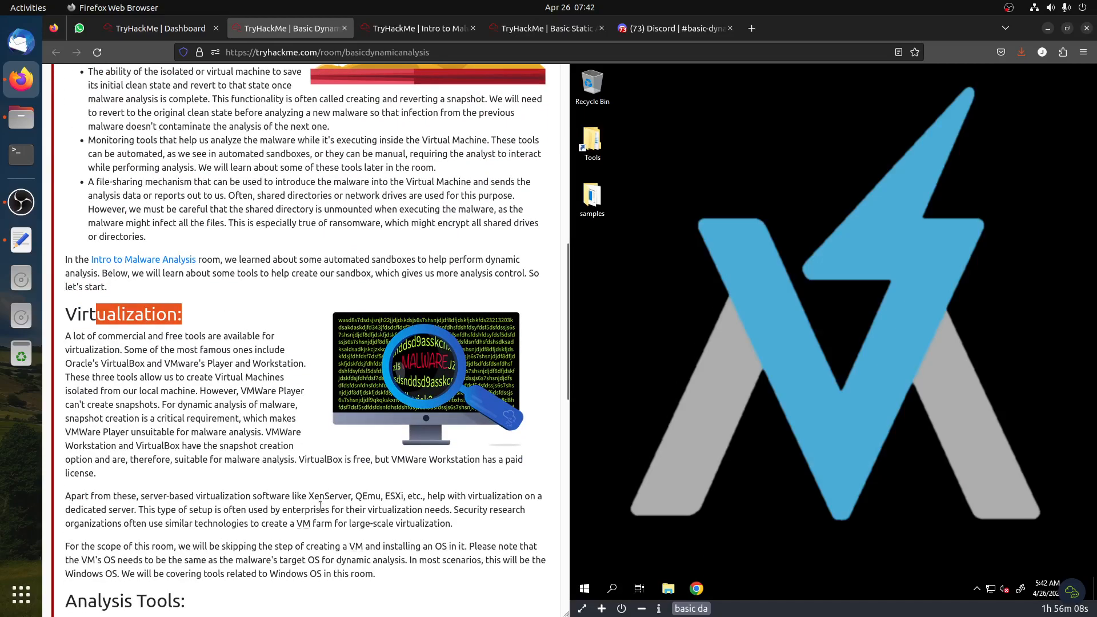
pyautogui.scroll(-3, 284, 415)
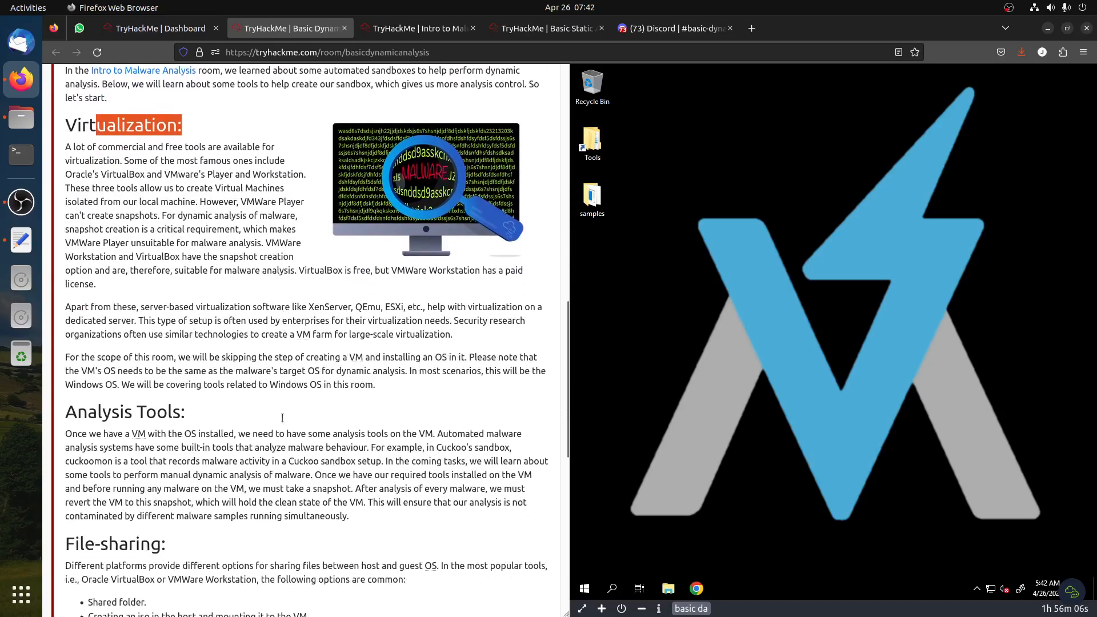
pyautogui.scroll(-4, 282, 420)
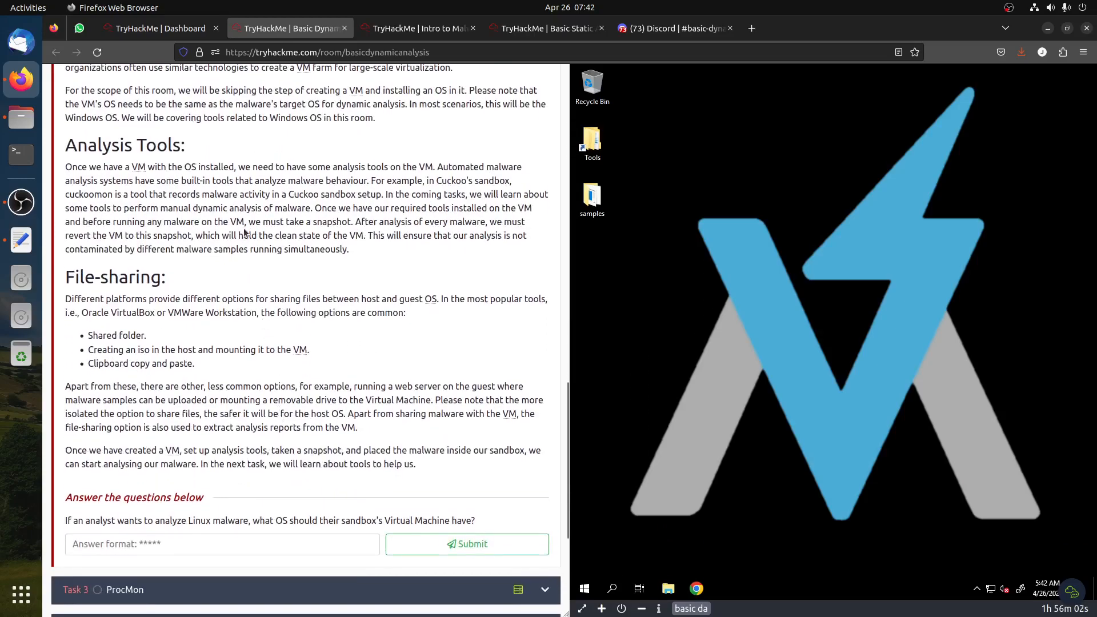
pyautogui.moveTo(153, 120); pyautogui.dragTo(282, 371)
pyautogui.click(282, 372)
pyautogui.moveTo(194, 401); pyautogui.dragTo(545, 451)
pyautogui.scroll(7, 286, 276)
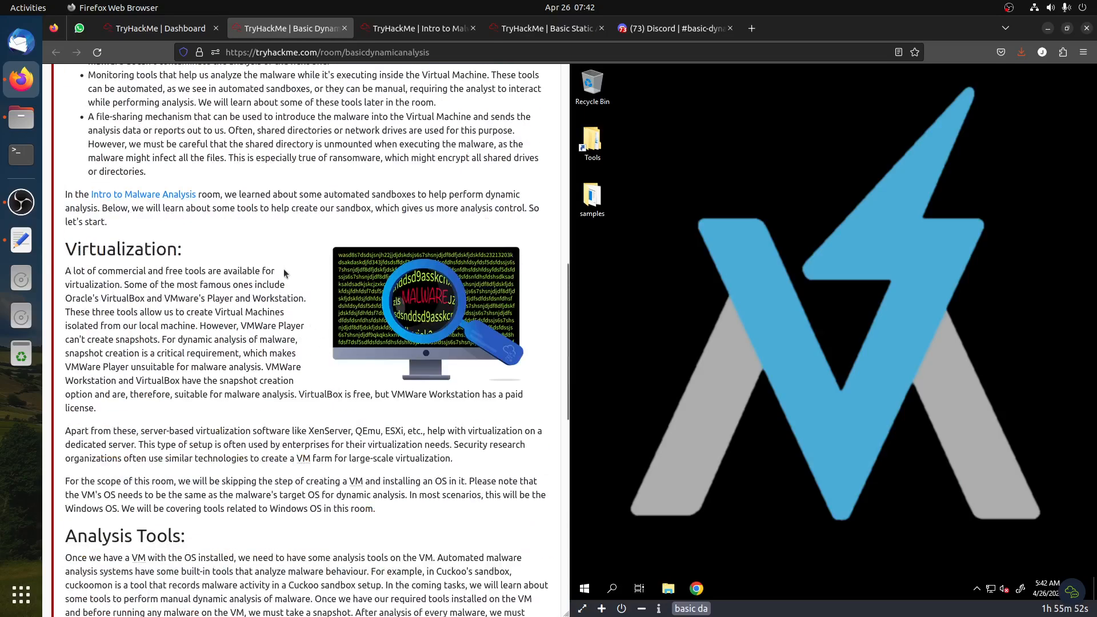
pyautogui.scroll(-7, 284, 296)
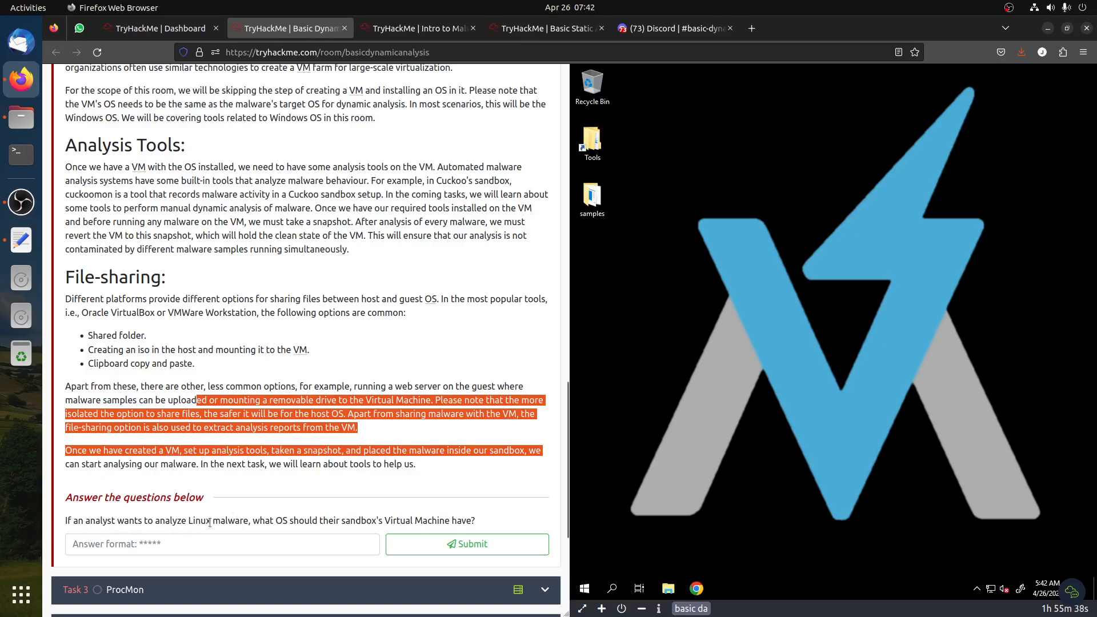
# Answer the sandbox OS question for analysing Linux malware with Linux and submit it
pyautogui.click(327, 547)
pyautogui.write('LINX')
pyautogui.press('BackSpace')
pyautogui.press('BackSpace')
pyautogui.press('BackSpace')
pyautogui.write('linux')
pyautogui.click(423, 544)
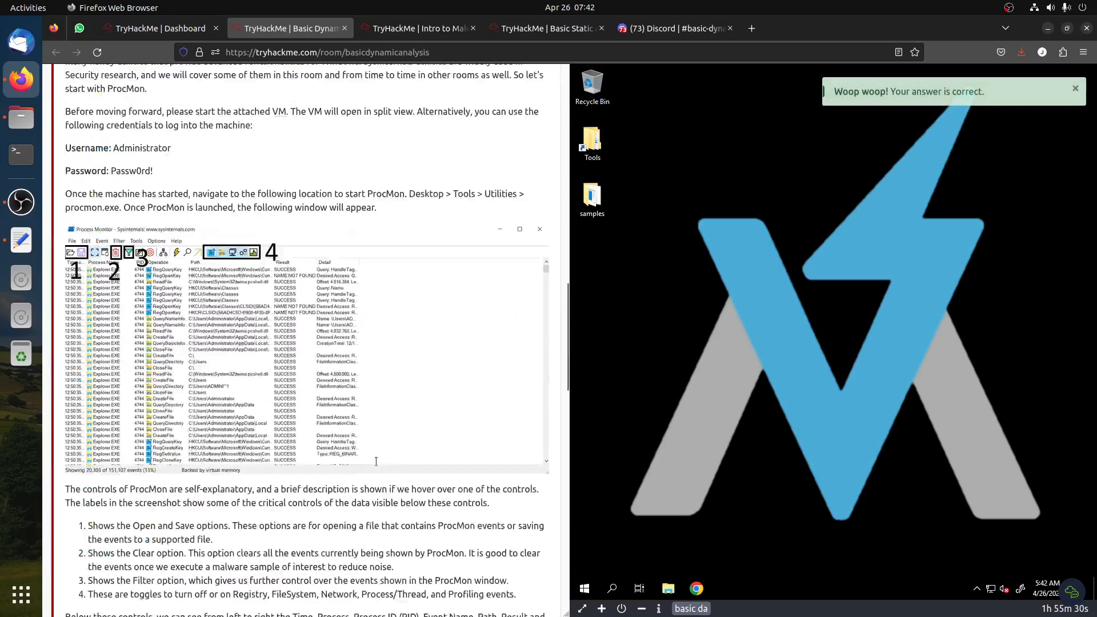
# Read the ProcMon task's explanation of controls, event filtering and advanced filtering
pyautogui.scroll(-5, 387, 467)
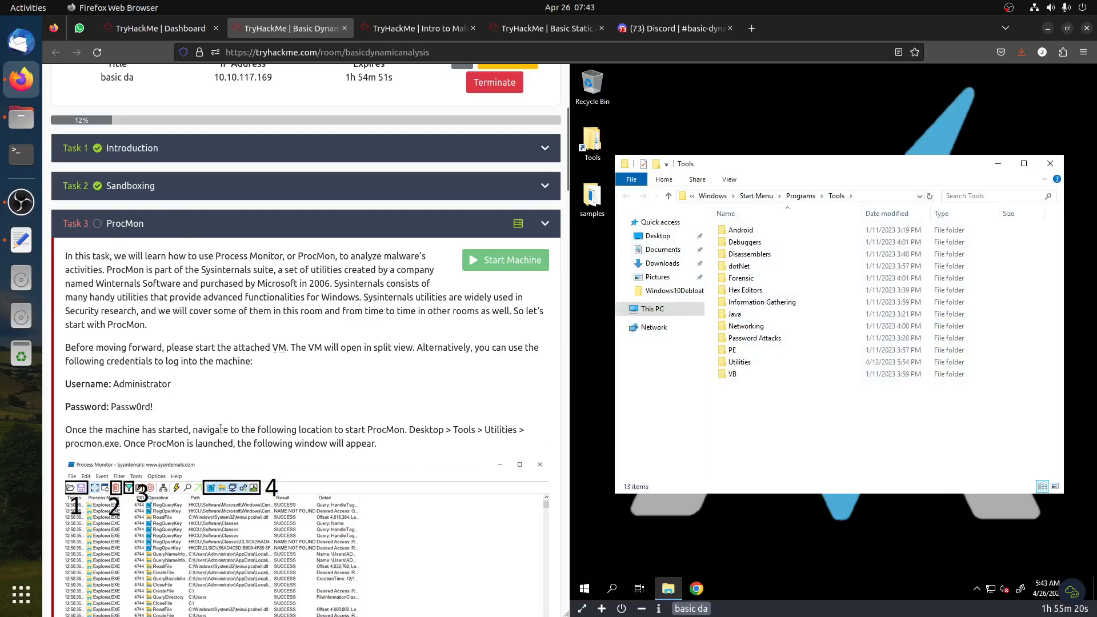
pyautogui.scroll(-7, 220, 324)
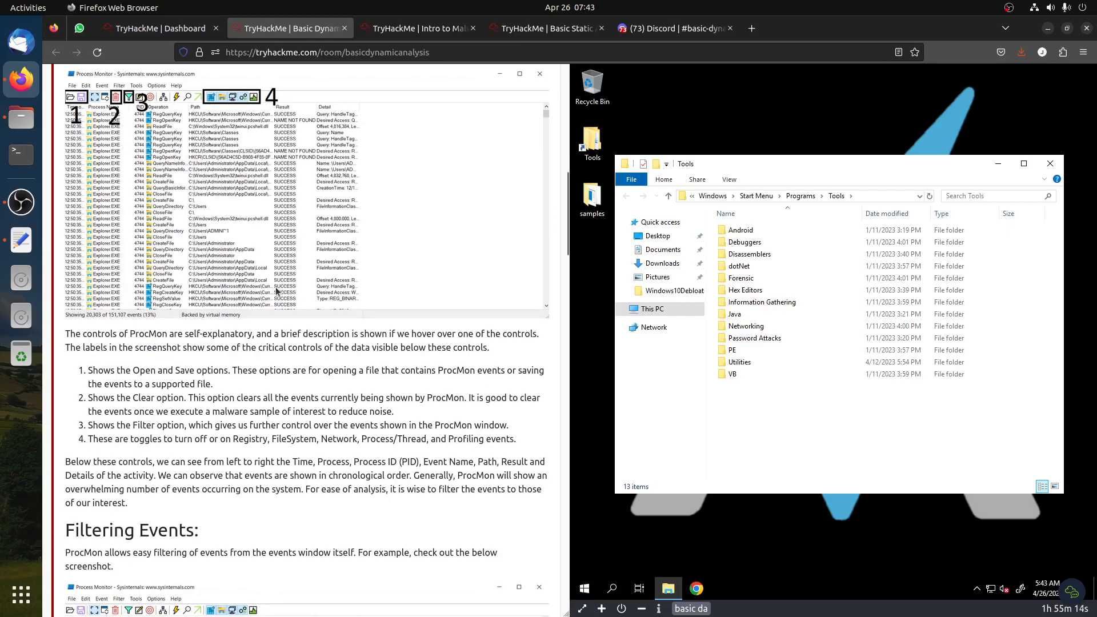
pyautogui.scroll(-5, 280, 302)
pyautogui.moveTo(68, 274); pyautogui.dragTo(228, 288)
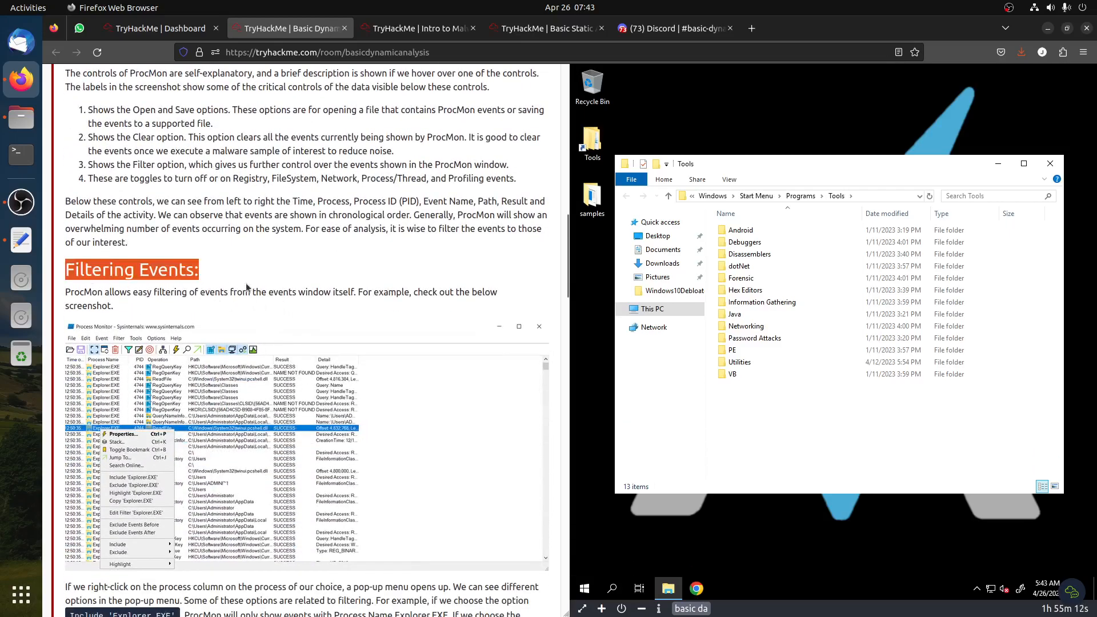
pyautogui.scroll(-4, 275, 381)
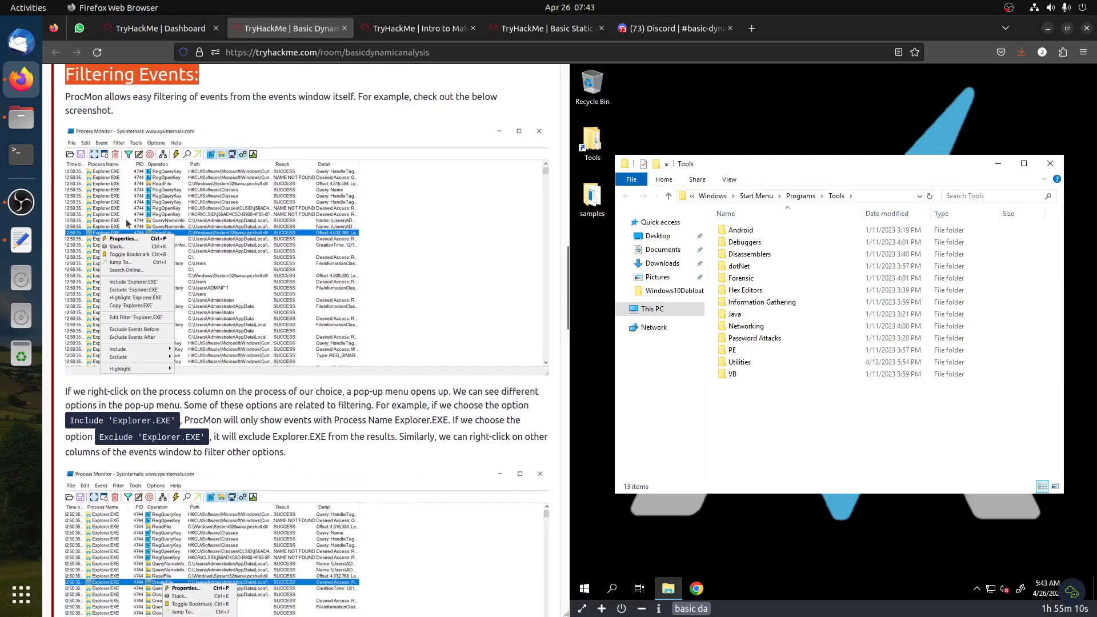
pyautogui.scroll(-4, 137, 447)
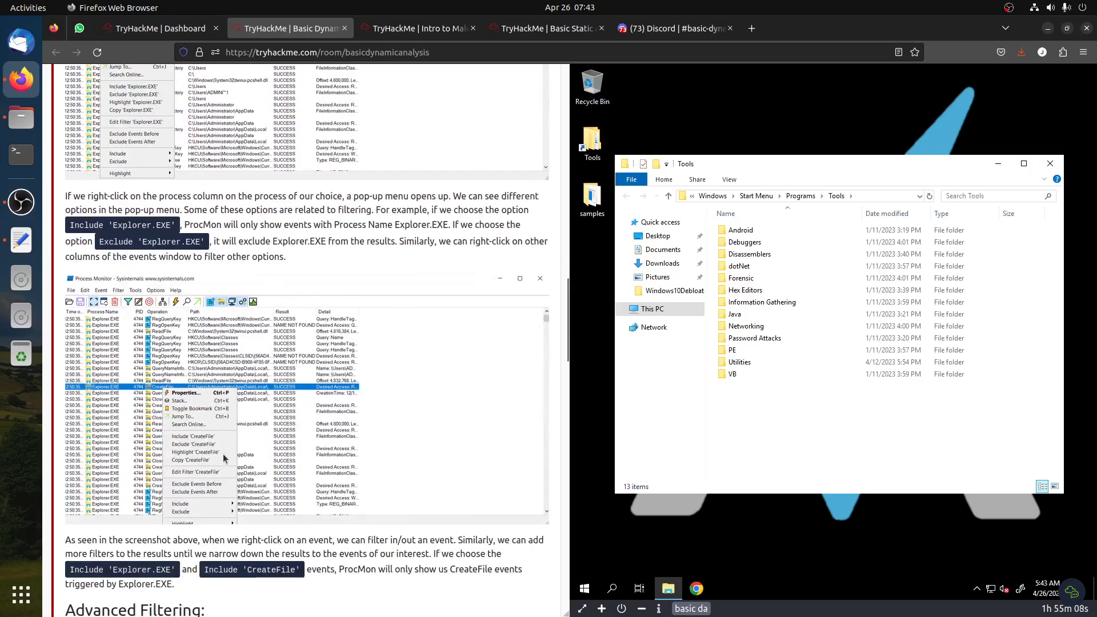
pyautogui.scroll(-5, 224, 458)
pyautogui.moveTo(144, 364); pyautogui.dragTo(246, 359)
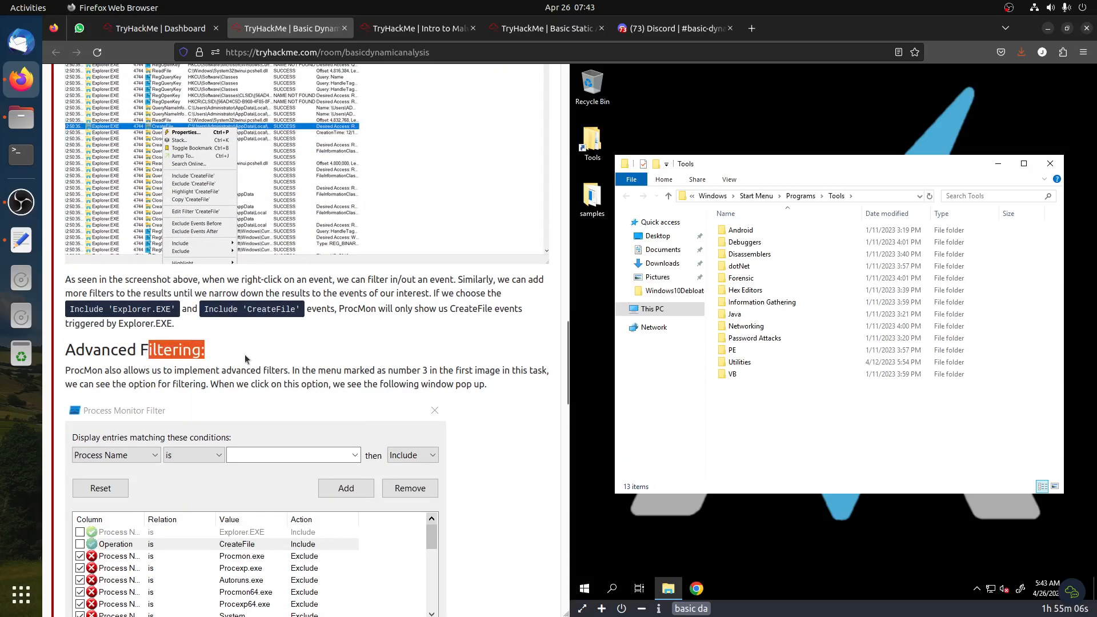
pyautogui.click(545, 28)
pyautogui.scroll(-3, 532, 342)
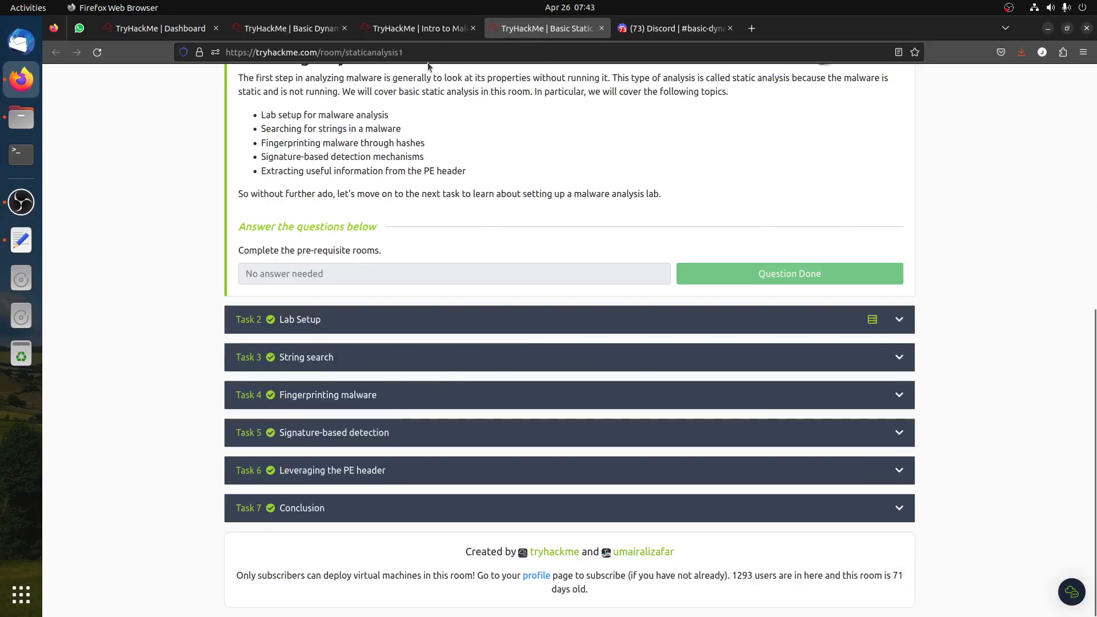
pyautogui.click(424, 31)
pyautogui.click(304, 32)
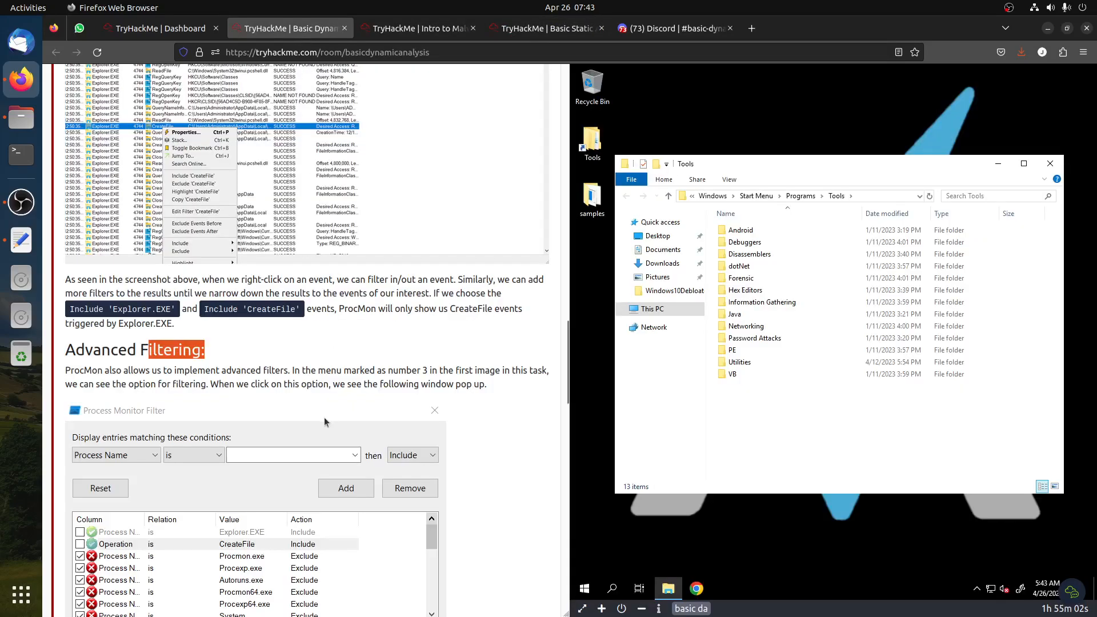
pyautogui.scroll(-10, 324, 416)
pyautogui.scroll(-5, 323, 403)
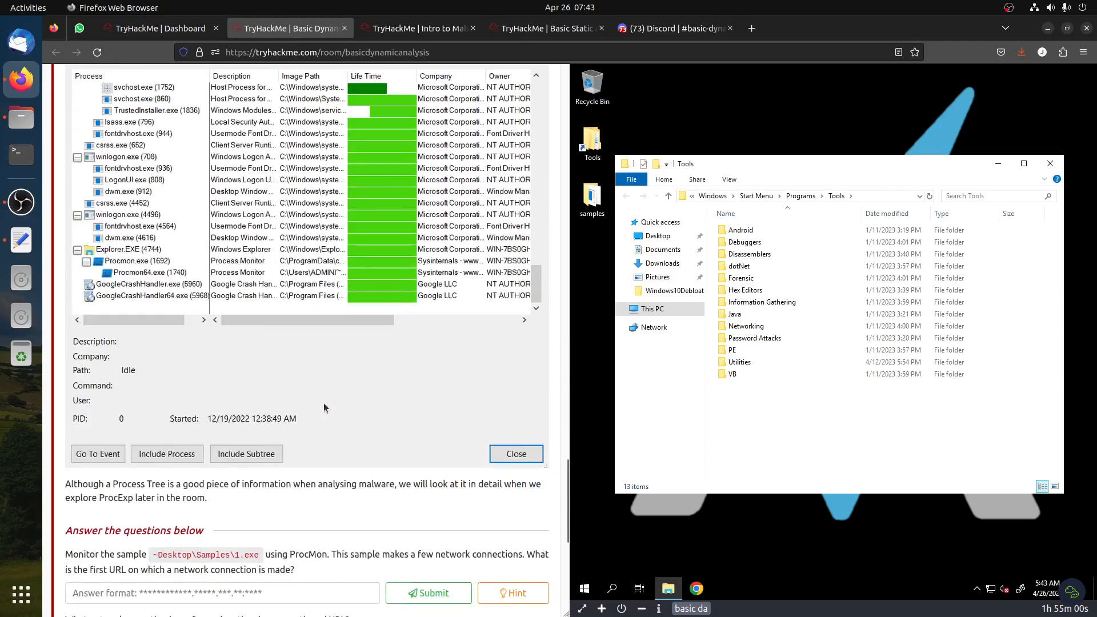
pyautogui.scroll(-1, 310, 392)
pyautogui.scroll(-1, 311, 393)
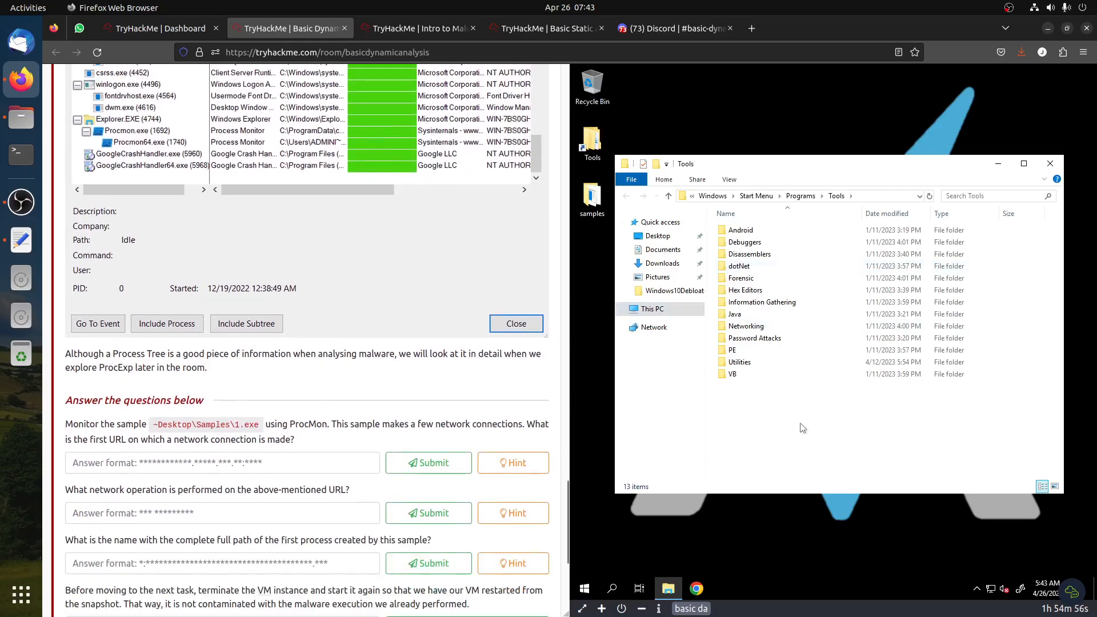
# Open the samples folder on the VM desktop and run 1.exe
pyautogui.doubleClick(590, 200)
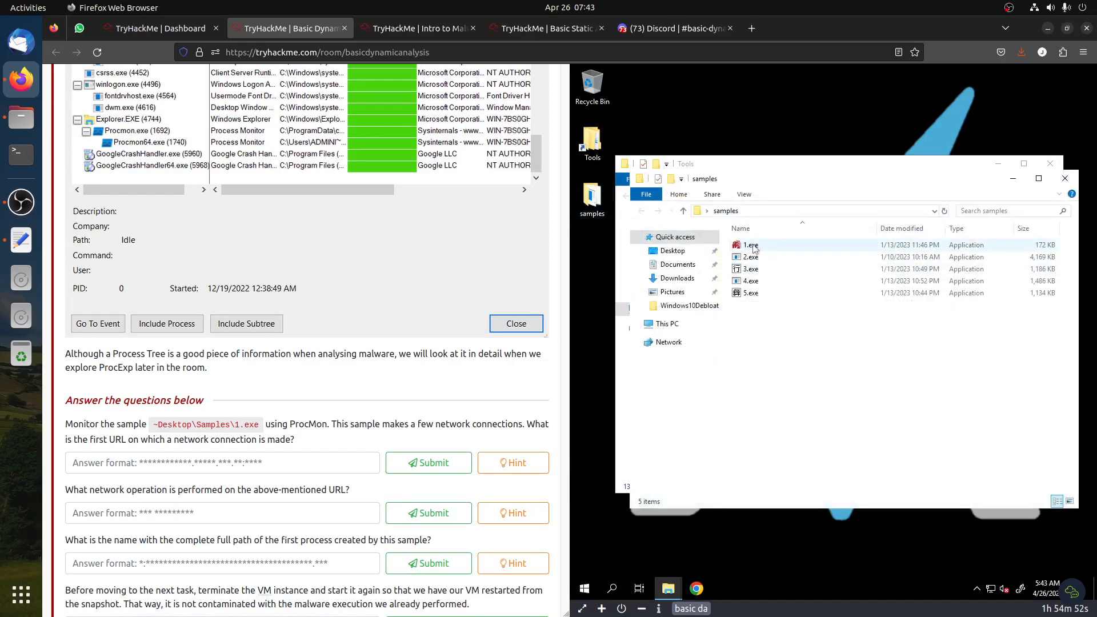
pyautogui.doubleClick(751, 245)
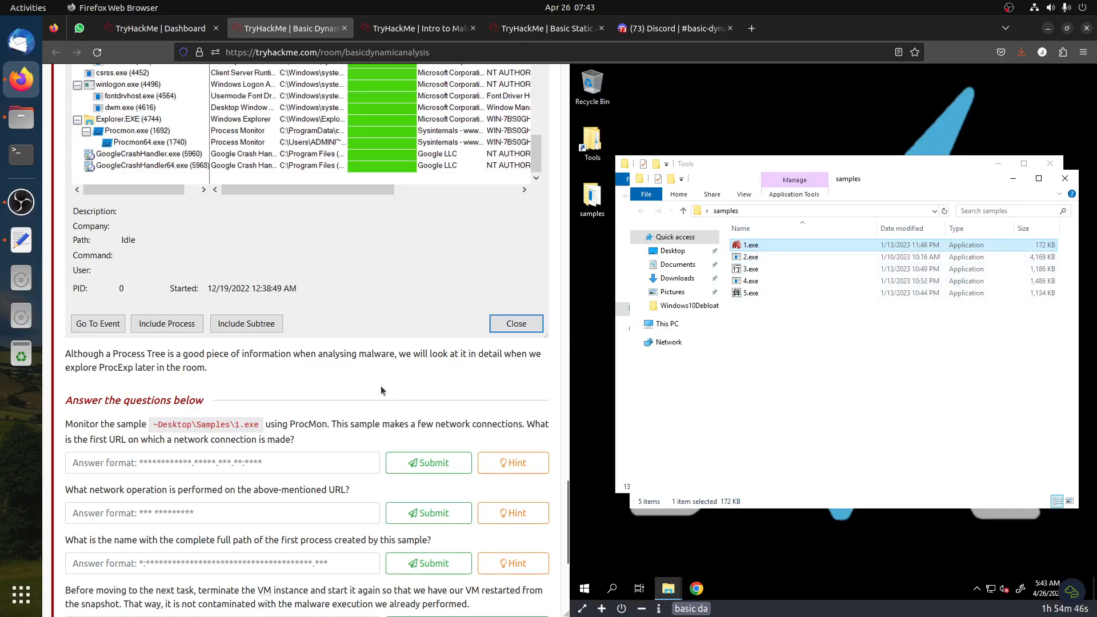
pyautogui.scroll(-3, 317, 443)
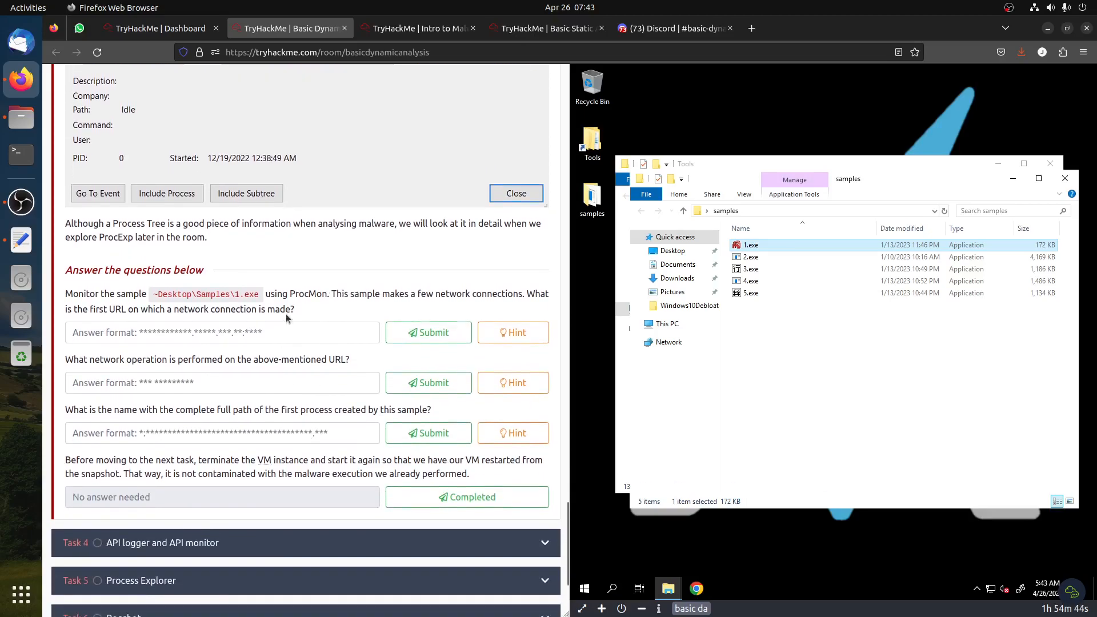
pyautogui.moveTo(292, 292); pyautogui.dragTo(333, 296)
# Launch procmon from the Tools Utilities folder on the VM
pyautogui.click(683, 552)
pyautogui.moveTo(667, 586)
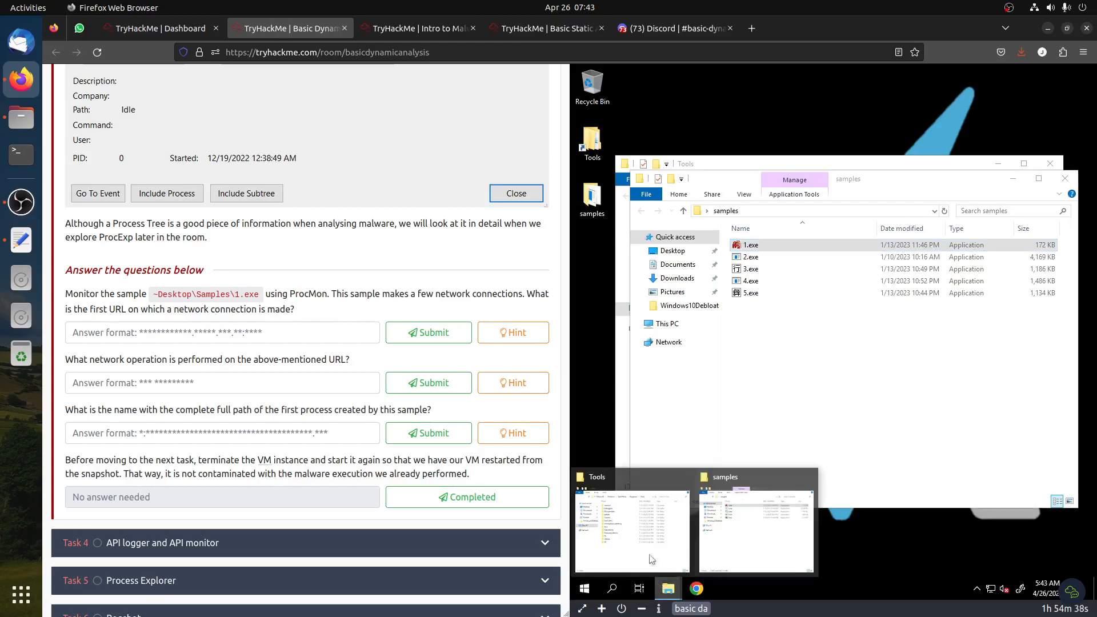
pyautogui.click(631, 512)
pyautogui.doubleClick(737, 362)
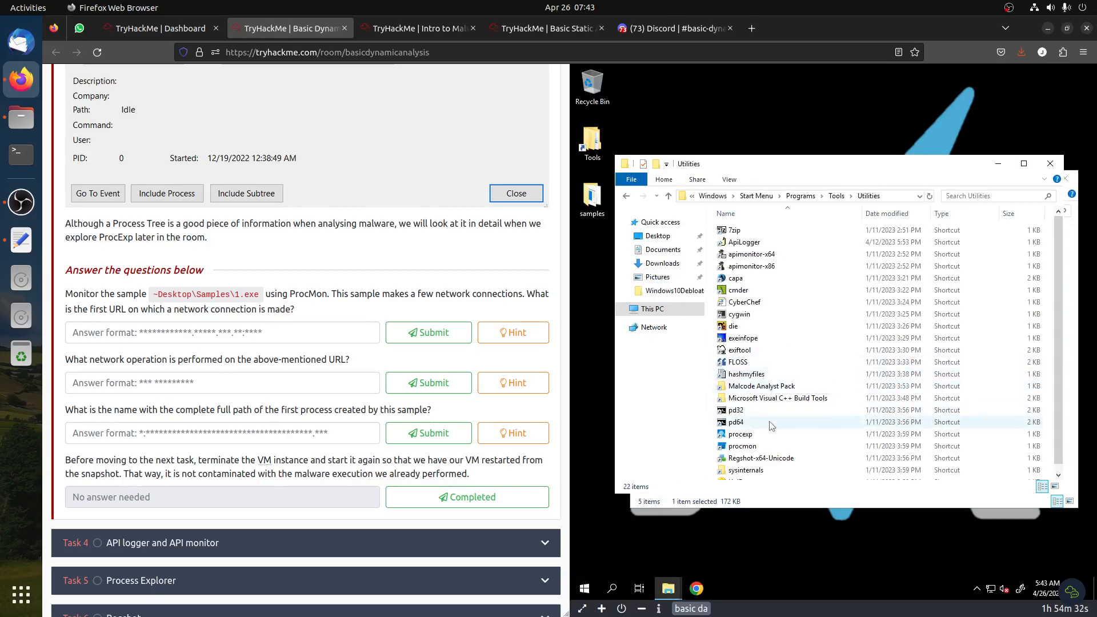
pyautogui.click(751, 447)
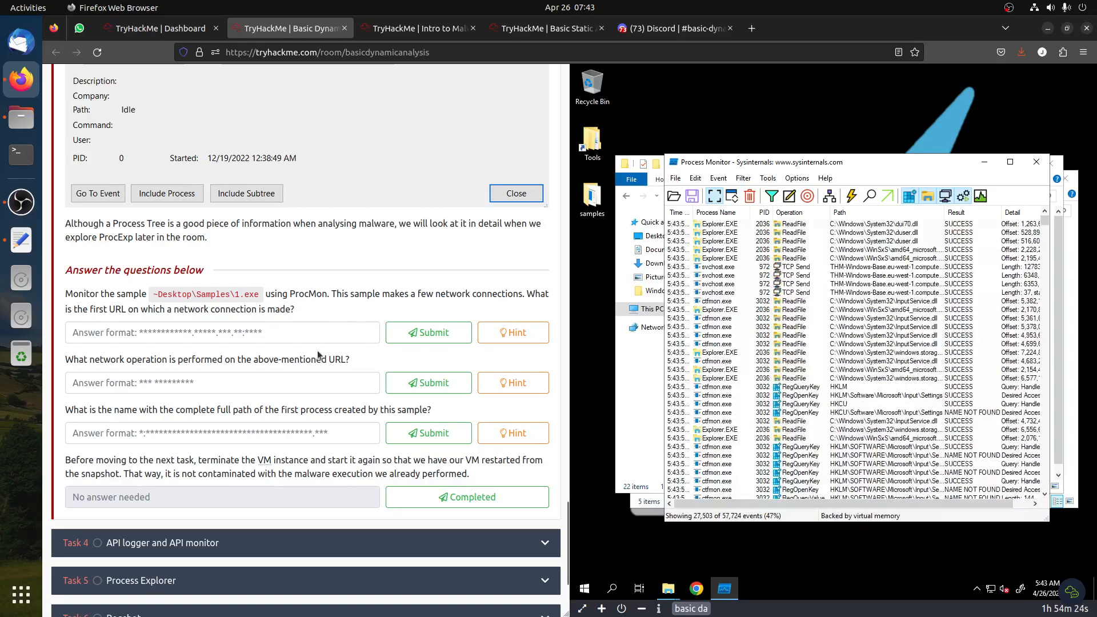
pyautogui.moveTo(235, 293); pyautogui.dragTo(271, 292)
pyautogui.click(282, 305)
pyautogui.moveTo(1044, 221); pyautogui.dragTo(987, 228)
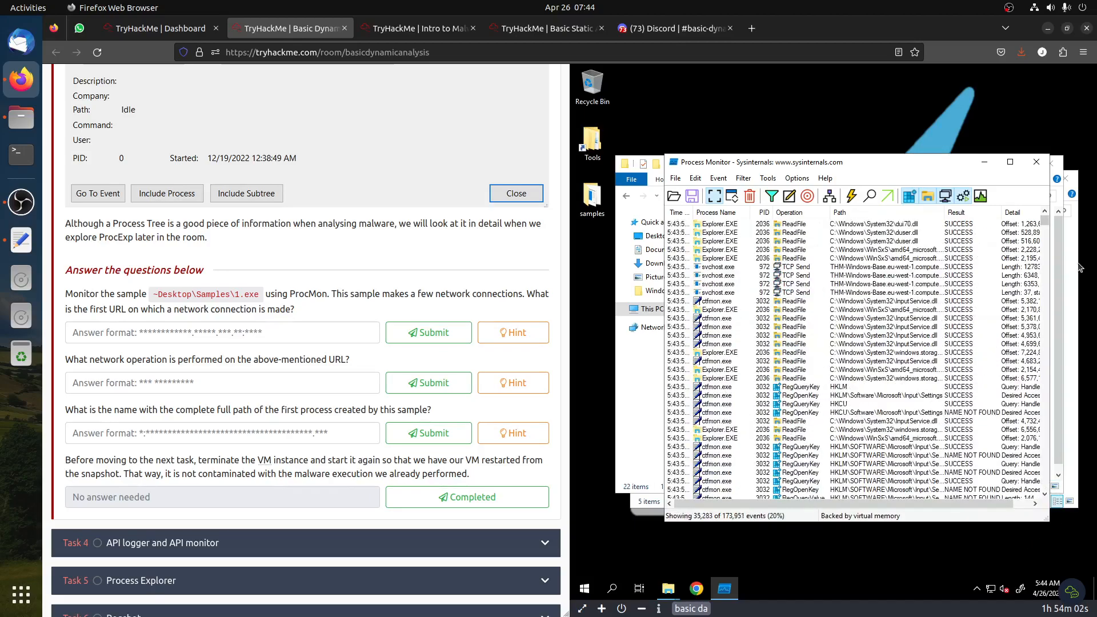
# Scroll through the captured ProcMon events to browse the recorded activity
pyautogui.moveTo(1044, 222); pyautogui.dragTo(1041, 522)
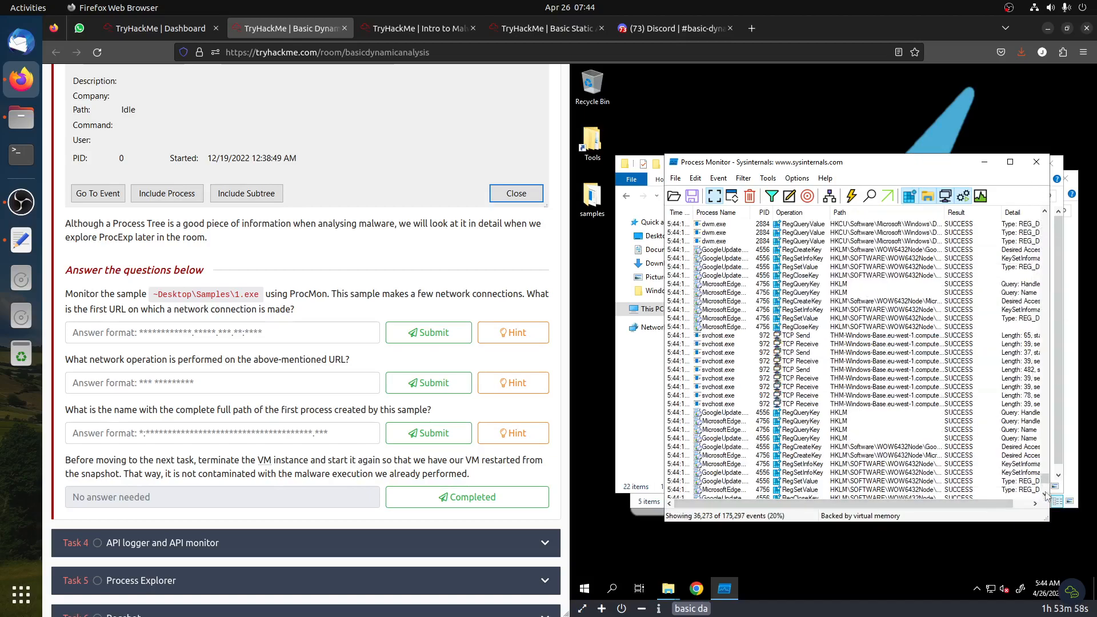
pyautogui.moveTo(1045, 482); pyautogui.dragTo(1035, 156)
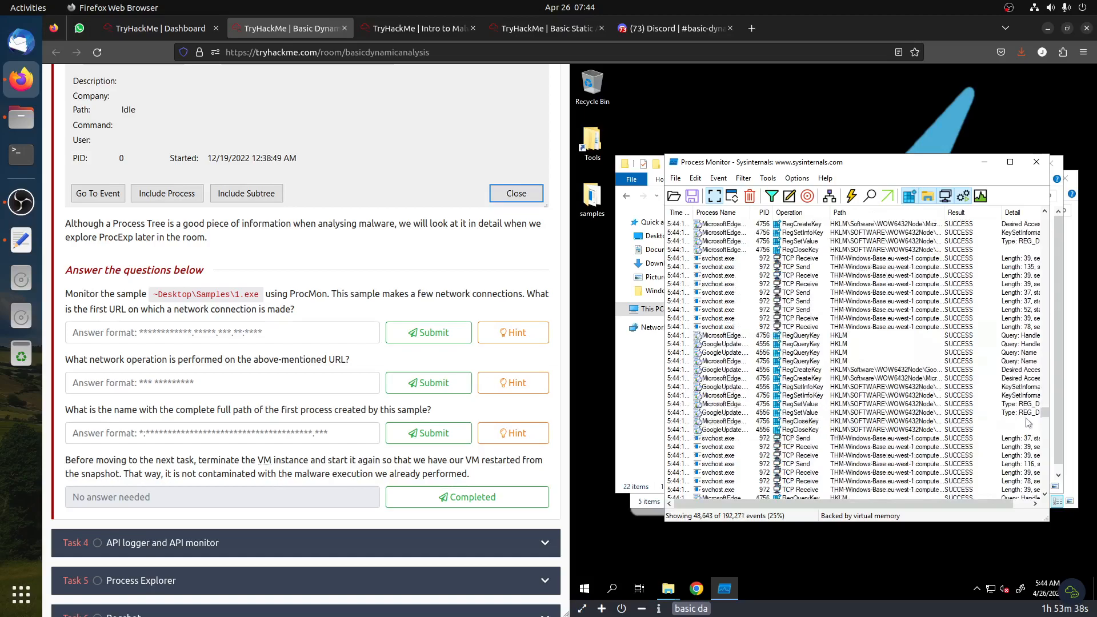
pyautogui.scroll(20, 1036, 355)
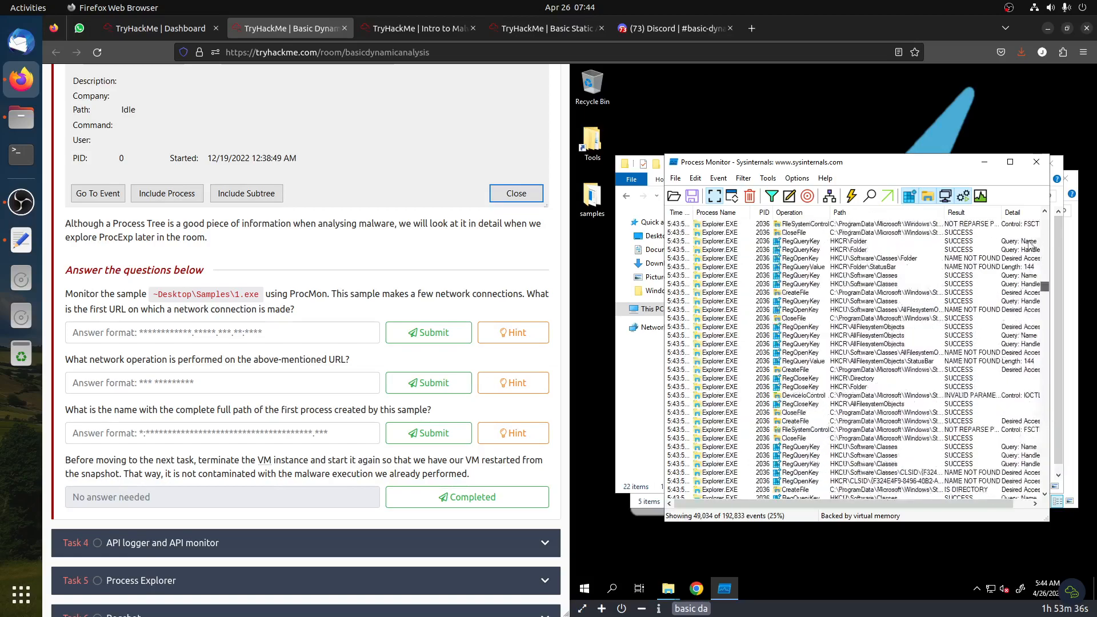
pyautogui.scroll(-15, 1034, 366)
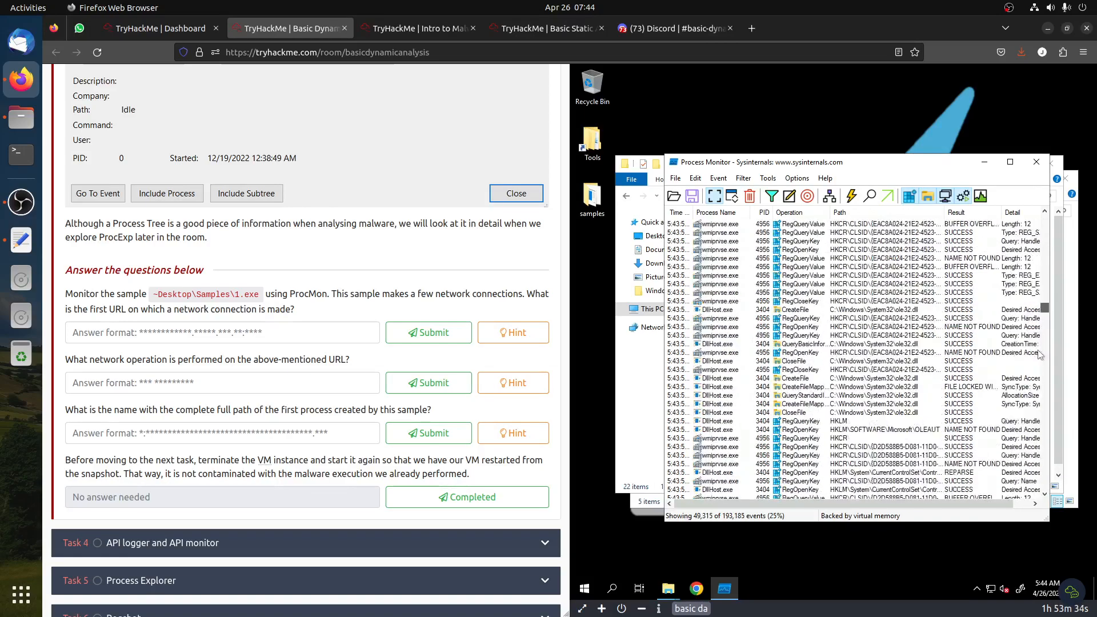
pyautogui.scroll(-5, 1026, 415)
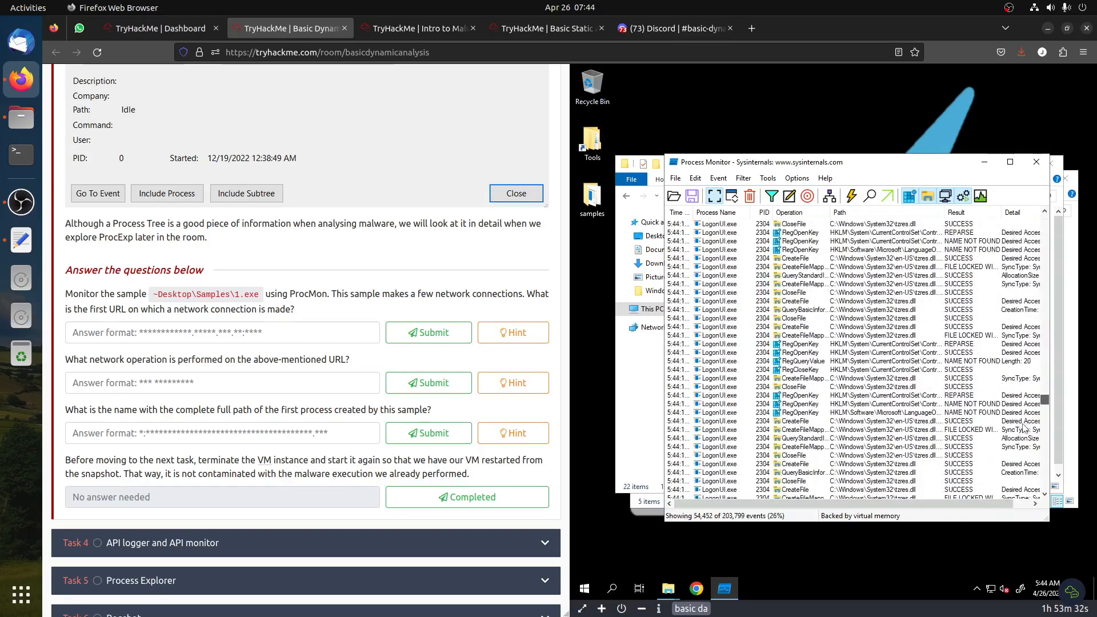
pyautogui.scroll(-10, 1015, 465)
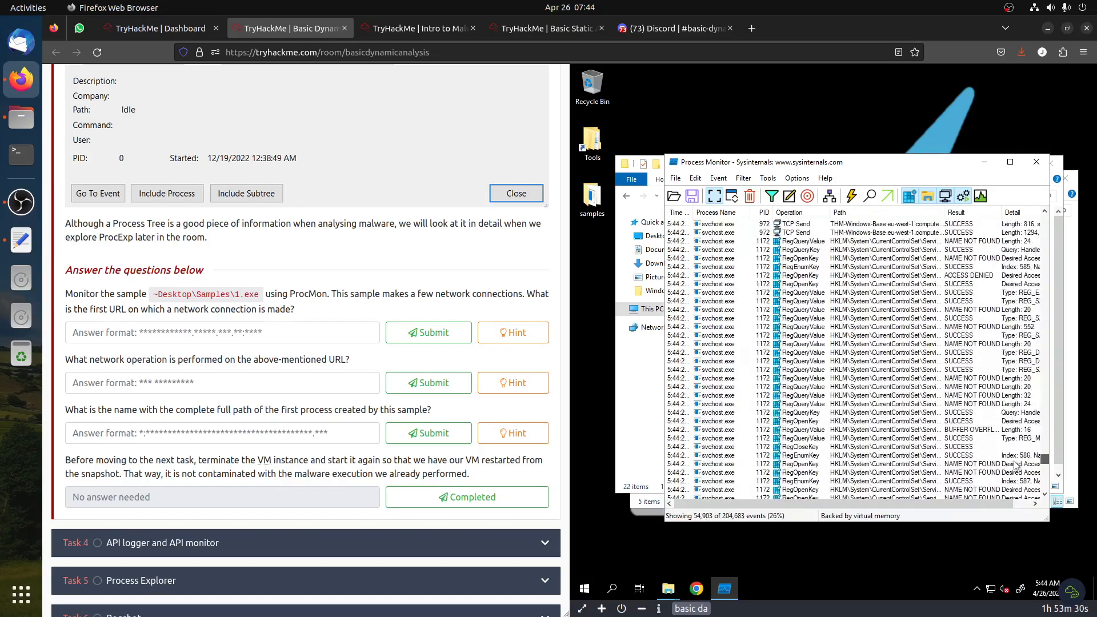
pyautogui.scroll(-10, 1026, 491)
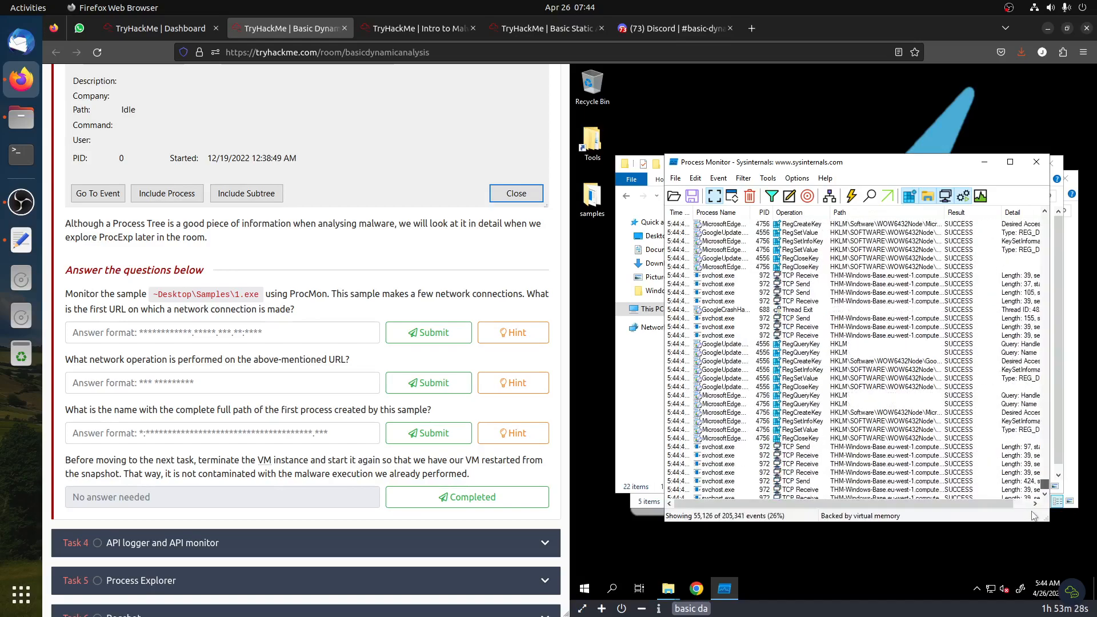
pyautogui.moveTo(1030, 480); pyautogui.dragTo(1049, 235)
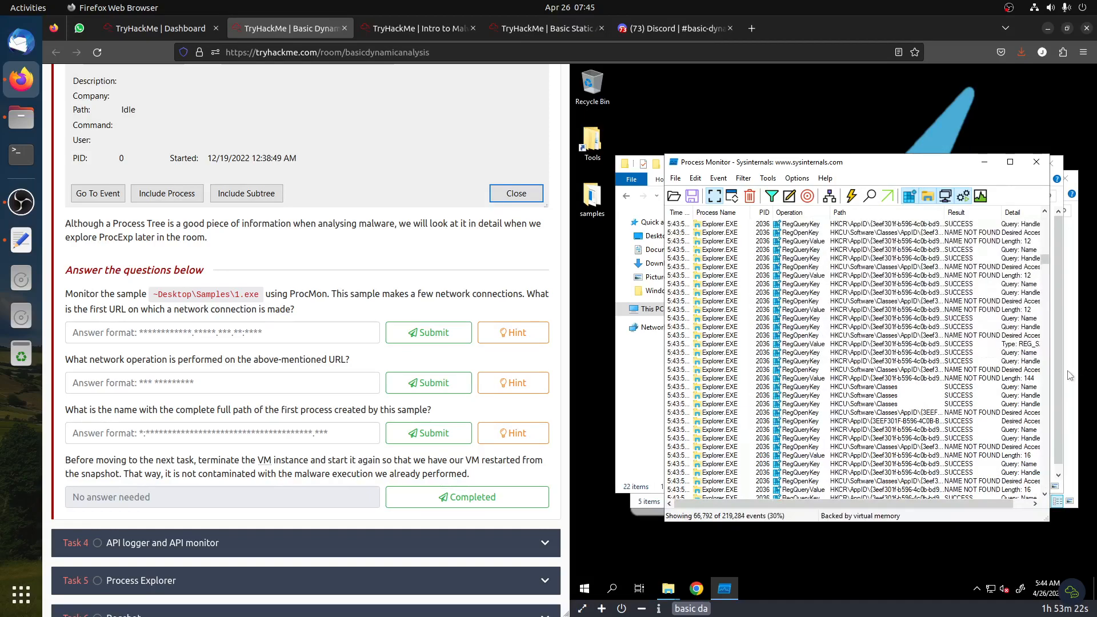
# Run 1.exe again from the samples folder and return to Process Monitor
pyautogui.click(1069, 376)
pyautogui.doubleClick(750, 247)
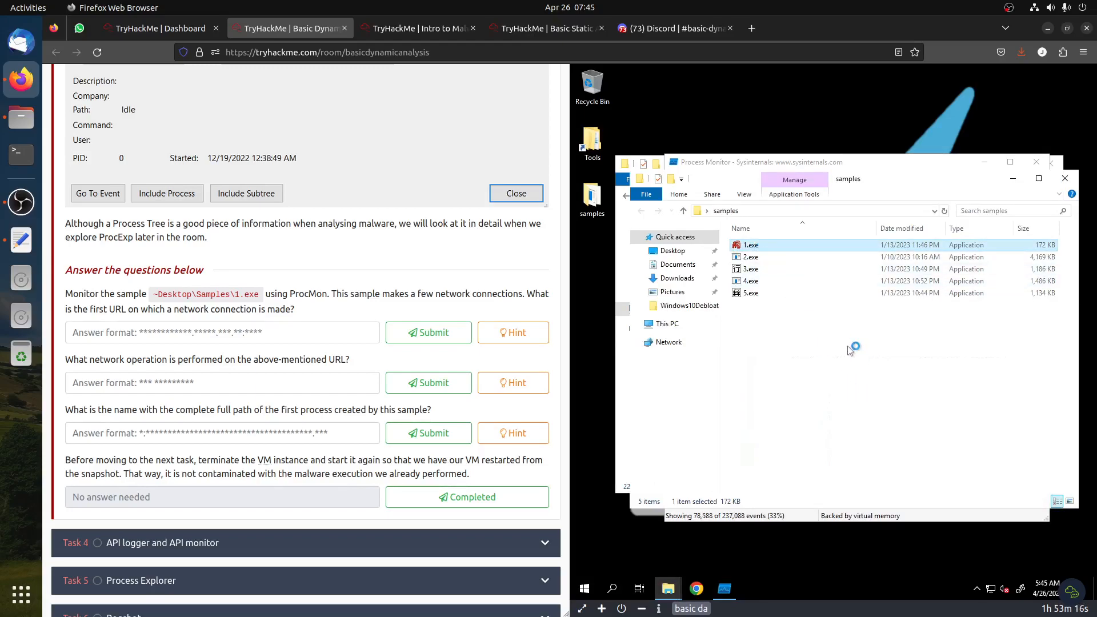
pyautogui.click(826, 517)
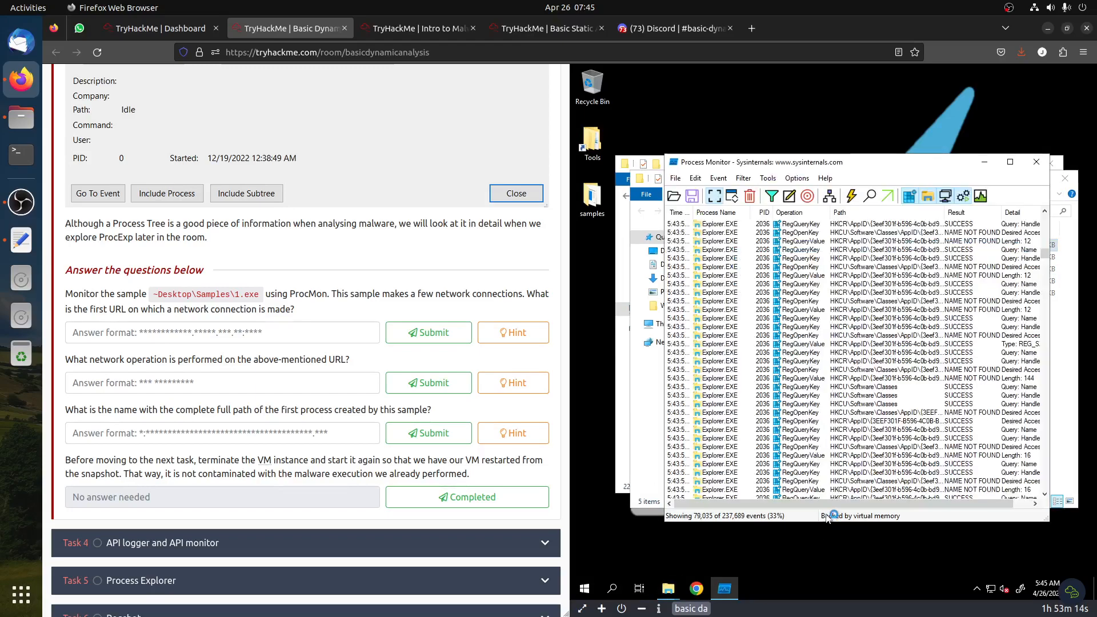
# Filter ProcMon to include only events from the 1.exe process
pyautogui.moveTo(1044, 256); pyautogui.dragTo(1011, 490)
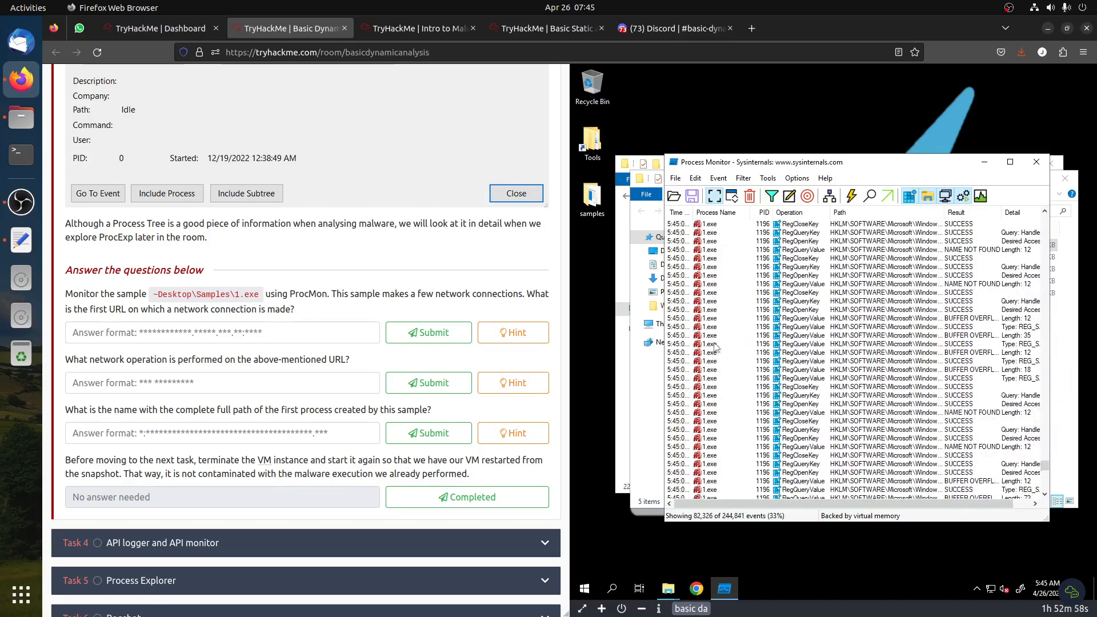
pyautogui.rightClick(711, 343)
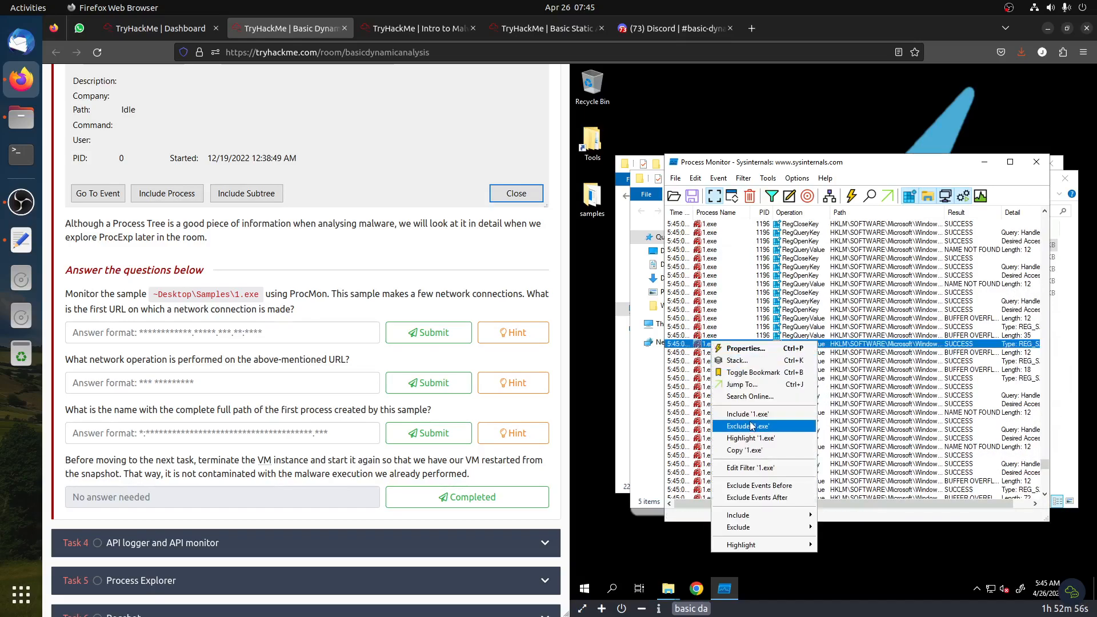
pyautogui.click(766, 415)
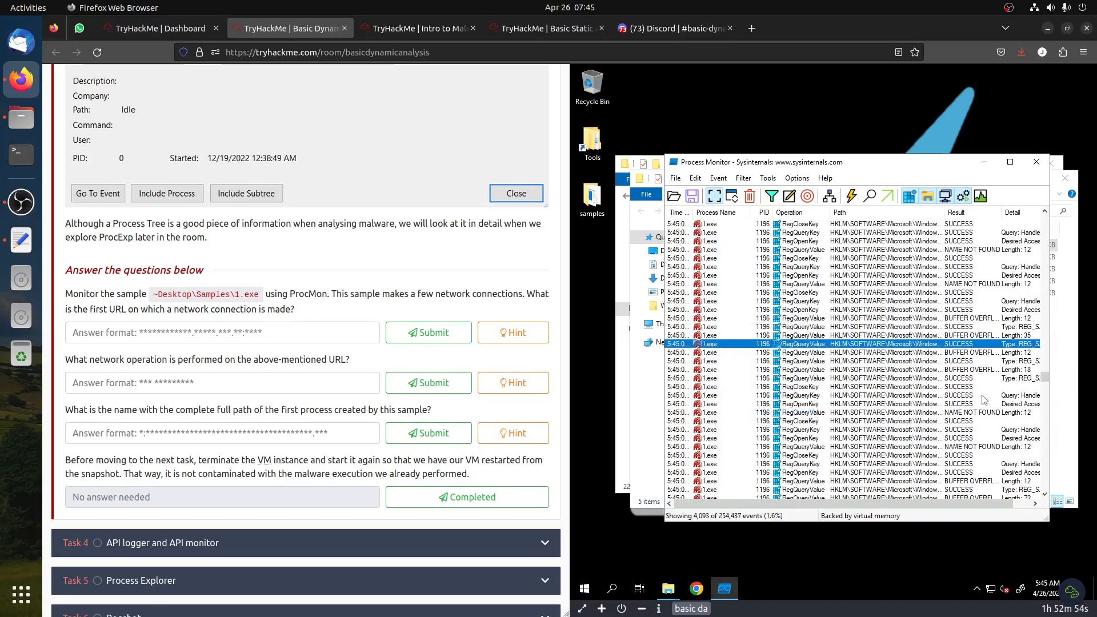
# Turn off the registry, file system, process and profiling event classes in ProcMon
pyautogui.moveTo(1044, 377); pyautogui.dragTo(954, 210)
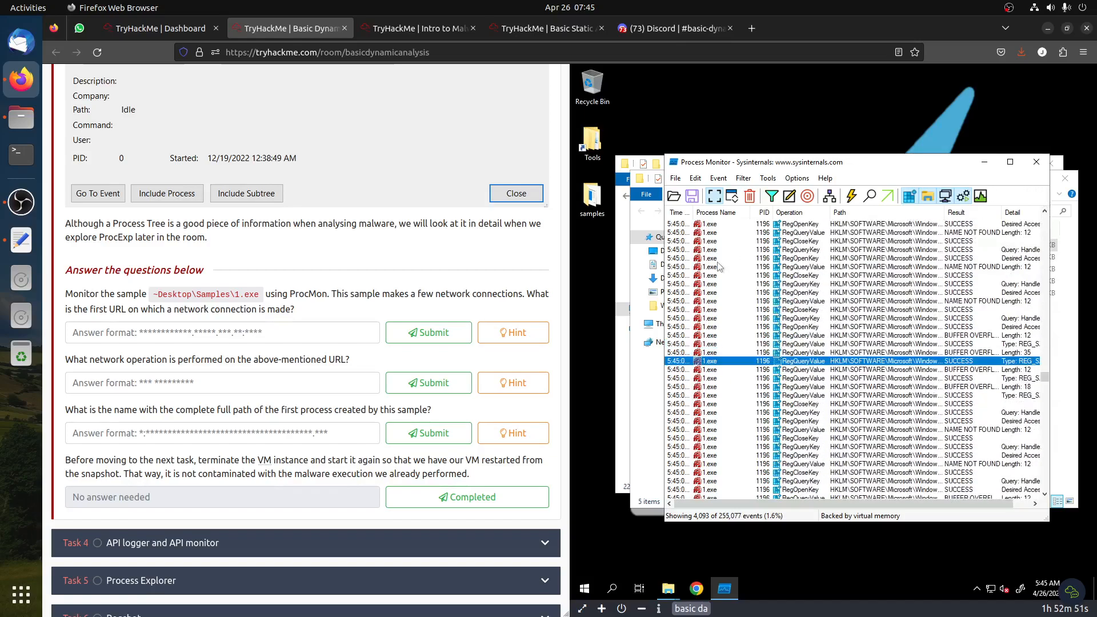
pyautogui.click(911, 196)
pyautogui.click(928, 198)
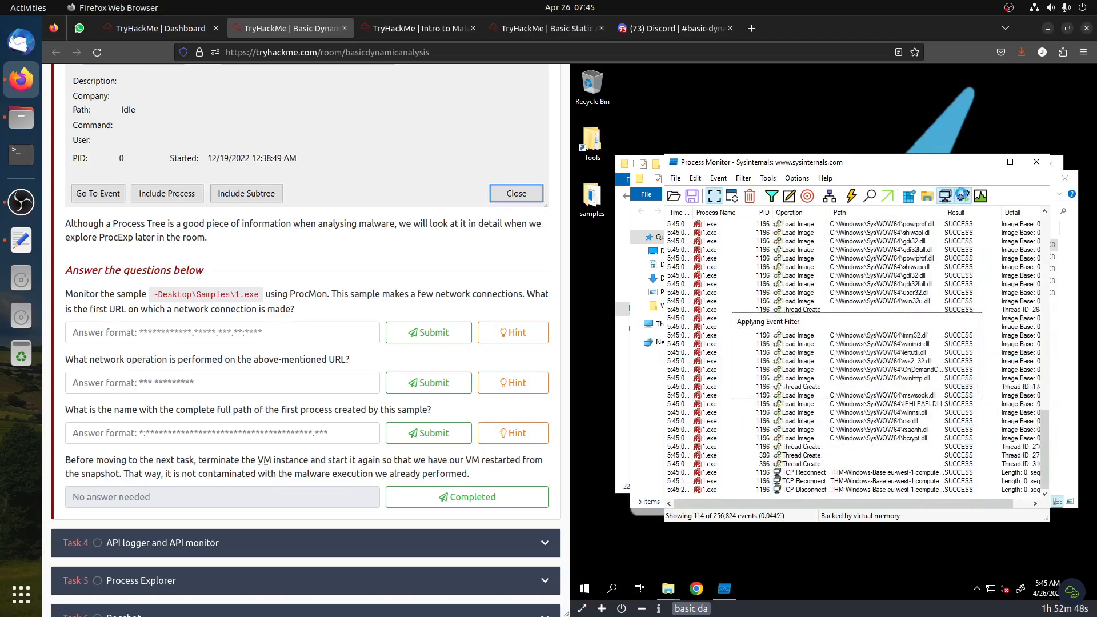
pyautogui.click(963, 196)
pyautogui.click(981, 196)
pyautogui.click(980, 196)
# Read the hint for the question about the first URL contacted by the sample
pyautogui.moveTo(174, 320); pyautogui.dragTo(304, 318)
pyautogui.click(513, 332)
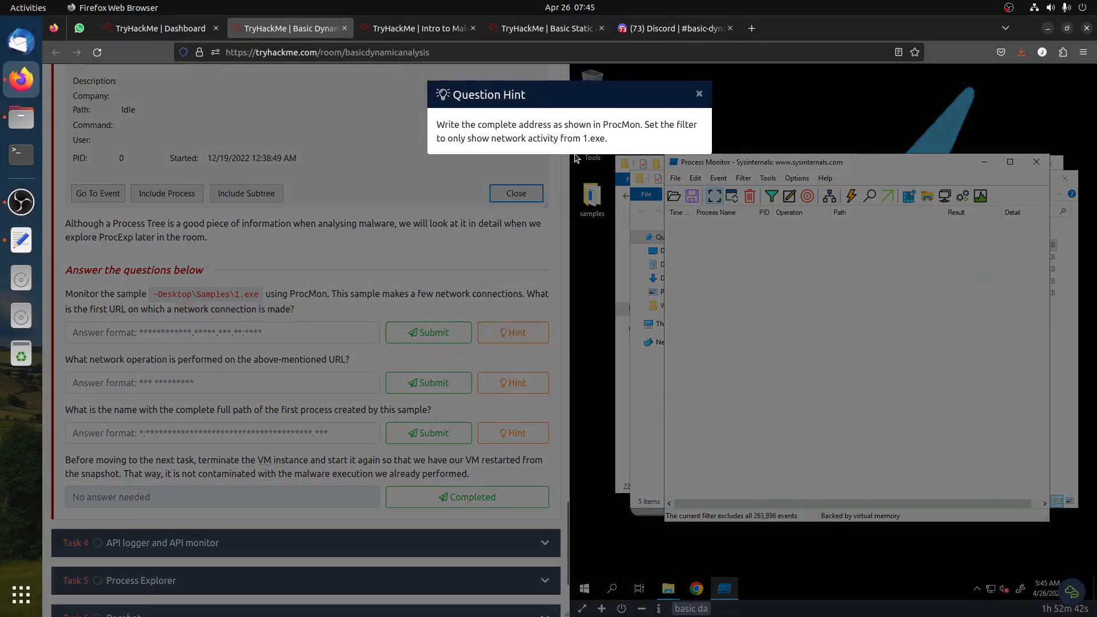
pyautogui.moveTo(645, 125); pyautogui.dragTo(530, 152)
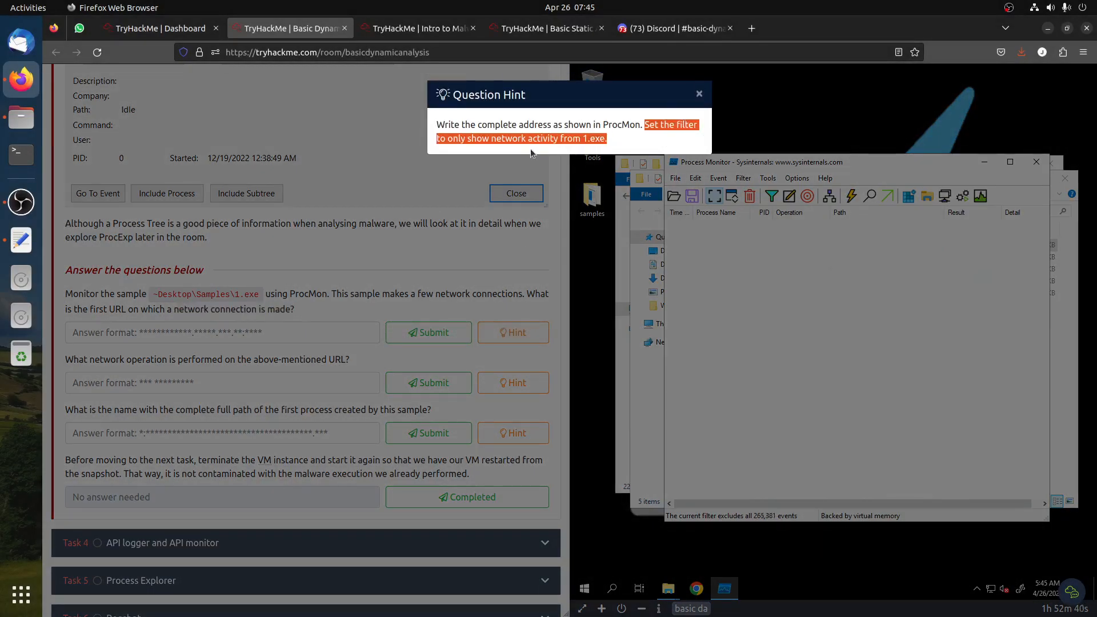
pyautogui.click(546, 178)
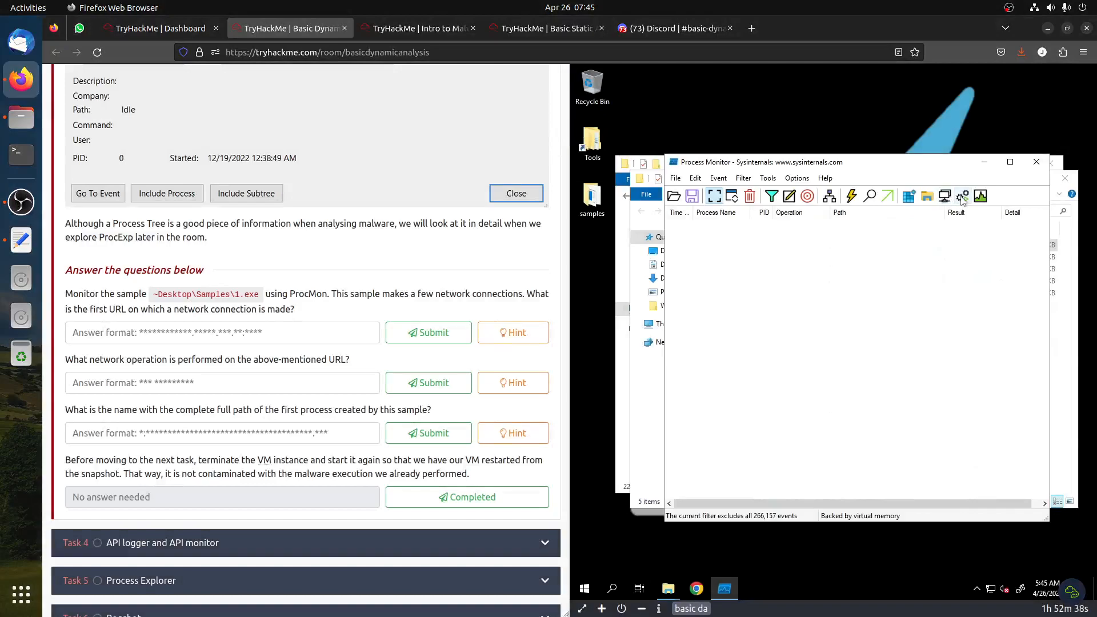
# Show network activity, open the first TCP event's properties and copy its destination address
pyautogui.click(945, 196)
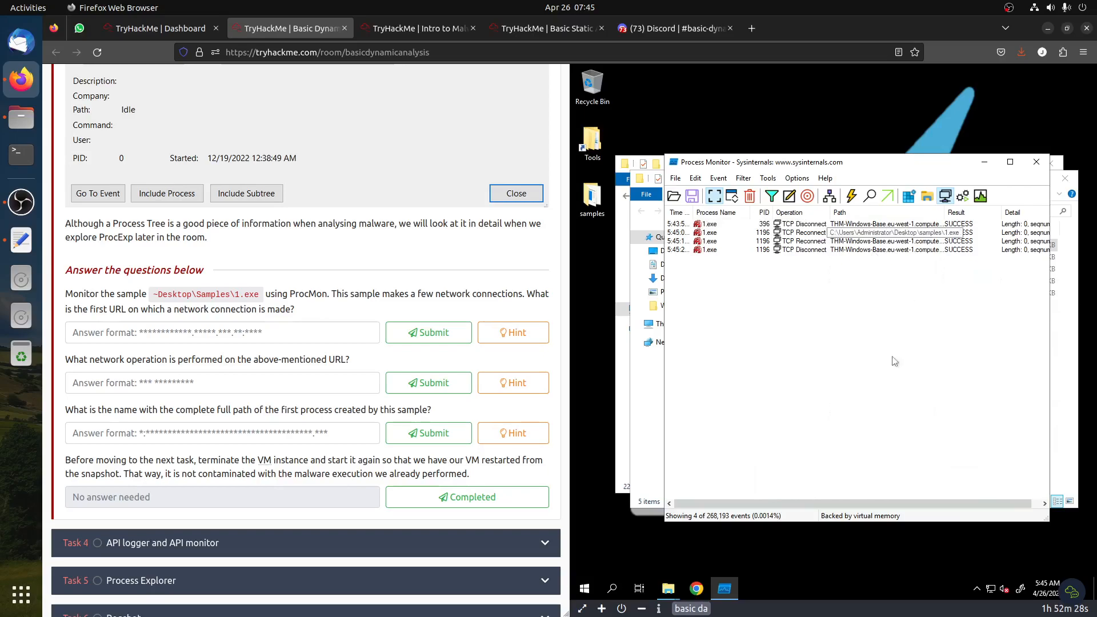
pyautogui.moveTo(904, 501); pyautogui.dragTo(932, 505)
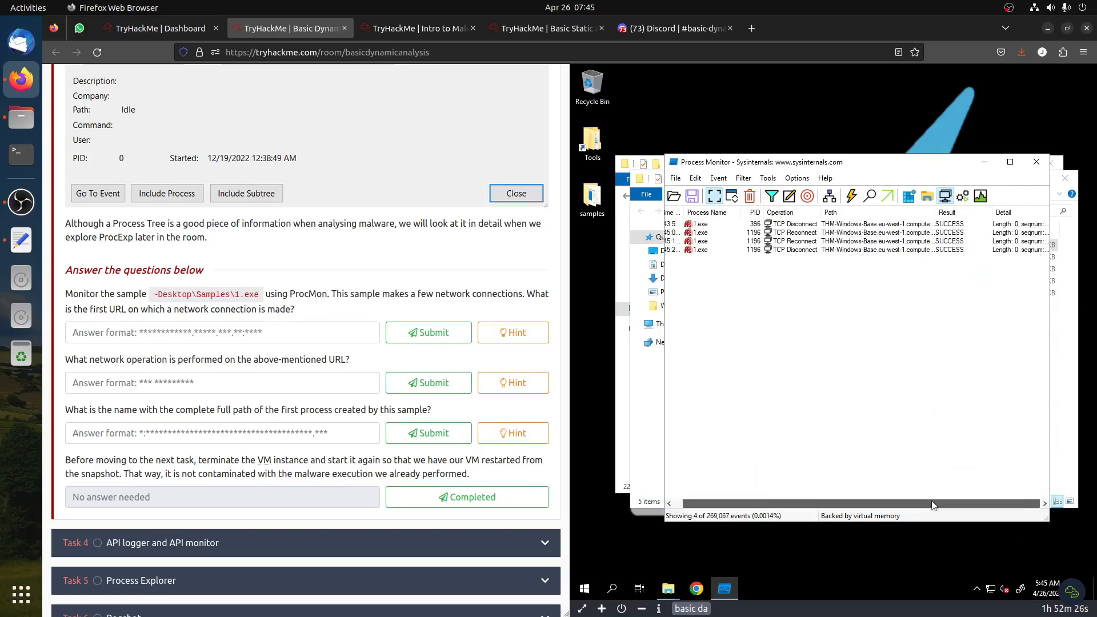
pyautogui.click(840, 225)
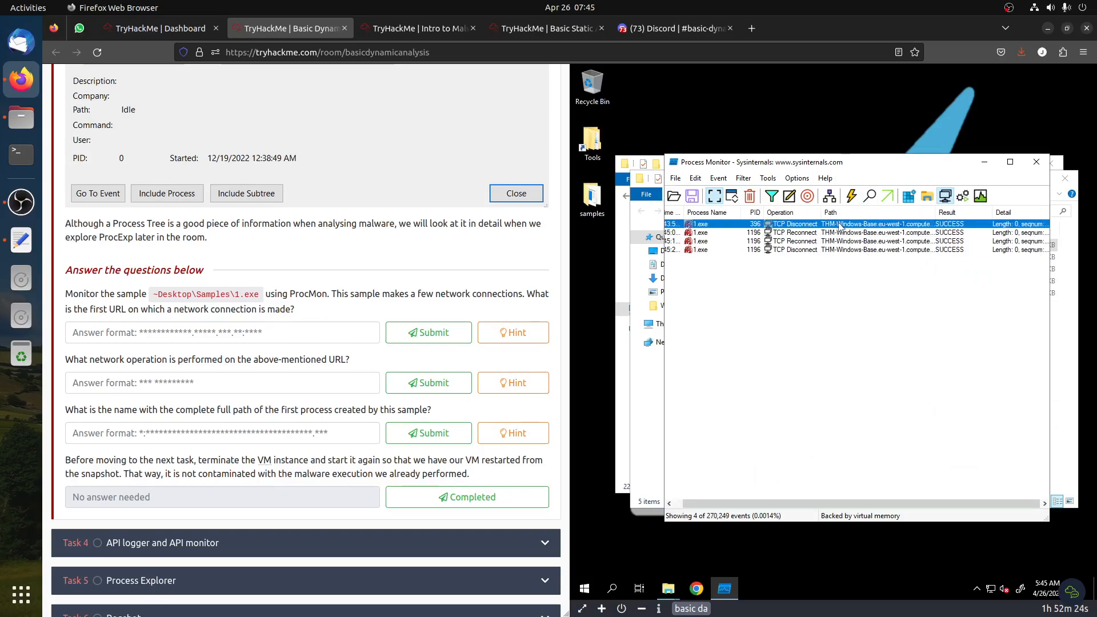
pyautogui.rightClick(840, 225)
pyautogui.click(848, 230)
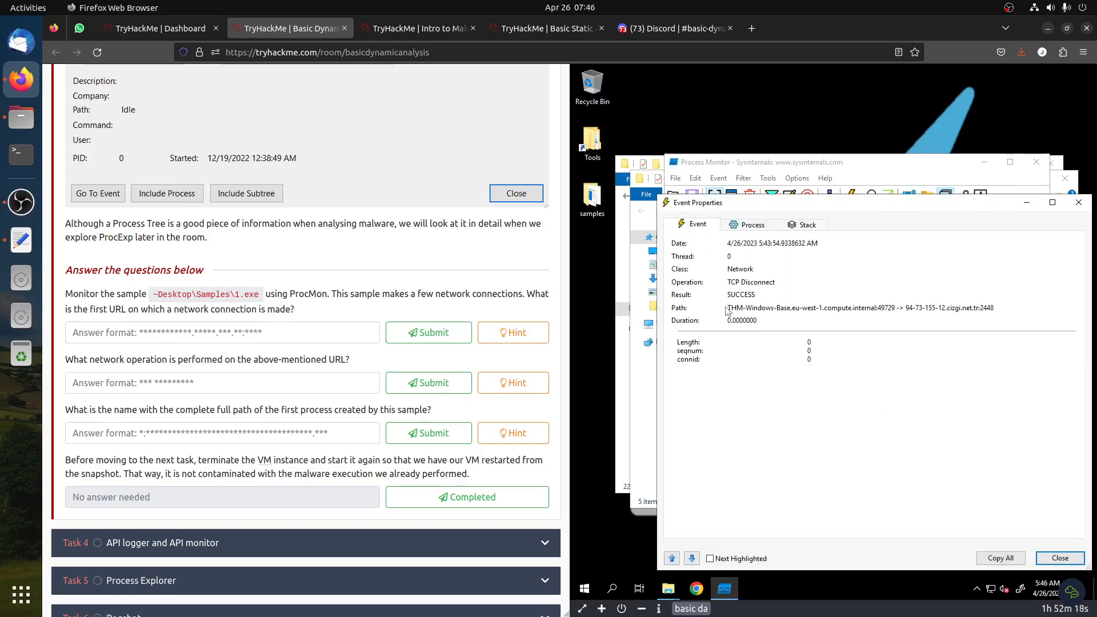
pyautogui.moveTo(905, 306); pyautogui.dragTo(990, 307)
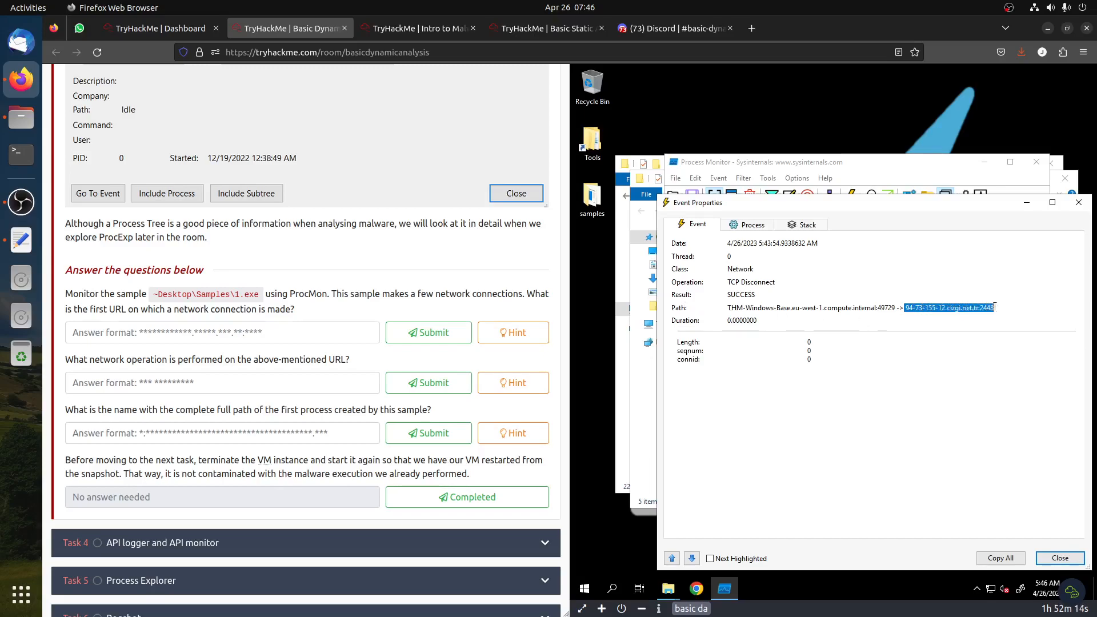
pyautogui.hotkey('ctrl', 'c')
# Paste 94-73-155-12.cizgi.net.tr:2448 as the first URL answer and submit it
pyautogui.click(312, 331)
pyautogui.hotkey('ctrl', 'v')
pyautogui.moveTo(75, 332); pyautogui.dragTo(26, 323)
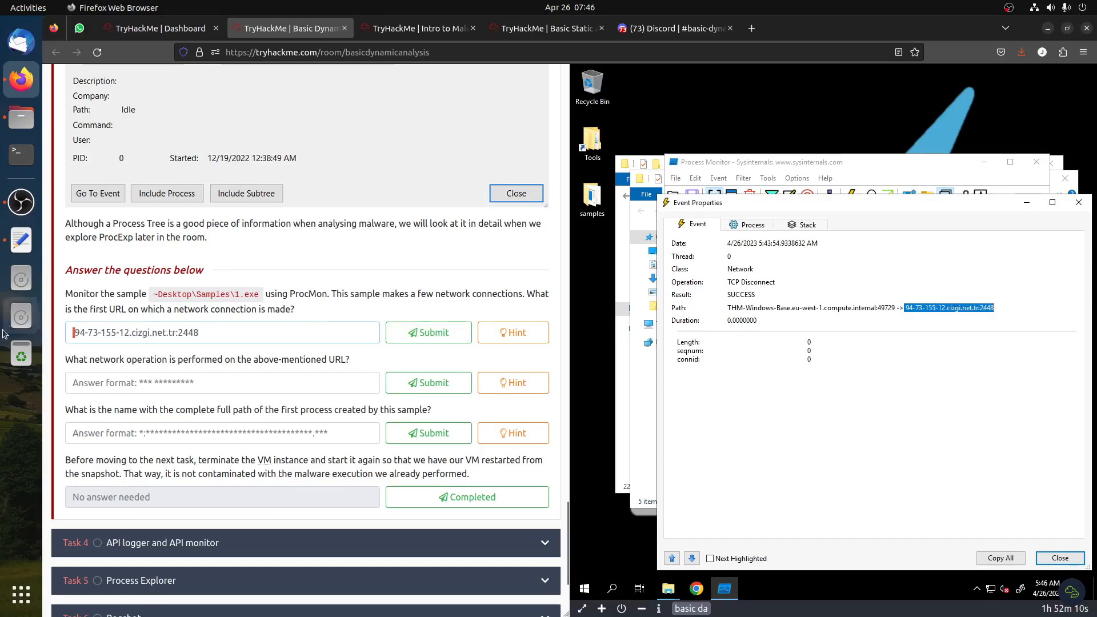
pyautogui.press('BackSpace')
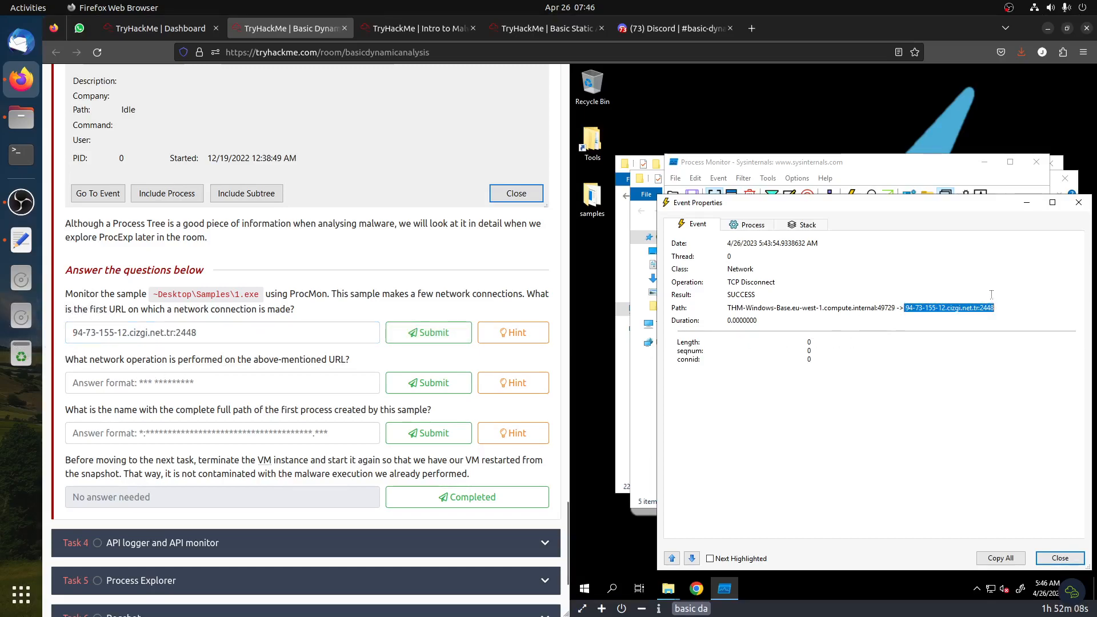
pyautogui.click(425, 334)
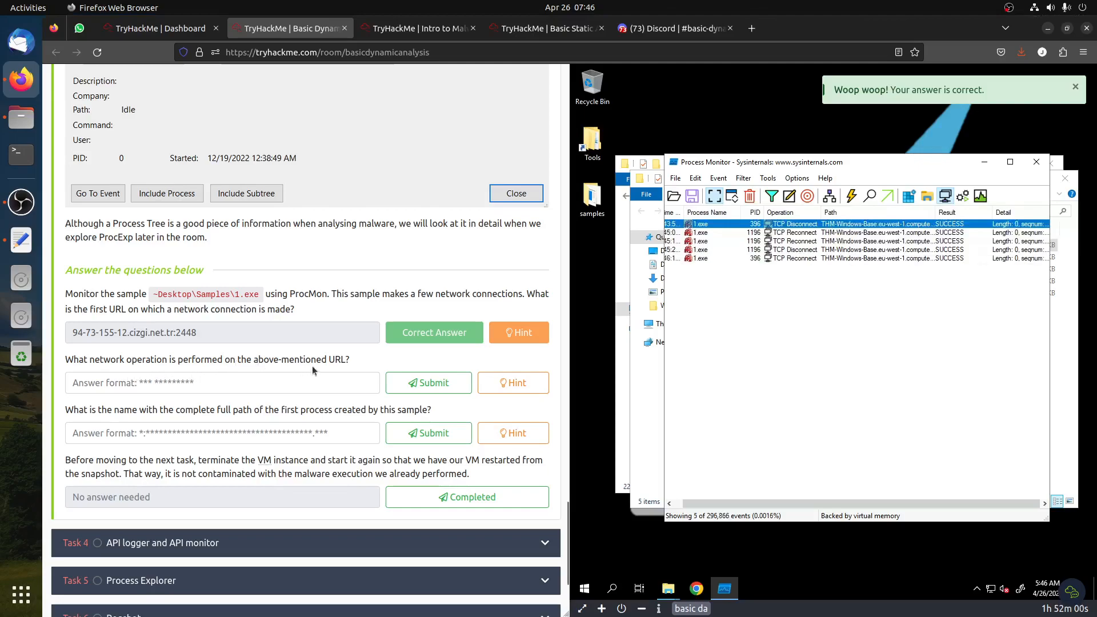
# Answer the network operation question with TCP Reconnect, submit it and view its hint
pyautogui.click(801, 235)
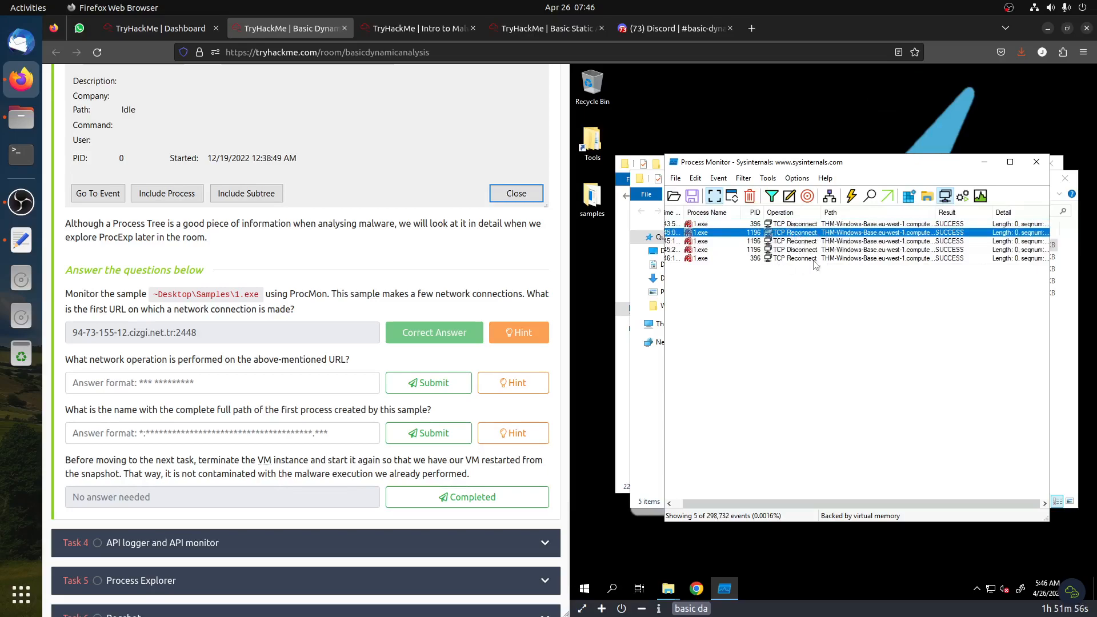
pyautogui.click(240, 380)
pyautogui.write('Tc')
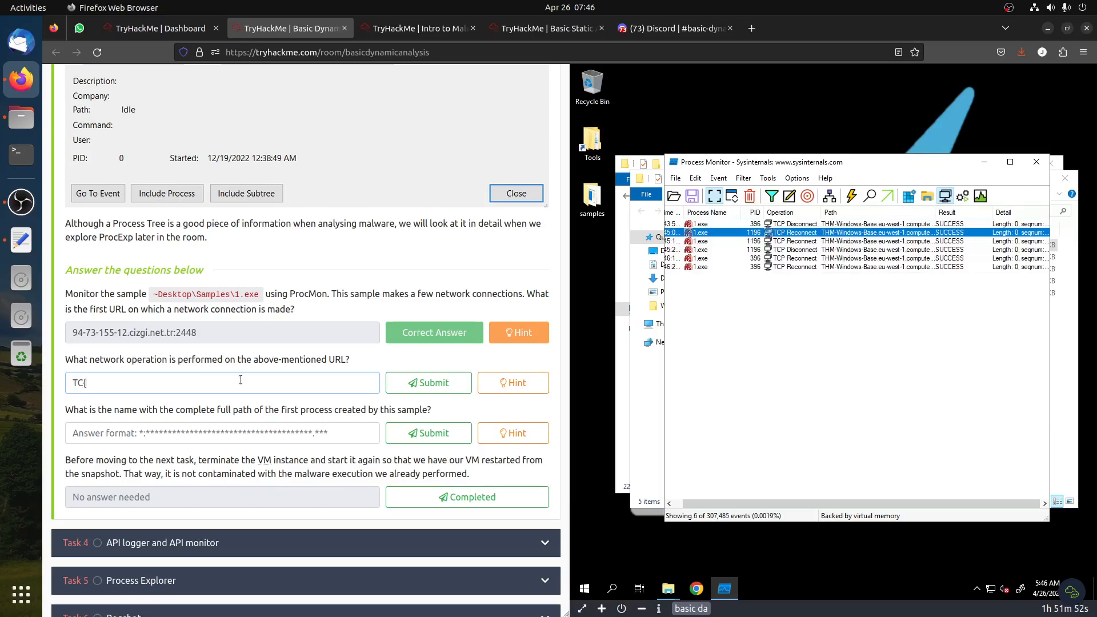
pyautogui.write('P Reconnect')
pyautogui.click(428, 383)
pyautogui.click(518, 383)
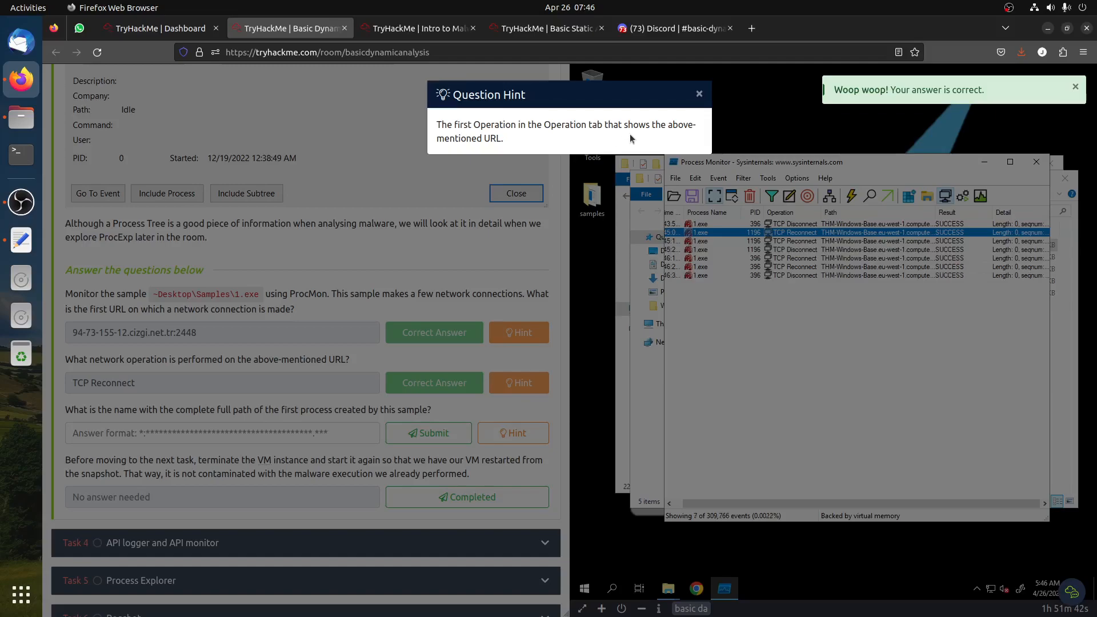
pyautogui.click(292, 266)
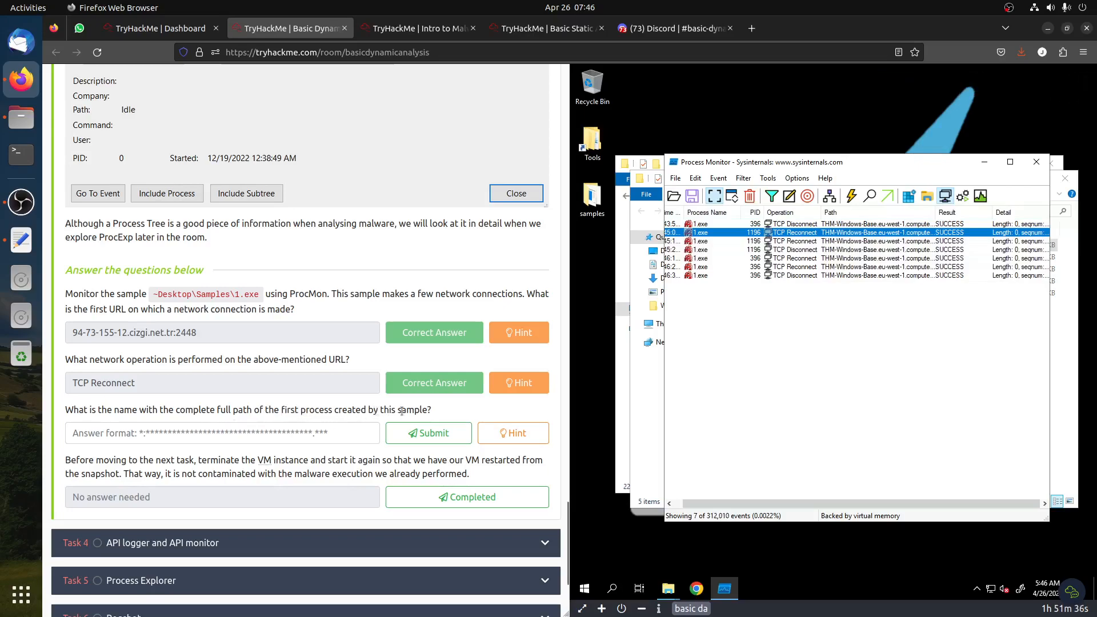
# Switch ProcMon to show only process and thread activity and read the hint for the first-process question
pyautogui.click(945, 196)
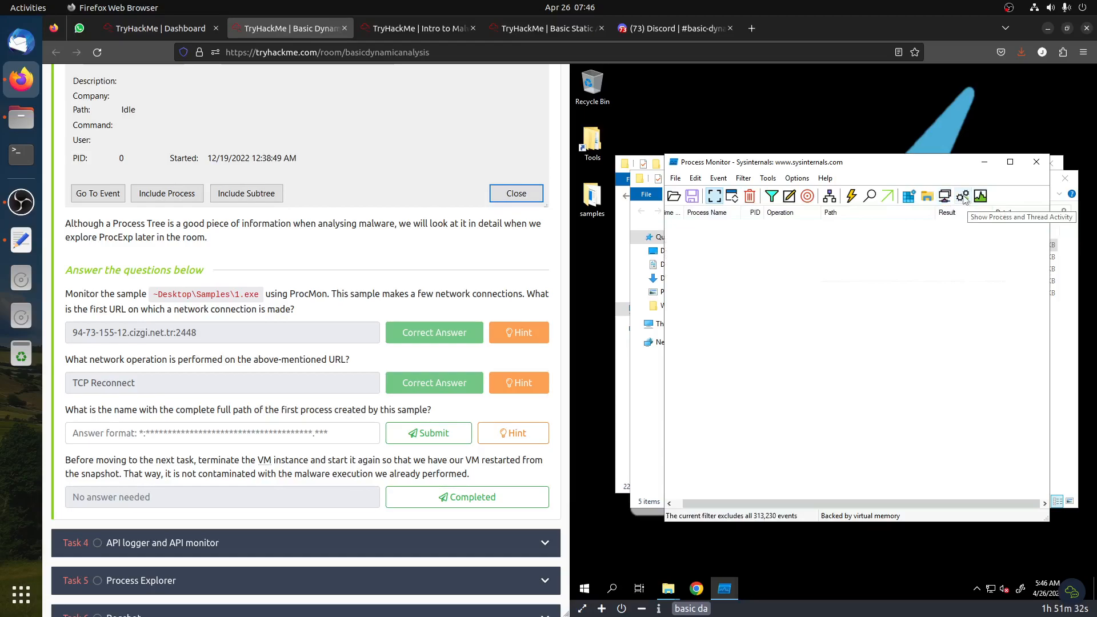
pyautogui.click(963, 197)
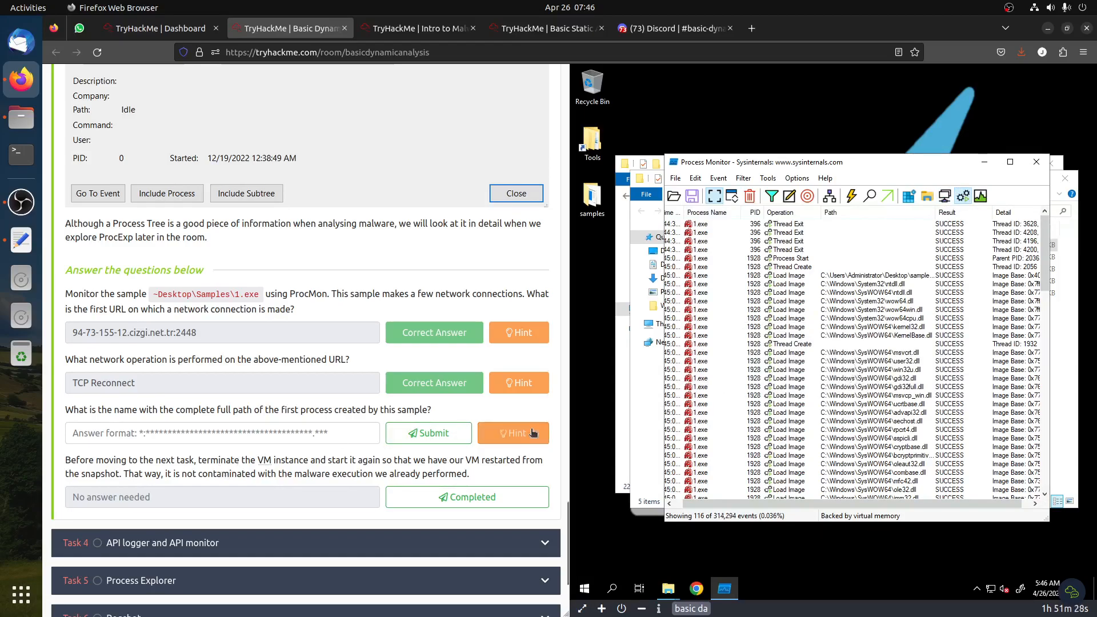
pyautogui.click(513, 433)
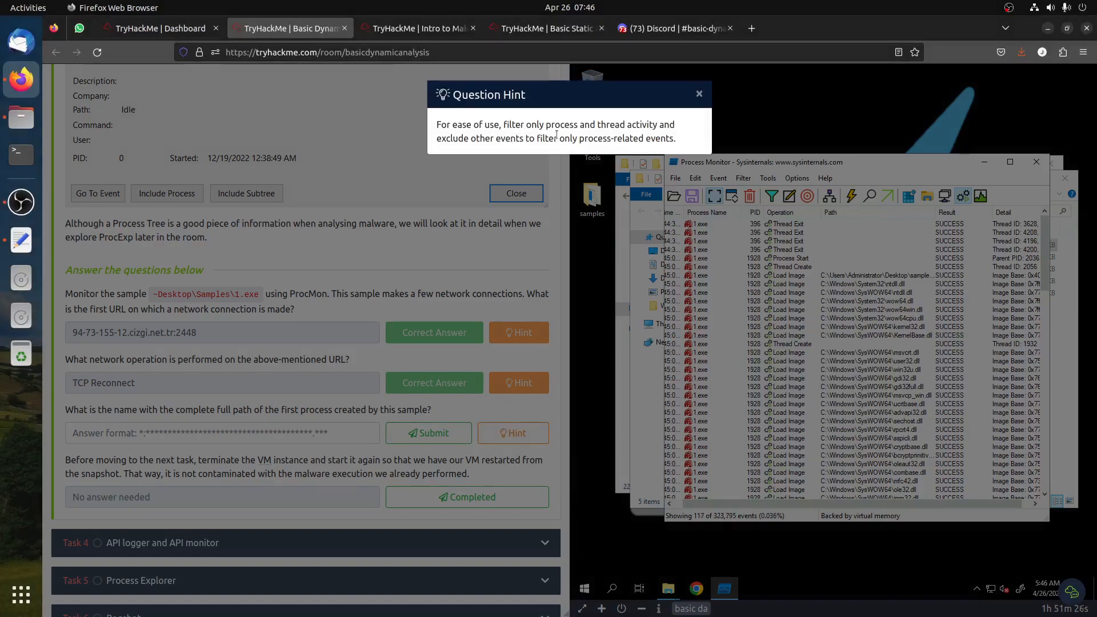
pyautogui.click(265, 318)
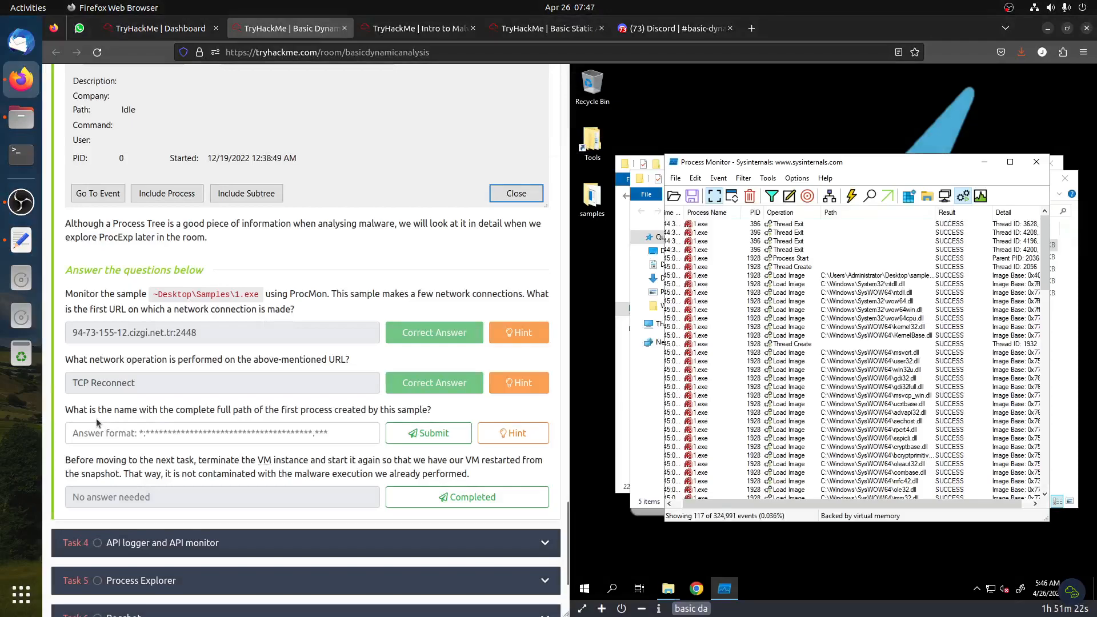
pyautogui.click(513, 433)
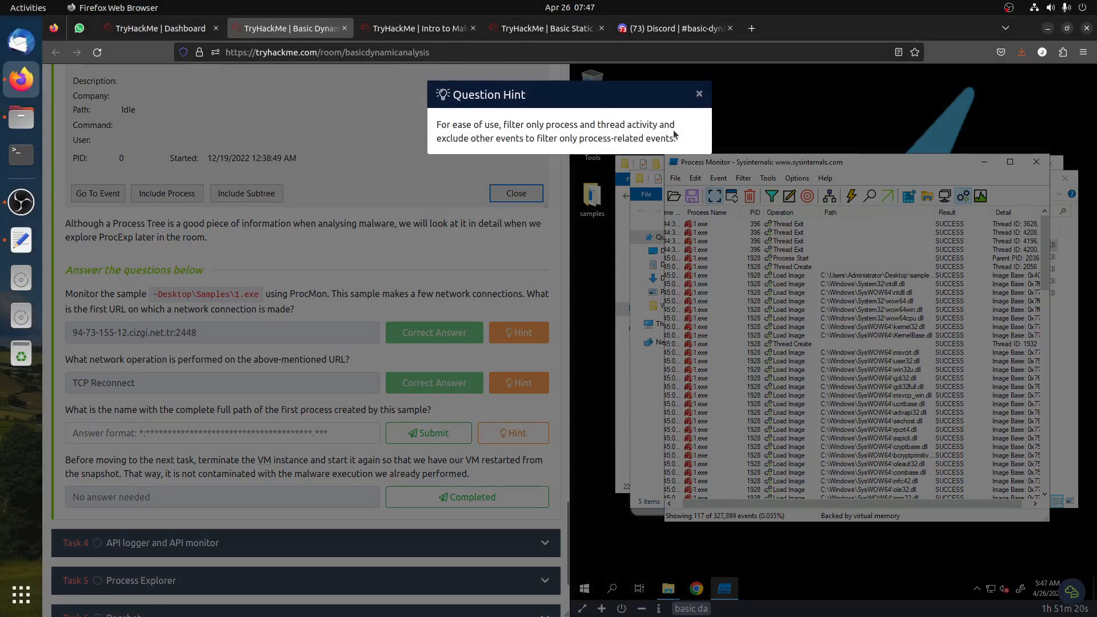
# Close the hint, browse the 1.exe process and thread events, and exclude all Load Image operations from the list
pyautogui.click(301, 369)
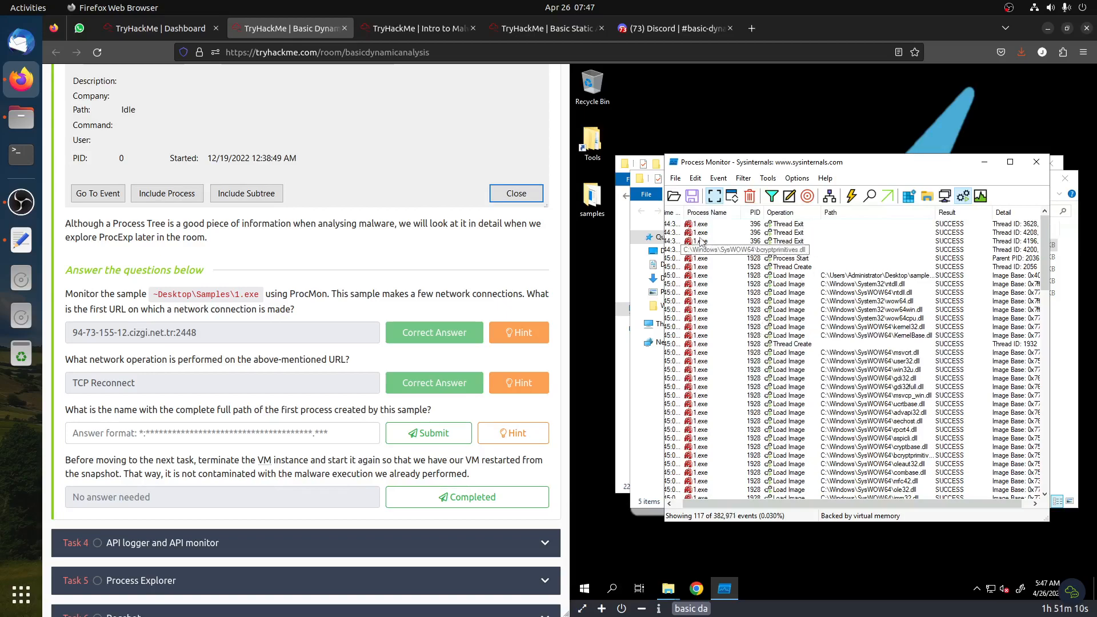
pyautogui.moveTo(712, 502); pyautogui.dragTo(678, 504)
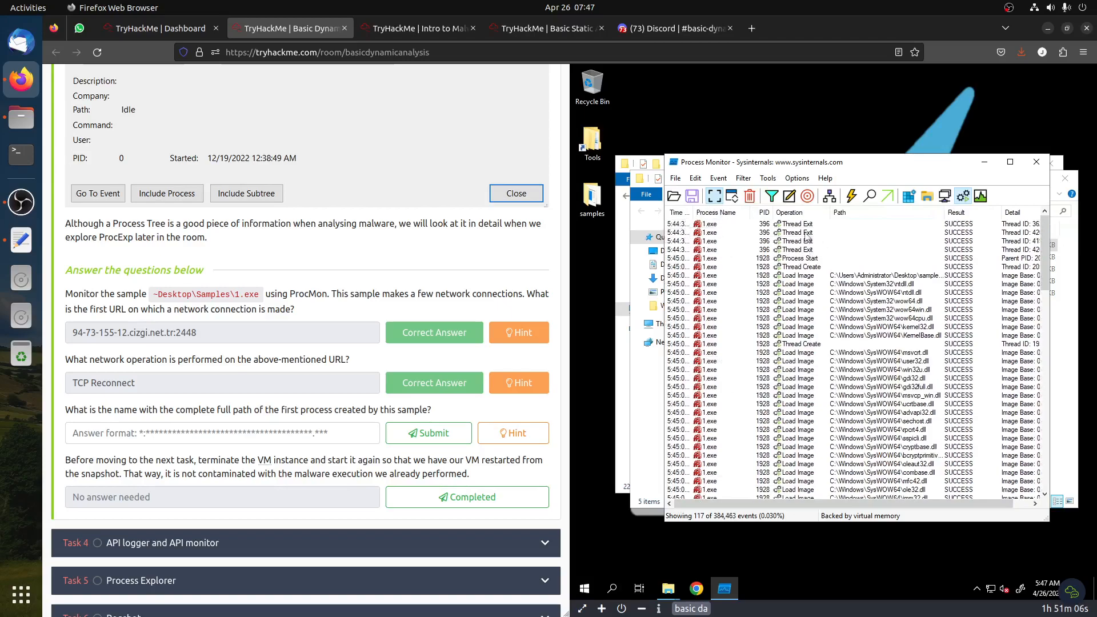
pyautogui.click(805, 267)
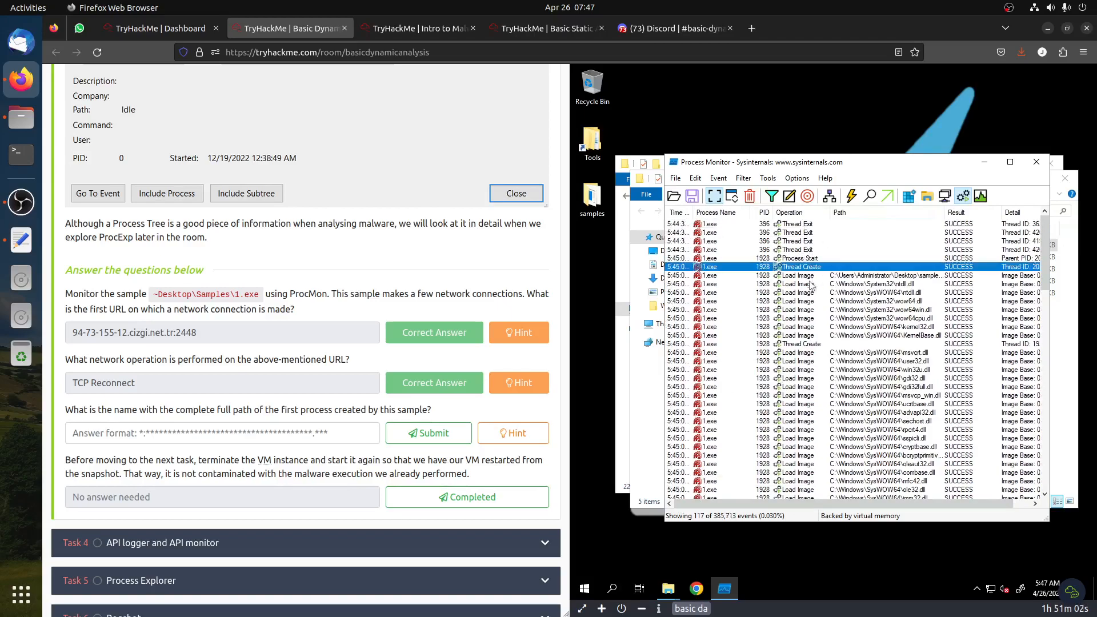
pyautogui.press('Down')
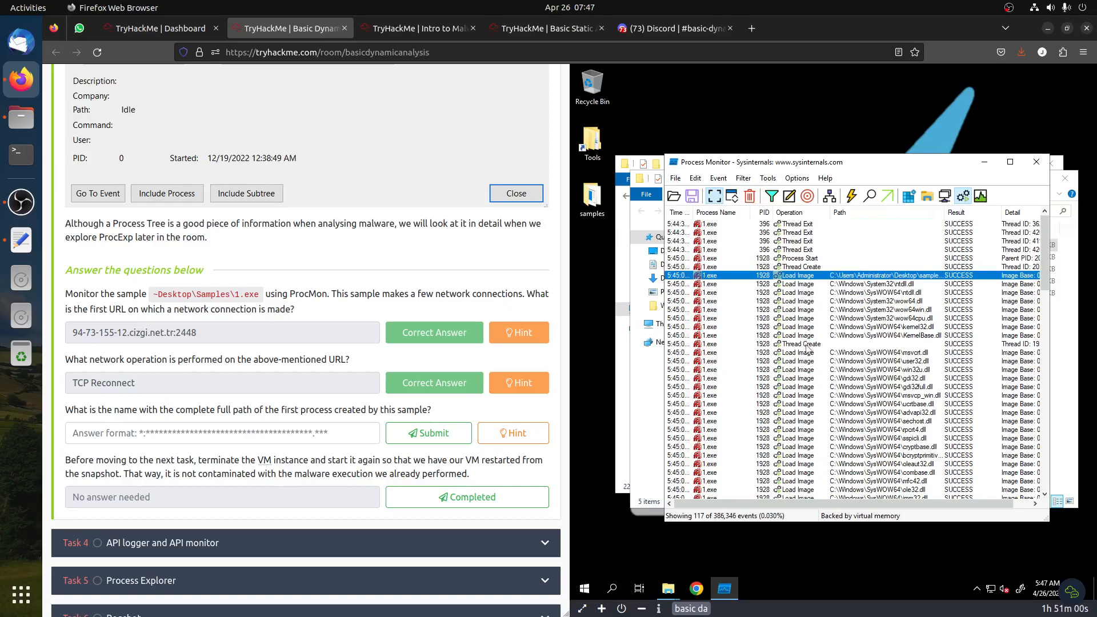
pyautogui.click(807, 344)
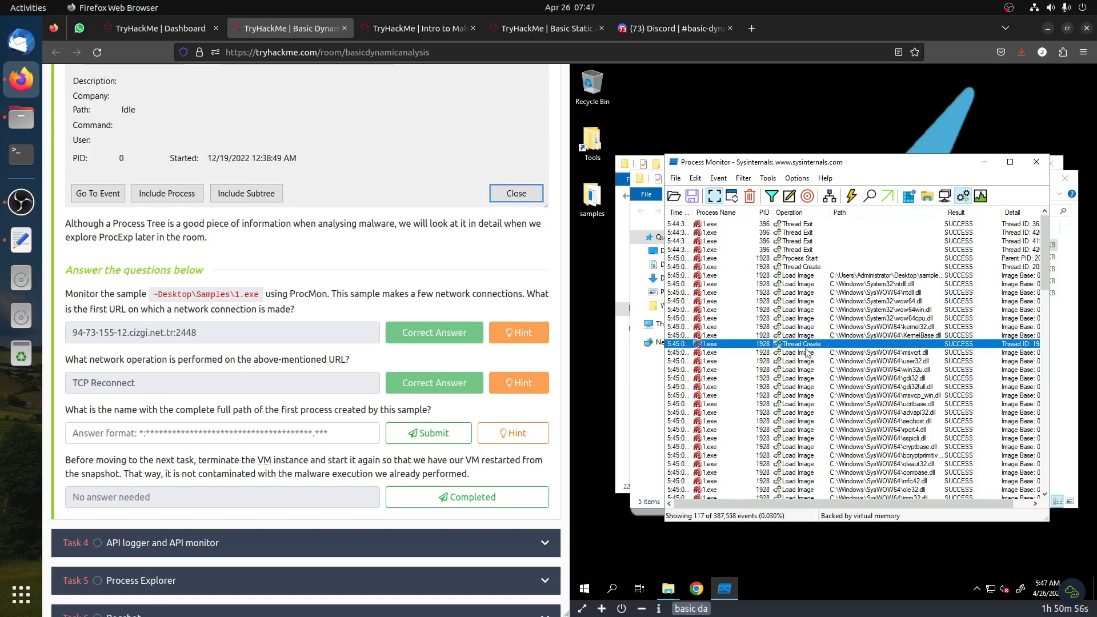
pyautogui.scroll(-4, 806, 352)
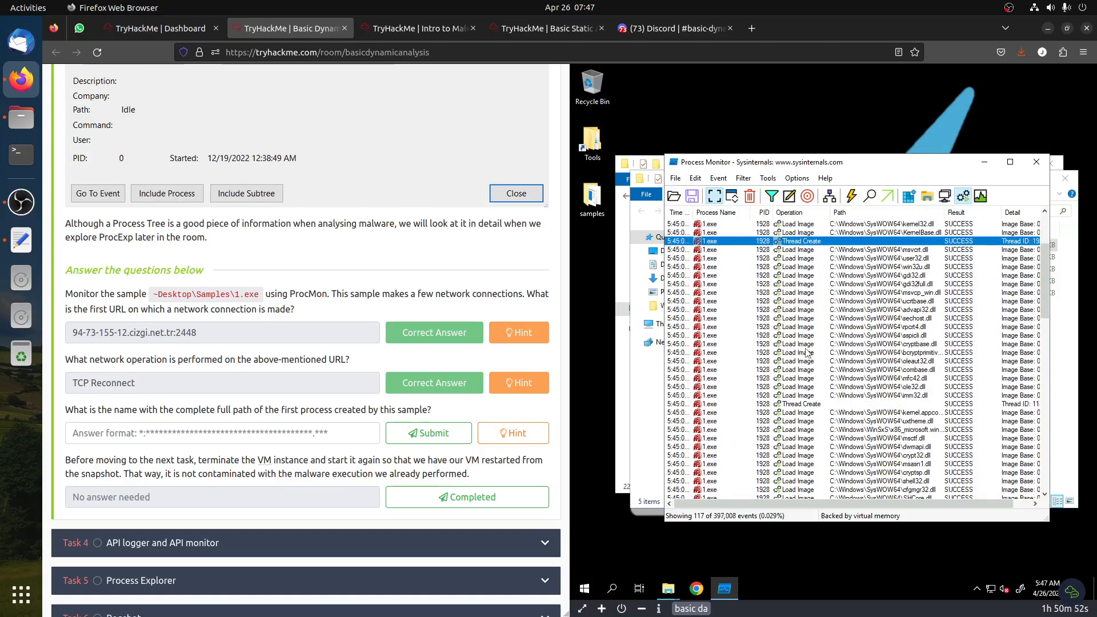
pyautogui.scroll(-8, 807, 353)
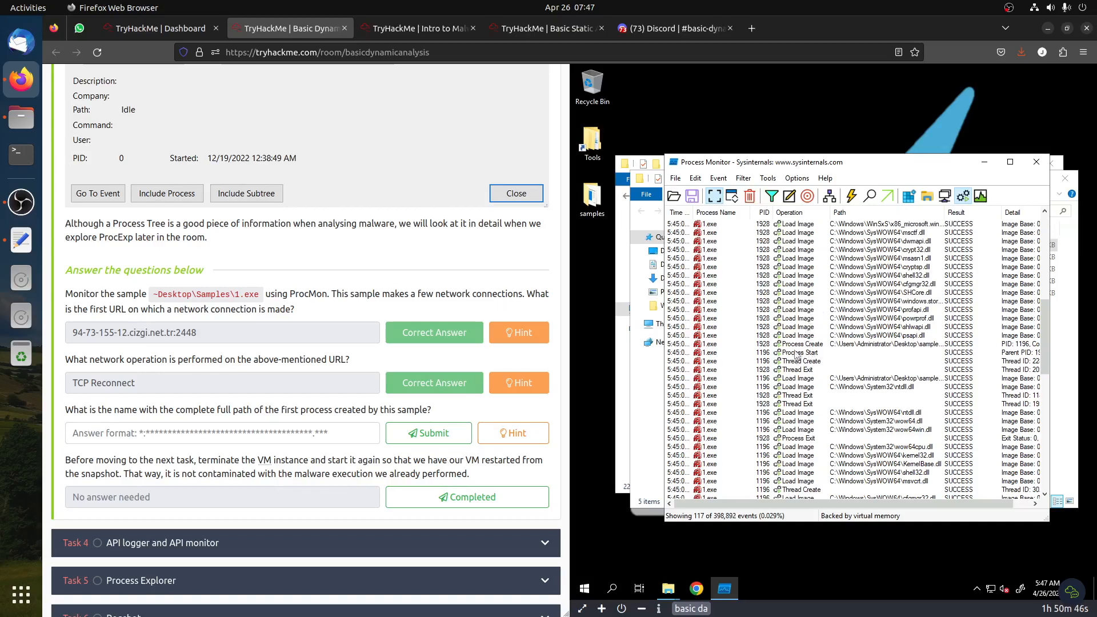
pyautogui.rightClick(796, 276)
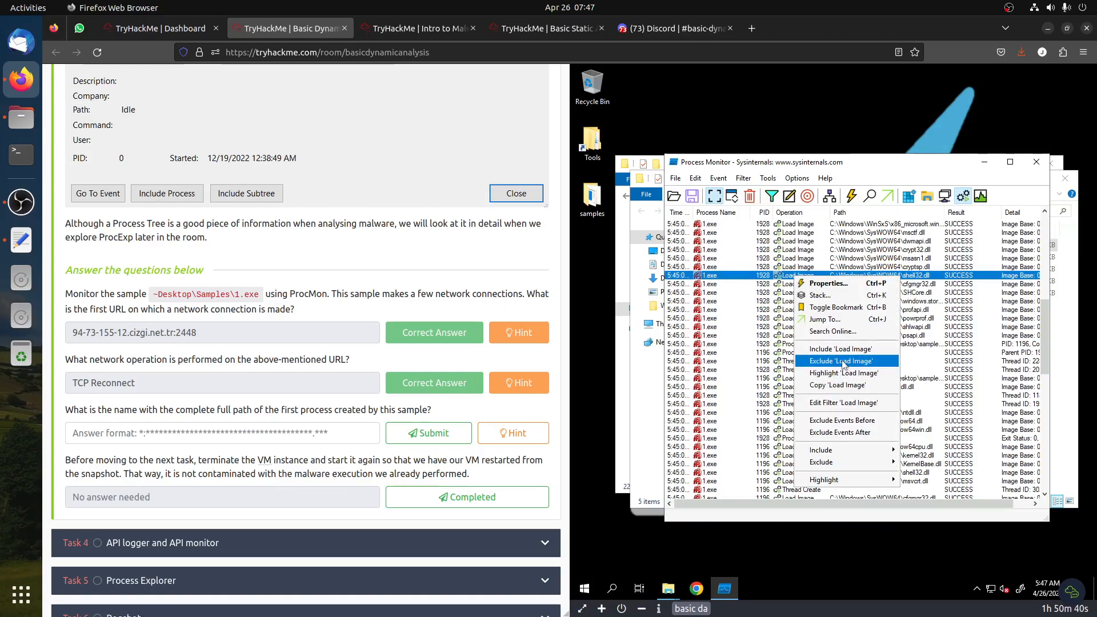
pyautogui.click(842, 362)
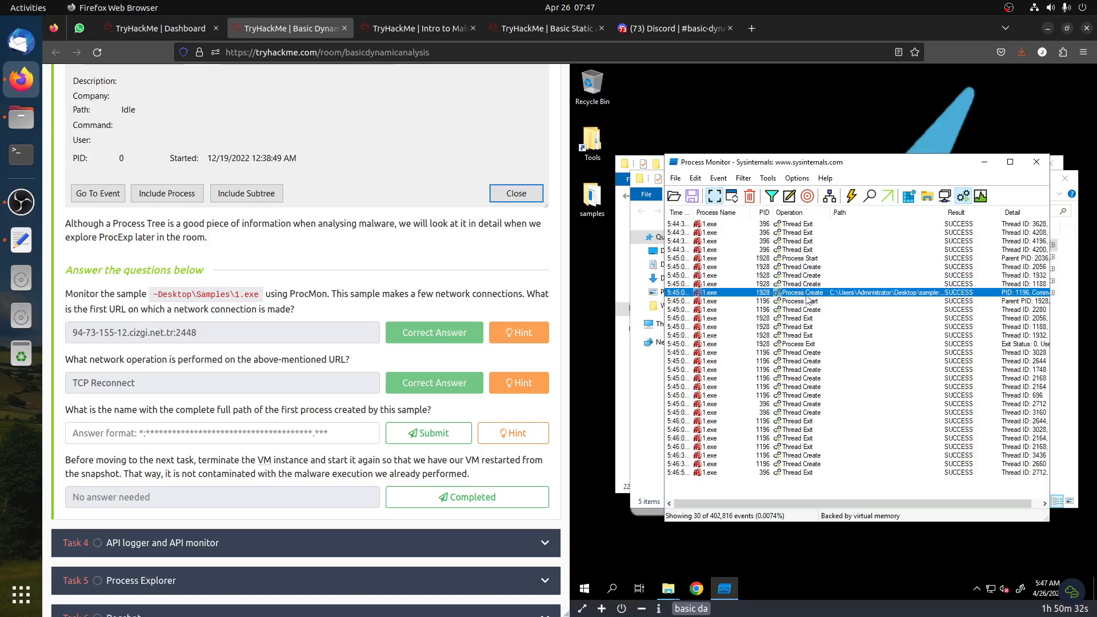
# Open the properties of the Process Create event and copy its path
pyautogui.rightClick(806, 295)
pyautogui.click(825, 303)
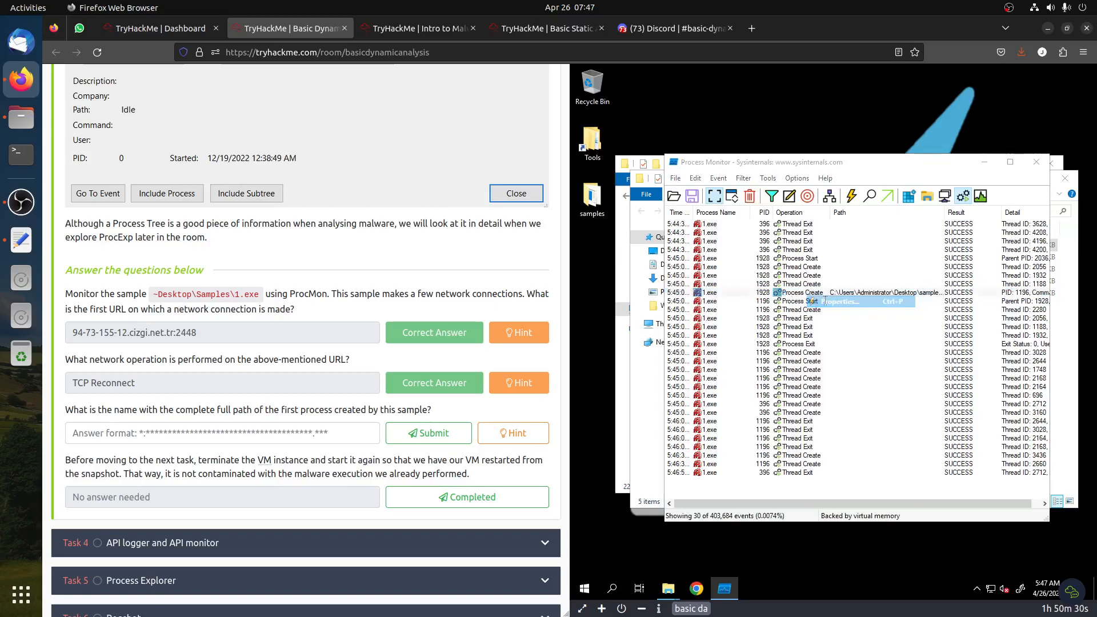
pyautogui.moveTo(870, 309); pyautogui.dragTo(726, 311)
pyautogui.hotkey('ctrl', 'c')
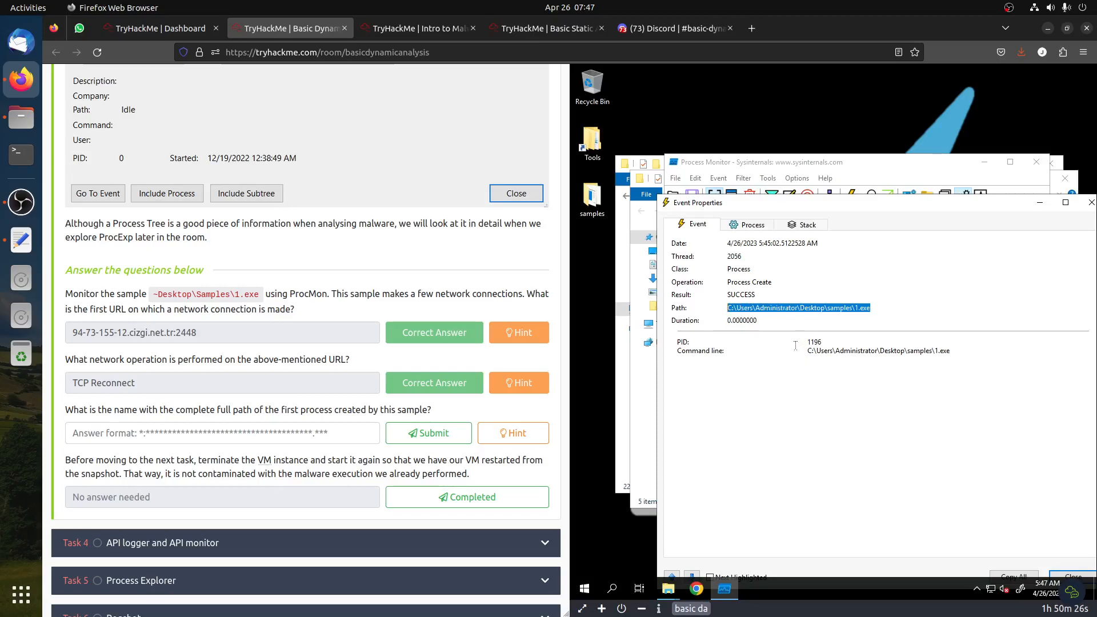
# Paste C:\Users\Administrator\Desktop\samples\1.exe as the first-process answer, submit it, and close the event properties
pyautogui.click(342, 433)
pyautogui.hotkey('ctrl', 'v')
pyautogui.click(393, 435)
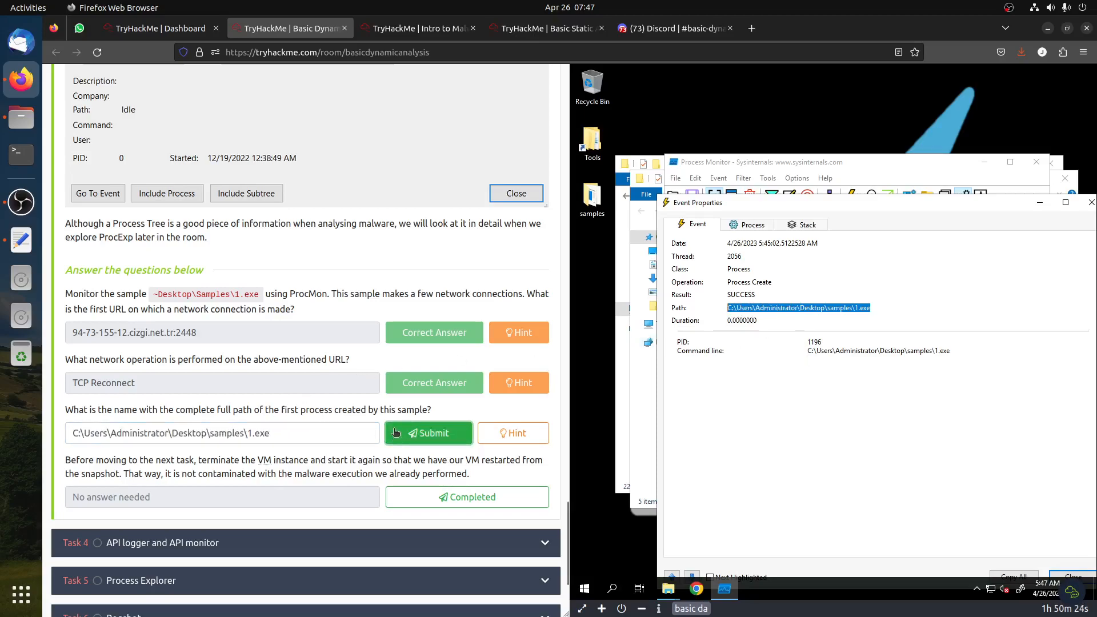
pyautogui.click(1091, 202)
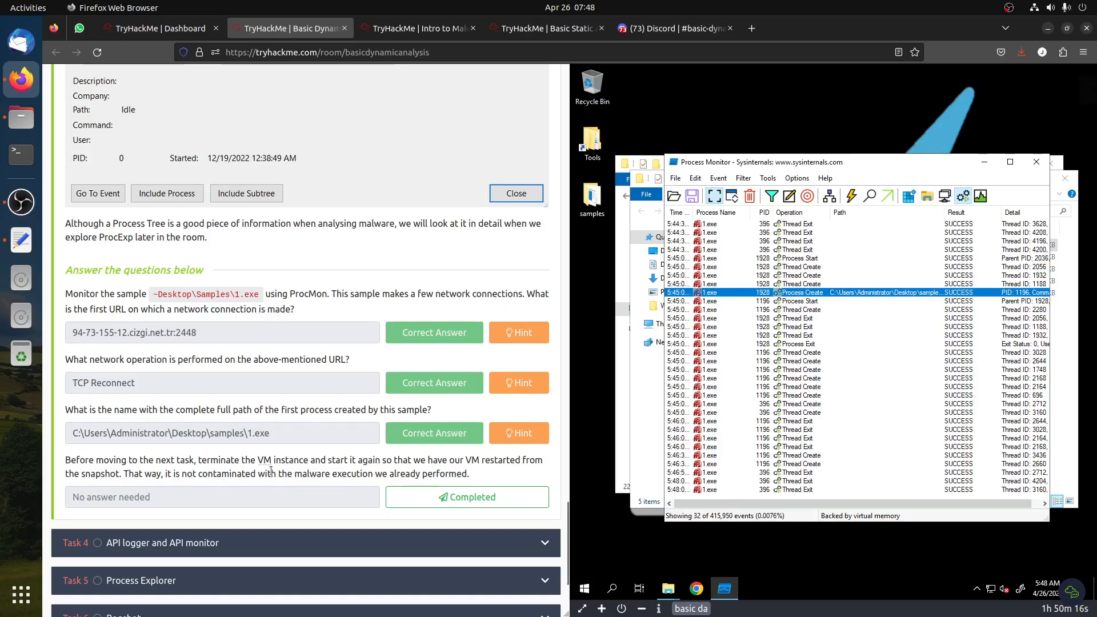
# Terminate the attached VM, start it again, and mark the last ProcMon task question as completed
pyautogui.click(623, 609)
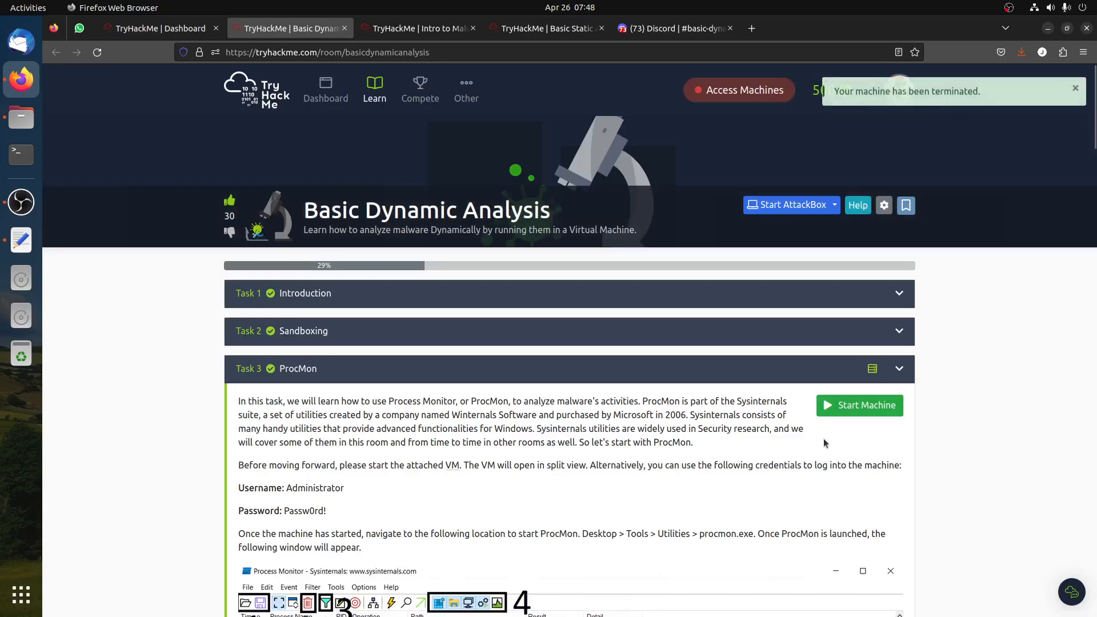
pyautogui.click(855, 405)
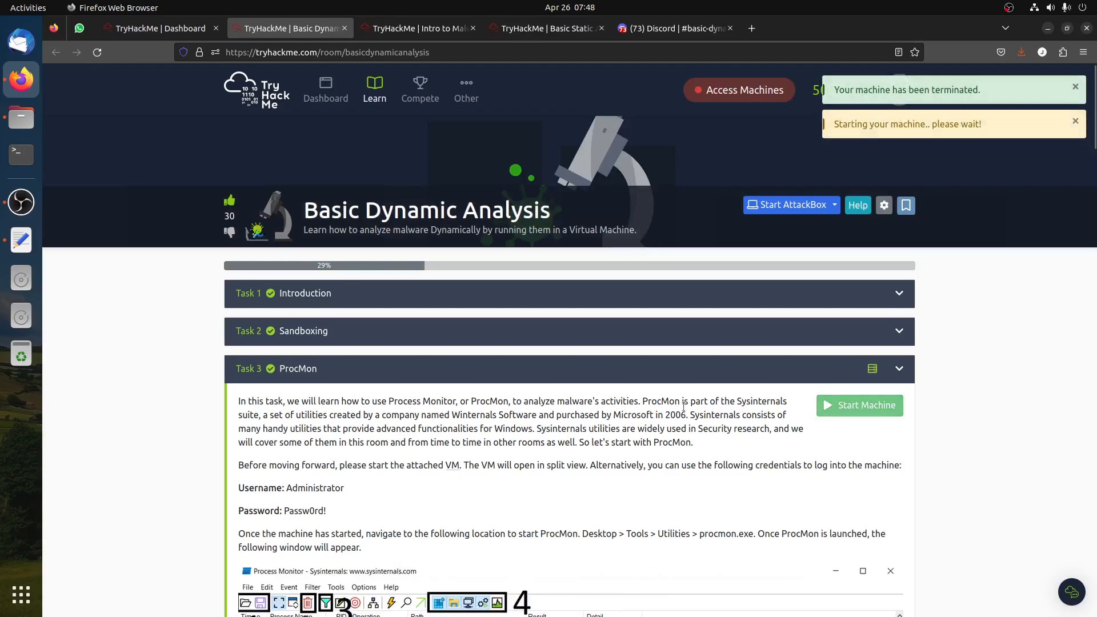
pyautogui.scroll(-3, 683, 406)
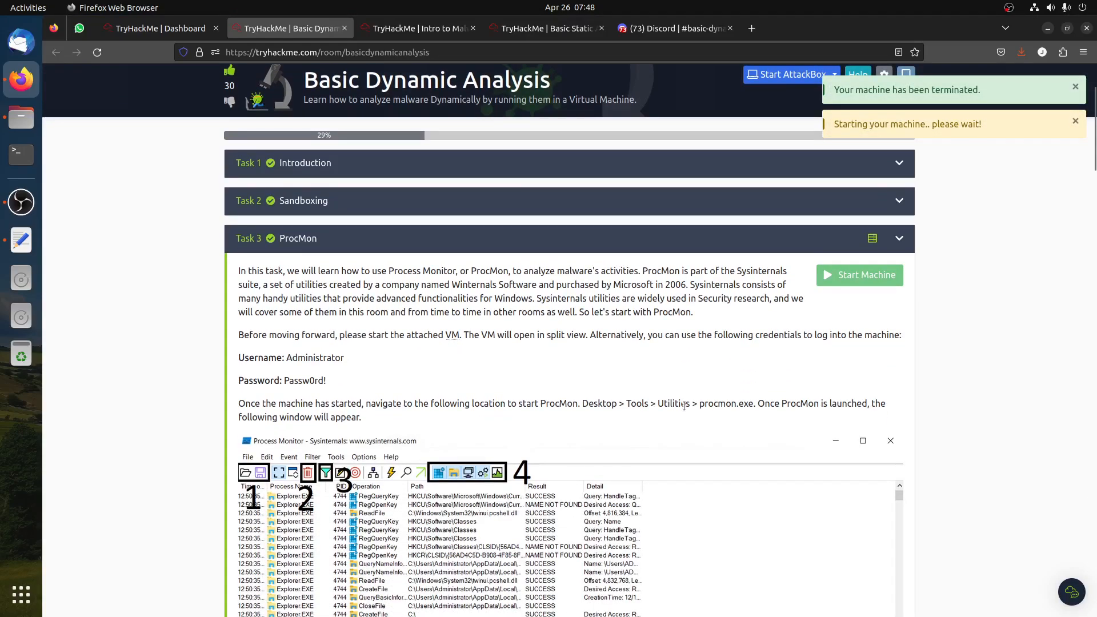
pyautogui.scroll(-2, 360, 311)
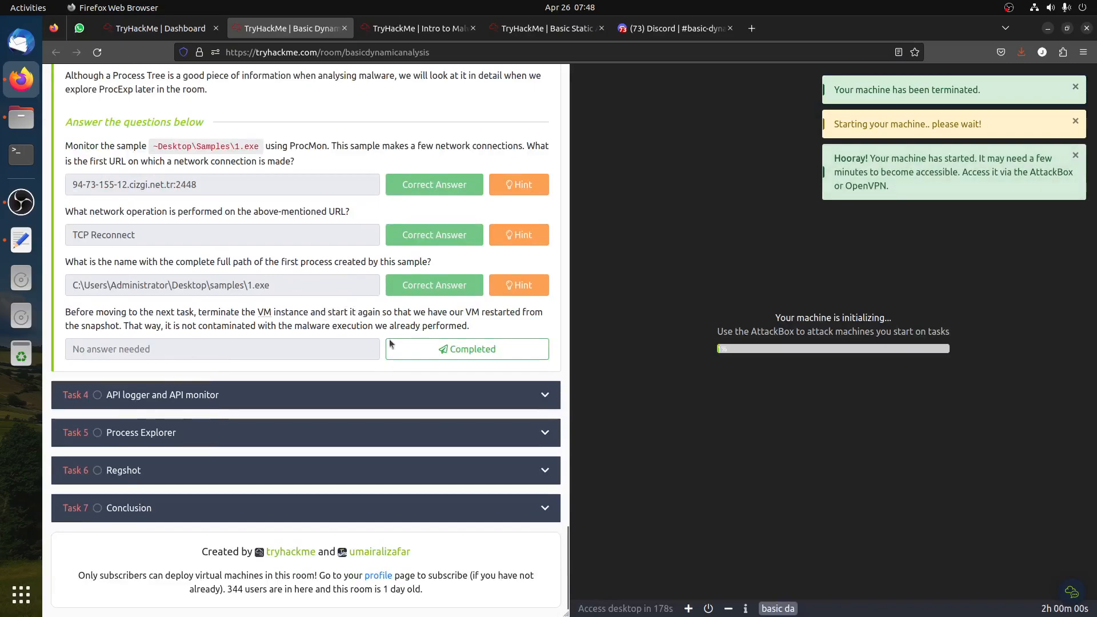
pyautogui.click(430, 348)
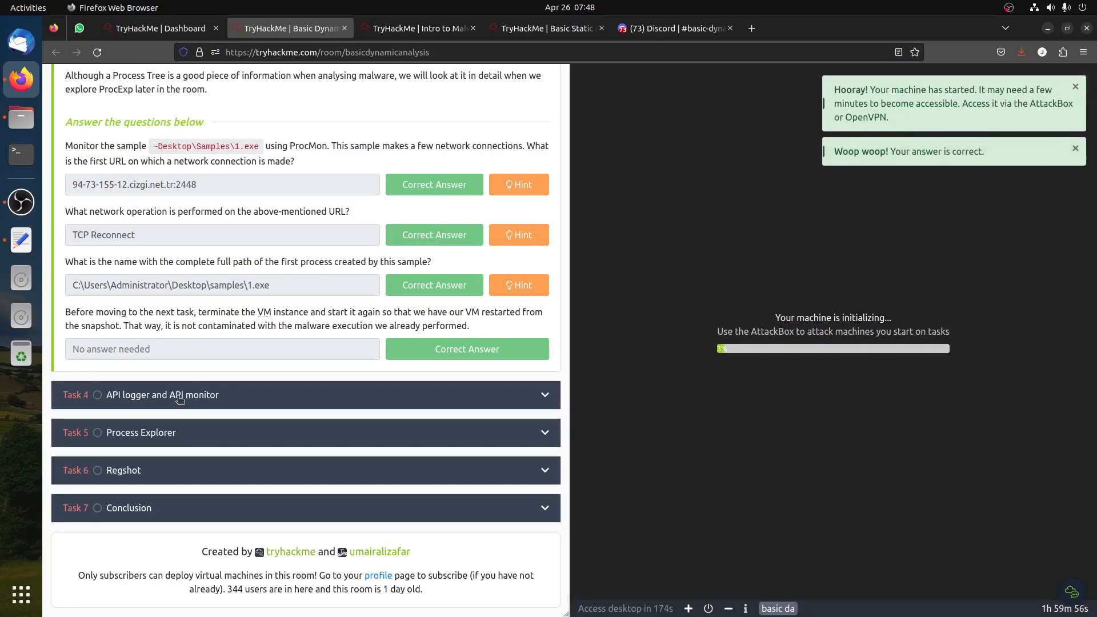
# Open the API logger and API monitor task and read through its explanations of both tools
pyautogui.click(179, 394)
pyautogui.scroll(-15, 299, 390)
pyautogui.scroll(5, 296, 389)
pyautogui.scroll(10, 293, 389)
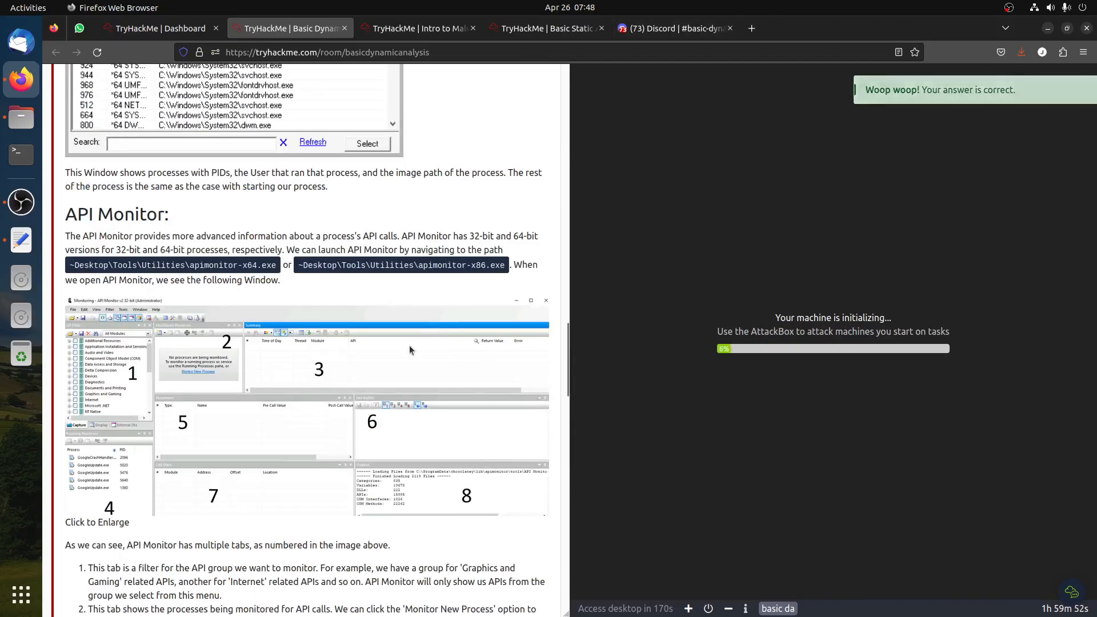
pyautogui.scroll(15, 343, 351)
pyautogui.scroll(10, 330, 341)
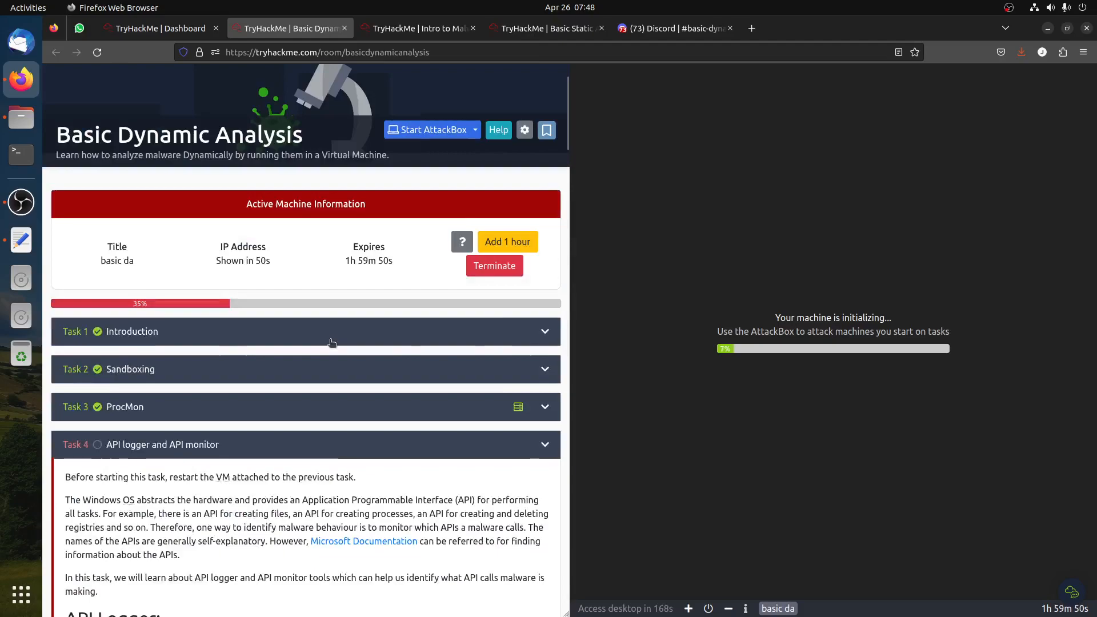
pyautogui.scroll(-2, 340, 399)
pyautogui.scroll(-4, 340, 399)
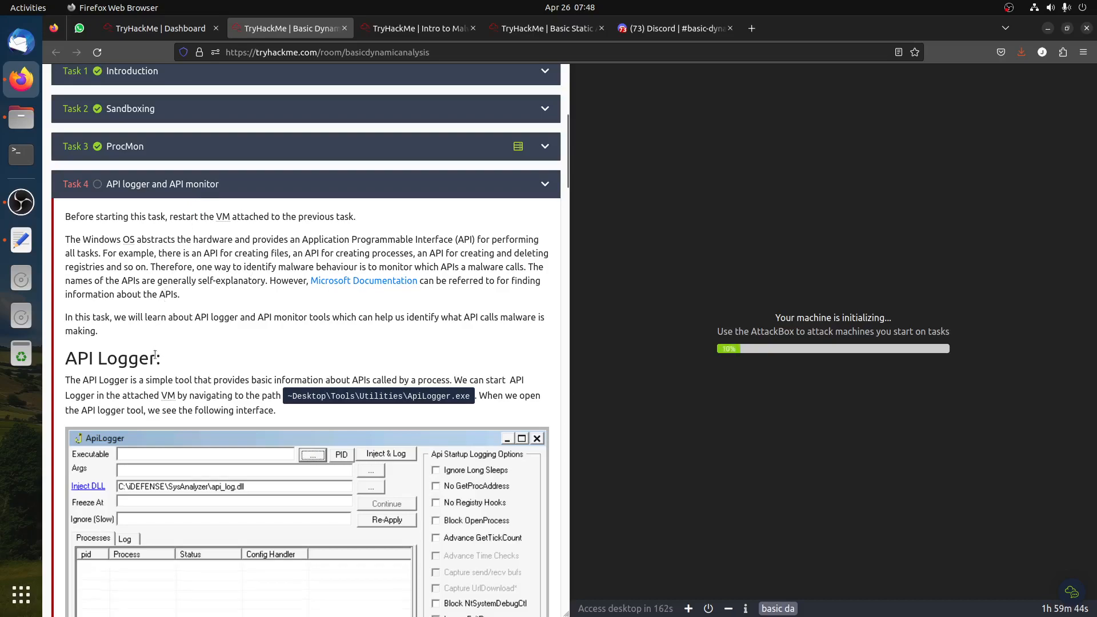
pyautogui.scroll(-5, 157, 358)
pyautogui.scroll(5, 339, 388)
pyautogui.scroll(-1, 259, 366)
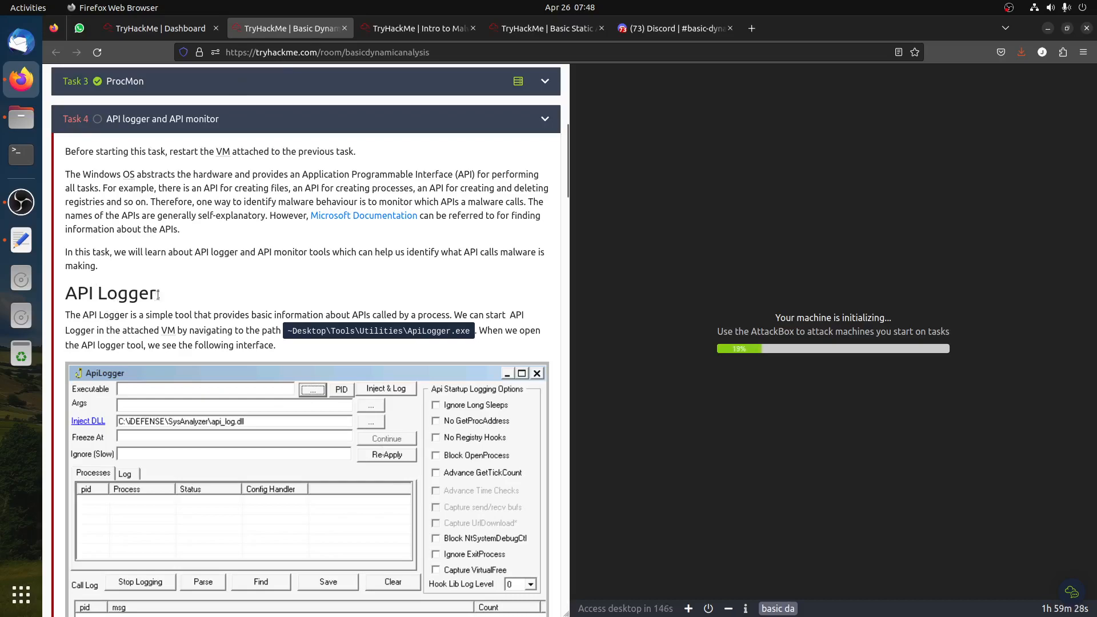
pyautogui.scroll(-3, 199, 307)
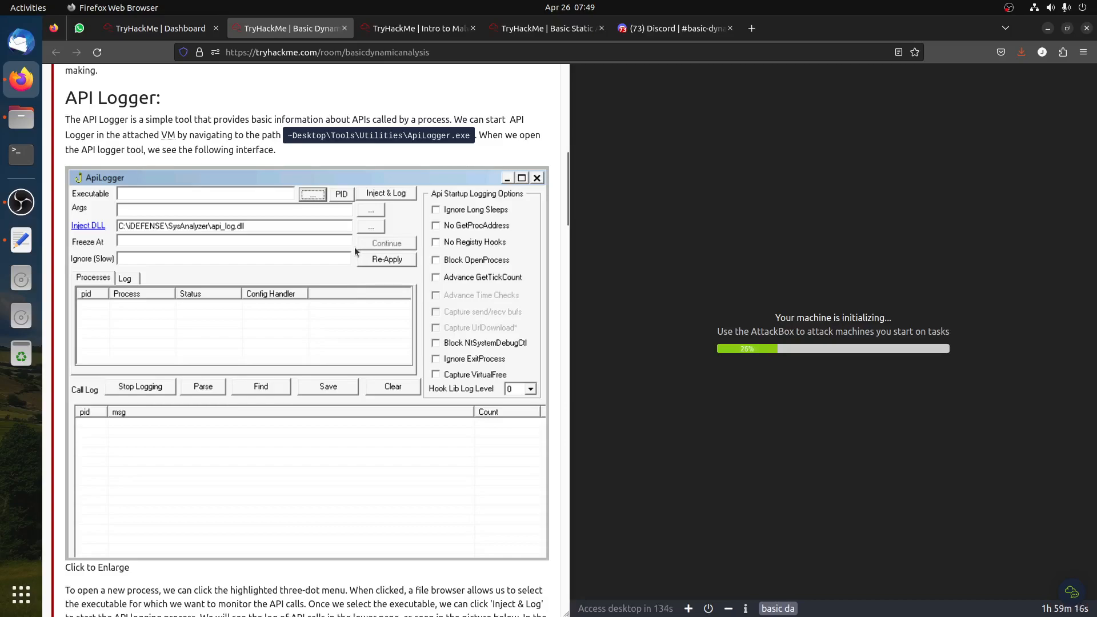
pyautogui.scroll(-6, 315, 212)
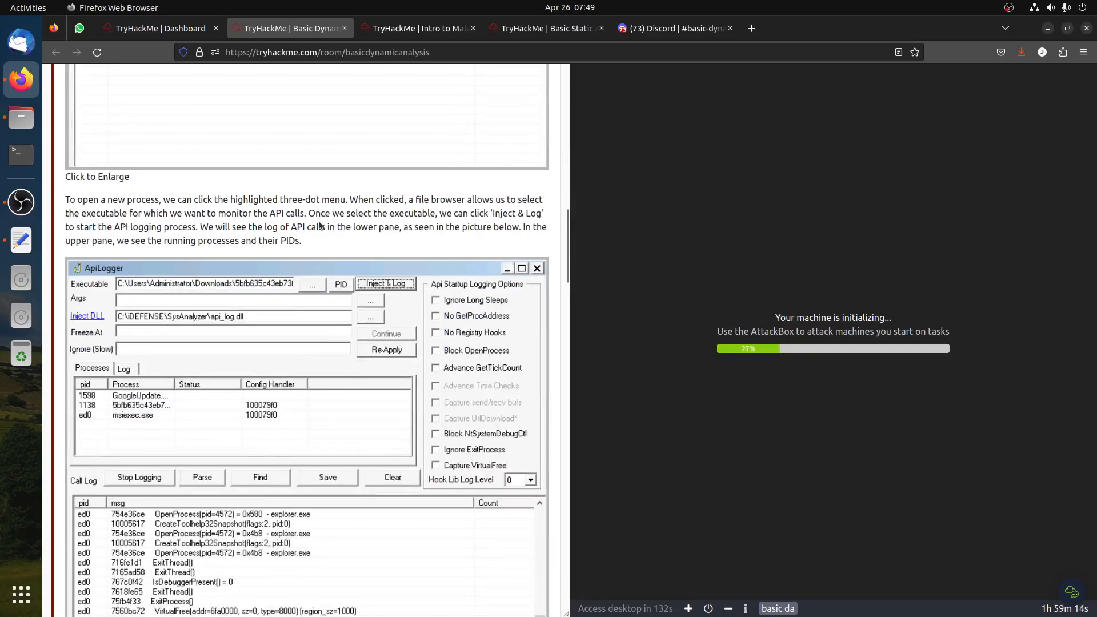
pyautogui.scroll(-1, 319, 224)
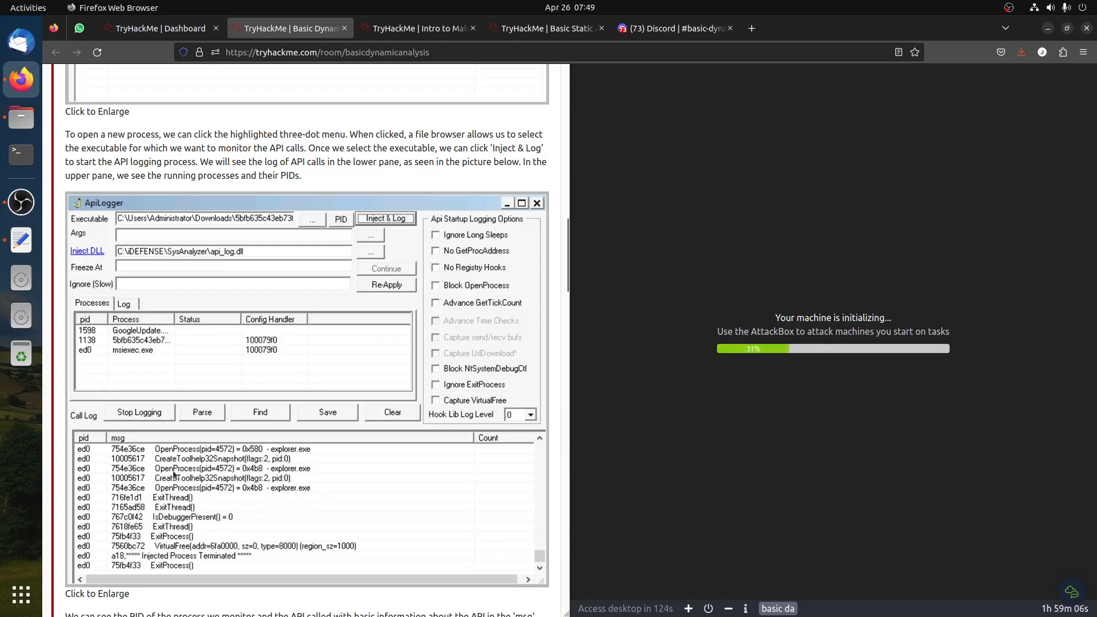
pyautogui.scroll(-5, 207, 478)
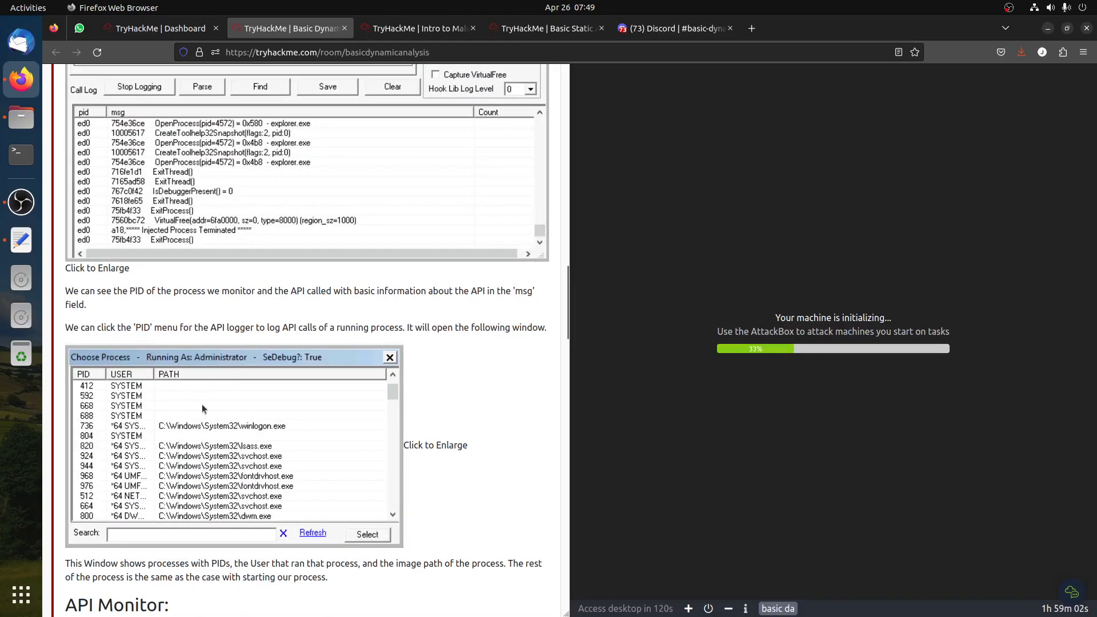
pyautogui.scroll(-7, 279, 334)
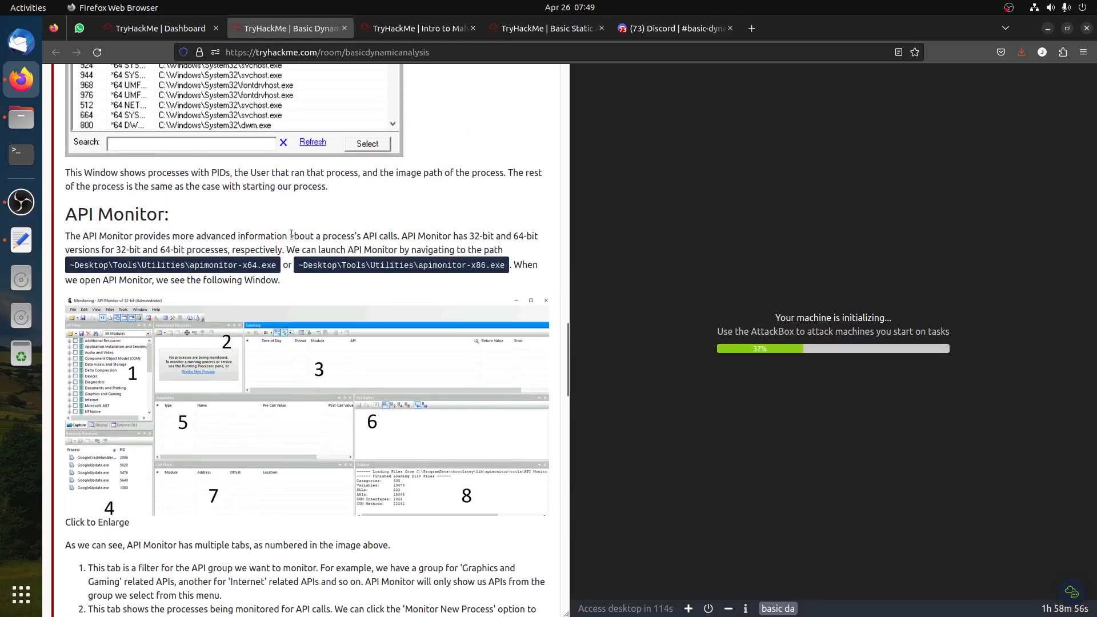
pyautogui.moveTo(370, 234); pyautogui.dragTo(404, 236)
pyautogui.scroll(-3, 293, 279)
pyautogui.scroll(-6, 391, 338)
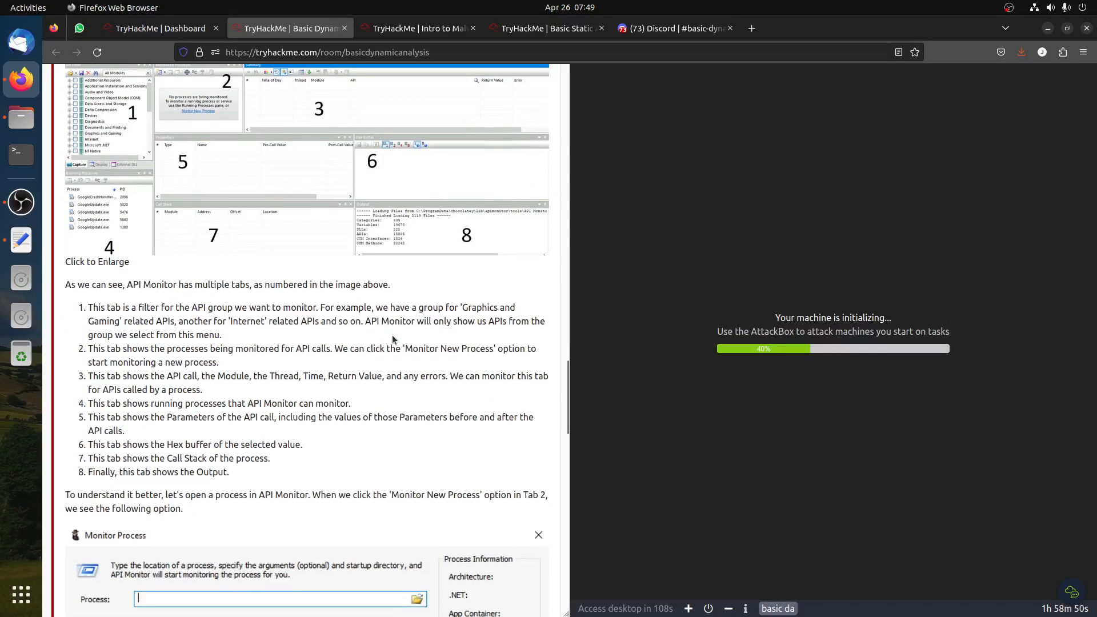
pyautogui.scroll(-4, 391, 335)
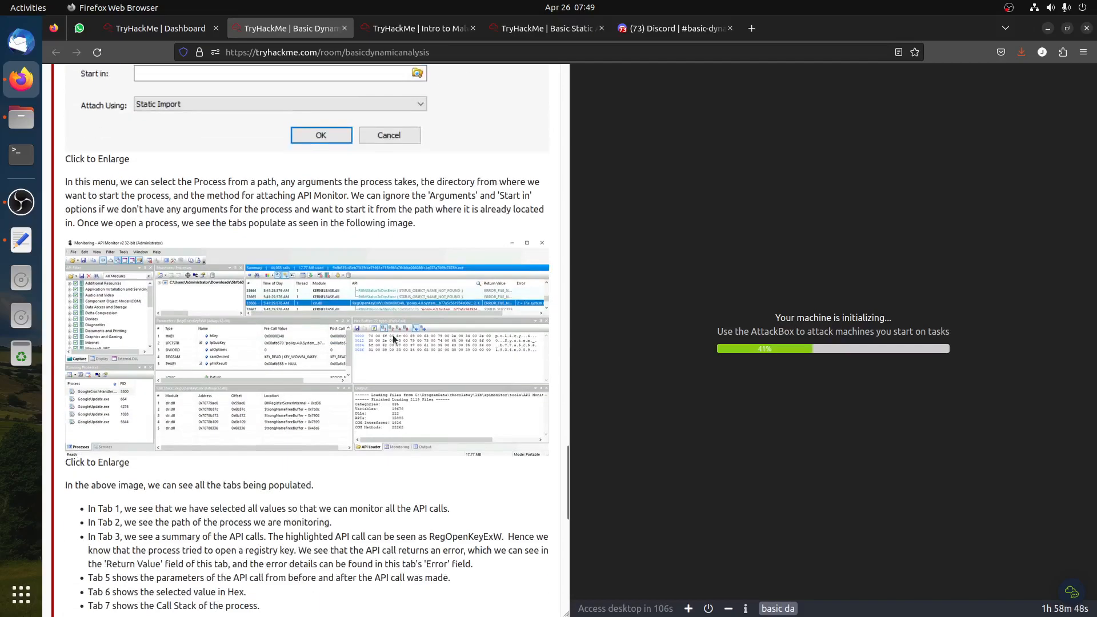
pyautogui.scroll(-5, 393, 334)
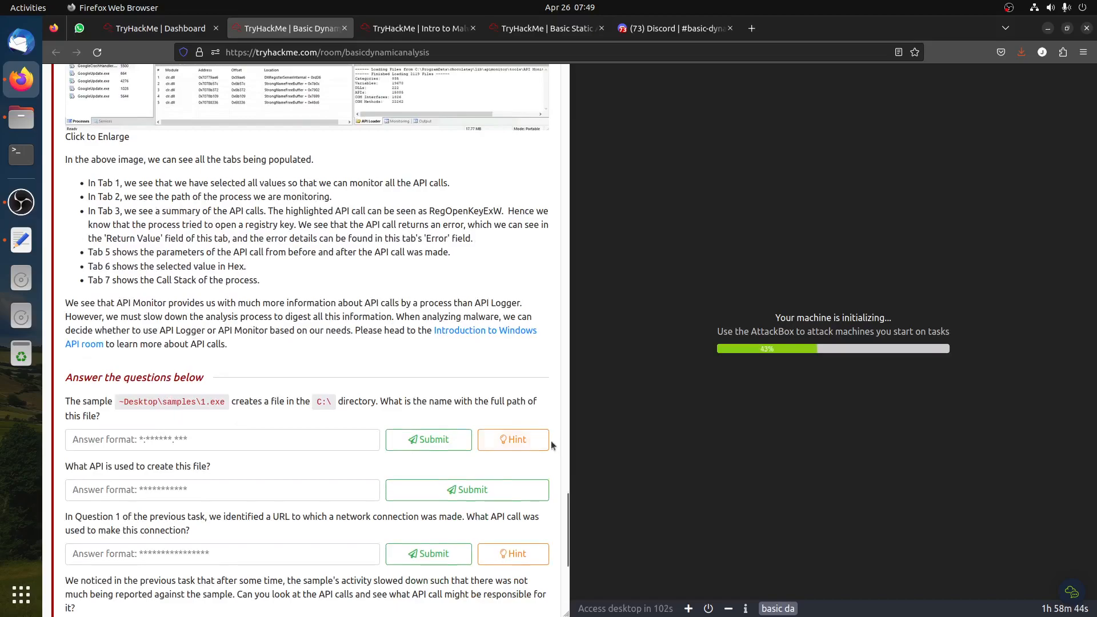
# Read the hint for the file-creation question and the remaining questions of the API task
pyautogui.click(513, 439)
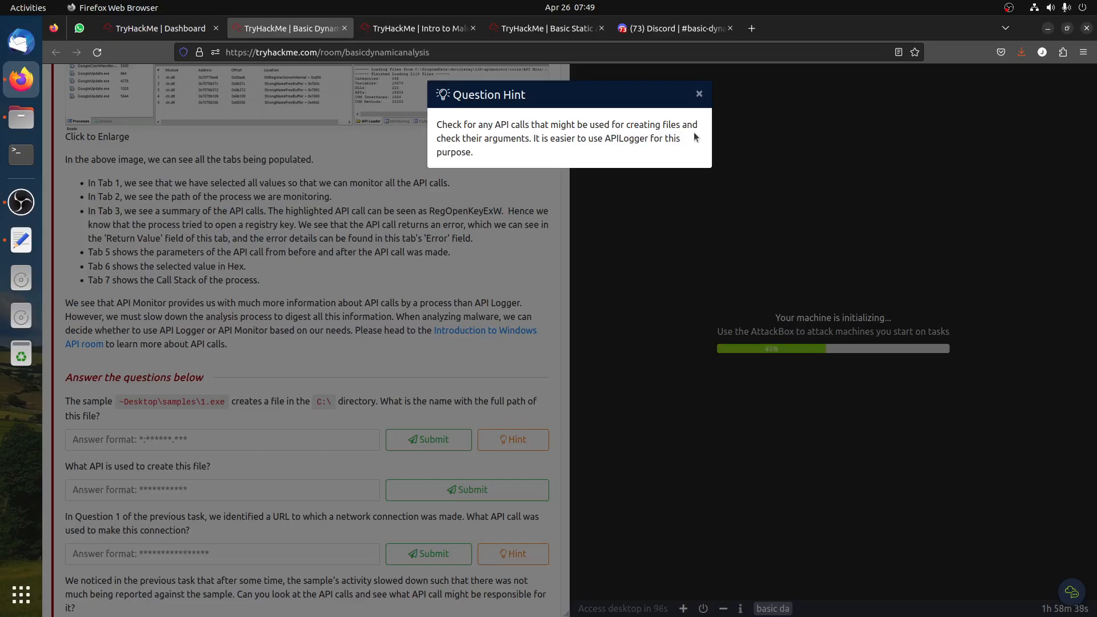
pyautogui.moveTo(543, 139); pyautogui.dragTo(676, 158)
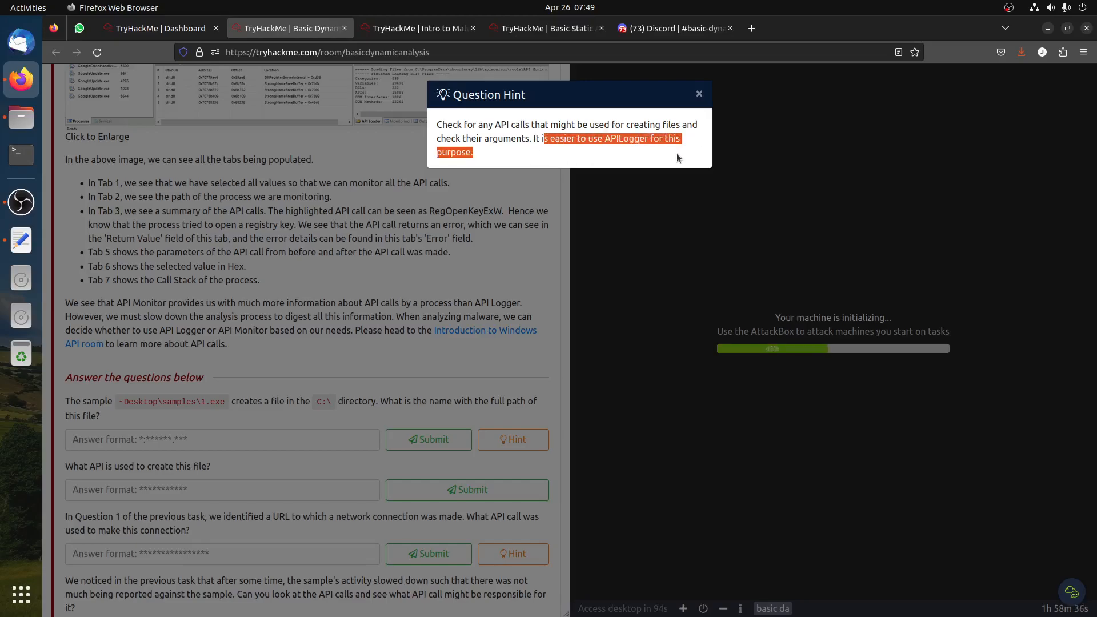
pyautogui.click(360, 291)
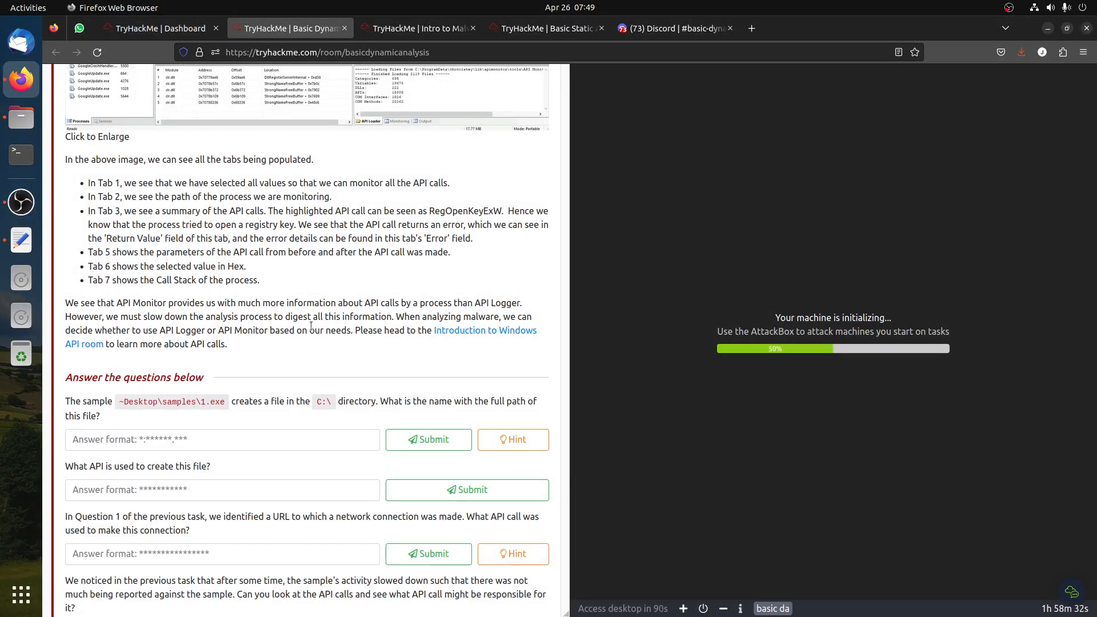
pyautogui.scroll(-3, 311, 325)
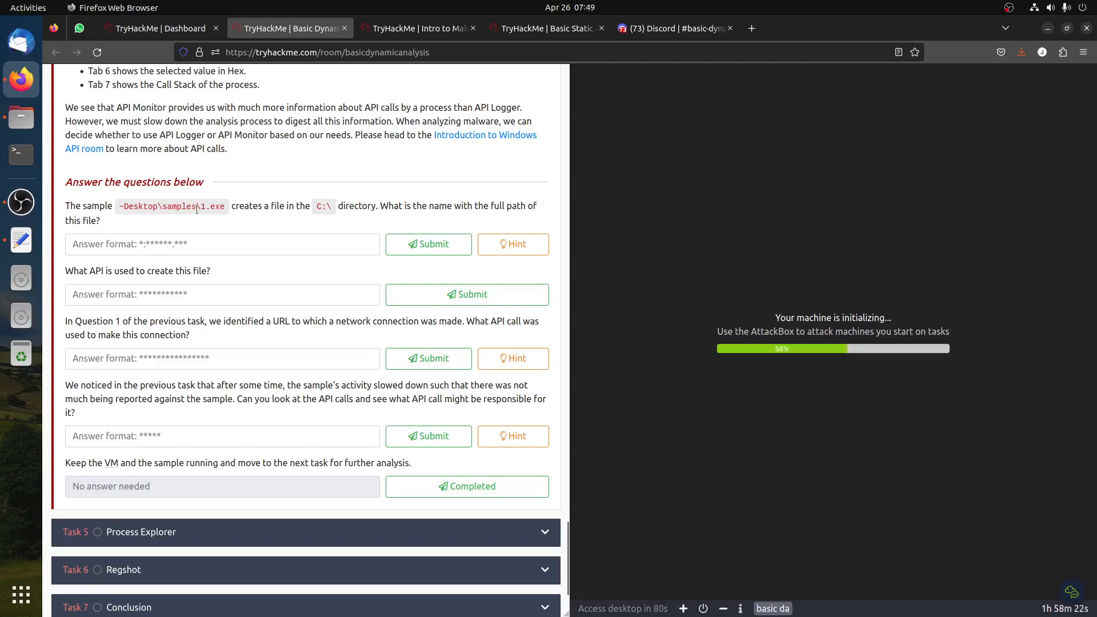
pyautogui.moveTo(427, 206); pyautogui.dragTo(197, 208)
pyautogui.moveTo(74, 271); pyautogui.dragTo(292, 265)
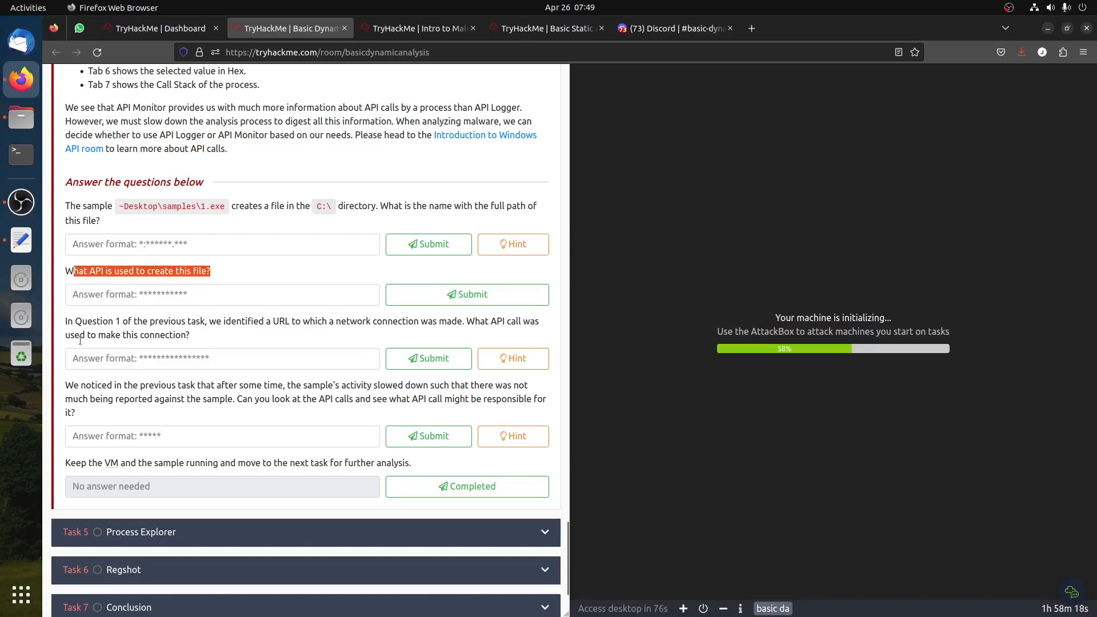
# Read the remaining API questions and open the hint for the question about the sample's slowed activity
pyautogui.moveTo(503, 321); pyautogui.dragTo(542, 328)
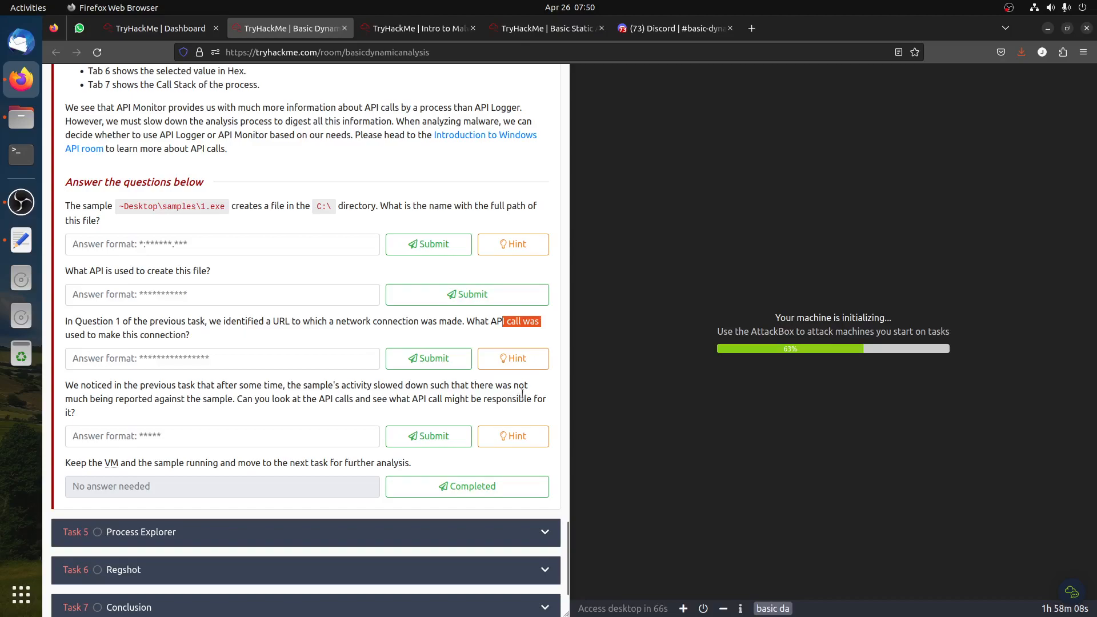
pyautogui.moveTo(197, 401); pyautogui.dragTo(270, 400)
pyautogui.click(282, 405)
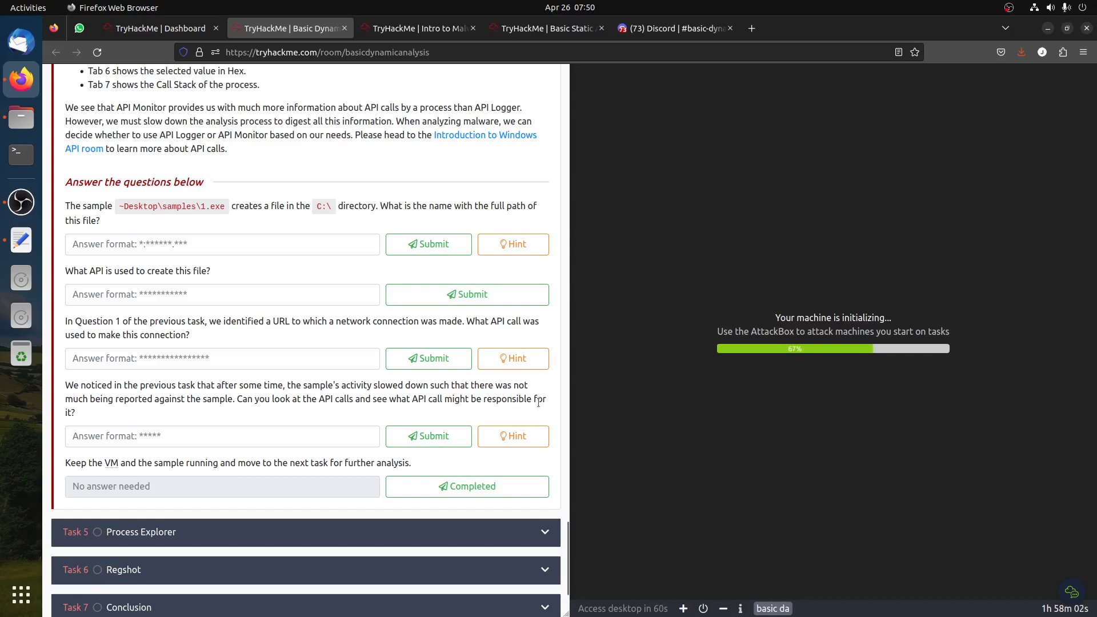
pyautogui.click(510, 436)
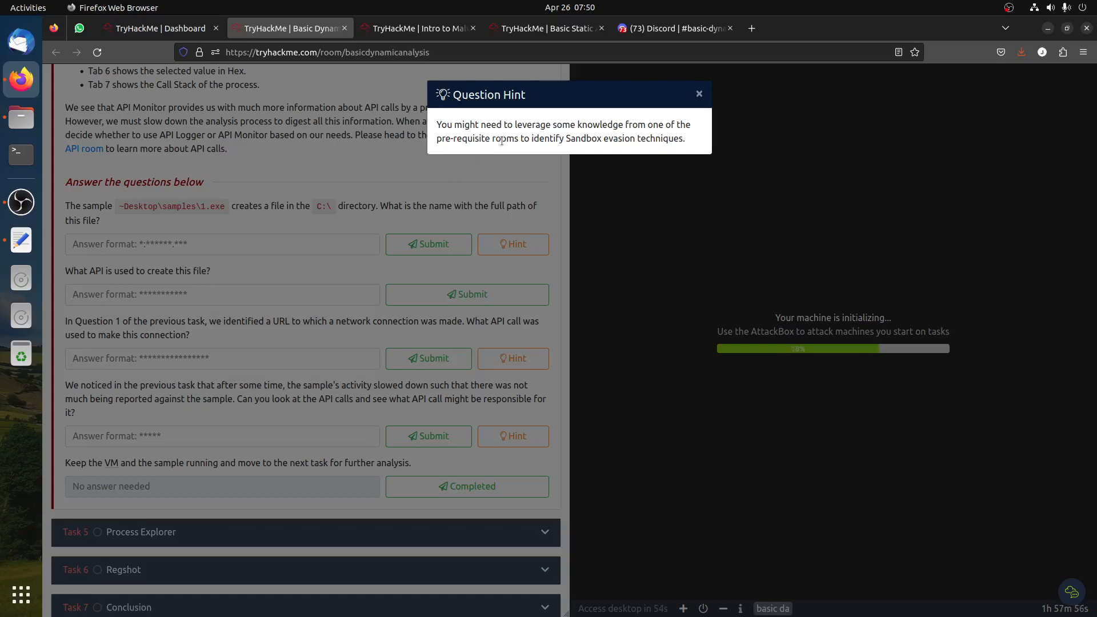
pyautogui.moveTo(522, 141); pyautogui.dragTo(689, 141)
pyautogui.click(338, 118)
# Review the sandbox evasion techniques described in the Intro to Malware Analysis room
pyautogui.click(387, 28)
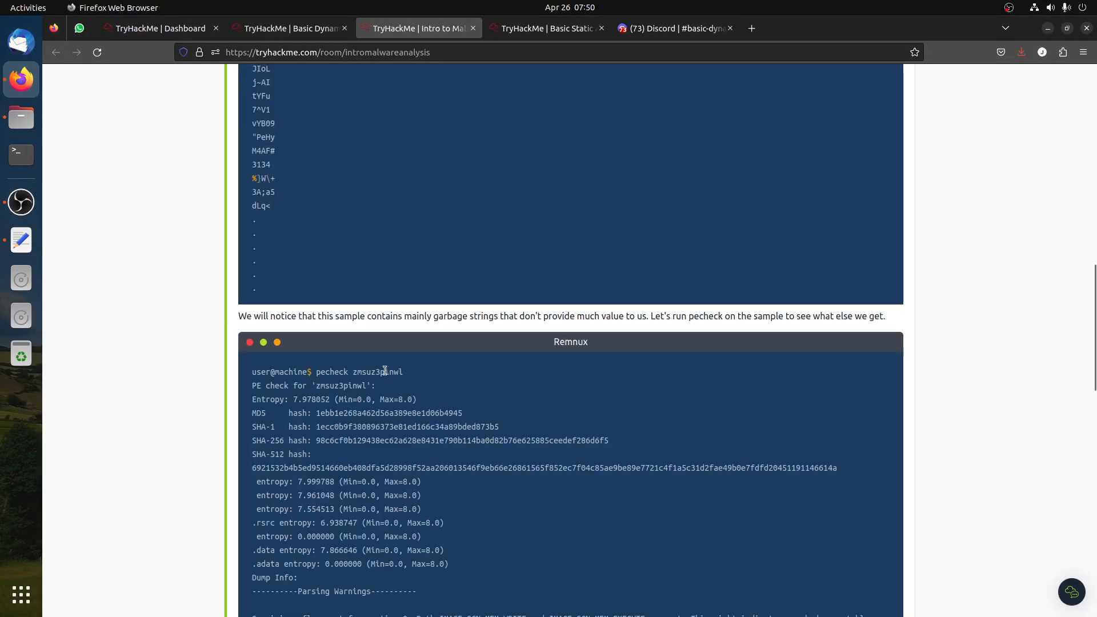
pyautogui.scroll(-15, 603, 351)
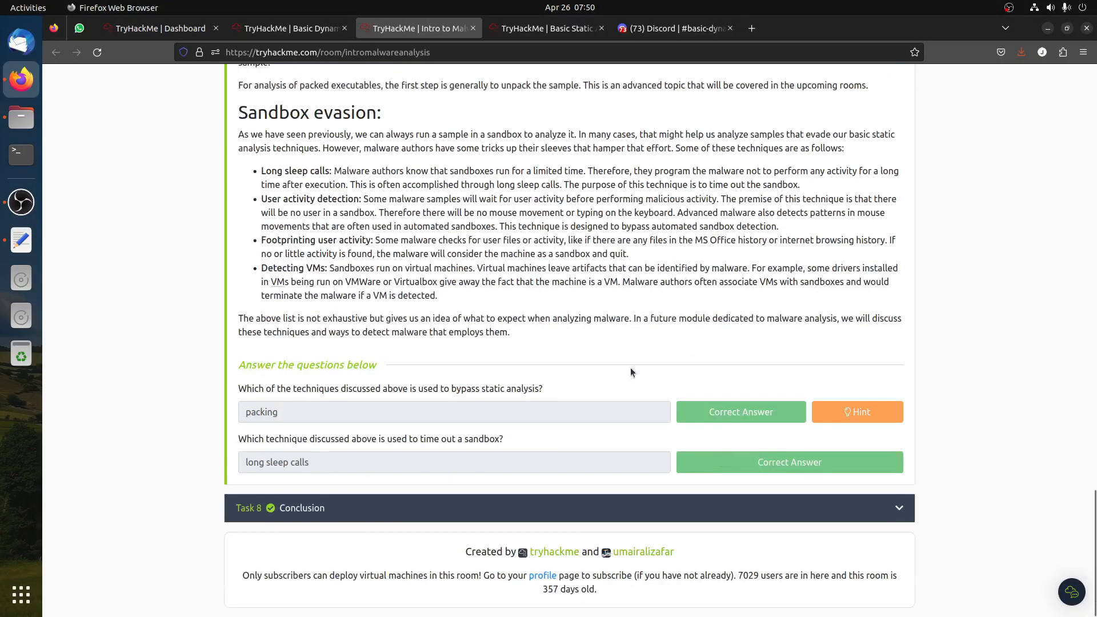
pyautogui.scroll(4, 631, 371)
pyautogui.moveTo(237, 243); pyautogui.dragTo(384, 243)
pyautogui.click(449, 293)
pyautogui.moveTo(264, 302); pyautogui.dragTo(361, 306)
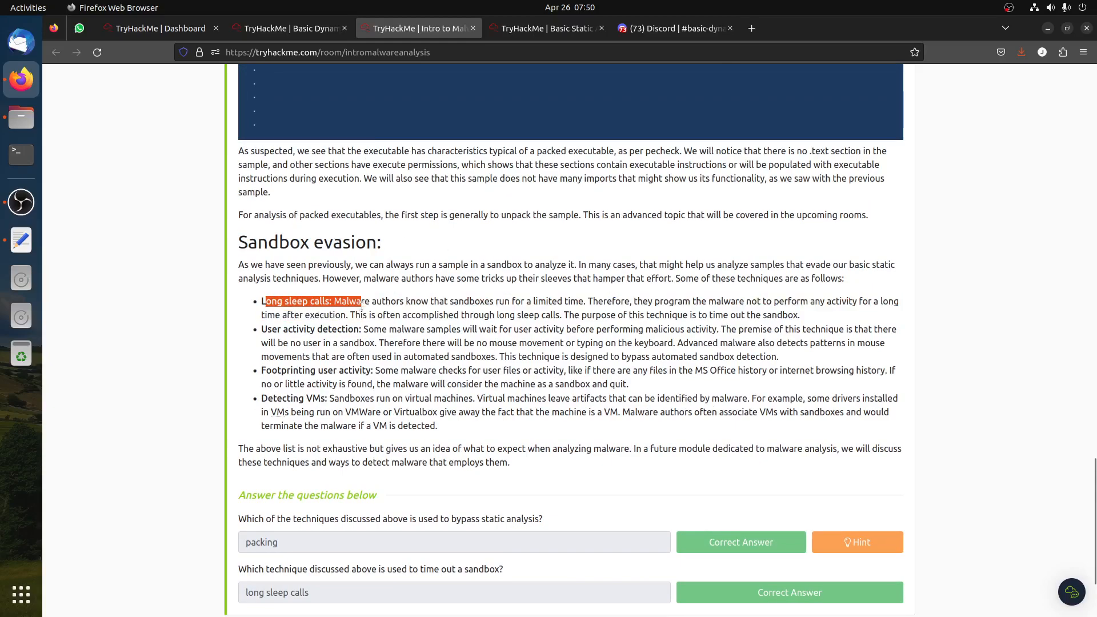
pyautogui.click(295, 300)
pyautogui.moveTo(282, 301); pyautogui.dragTo(604, 354)
pyautogui.moveTo(282, 372); pyautogui.dragTo(531, 382)
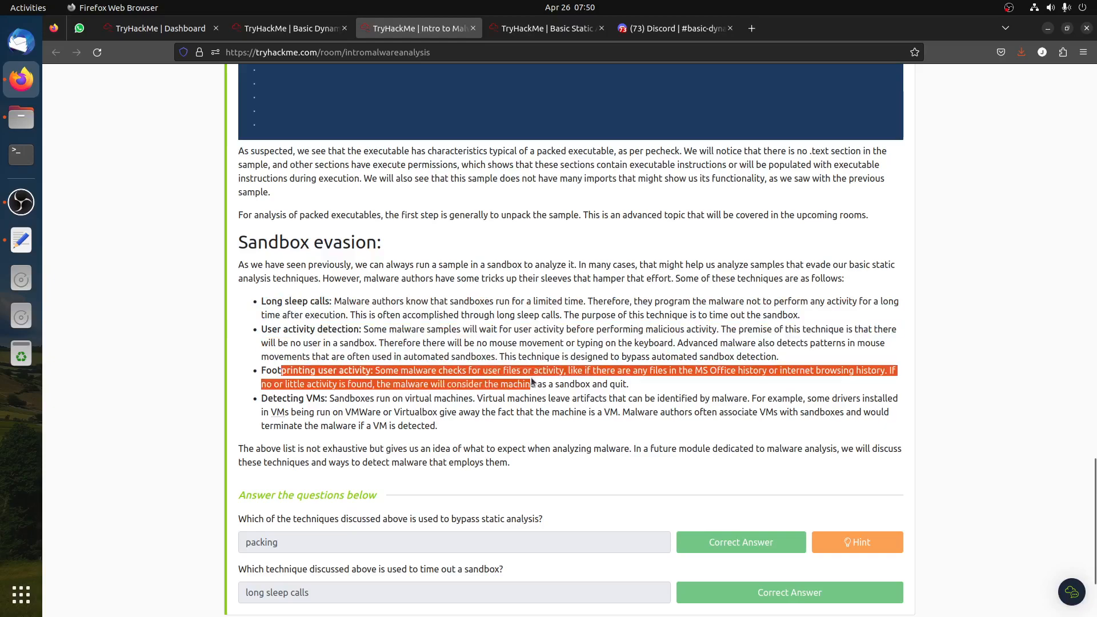
pyautogui.moveTo(320, 412); pyautogui.dragTo(439, 426)
pyautogui.moveTo(655, 430); pyautogui.dragTo(393, 384)
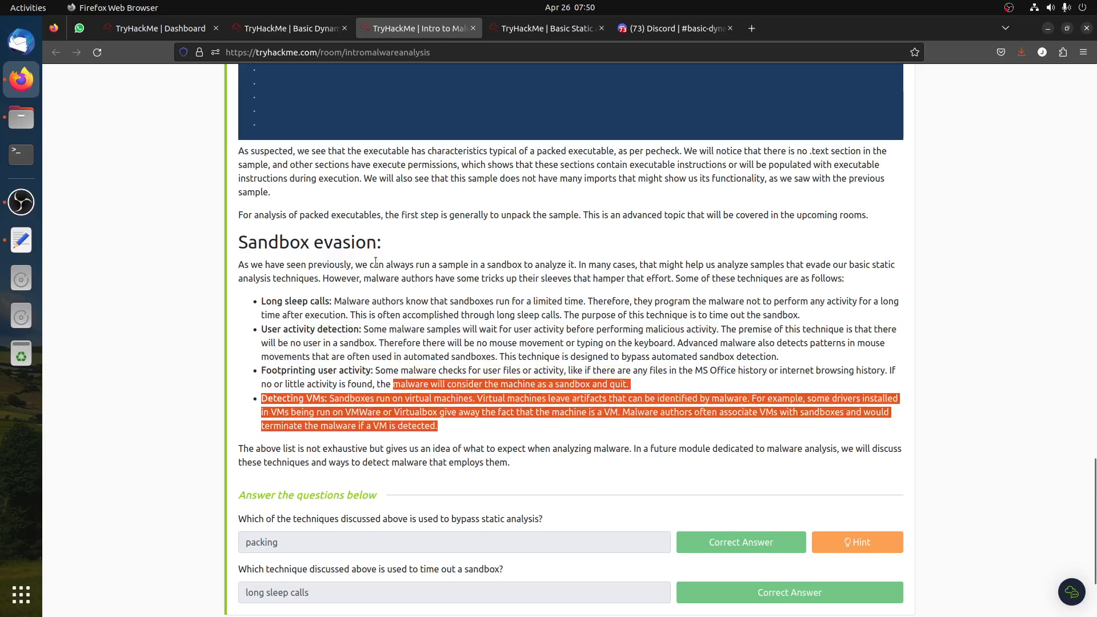
# Browse the Basic Static Analysis and Intro to Malware Analysis rooms for reference material on imports and anti-analysis
pyautogui.click(289, 28)
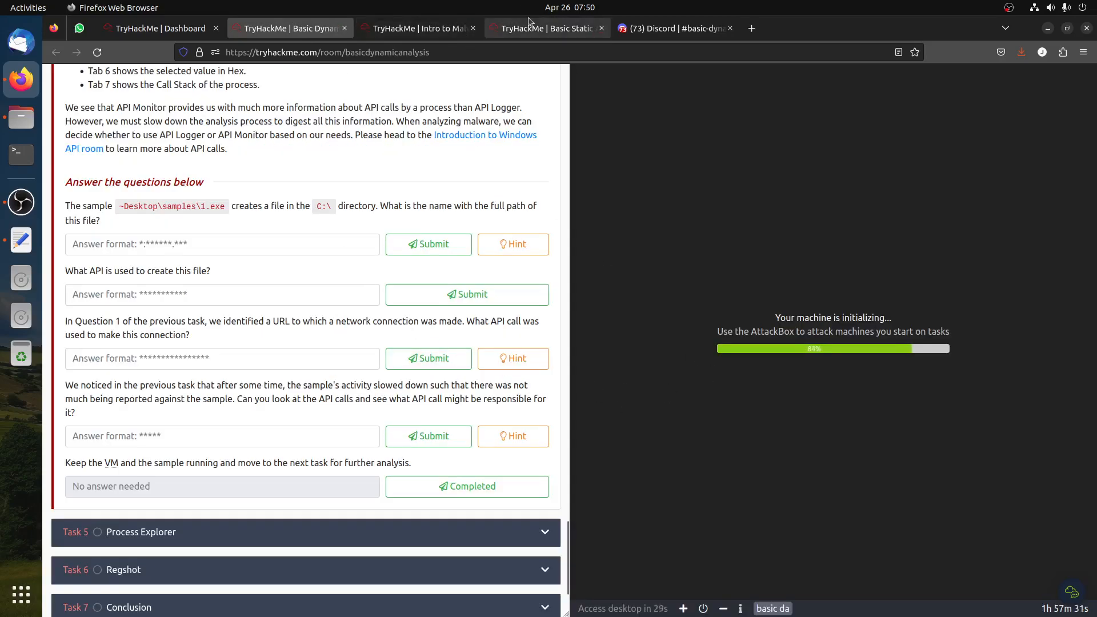
pyautogui.click(528, 24)
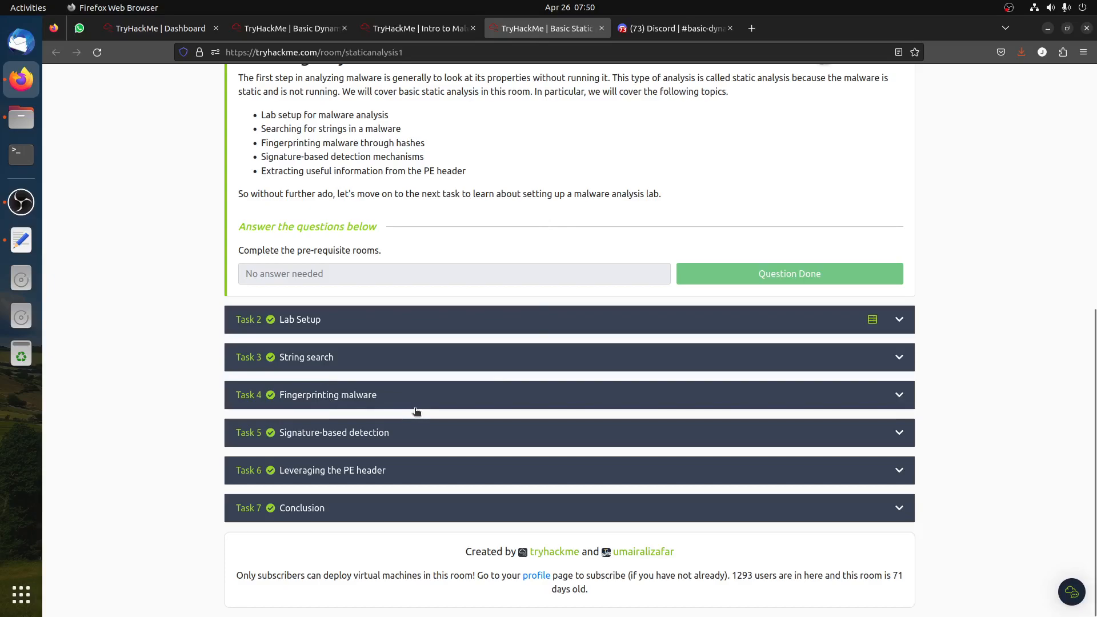
pyautogui.click(374, 480)
pyautogui.scroll(-20, 416, 436)
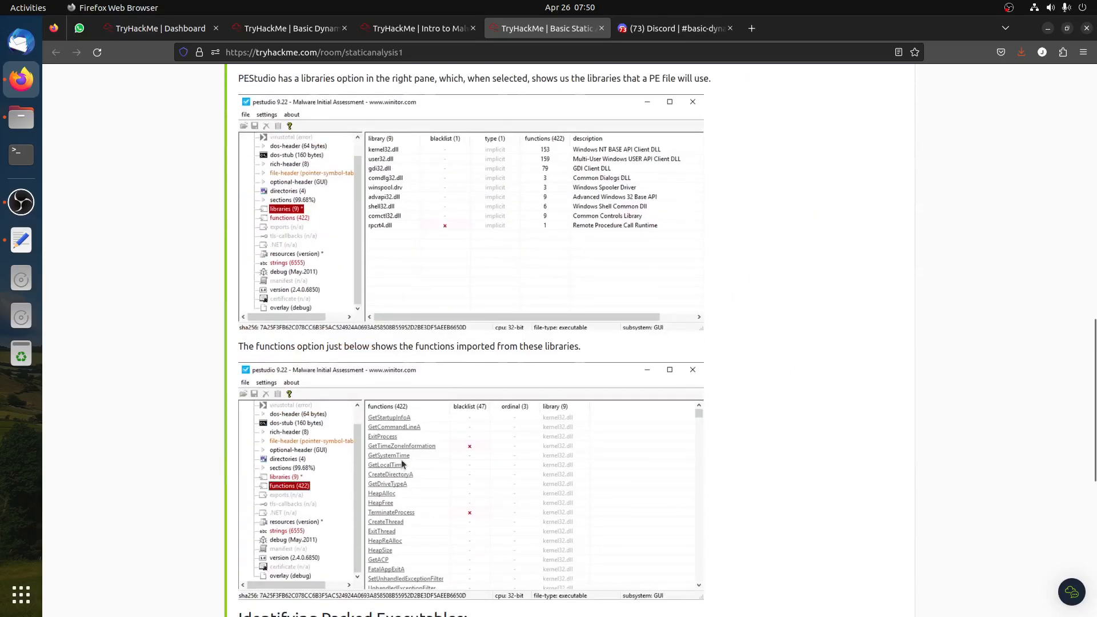
pyautogui.scroll(7, 416, 435)
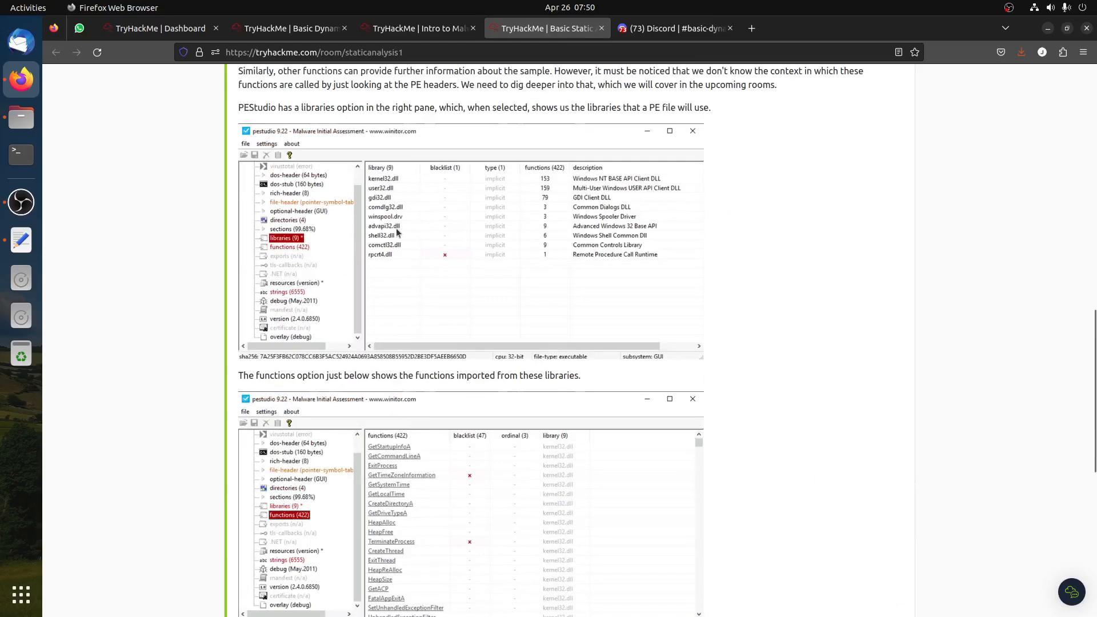
pyautogui.scroll(4, 254, 71)
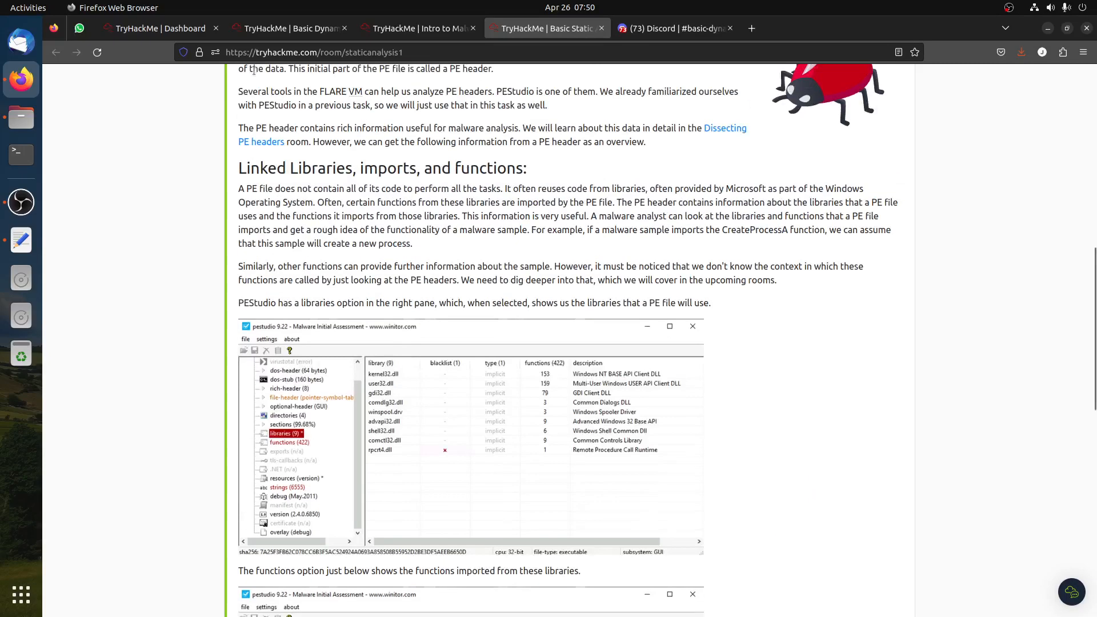
pyautogui.click(430, 35)
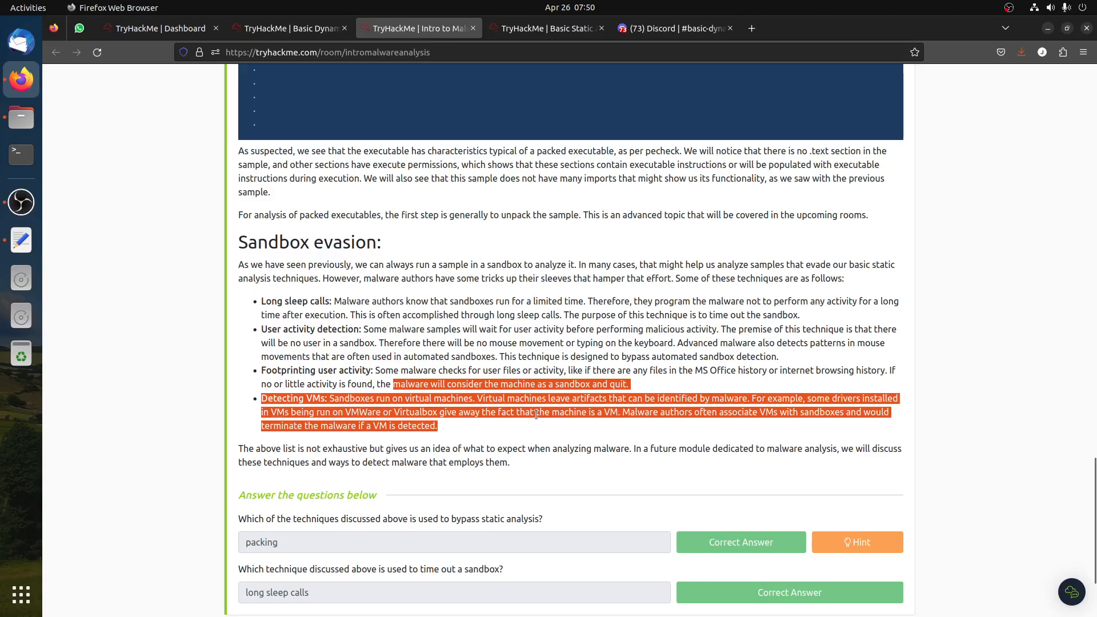
pyautogui.scroll(20, 536, 414)
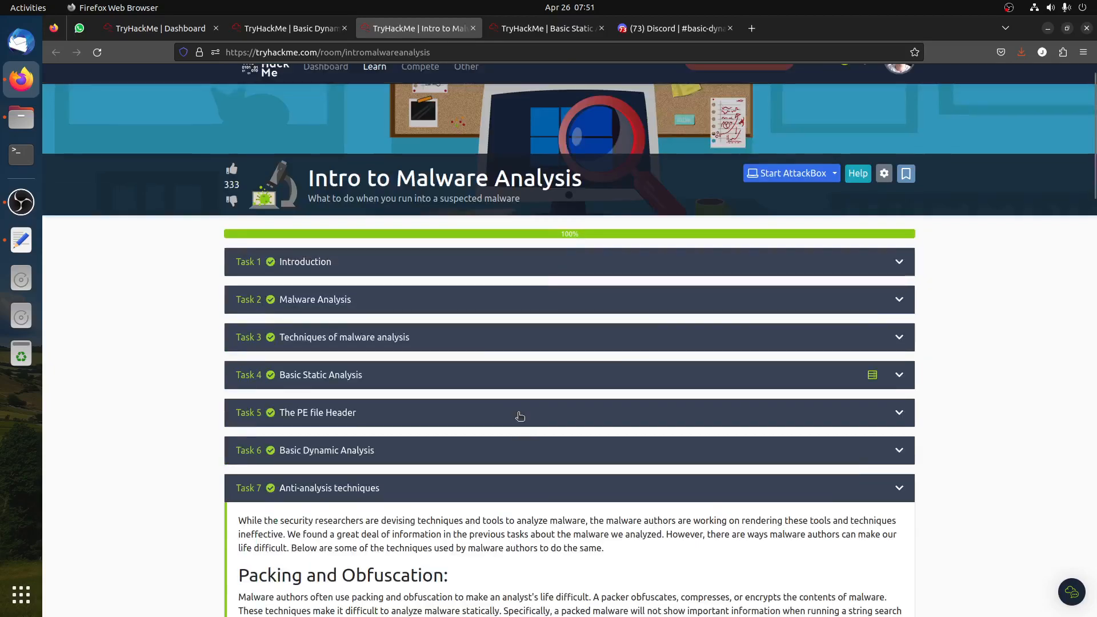
pyautogui.scroll(-5, 520, 415)
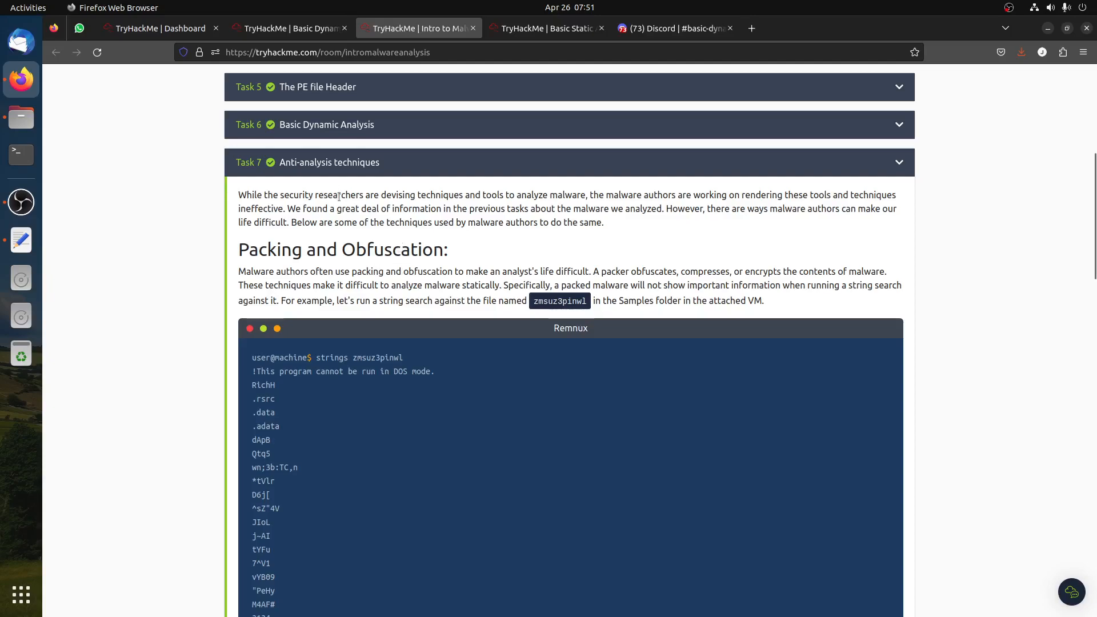
pyautogui.click(292, 29)
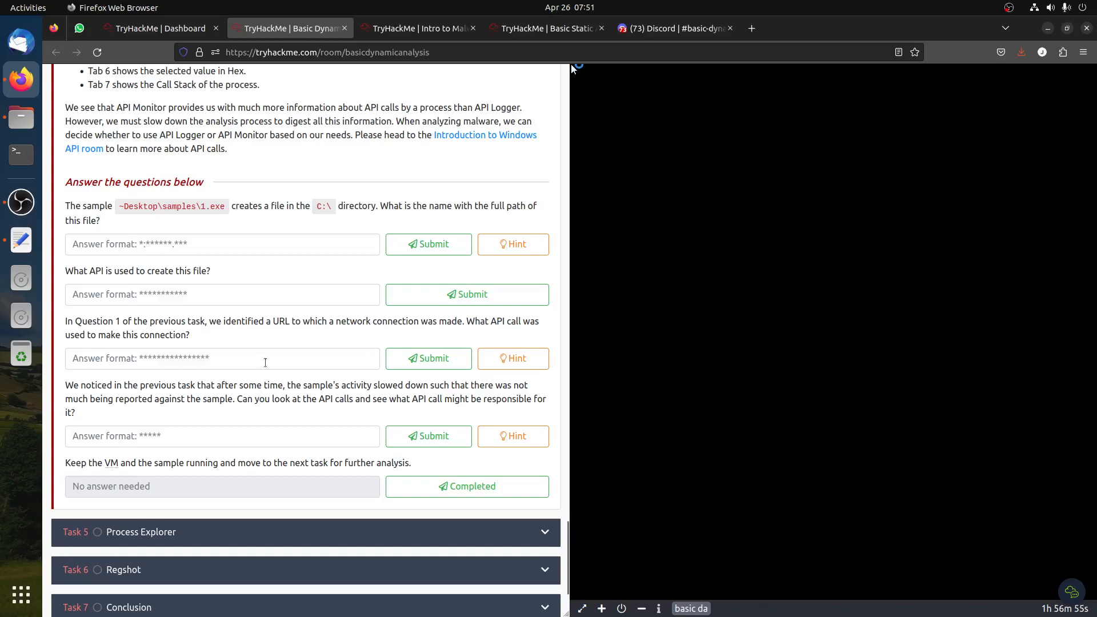
# Launch ApiLogger from the Tools\Utilities folder on the VM desktop, following the room's API Logger instructions
pyautogui.scroll(4, 305, 421)
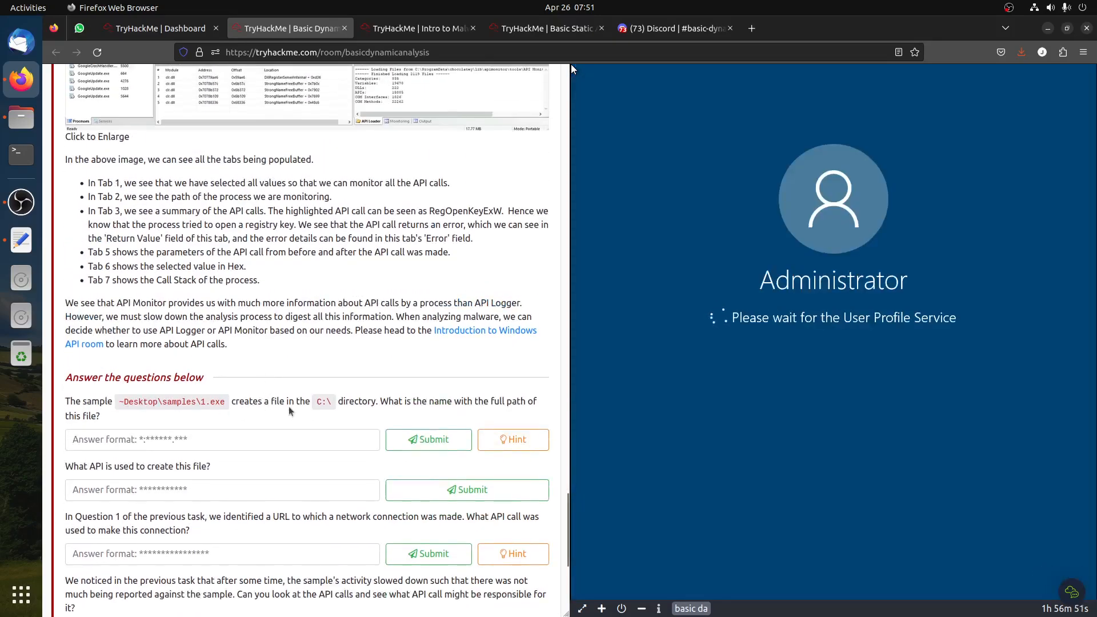
pyautogui.scroll(20, 315, 407)
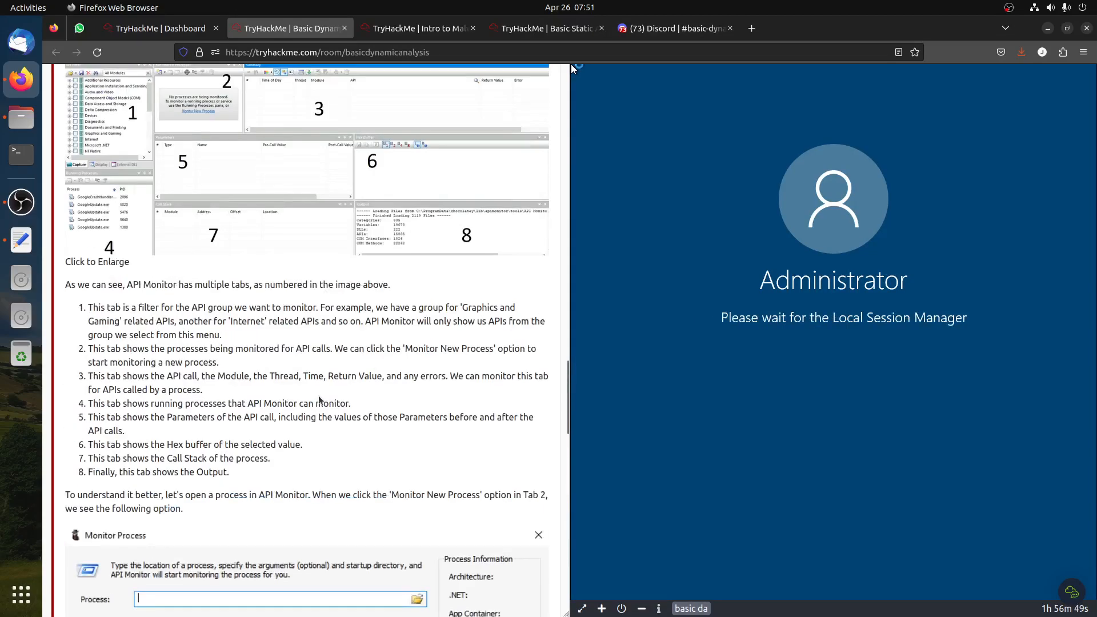
pyautogui.scroll(15, 194, 351)
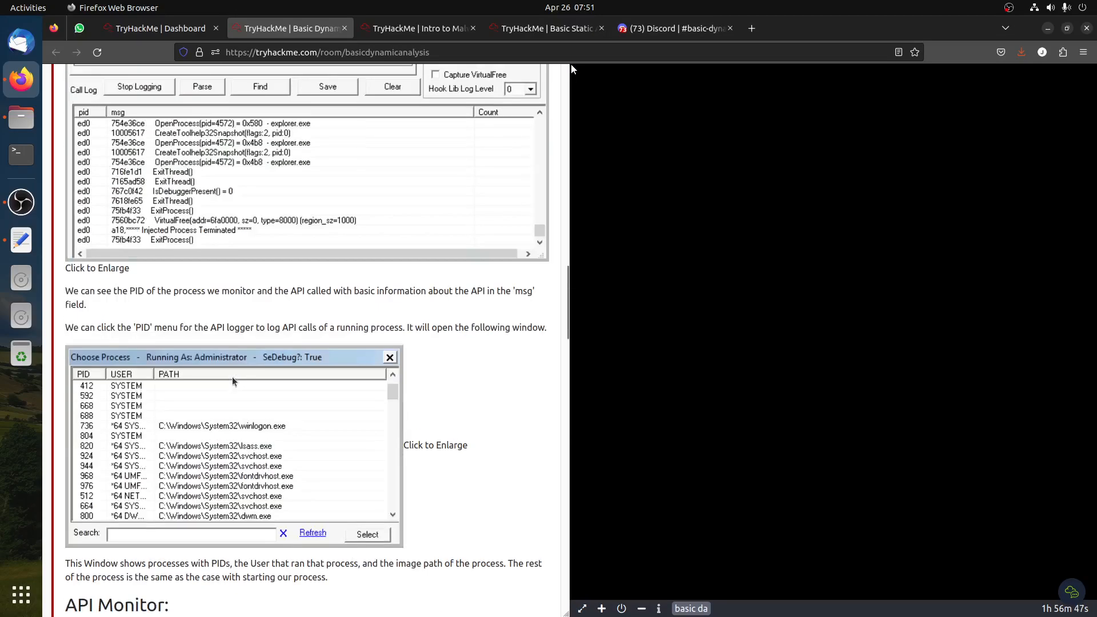
pyautogui.scroll(3, 190, 345)
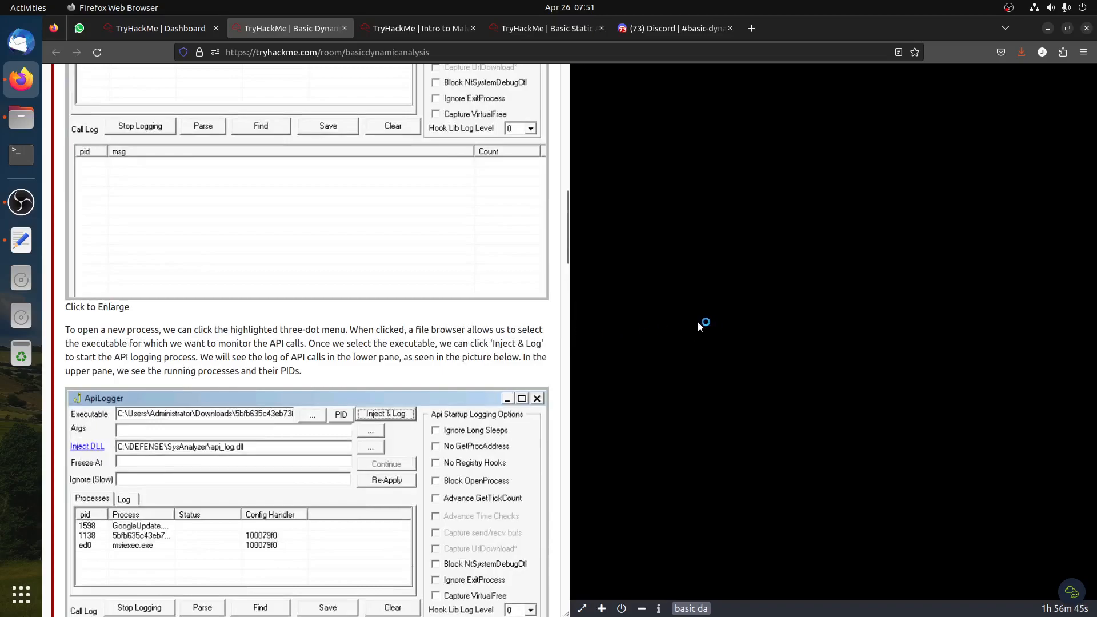
pyautogui.scroll(-9, 320, 409)
pyautogui.scroll(-15, 376, 389)
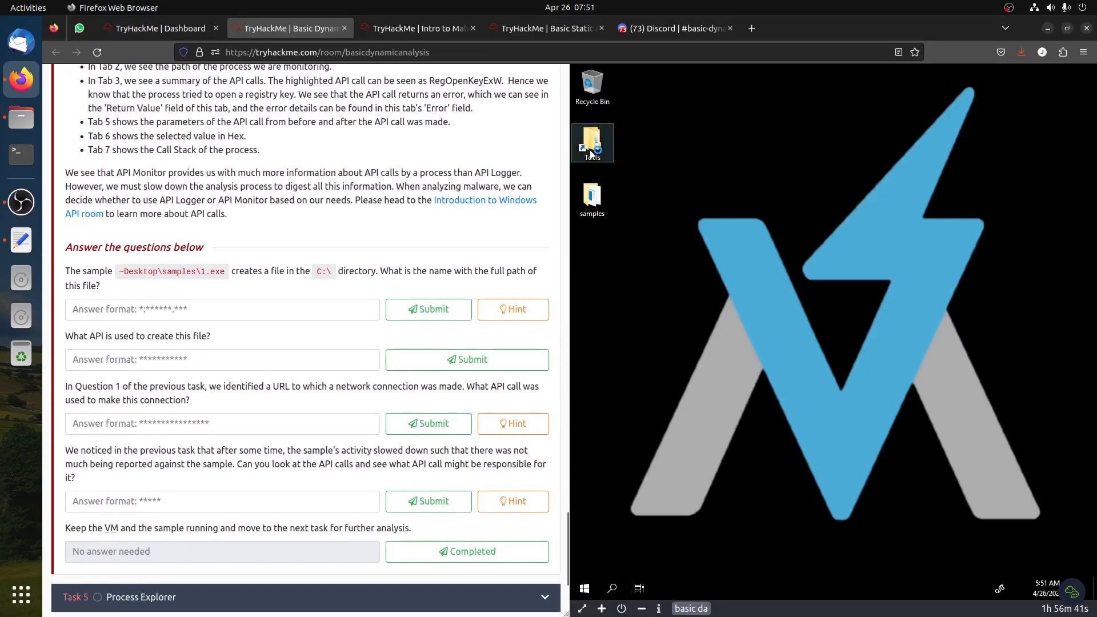
pyautogui.doubleClick(591, 154)
pyautogui.scroll(15, 320, 300)
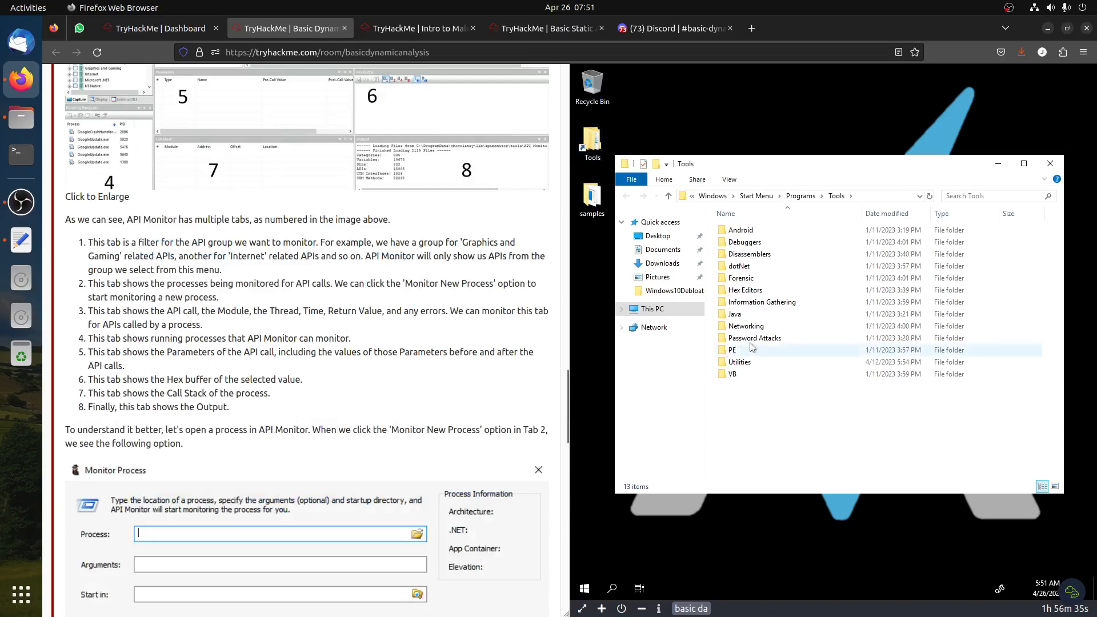
pyautogui.doubleClick(739, 362)
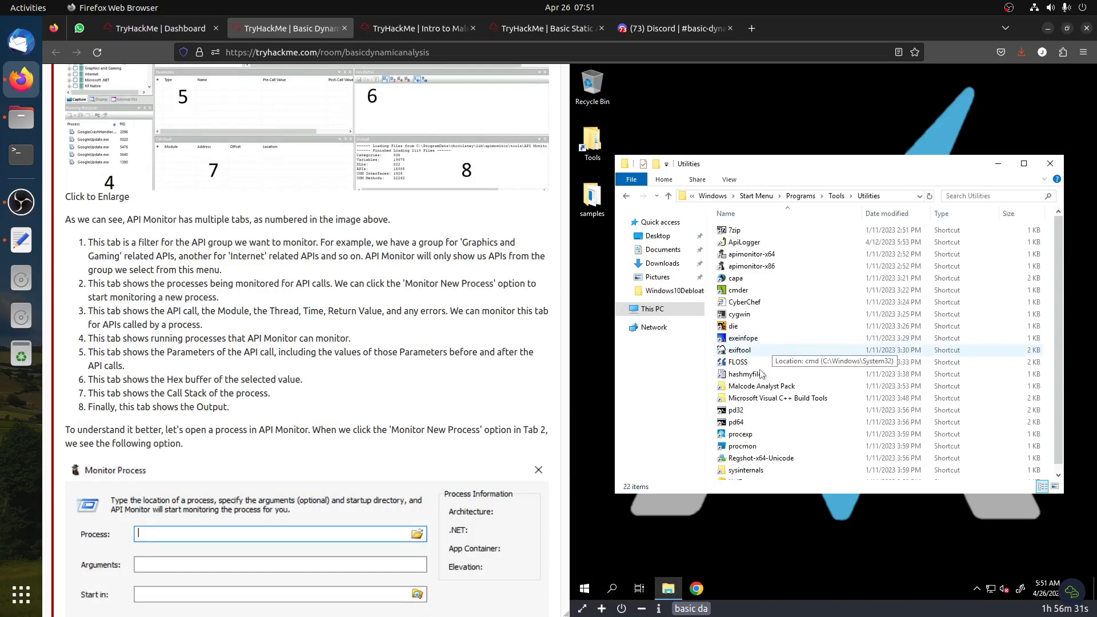
pyautogui.click(746, 247)
pyautogui.scroll(-15, 348, 369)
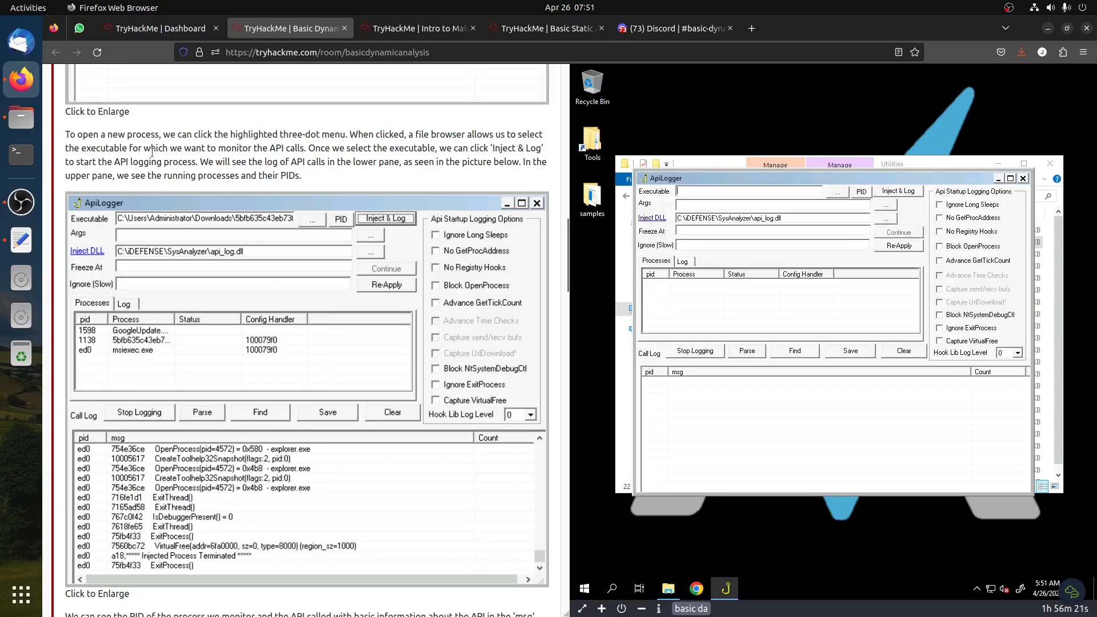
pyautogui.scroll(8, 268, 276)
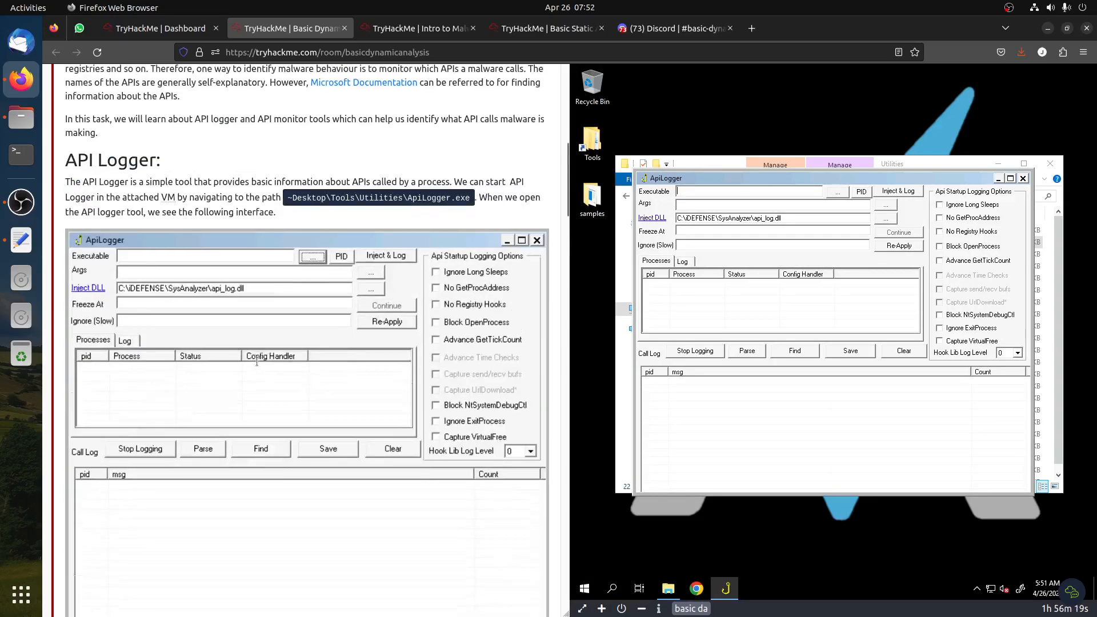
pyautogui.scroll(-6, 257, 361)
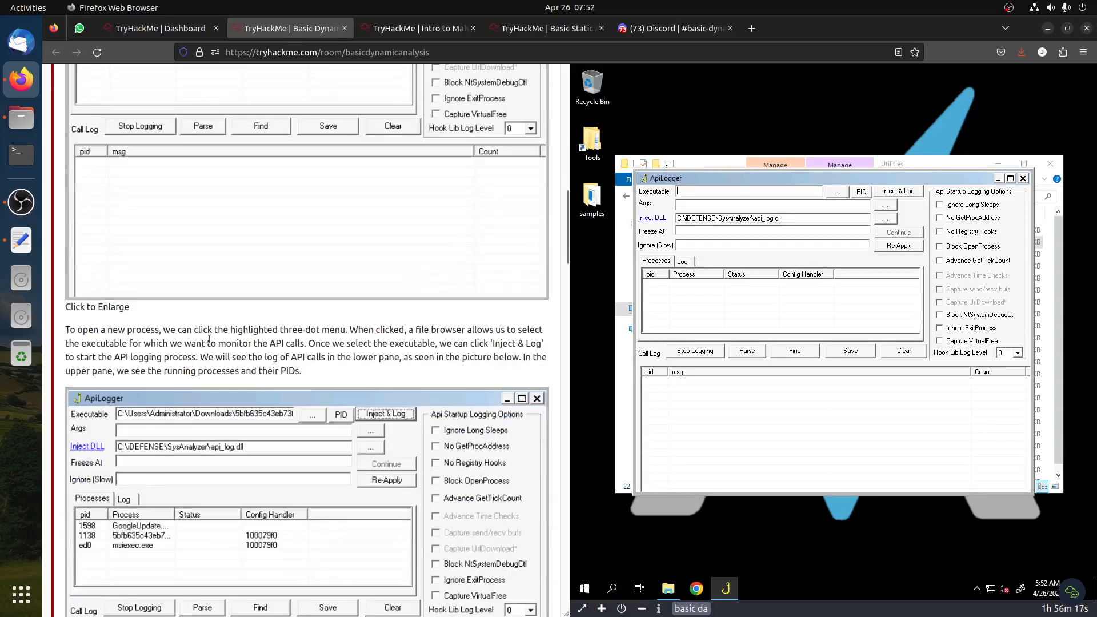
# Choose C:\Users\Administrator\Desktop\samples\1.exe as the executable in ApiLogger and start Inject & Log
pyautogui.click(838, 194)
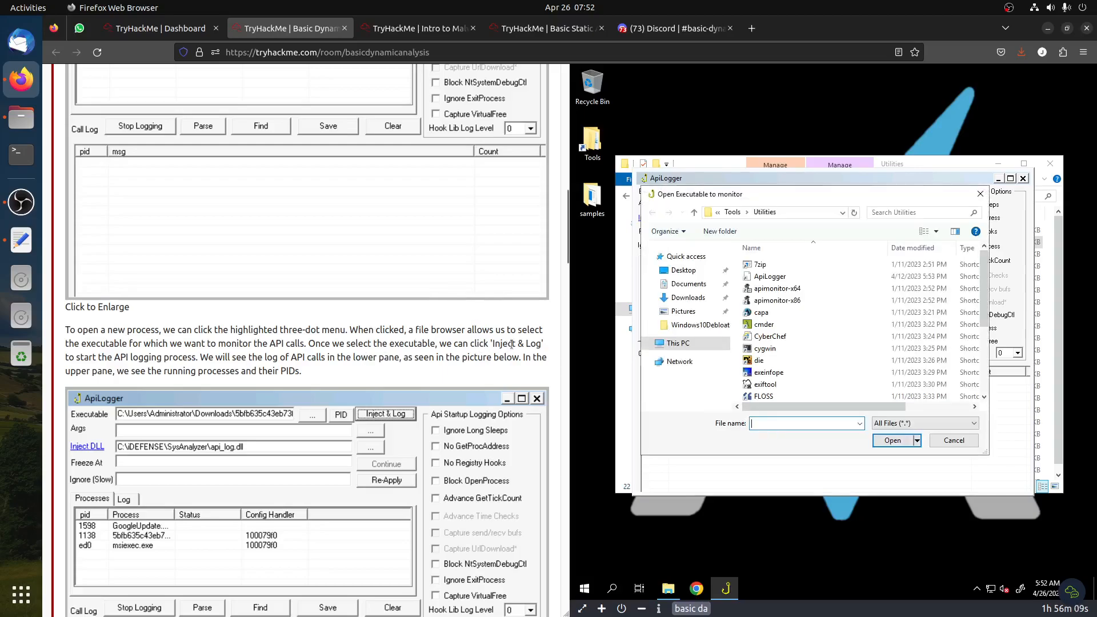
pyautogui.click(683, 269)
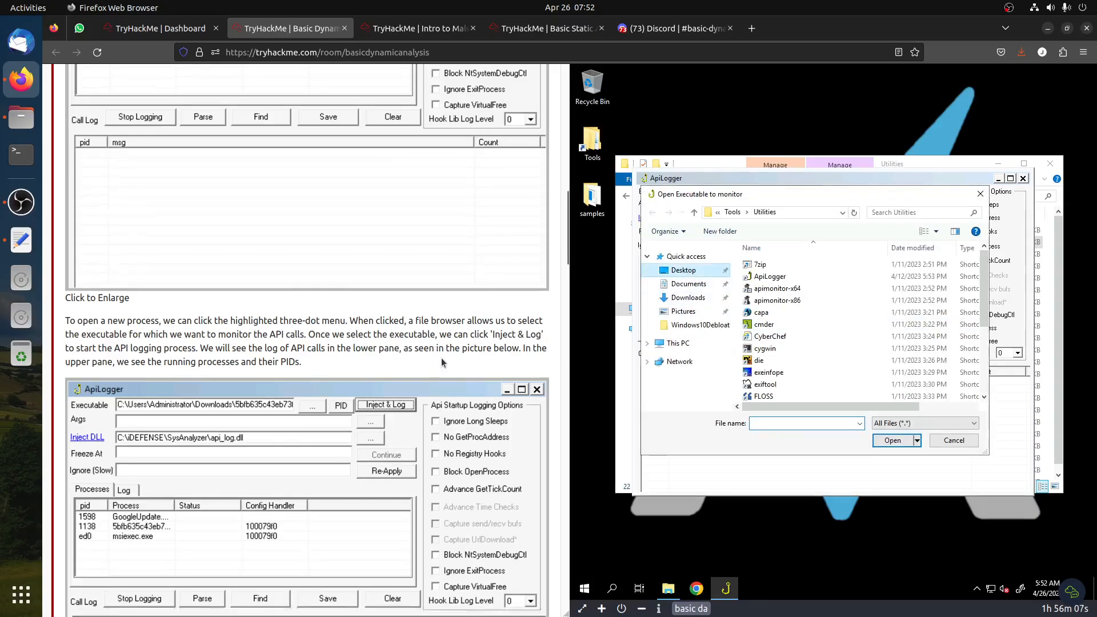
pyautogui.scroll(-10, 447, 386)
pyautogui.scroll(-15, 447, 386)
pyautogui.scroll(4, 230, 316)
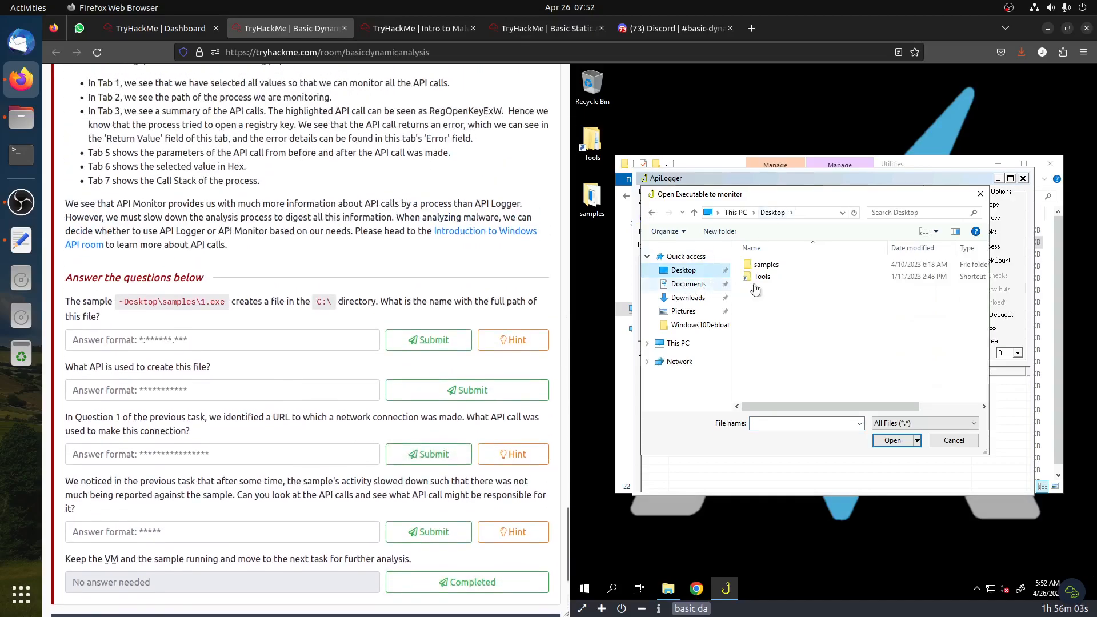
pyautogui.click(782, 267)
pyautogui.doubleClick(782, 267)
pyautogui.click(782, 265)
pyautogui.click(903, 445)
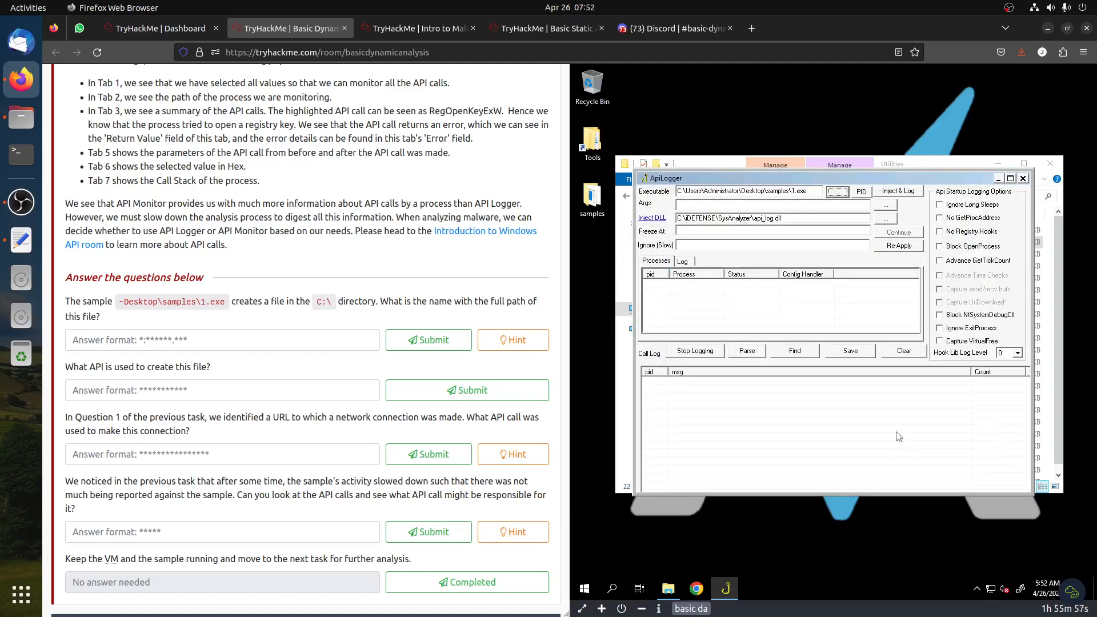
pyautogui.click(898, 192)
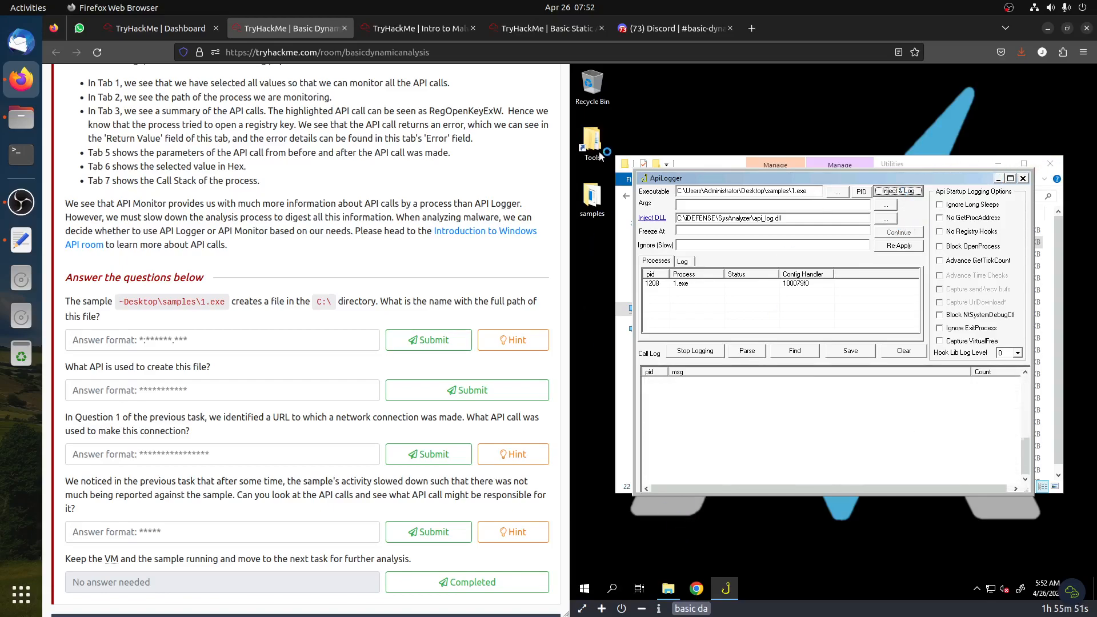
# Open the samples folder on the VM desktop, select 1.exe, and return to ApiLogger
pyautogui.doubleClick(590, 194)
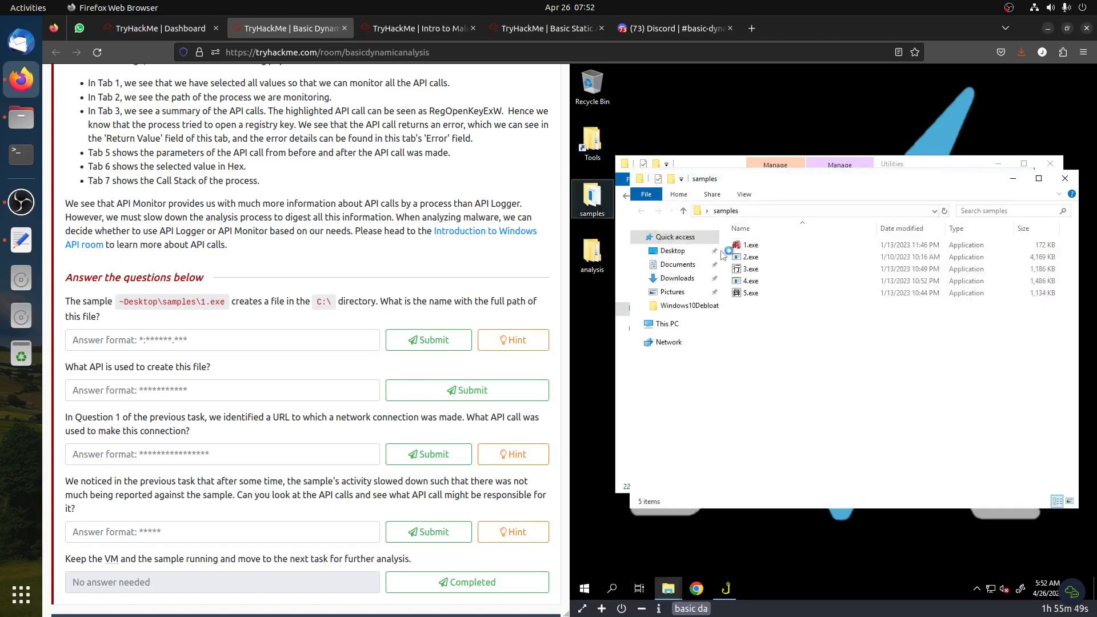
pyautogui.click(756, 247)
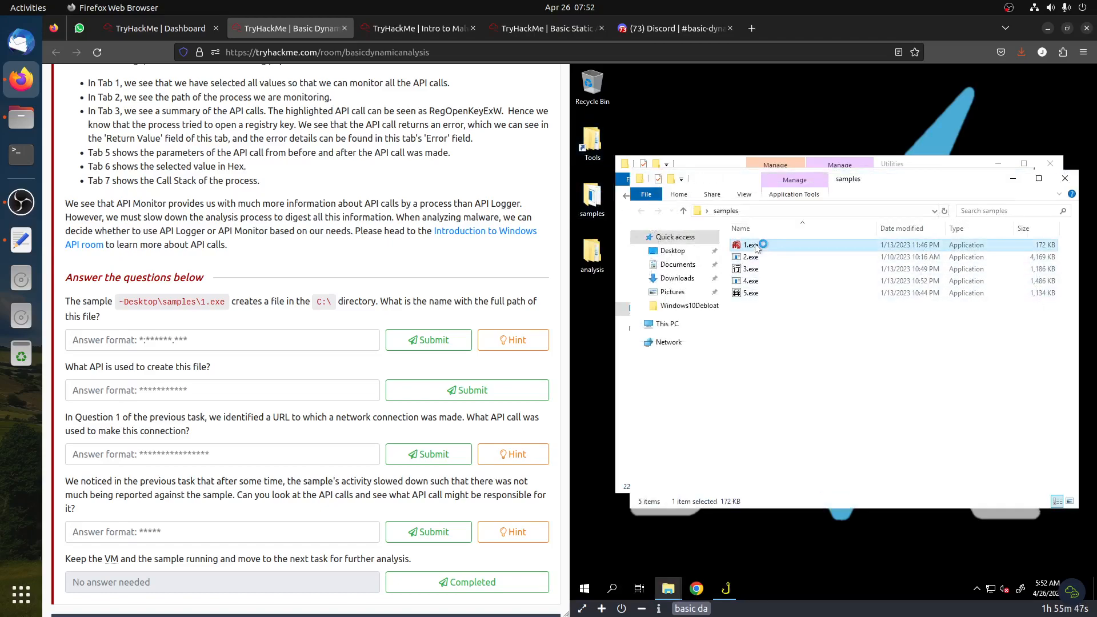
pyautogui.click(732, 589)
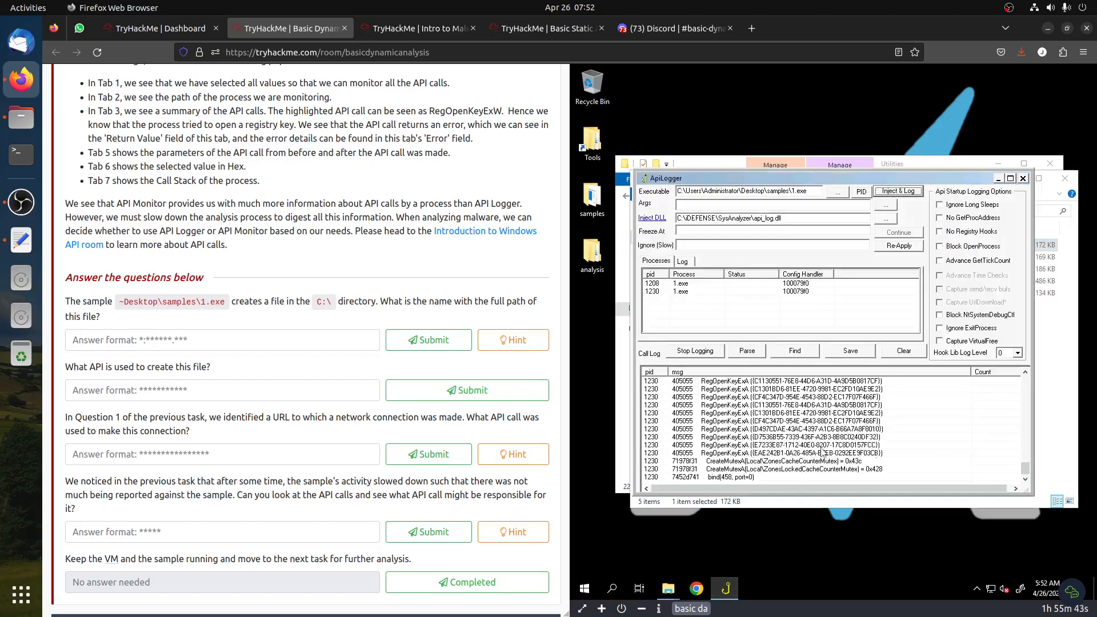
# Scroll through the ApiLogger call log to inspect the CreateFileA entries made by 1.exe
pyautogui.scroll(5, 823, 452)
pyautogui.scroll(10, 824, 450)
pyautogui.moveTo(1025, 441); pyautogui.dragTo(1025, 382)
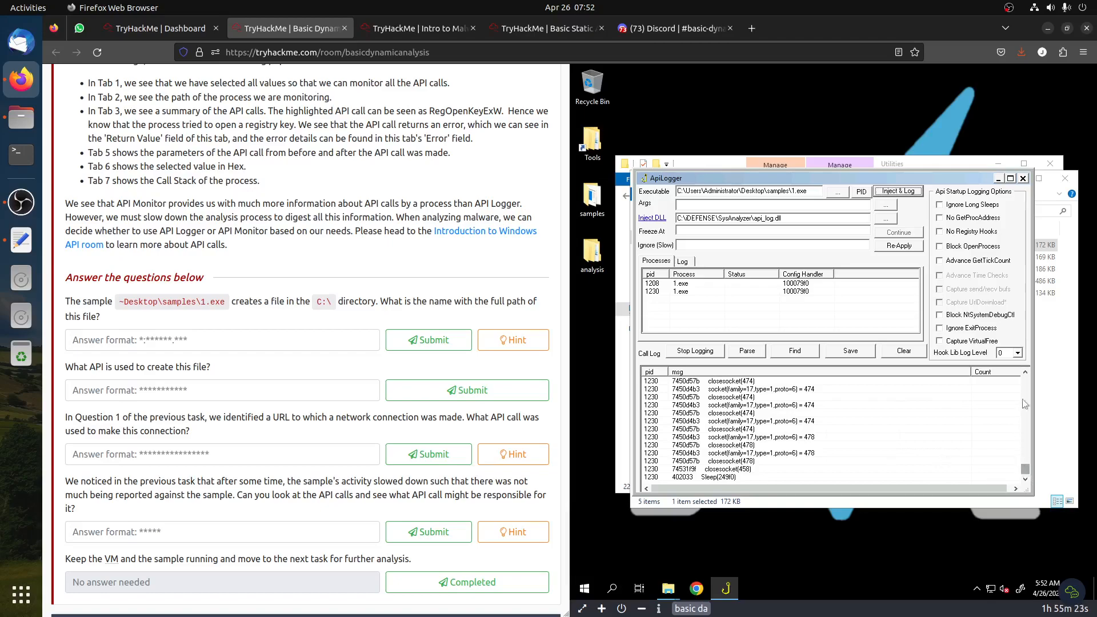
pyautogui.moveTo(1022, 467); pyautogui.dragTo(1022, 372)
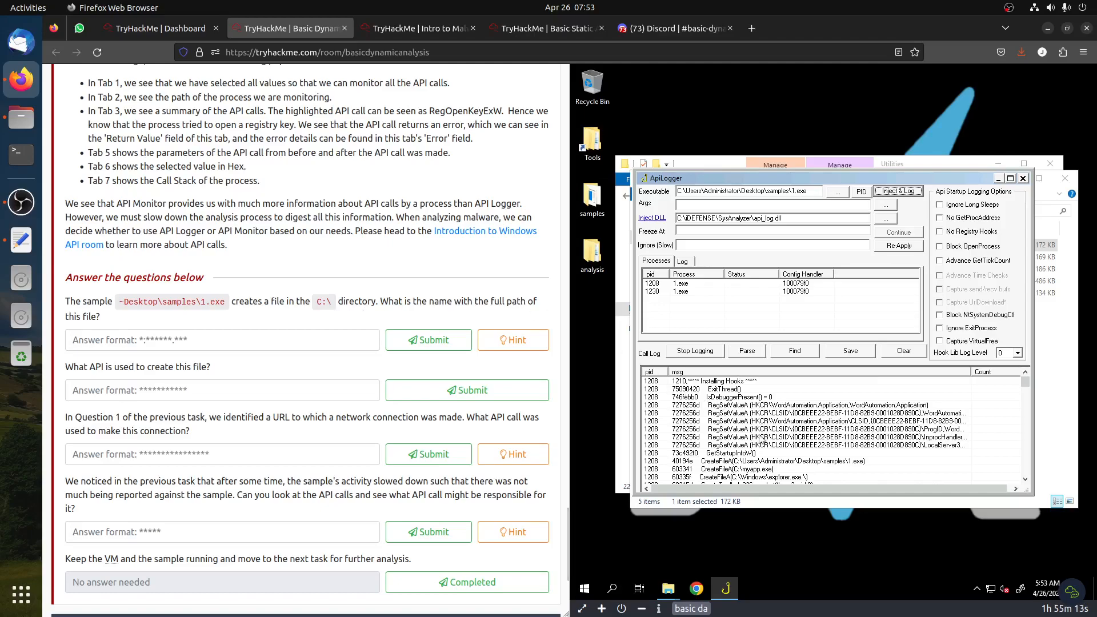
pyautogui.click(721, 462)
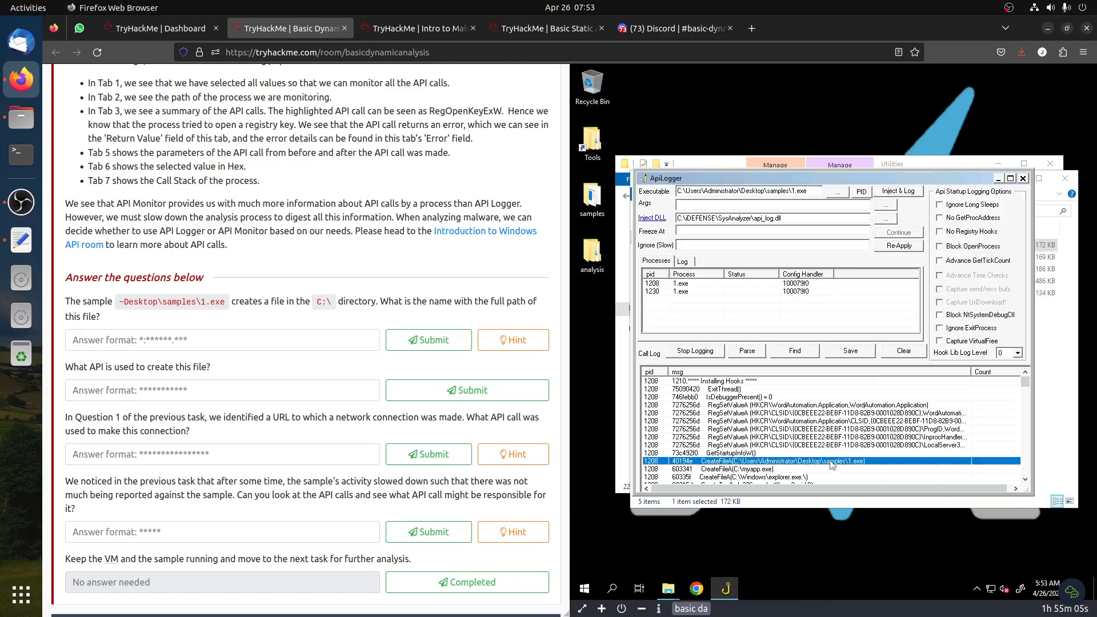
pyautogui.click(232, 337)
pyautogui.click(754, 470)
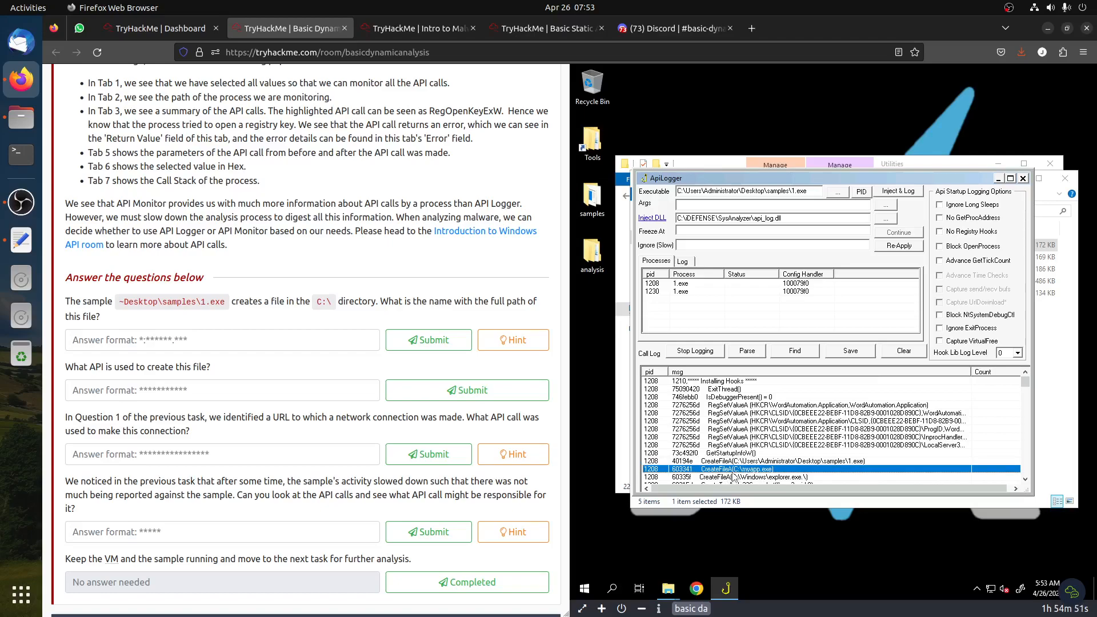
pyautogui.moveTo(1025, 381)
pyautogui.mouseDown()
pyautogui.moveTo(1026, 448)
pyautogui.moveTo(1024, 382)
pyautogui.mouseUp()
# Answer the file-path question with C:\myapp.exe and submit it
pyautogui.click(228, 345)
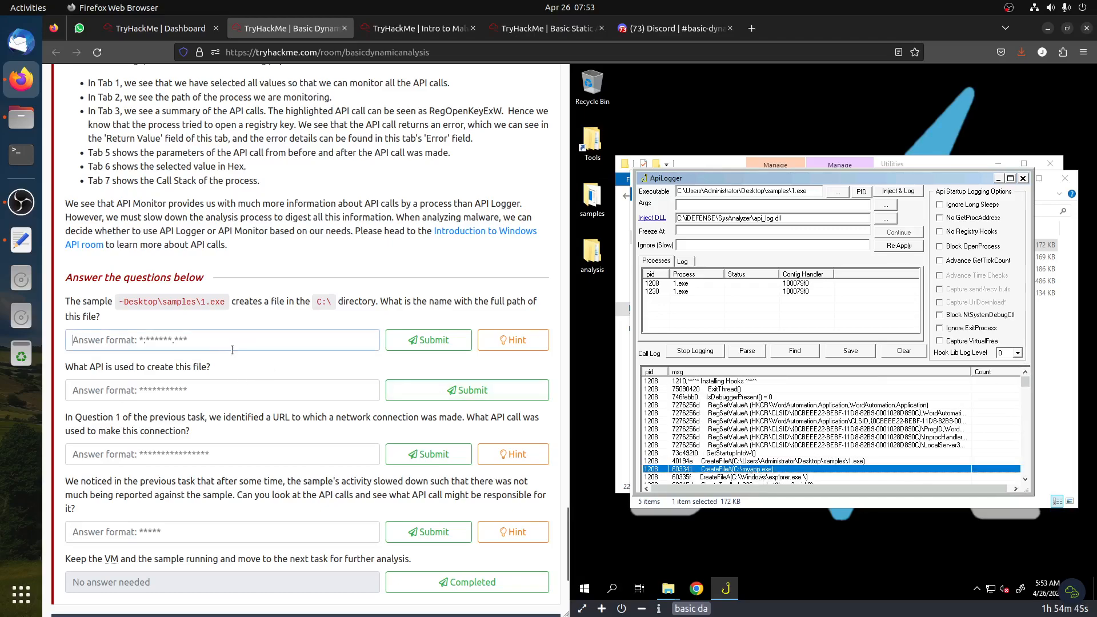
pyautogui.write('C:\\')
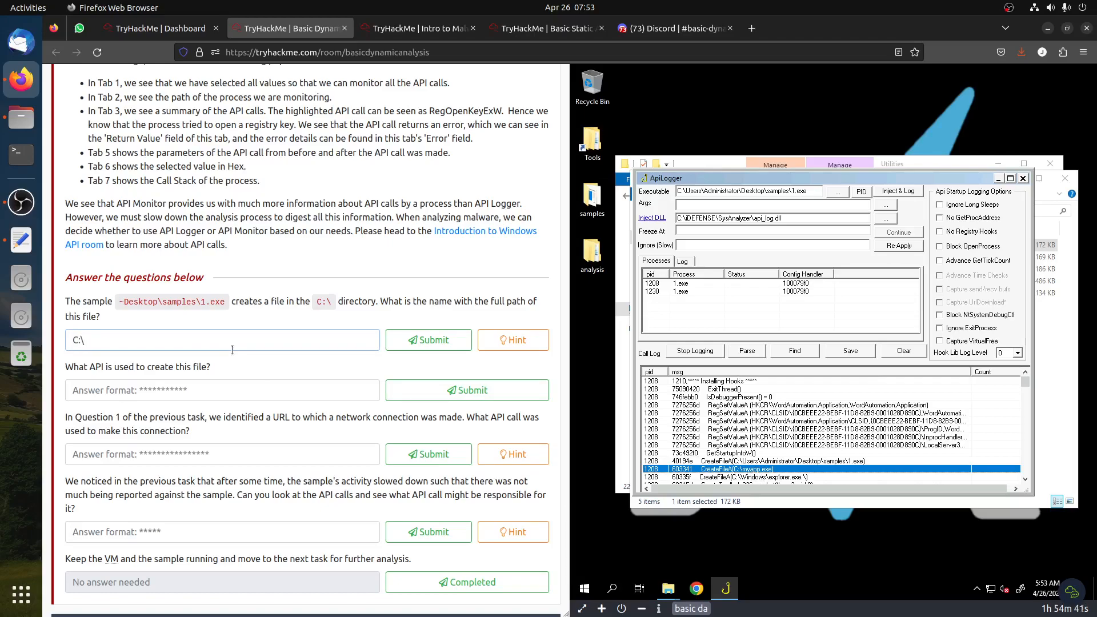
pyautogui.write('myapp.exe')
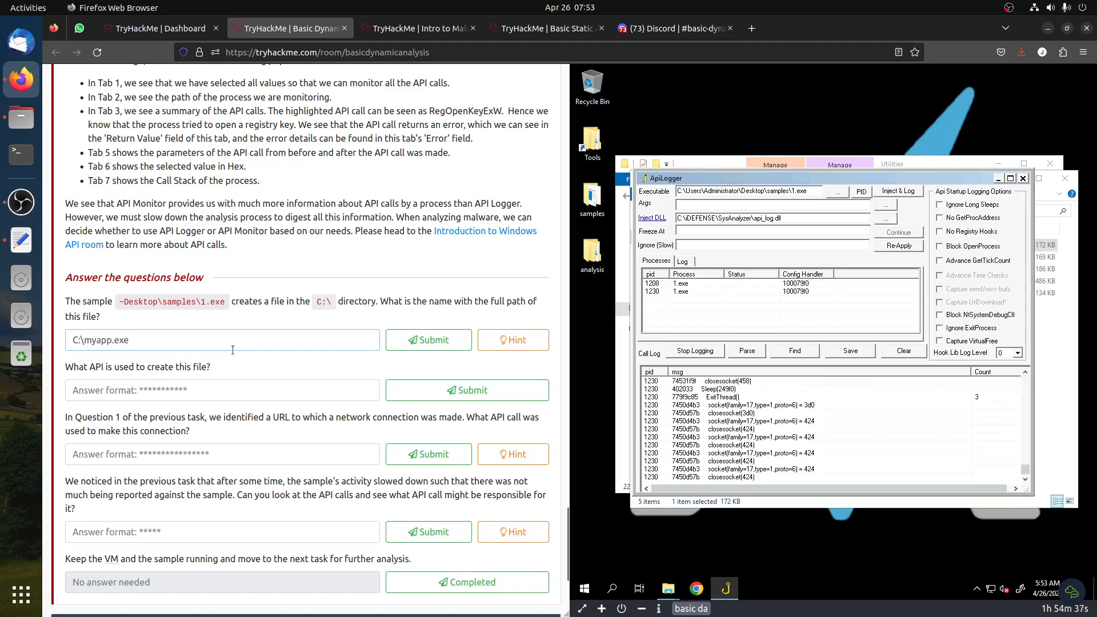
pyautogui.click(428, 348)
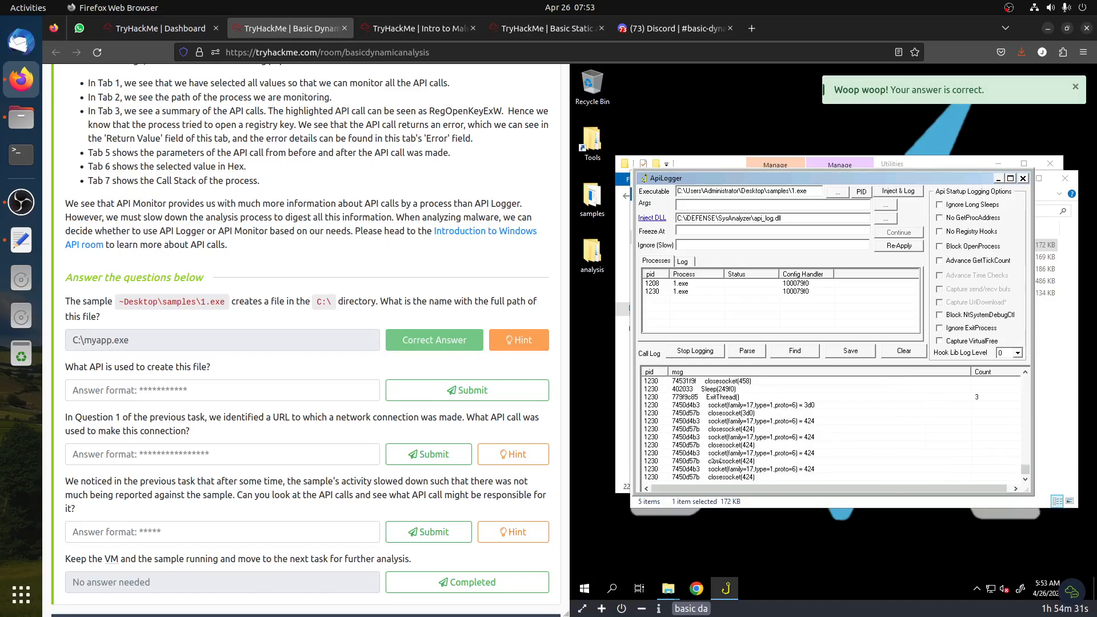
# Answer the question on the file-creation API with CreateFileA and submit it
pyautogui.moveTo(1024, 471); pyautogui.dragTo(1024, 382)
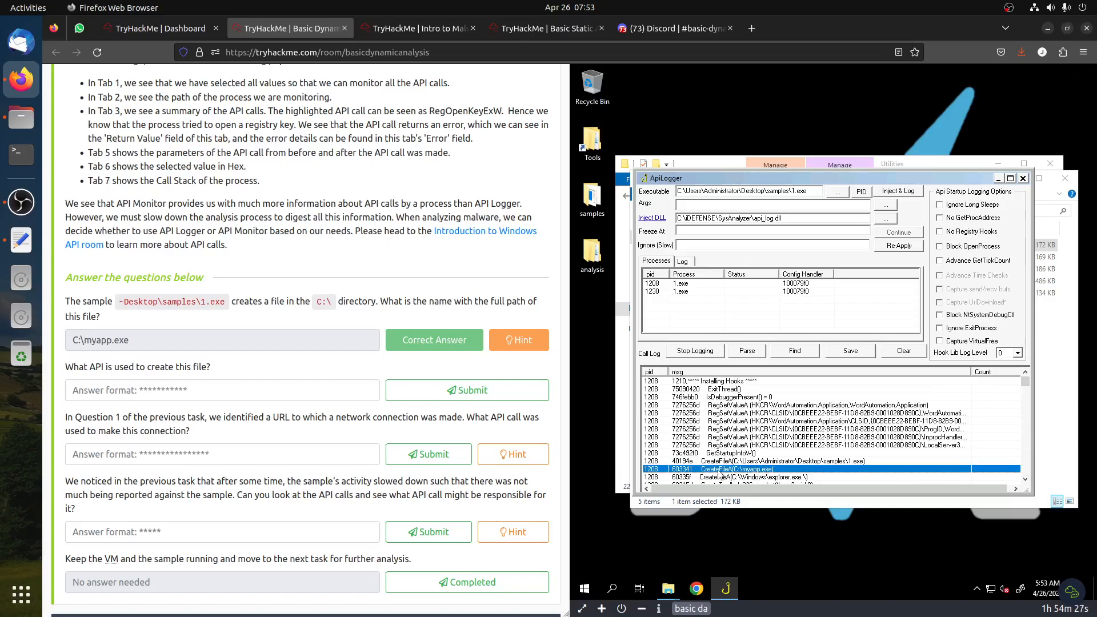
pyautogui.click(197, 393)
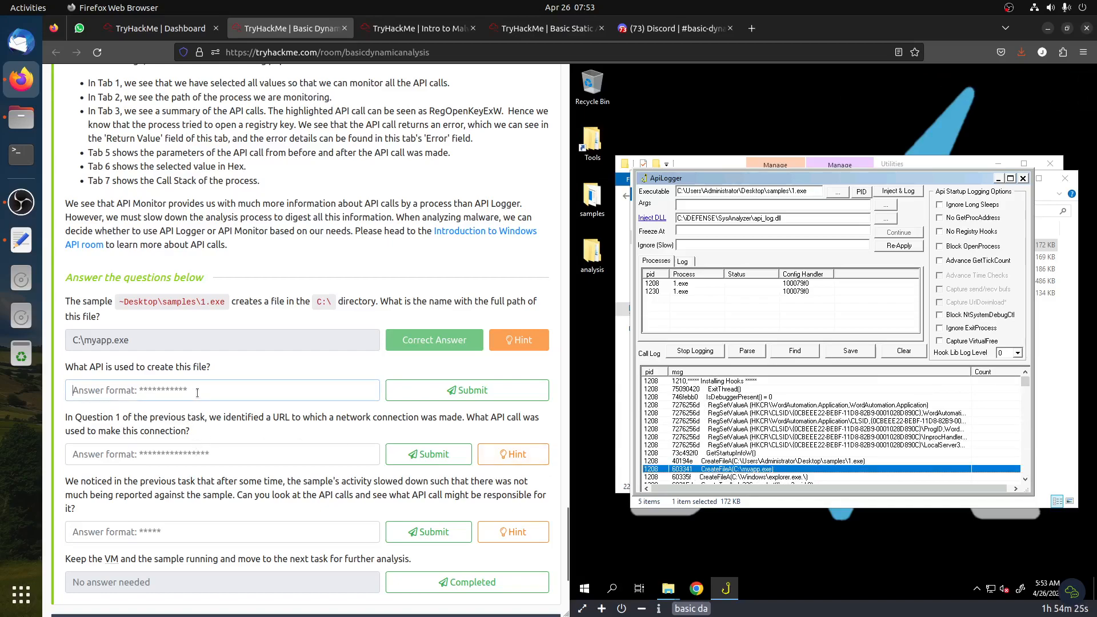
pyautogui.write('CreateFi')
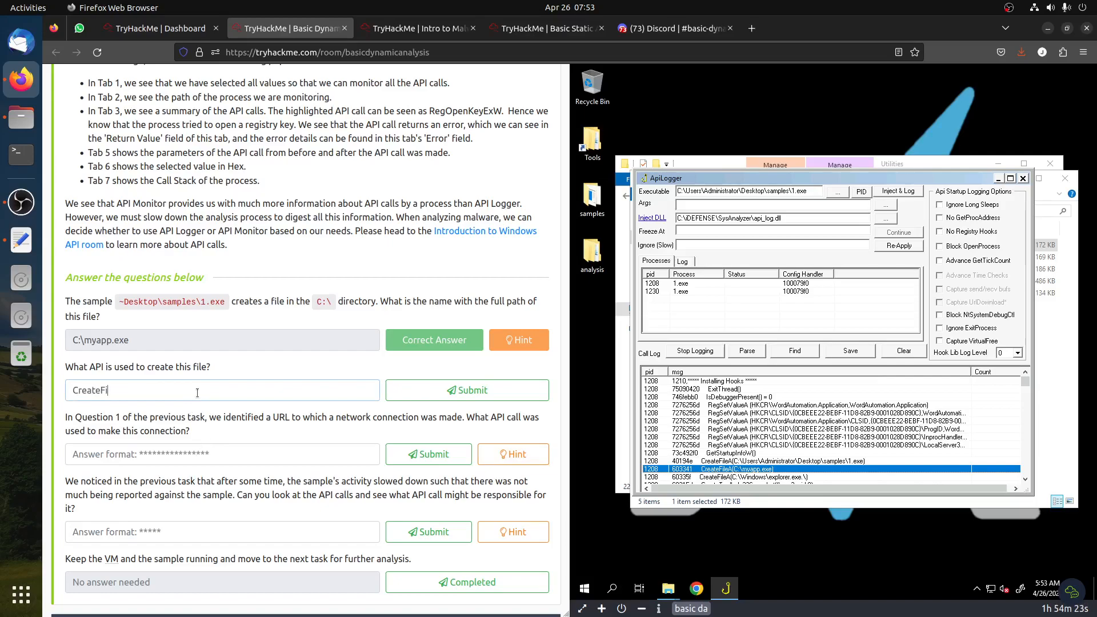
pyautogui.write('leA')
pyautogui.click(466, 391)
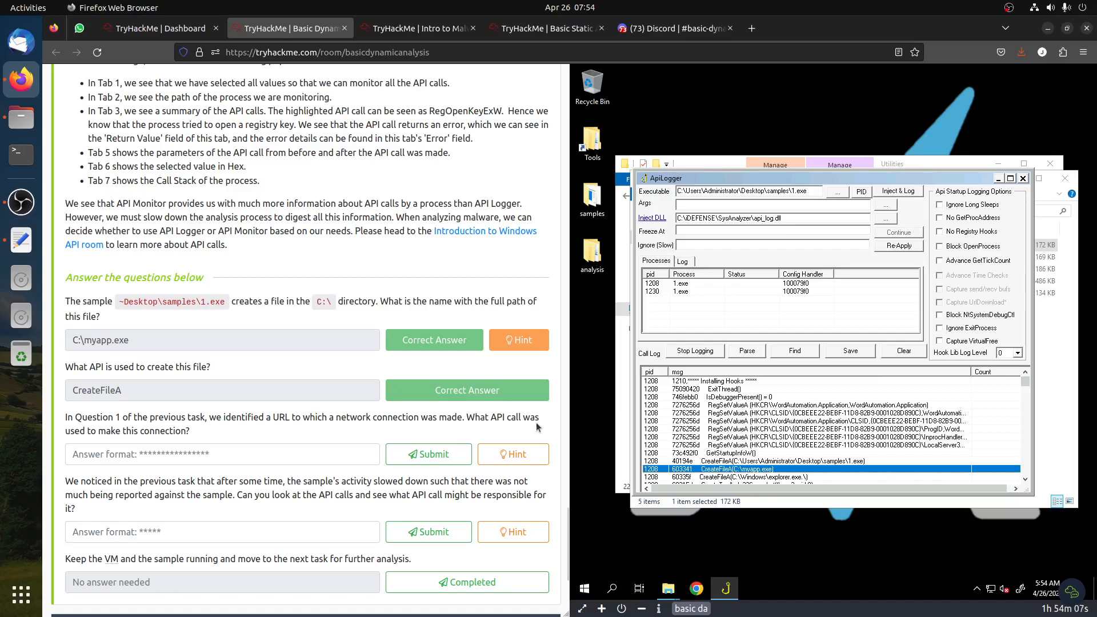
# Read the hint for the network-connection API question and review the ProcMon task's URL answer
pyautogui.click(515, 454)
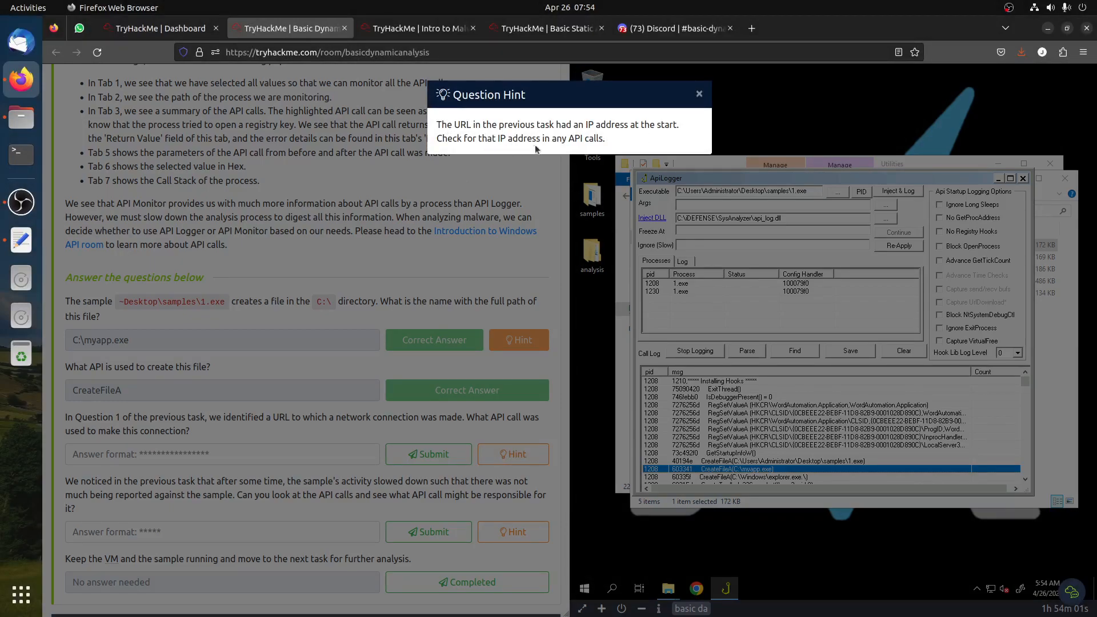
pyautogui.click(519, 173)
pyautogui.scroll(15, 305, 285)
pyautogui.scroll(15, 305, 298)
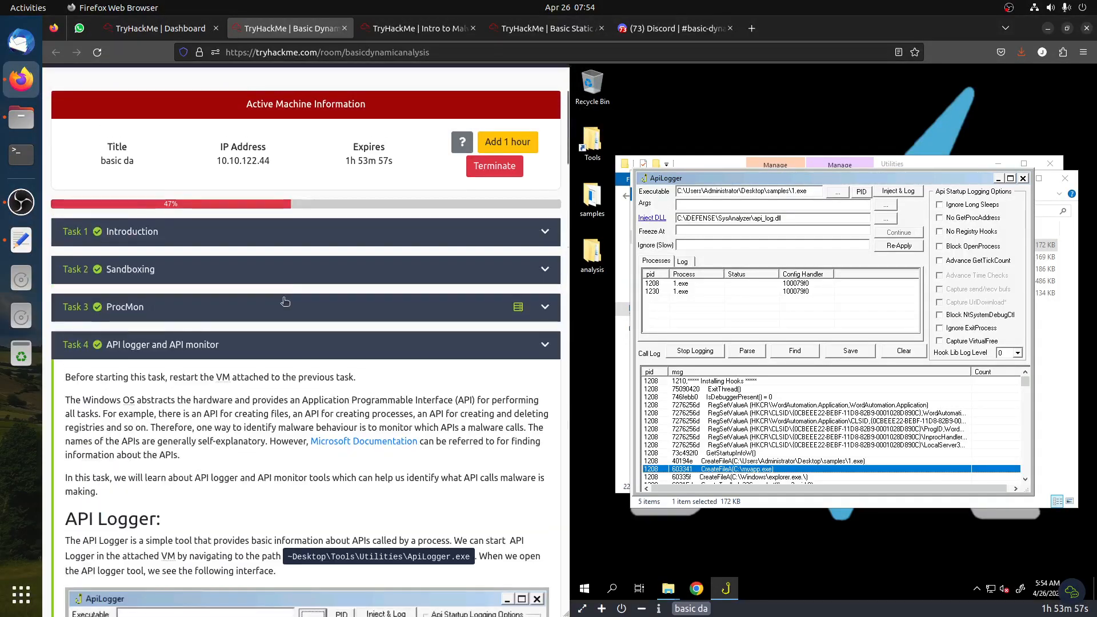
pyautogui.scroll(-4, 172, 323)
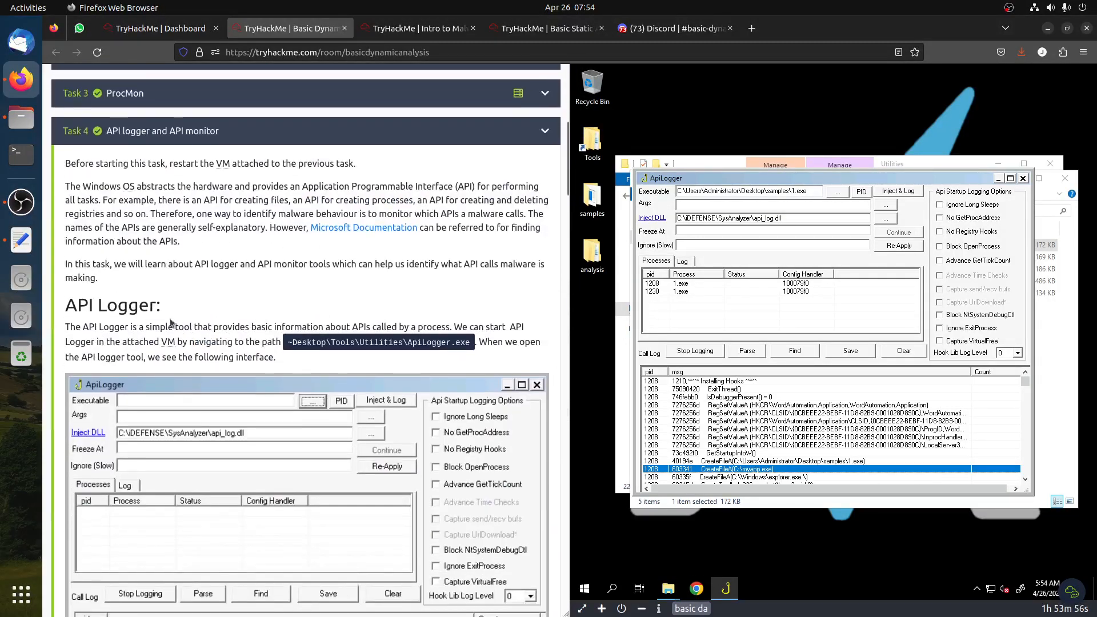
pyautogui.click(144, 103)
pyautogui.scroll(-10, 322, 429)
pyautogui.scroll(-15, 321, 429)
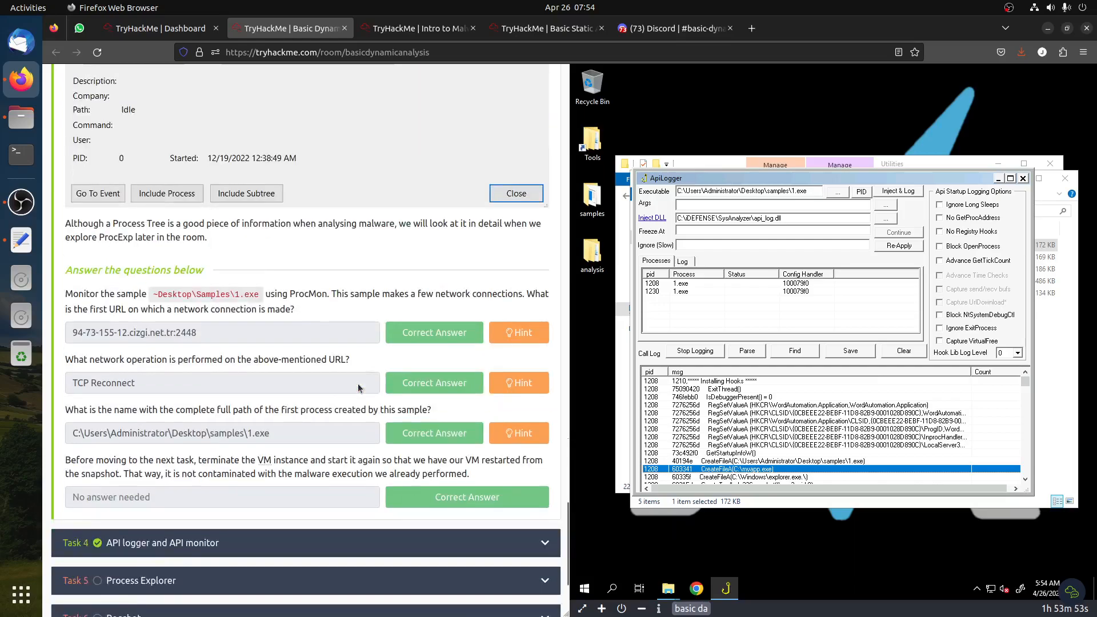
# Search the ApiLogger call log for the IP address 94.73
pyautogui.moveTo(73, 336); pyautogui.dragTo(100, 336)
pyautogui.click(796, 352)
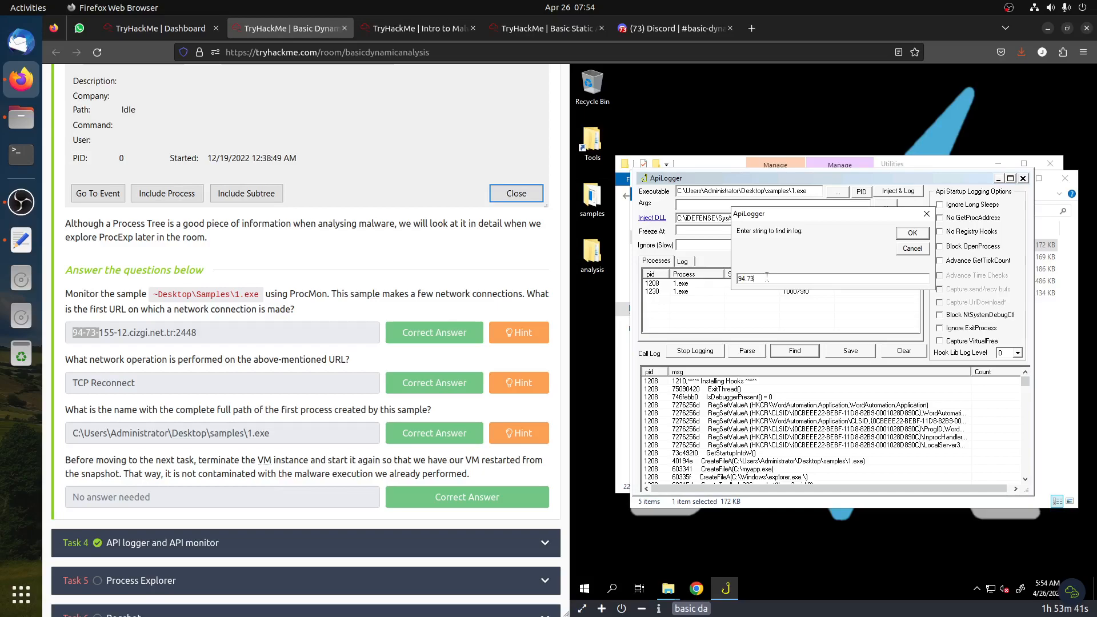
pyautogui.click(911, 232)
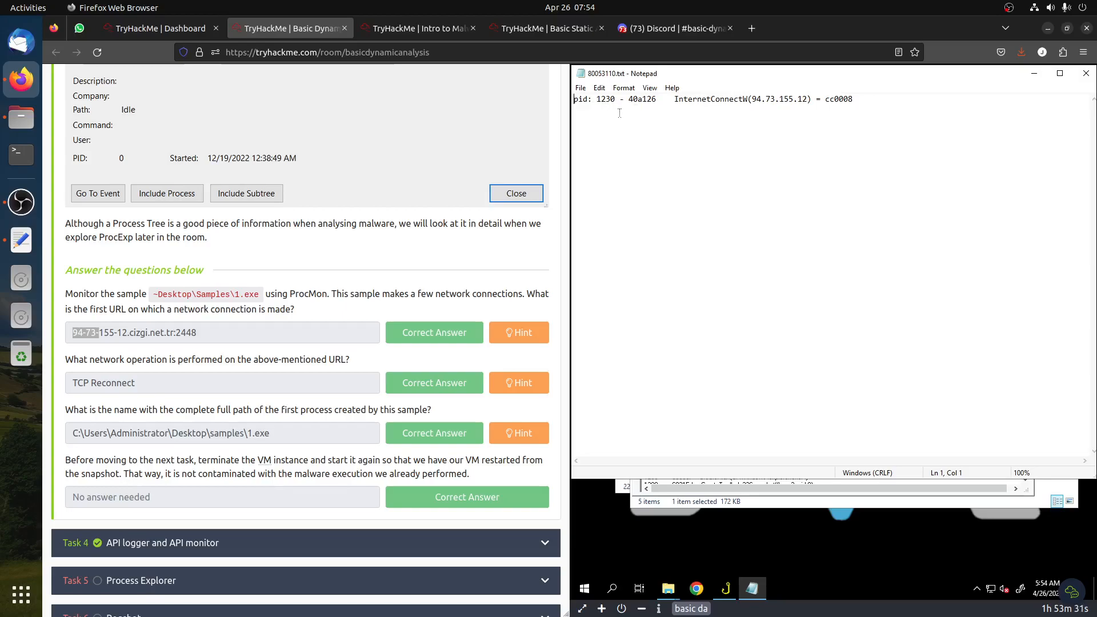
# Navigate the room page back to the API logger and API monitor task questions
pyautogui.click(217, 579)
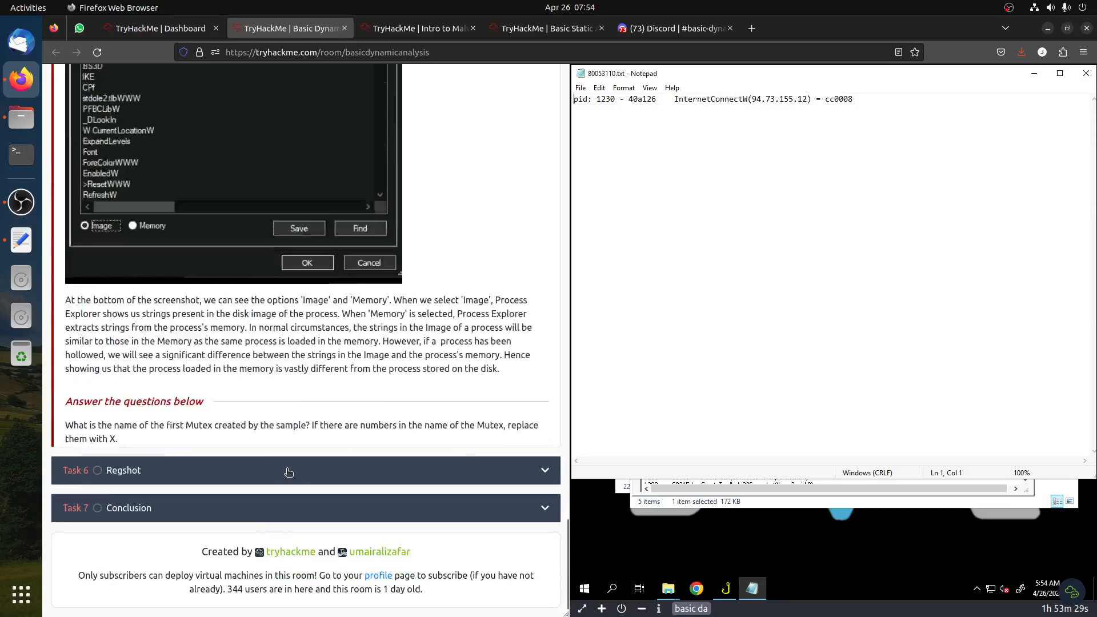
pyautogui.scroll(8, 280, 455)
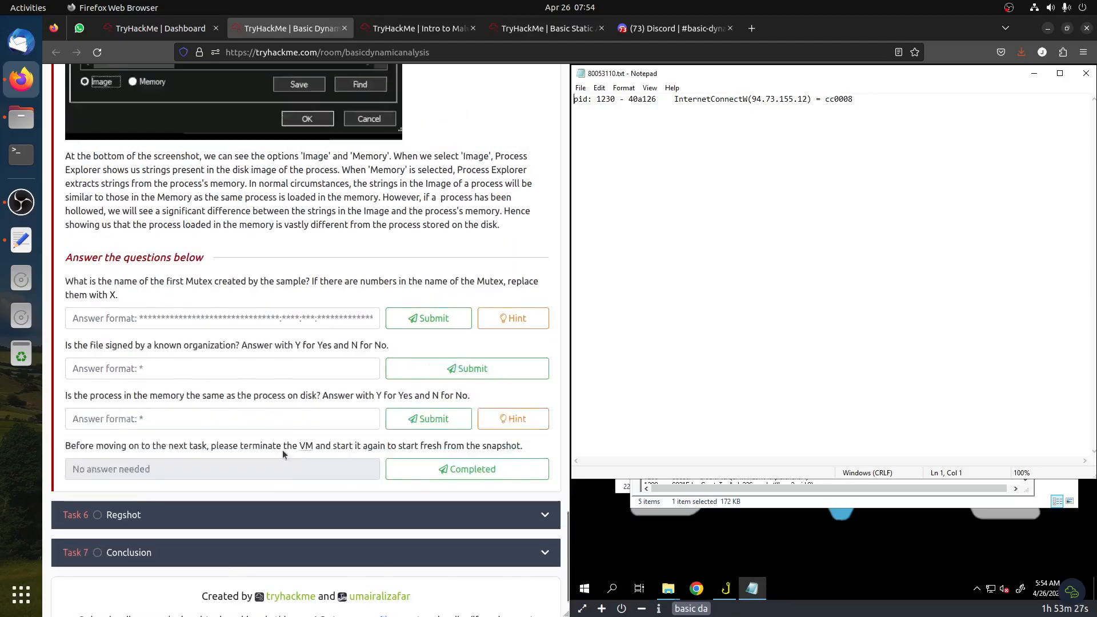
pyautogui.scroll(20, 274, 456)
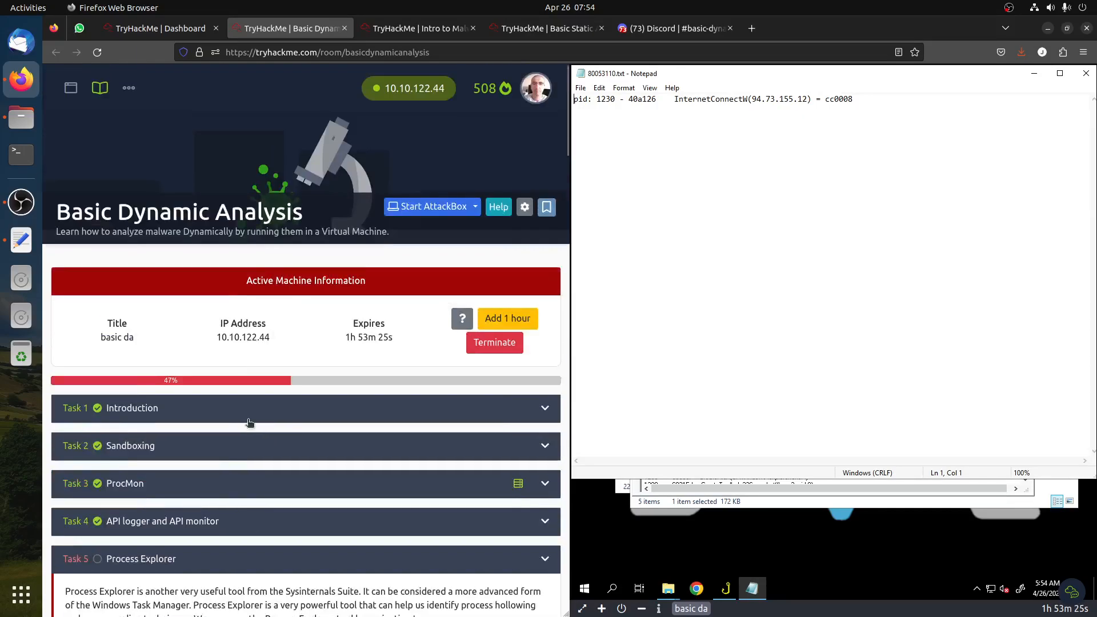
pyautogui.scroll(-8, 178, 321)
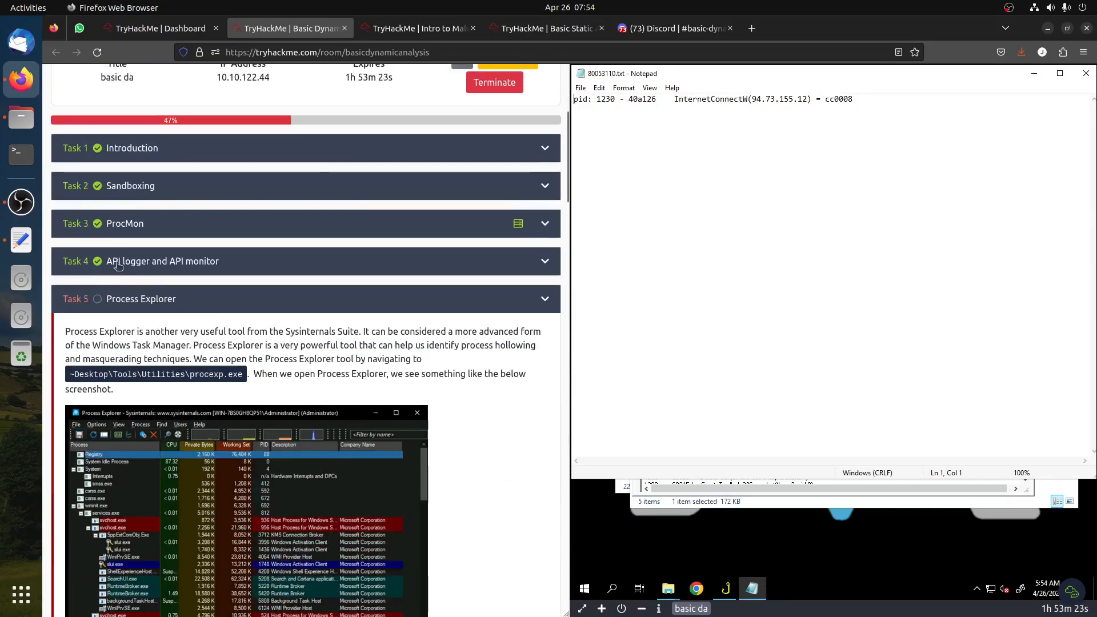
pyautogui.click(116, 262)
pyautogui.scroll(-15, 402, 420)
pyautogui.scroll(-20, 416, 412)
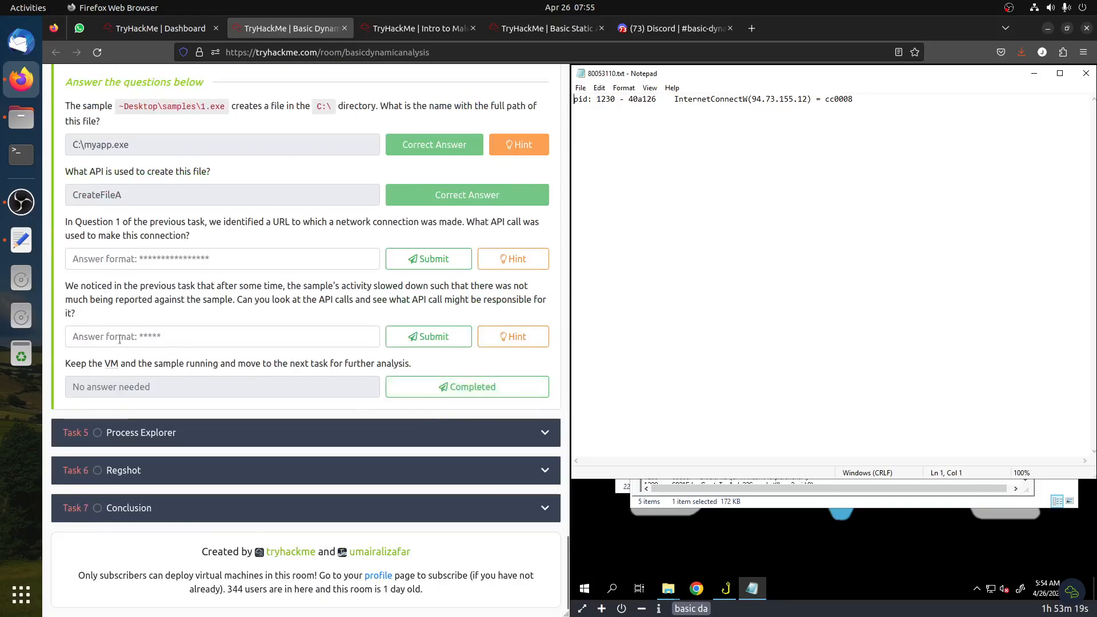
pyautogui.scroll(3, 141, 307)
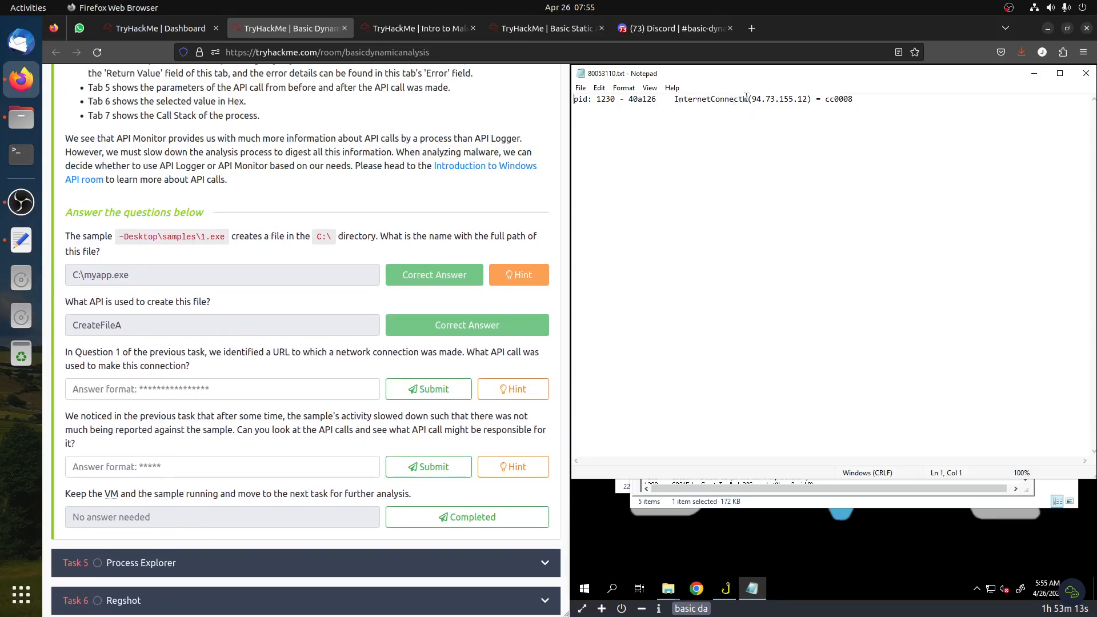
# Copy InternetConnectW from the search results into the connection API answer and submit it
pyautogui.moveTo(722, 96); pyautogui.dragTo(676, 99)
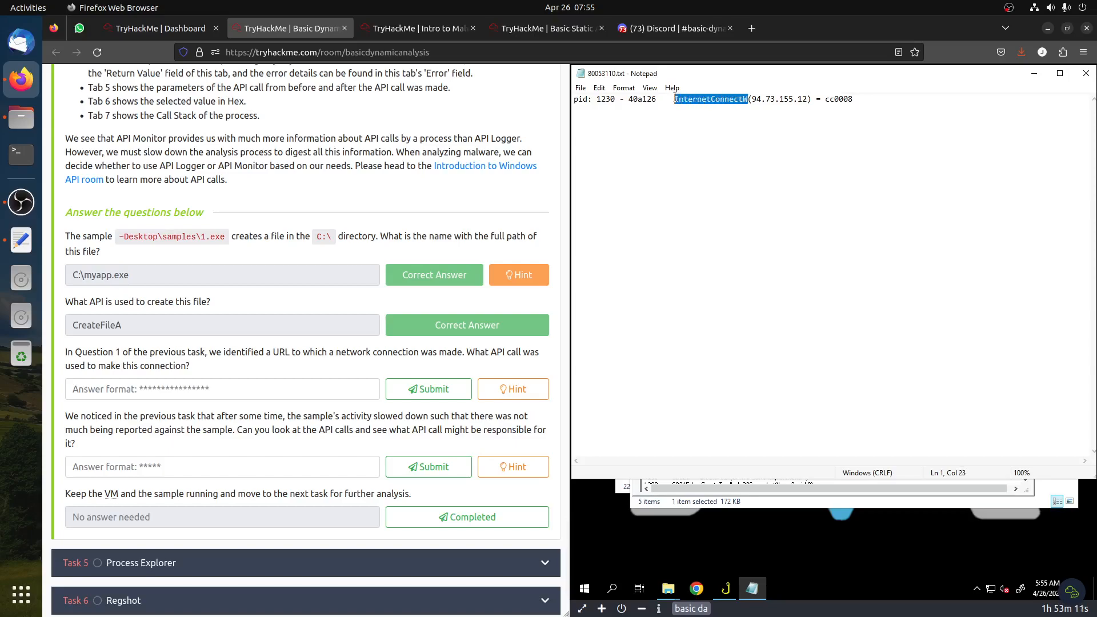
pyautogui.click(211, 389)
pyautogui.write('InternetConnectW')
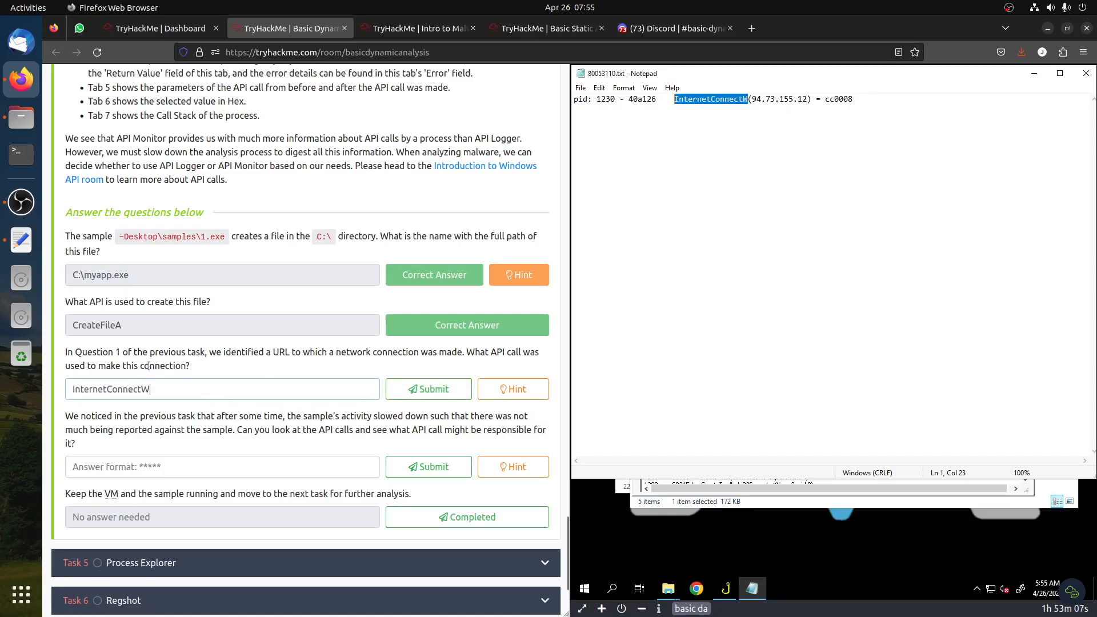
pyautogui.click(710, 109)
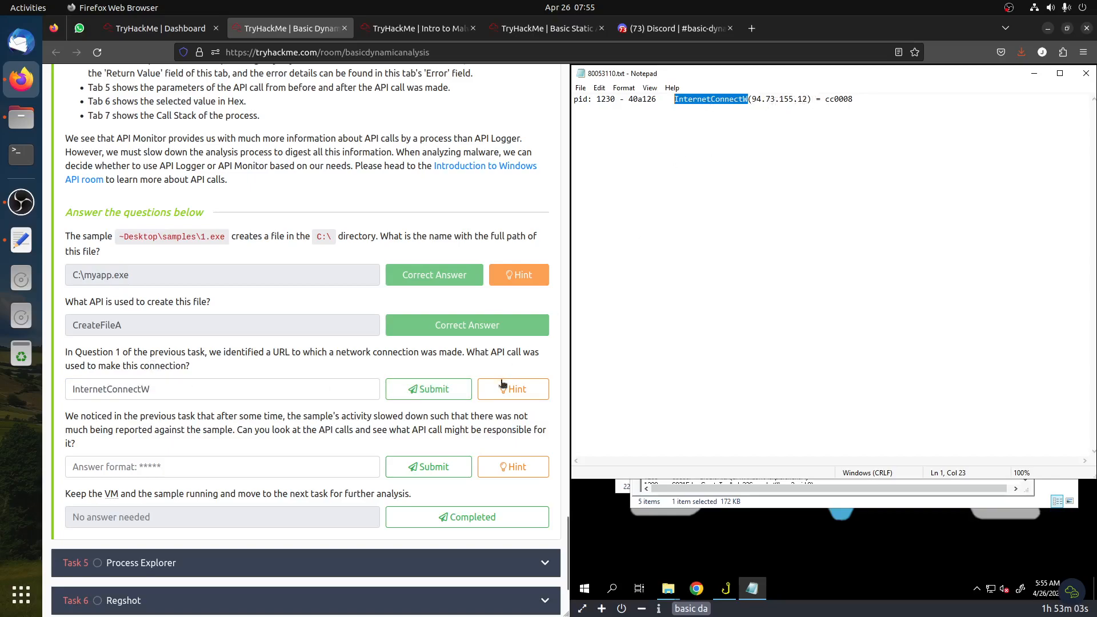
pyautogui.click(428, 389)
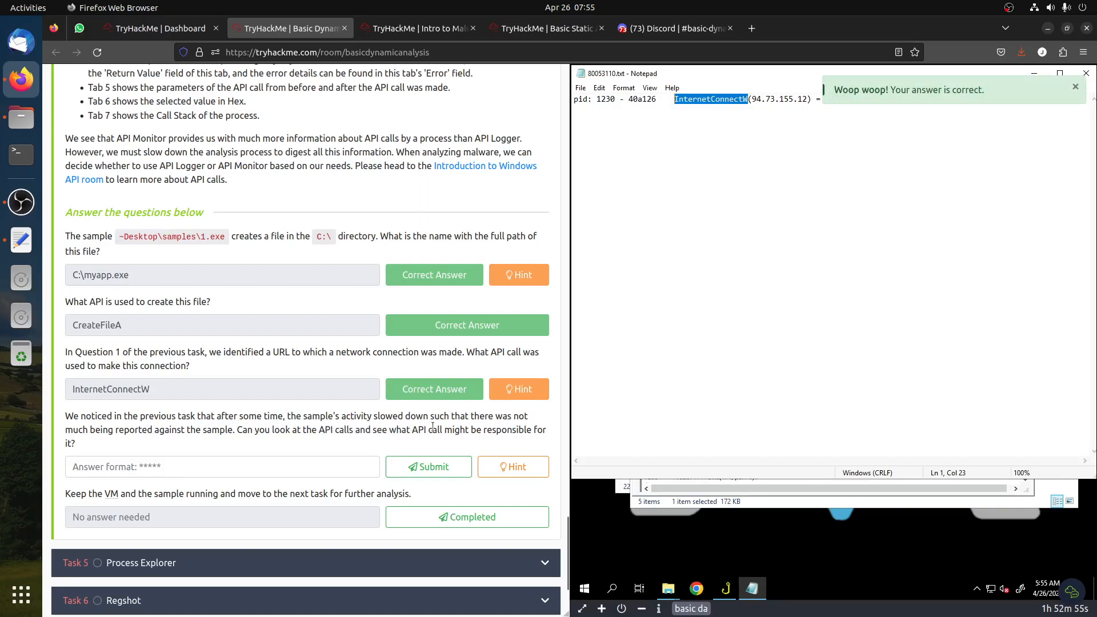
# Close the search results and inspect the call log entries following InternetConnectW
pyautogui.click(1086, 73)
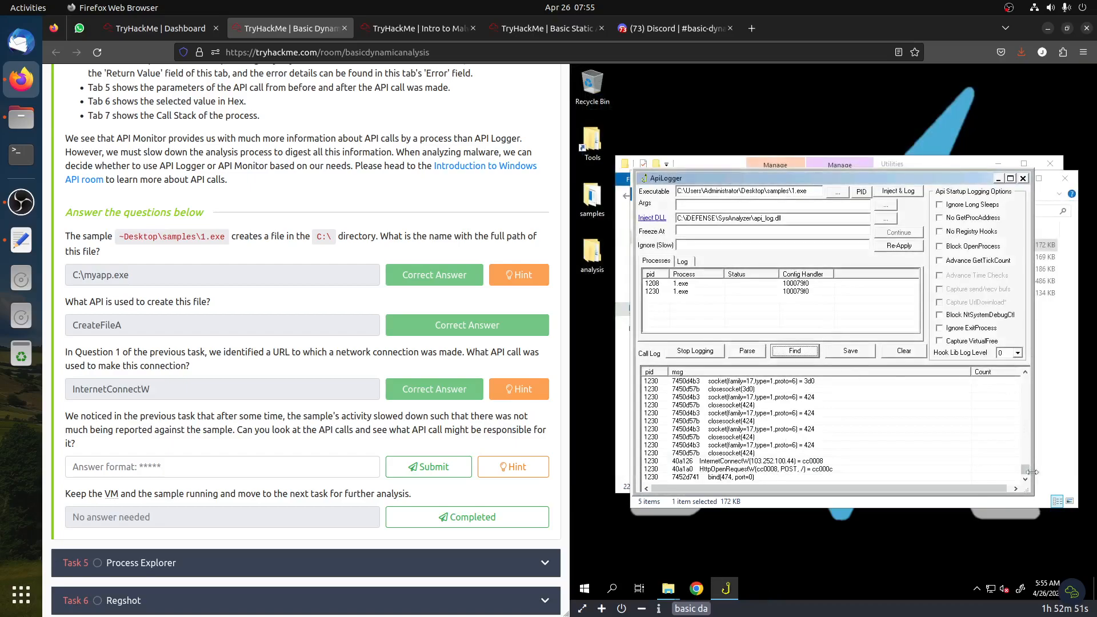
pyautogui.click(729, 463)
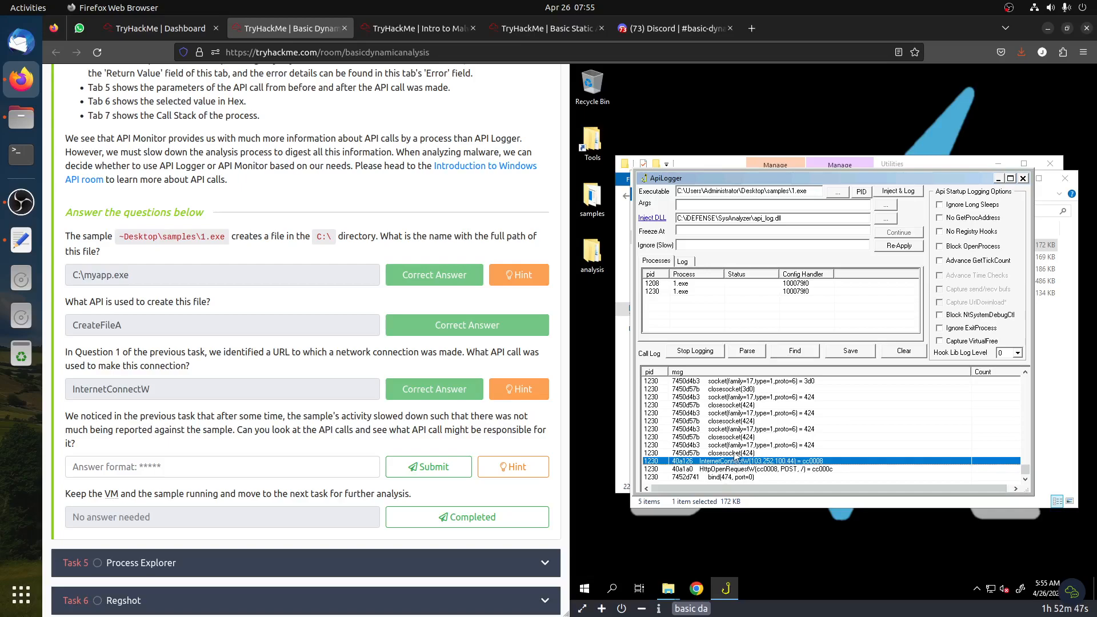
pyautogui.scroll(-5, 738, 442)
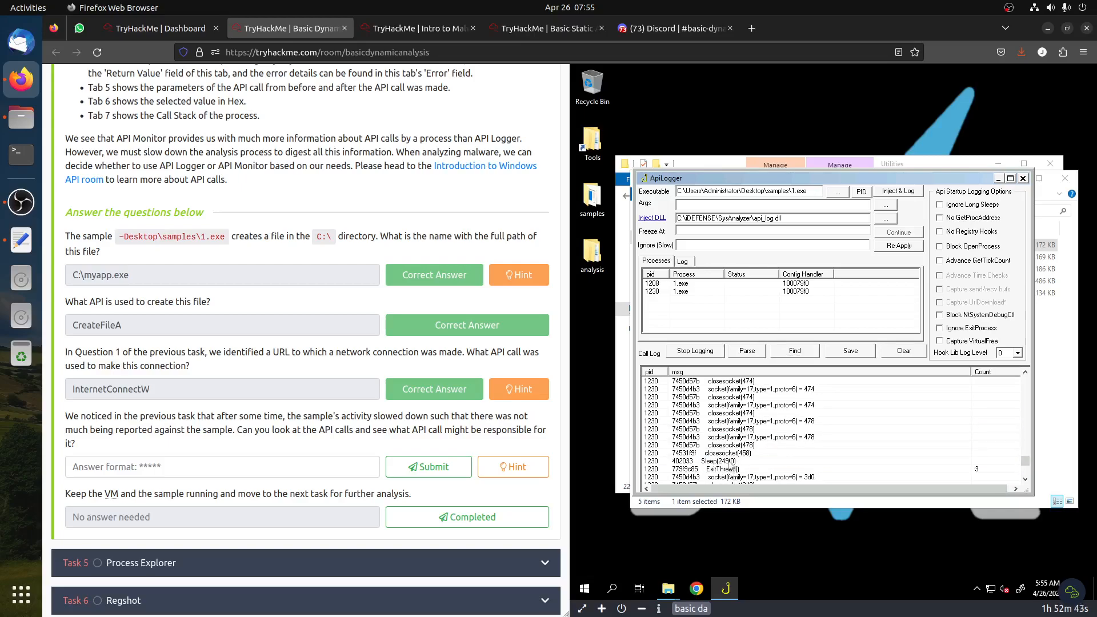
# Review the long sleep calls technique in the Intro to Malware Analysis room, then return to the Basic Dynamic Analysis tab
pyautogui.click(419, 28)
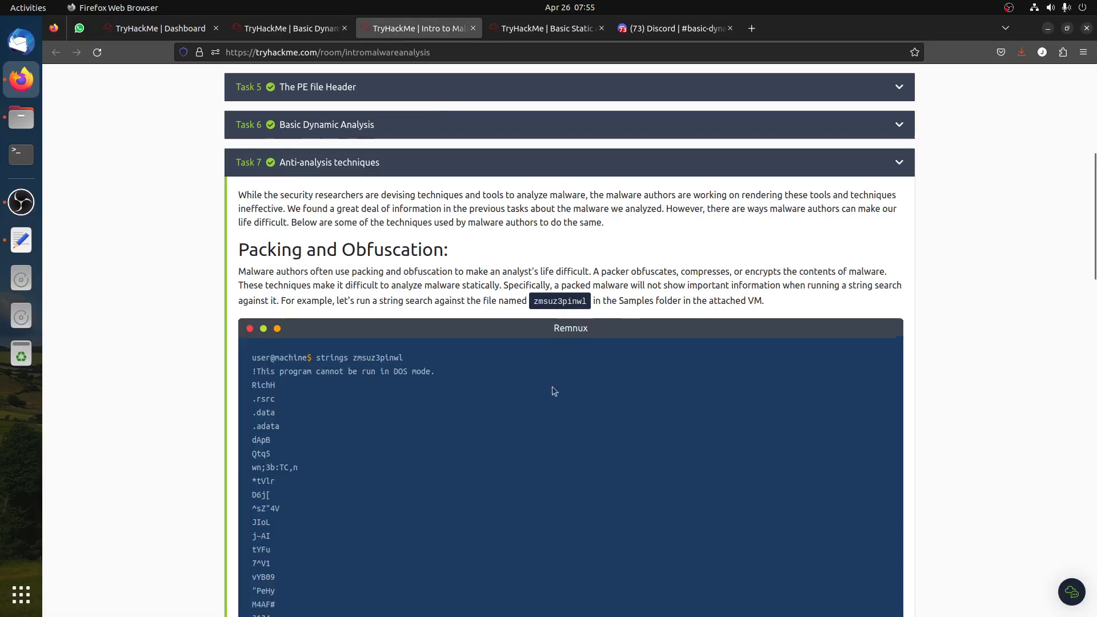
pyautogui.scroll(-15, 468, 391)
pyautogui.click(292, 267)
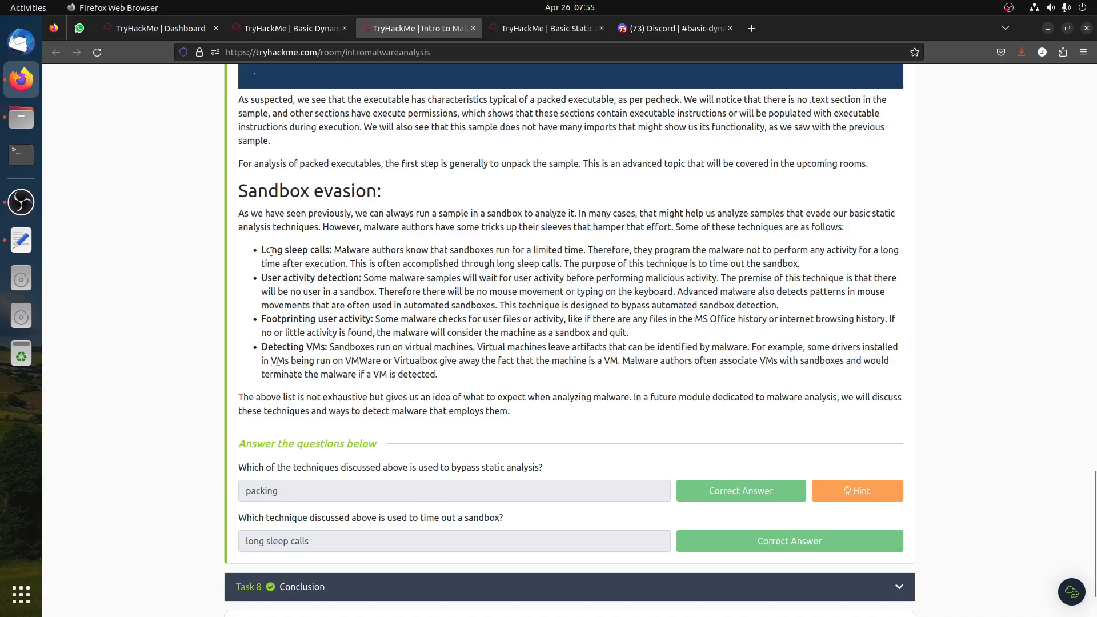
pyautogui.moveTo(270, 251); pyautogui.dragTo(404, 258)
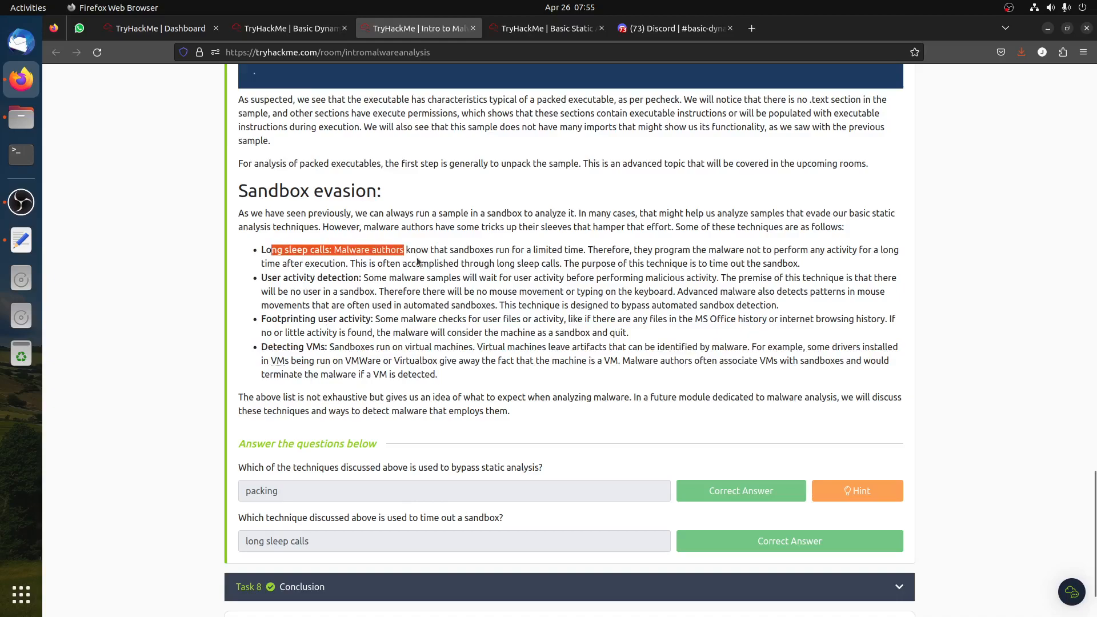
pyautogui.click(289, 28)
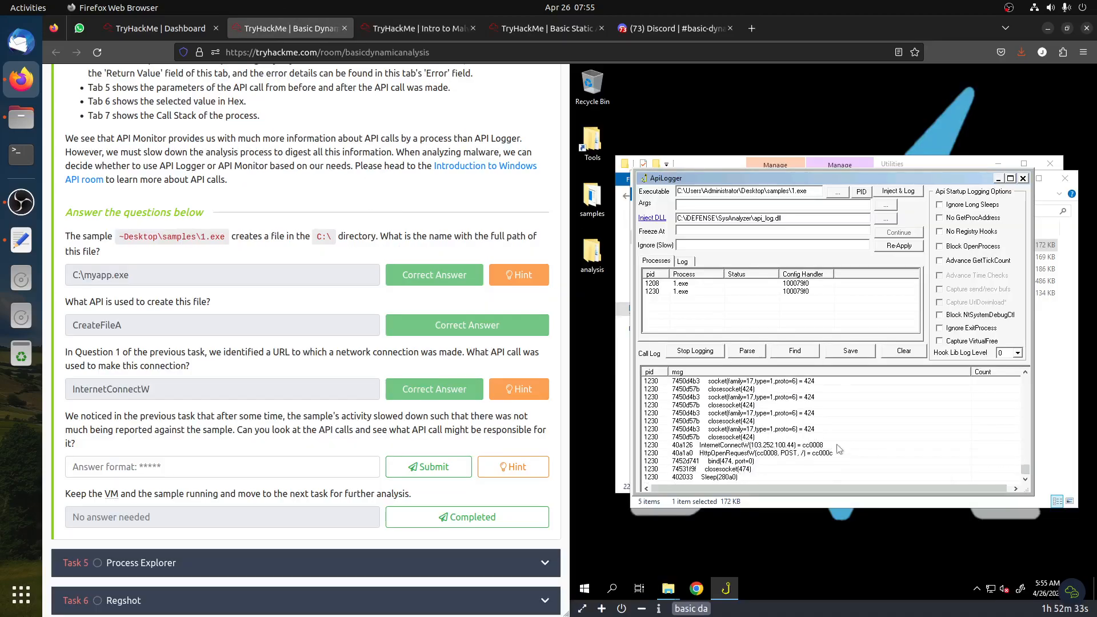
# Answer the slowed-activity API question with Sleep and submit it
pyautogui.scroll(2, 838, 447)
pyautogui.click(192, 457)
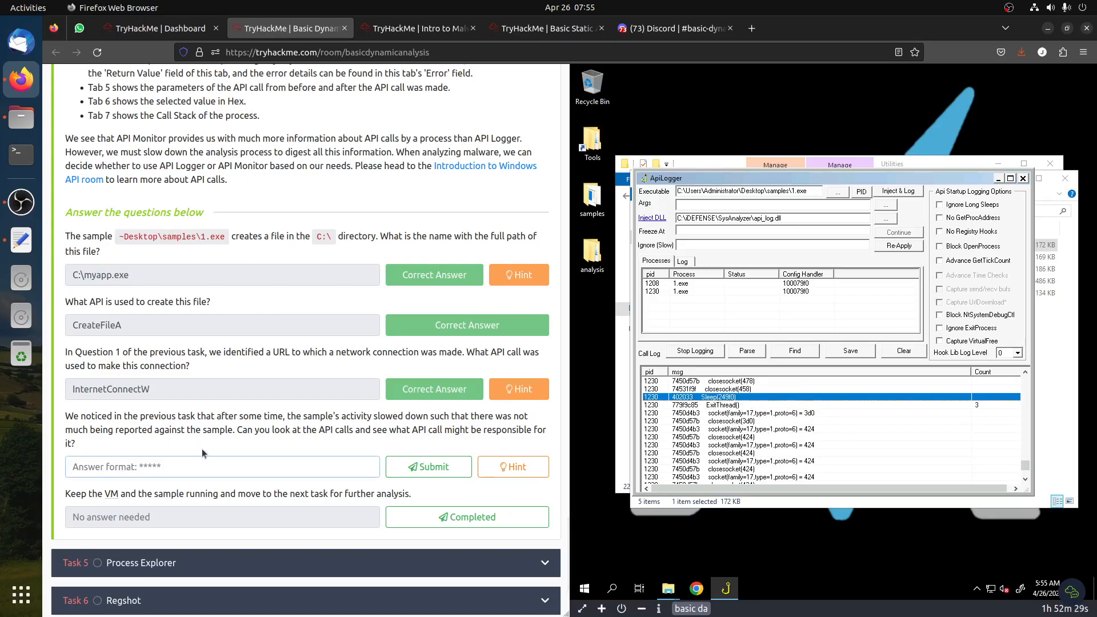
pyautogui.write('Sleep')
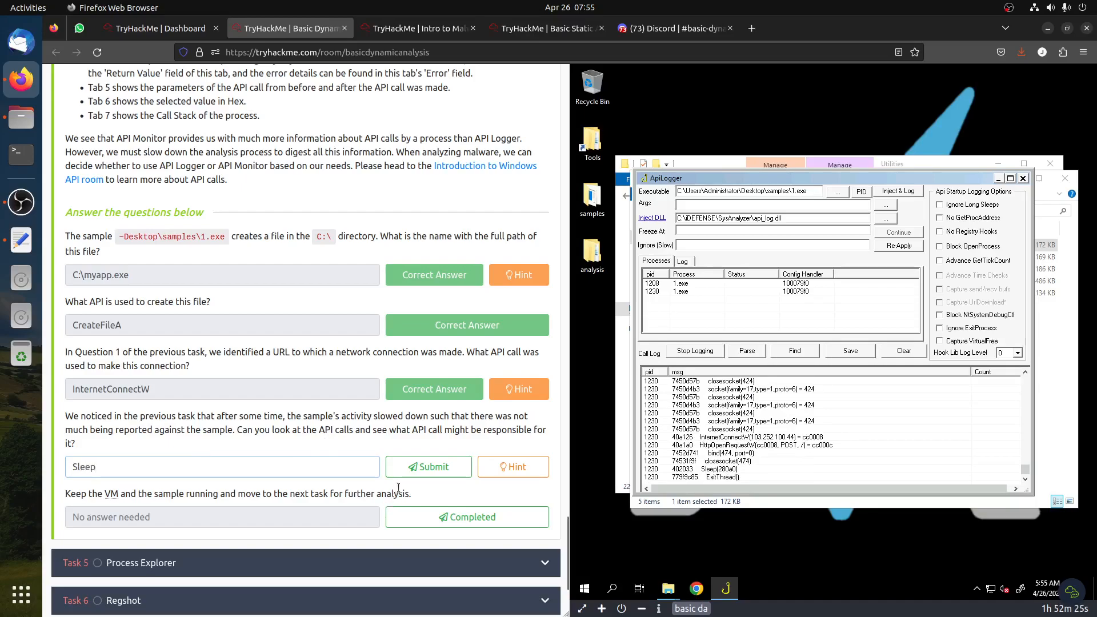
pyautogui.click(411, 466)
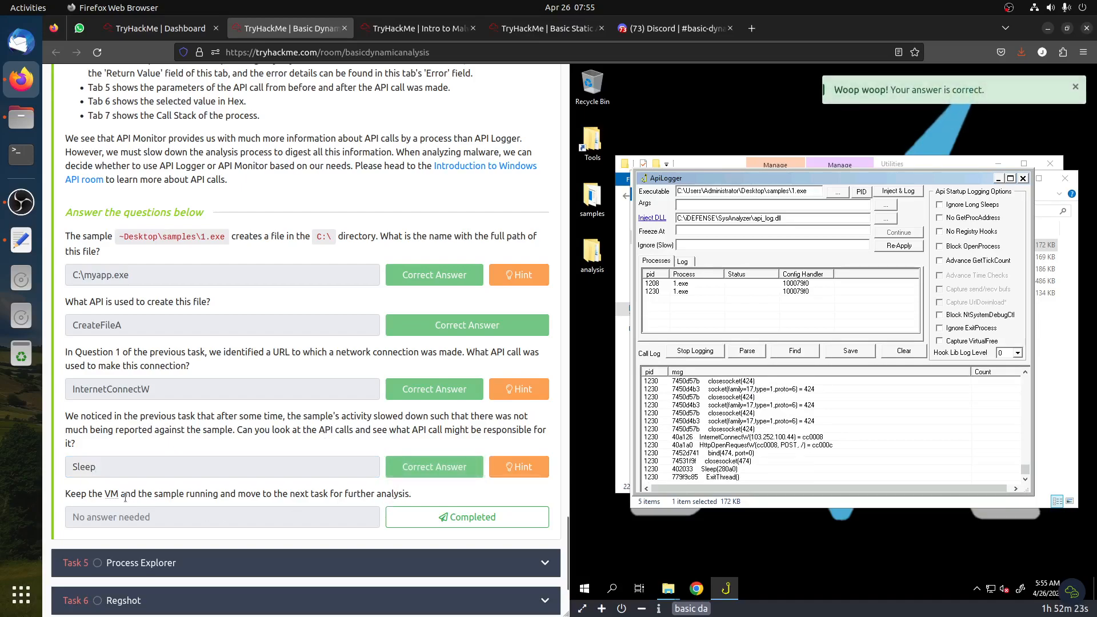
# Mark the keep-the-VM-running question as completed and expand Task 5, Process Explorer
pyautogui.click(418, 508)
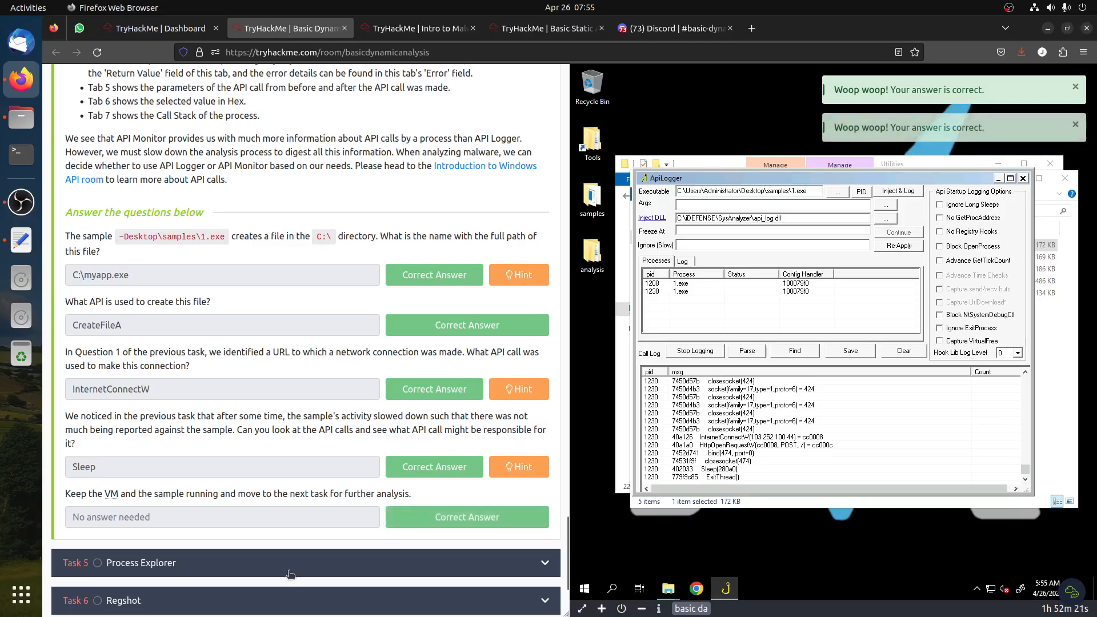
pyautogui.click(285, 568)
pyautogui.scroll(15, 275, 440)
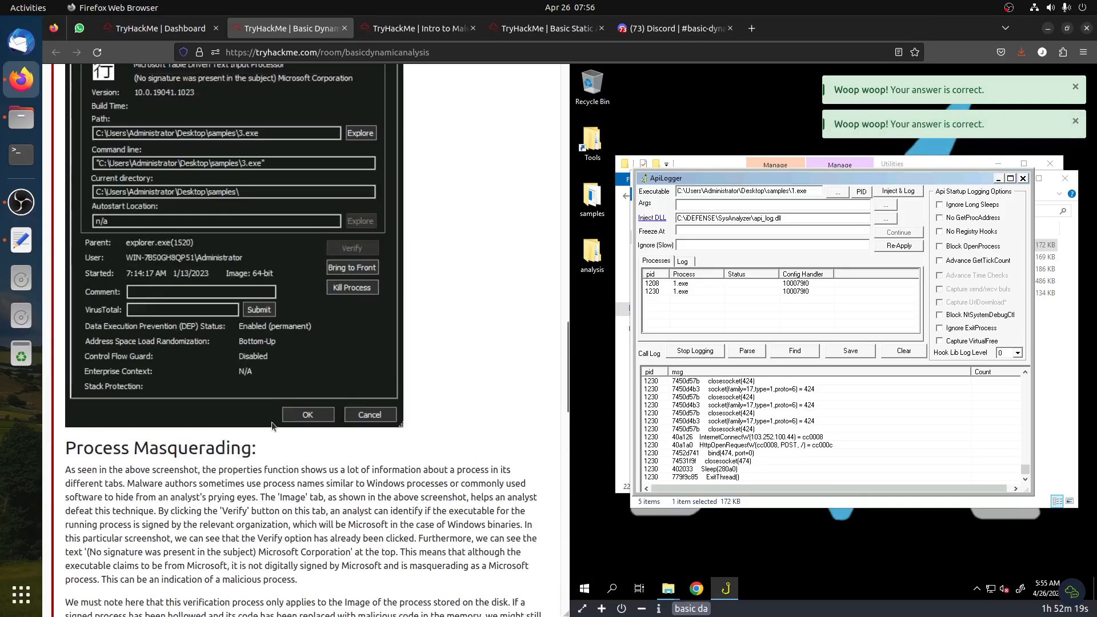
pyautogui.scroll(10, 269, 393)
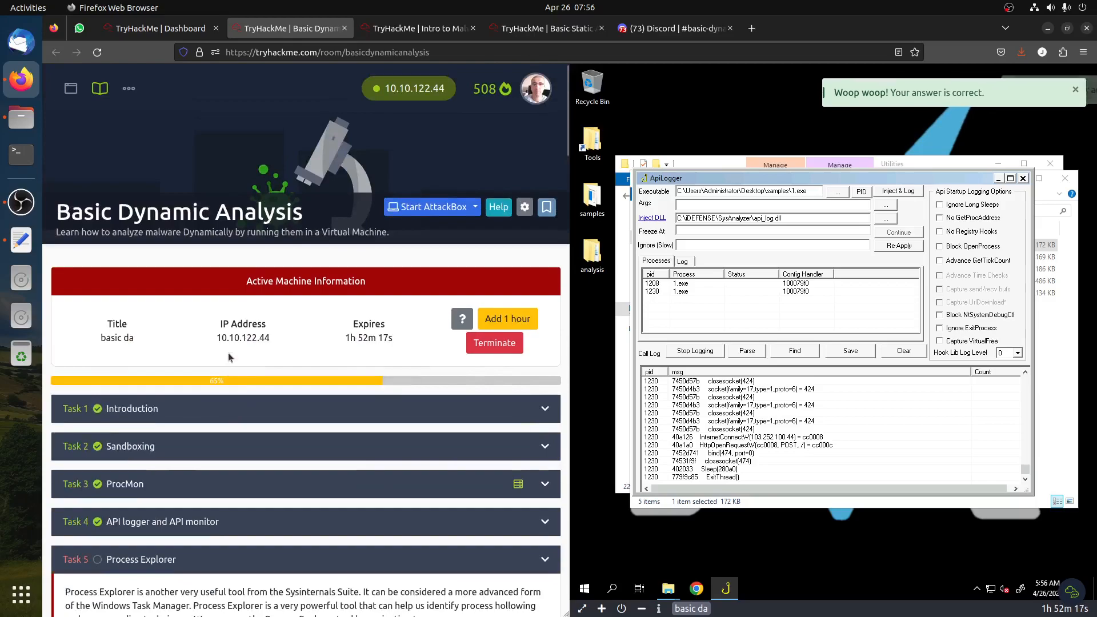
pyautogui.scroll(-3, 268, 350)
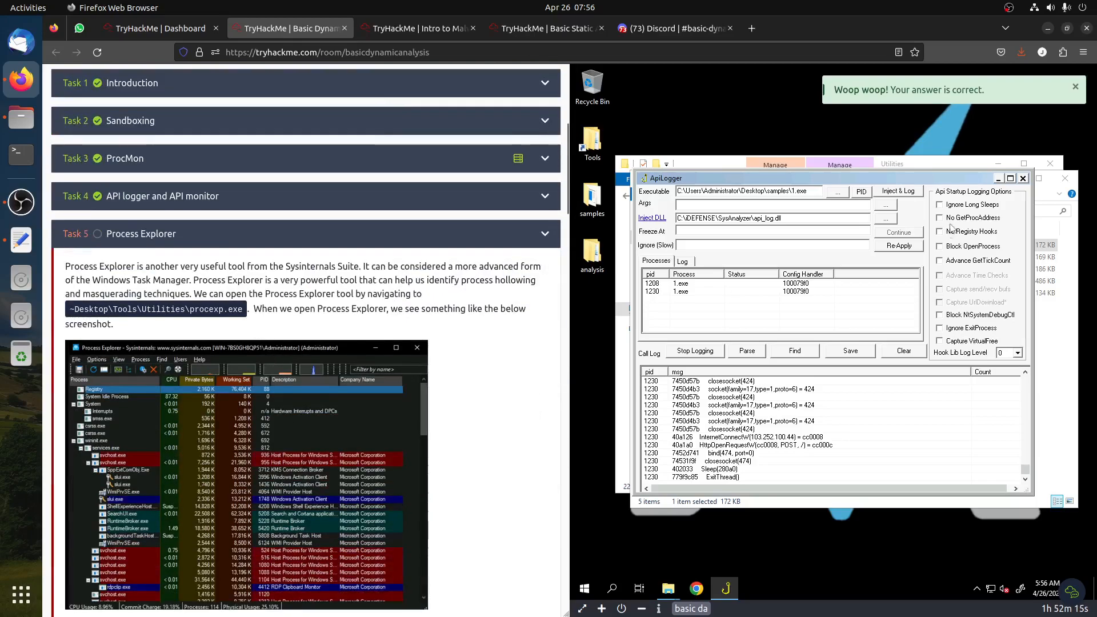
# Close API Logger and launch procexp from the Tools Utilities folder
pyautogui.click(1022, 178)
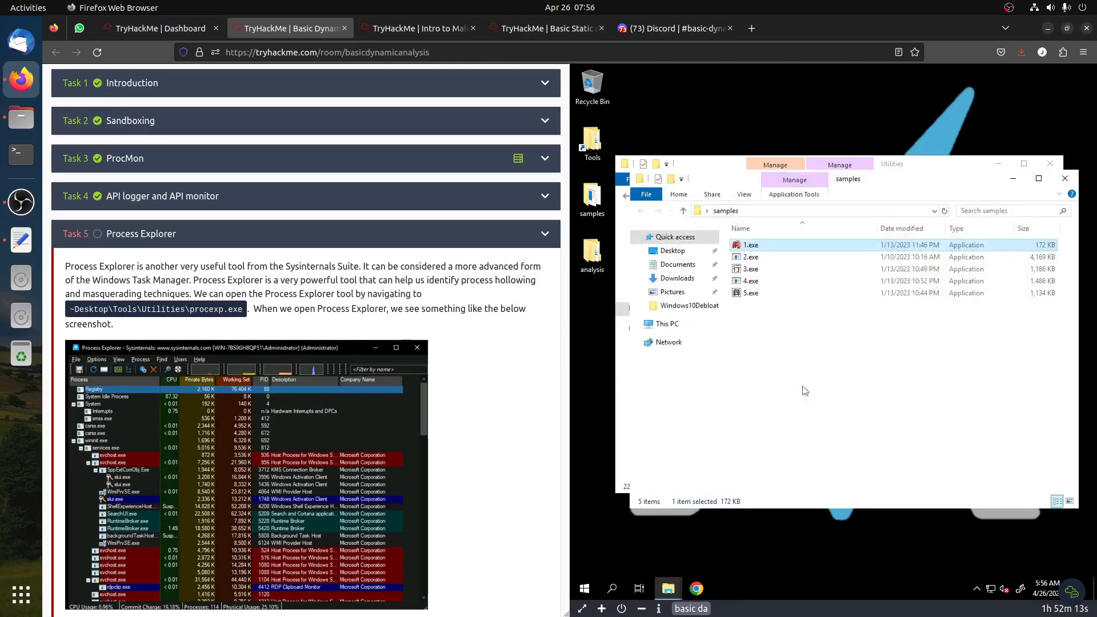
pyautogui.click(1076, 255)
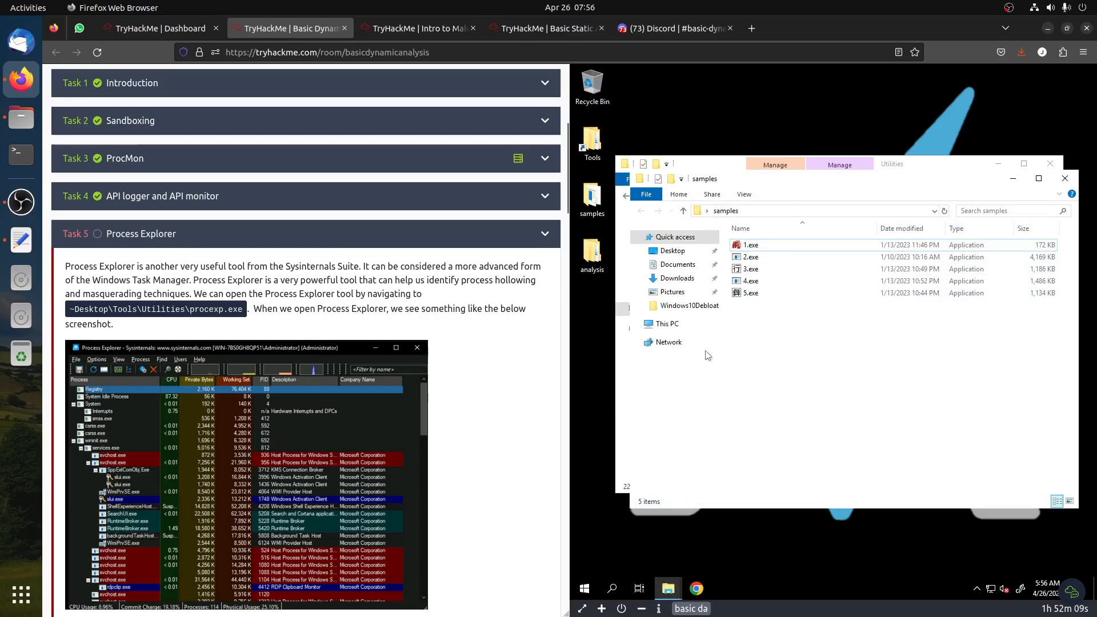
pyautogui.click(1012, 179)
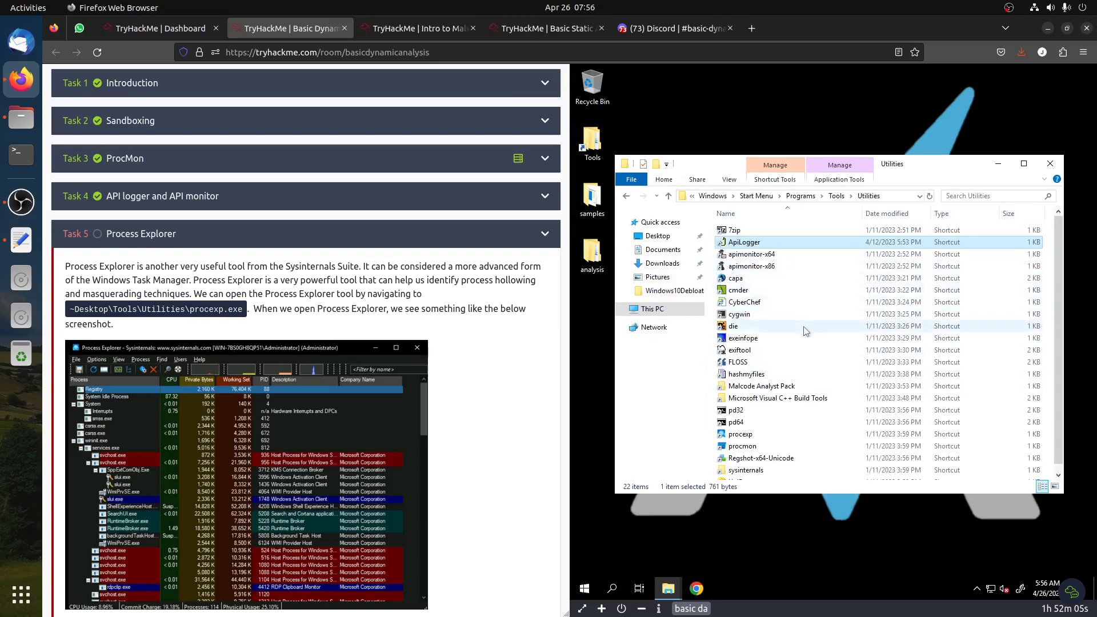
pyautogui.scroll(-1, 805, 330)
pyautogui.click(750, 429)
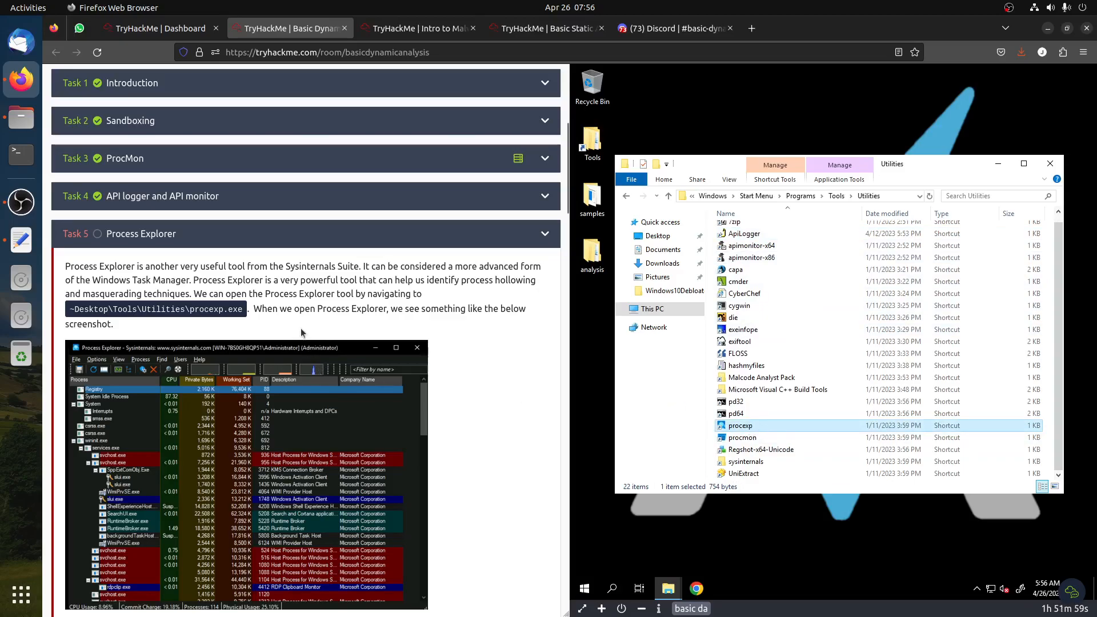
pyautogui.scroll(-5, 455, 327)
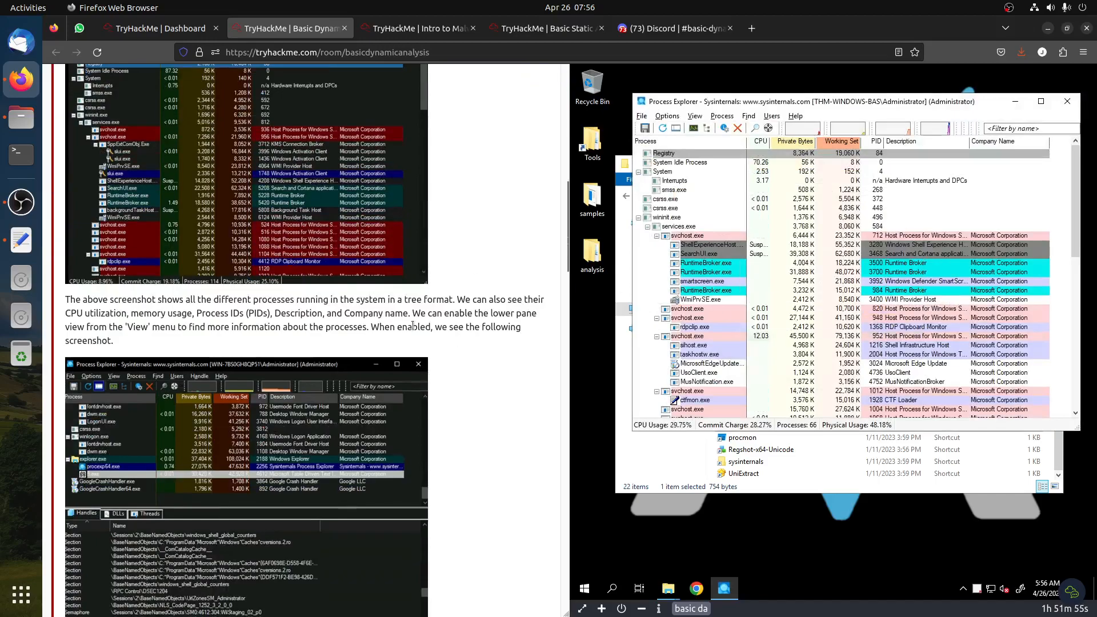
# Open the Properties window of the procexp.exe process in Process Explorer
pyautogui.scroll(-3, 412, 326)
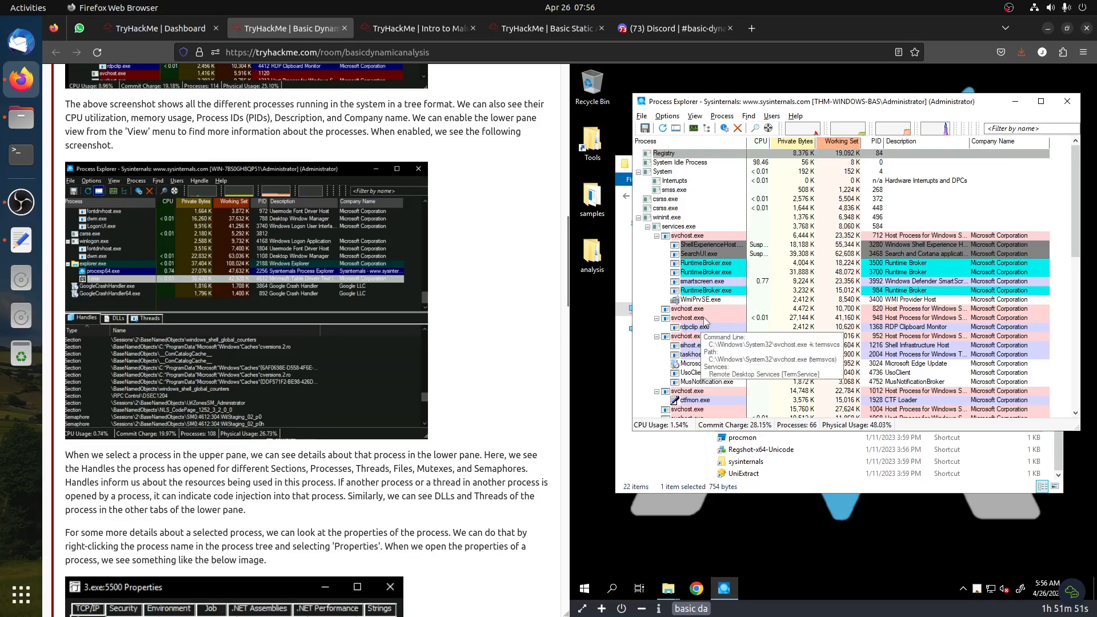
pyautogui.scroll(-10, 705, 321)
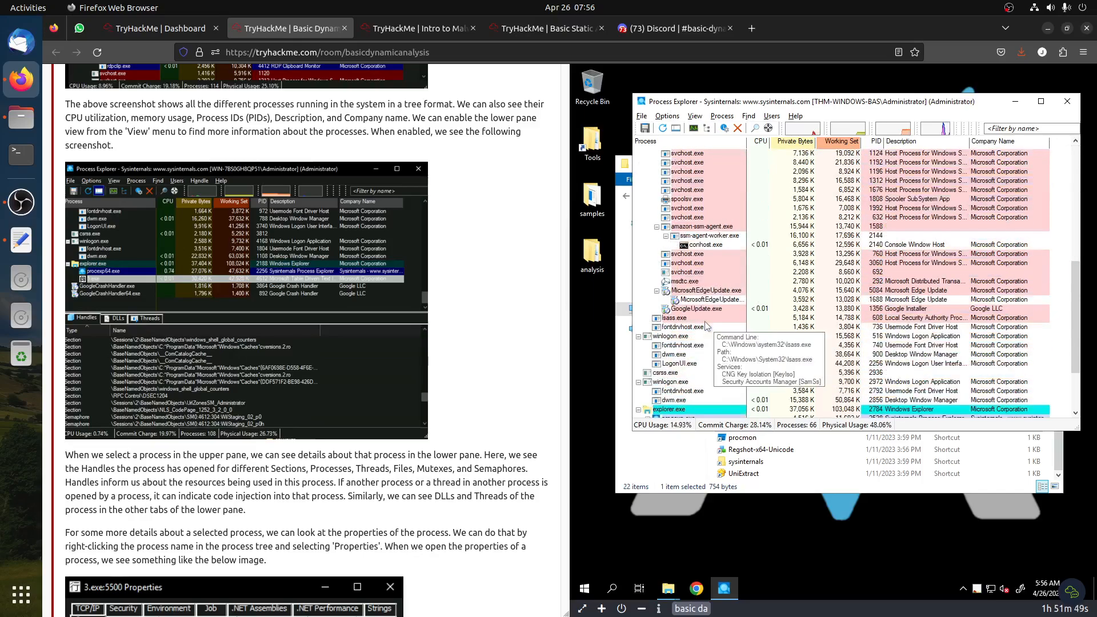
pyautogui.scroll(-3, 706, 326)
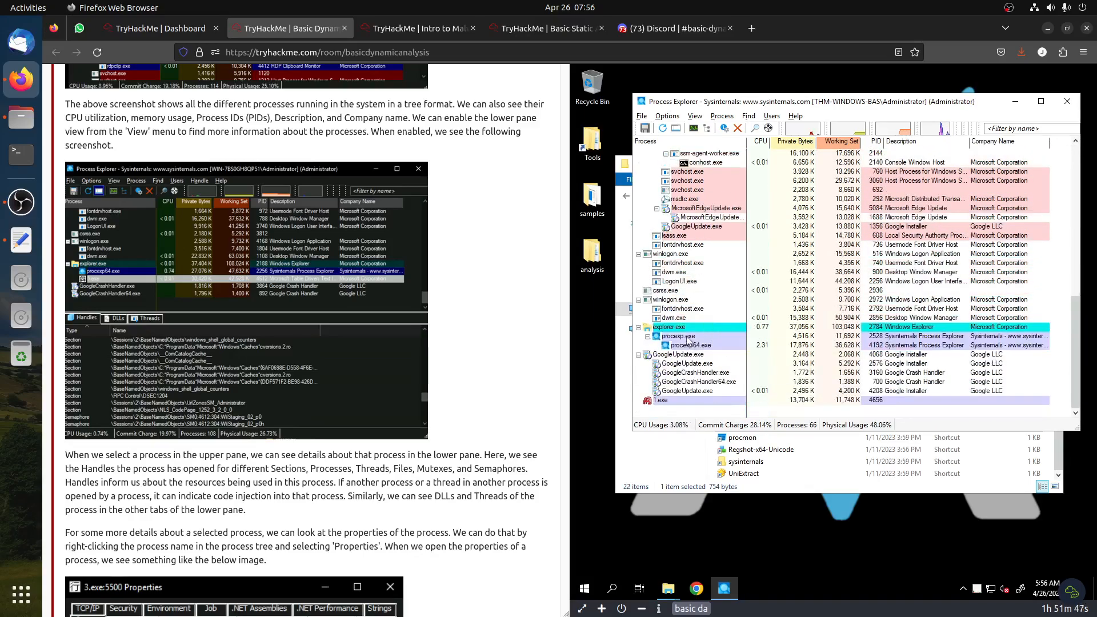
pyautogui.rightClick(688, 341)
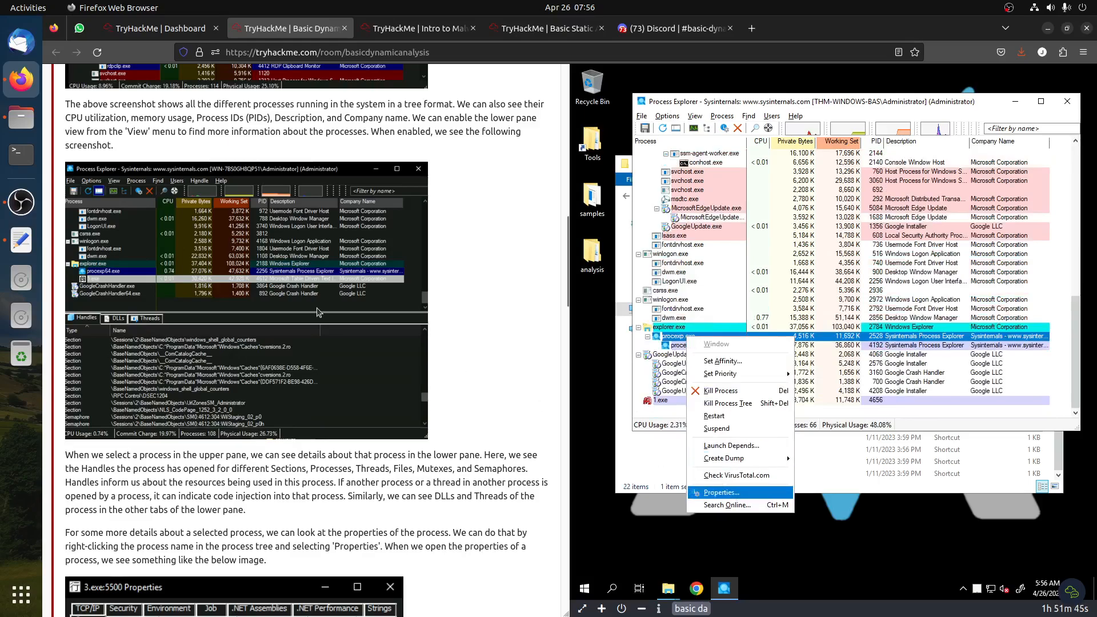
pyautogui.press('Return')
pyautogui.scroll(-3, 318, 313)
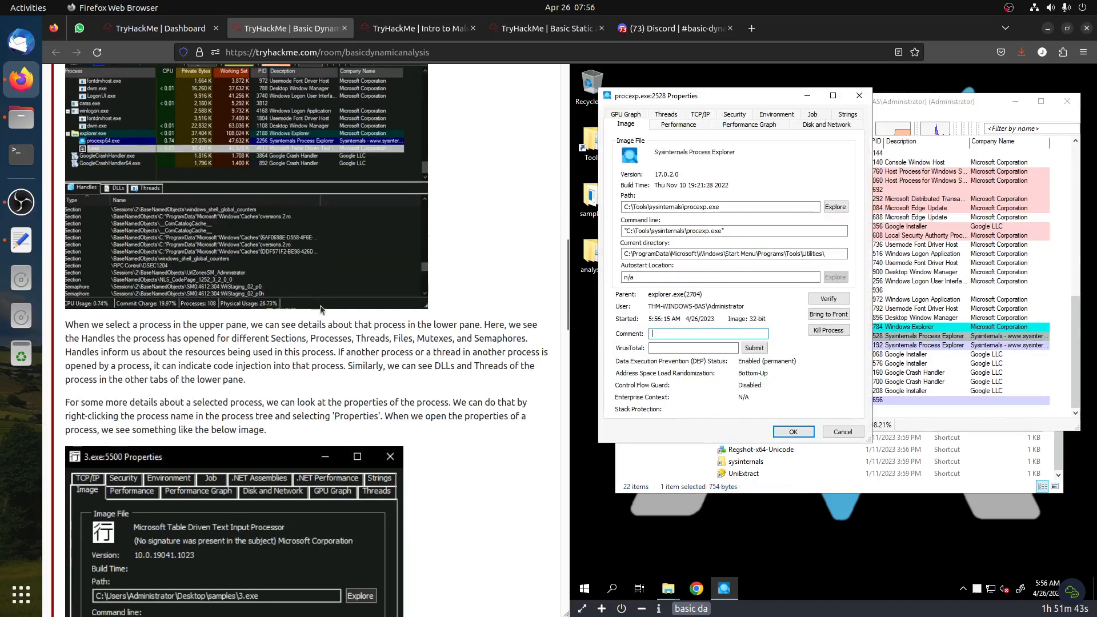
pyautogui.scroll(-3, 321, 307)
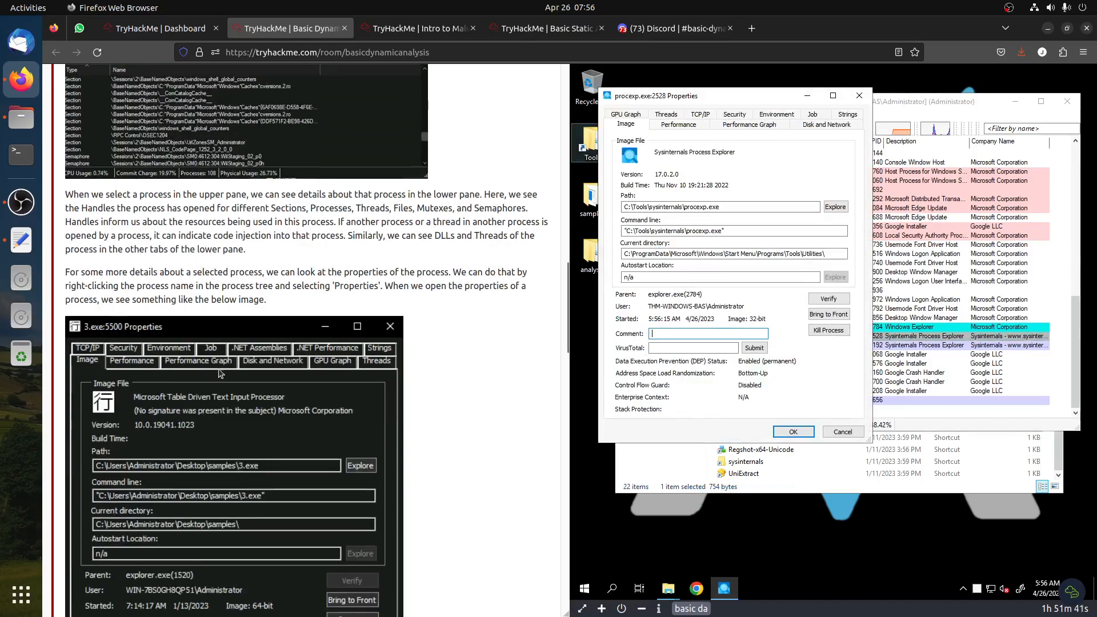
pyautogui.scroll(-3, 223, 372)
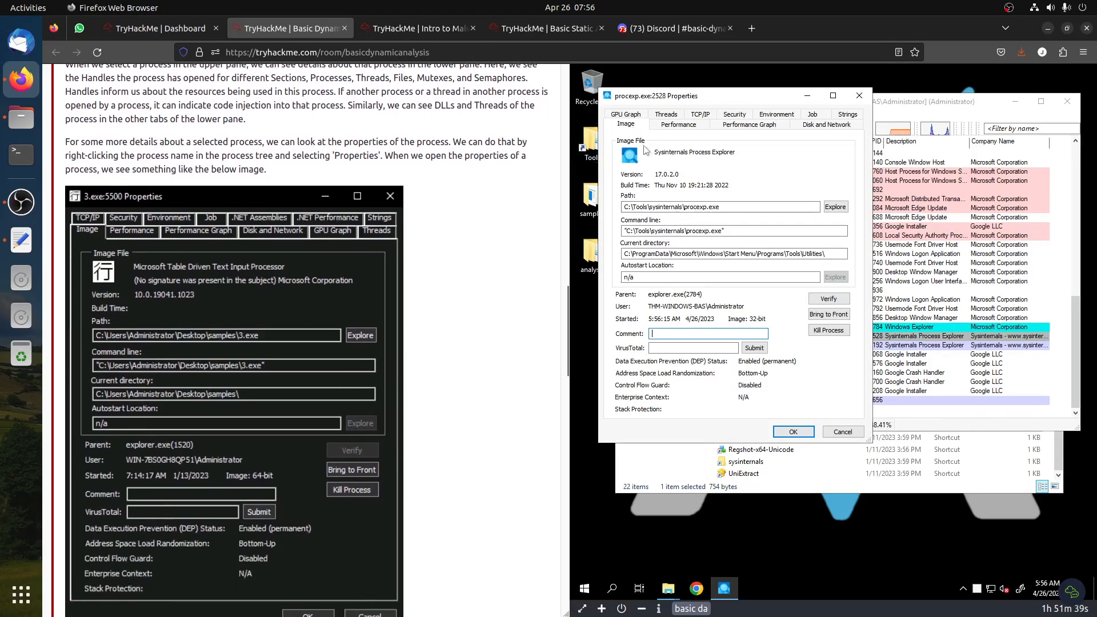
# Verify the procexp.exe image signature and select the verified publisher text
pyautogui.click(829, 299)
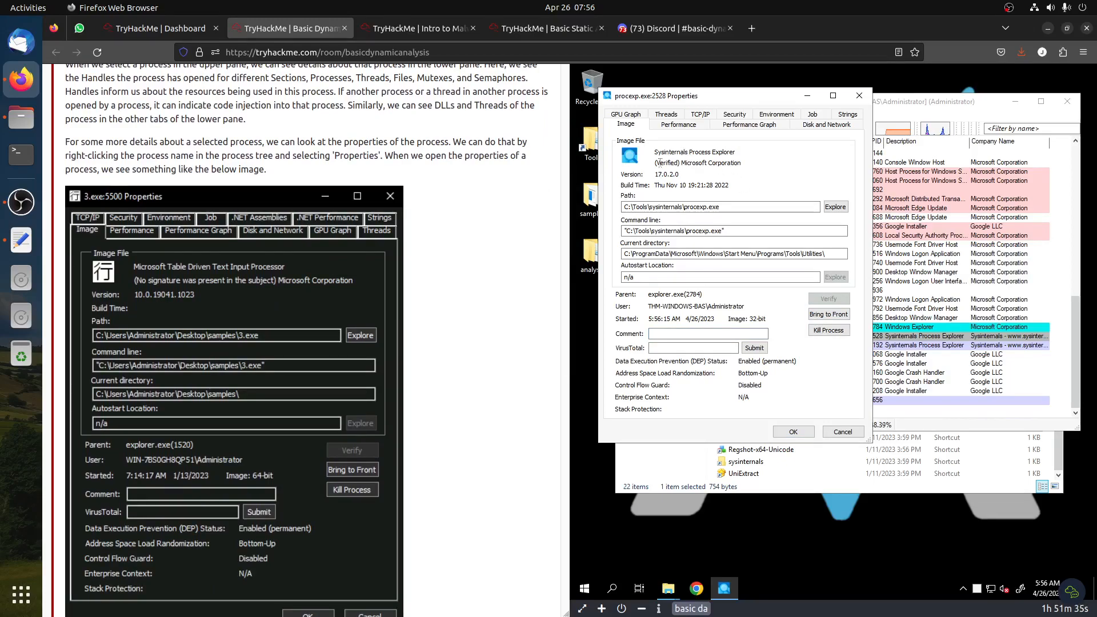
pyautogui.moveTo(740, 165); pyautogui.dragTo(660, 164)
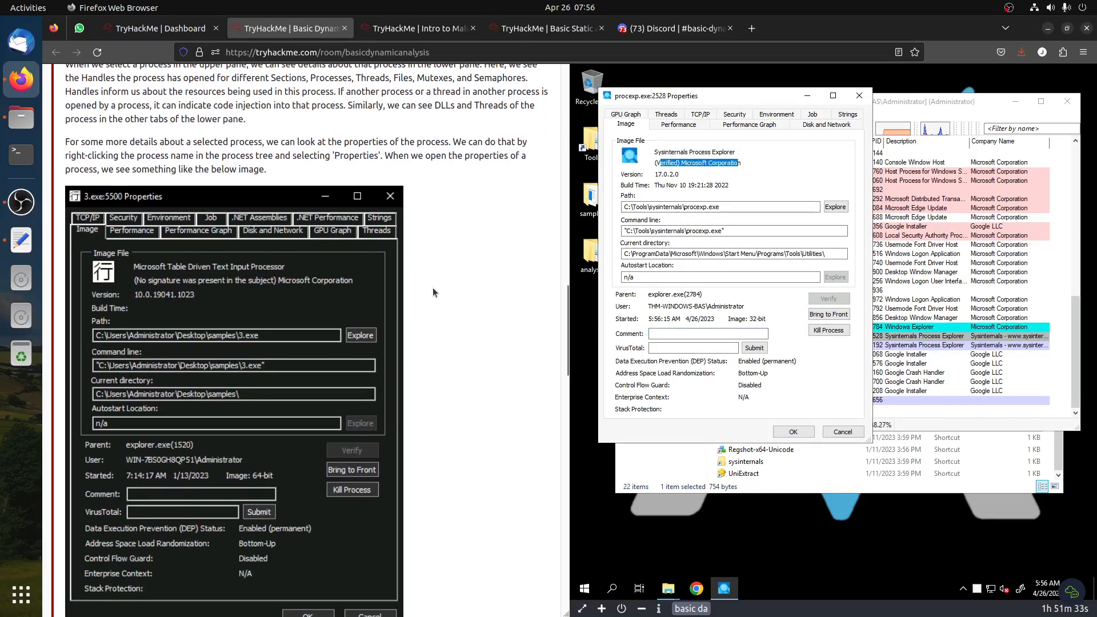
pyautogui.scroll(15, 433, 291)
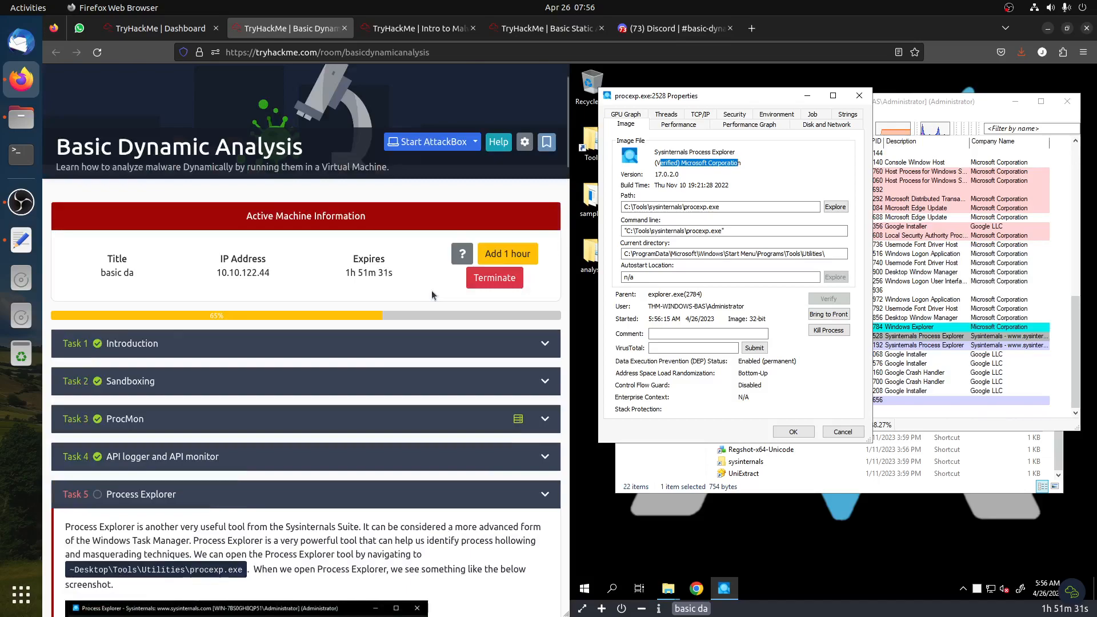
pyautogui.scroll(-15, 226, 357)
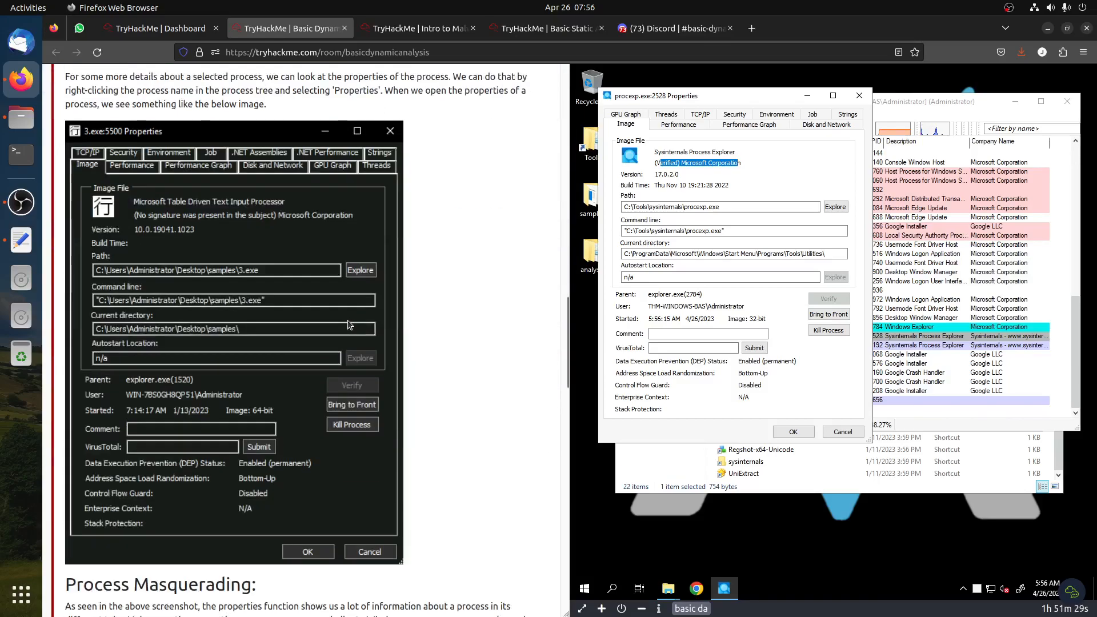
pyautogui.scroll(-5, 349, 324)
pyautogui.moveTo(111, 258); pyautogui.dragTo(64, 258)
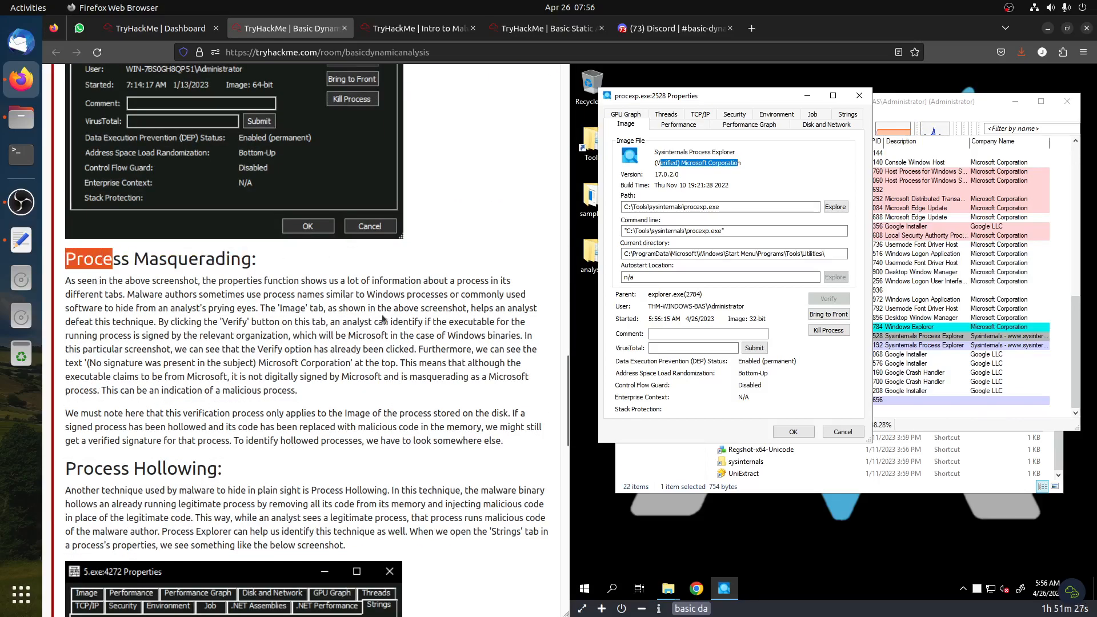
pyautogui.scroll(-3, 333, 461)
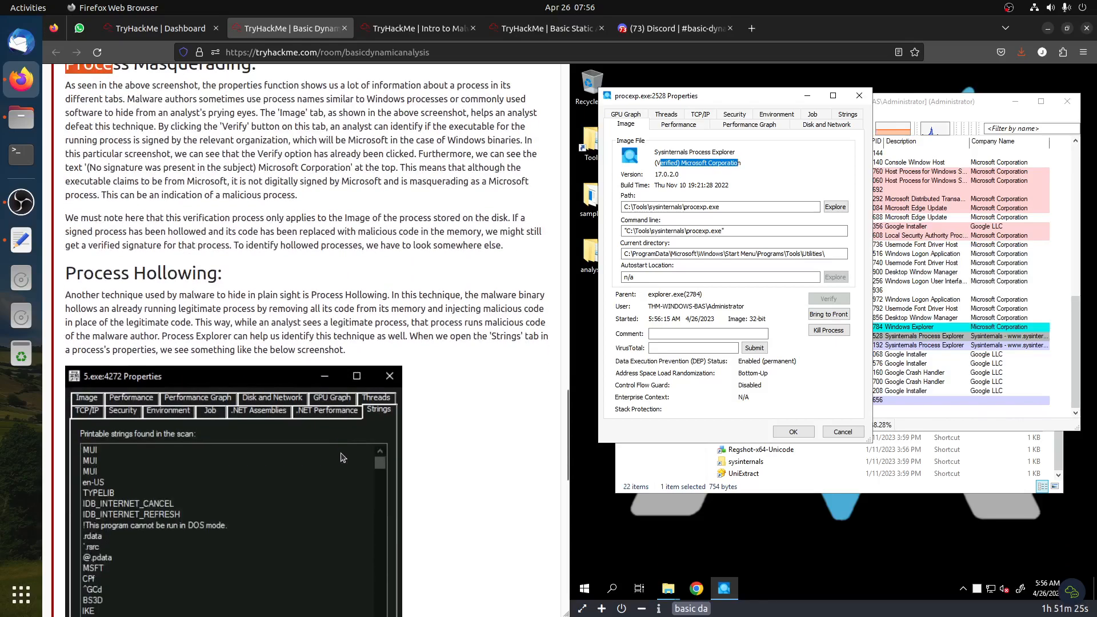
pyautogui.click(681, 164)
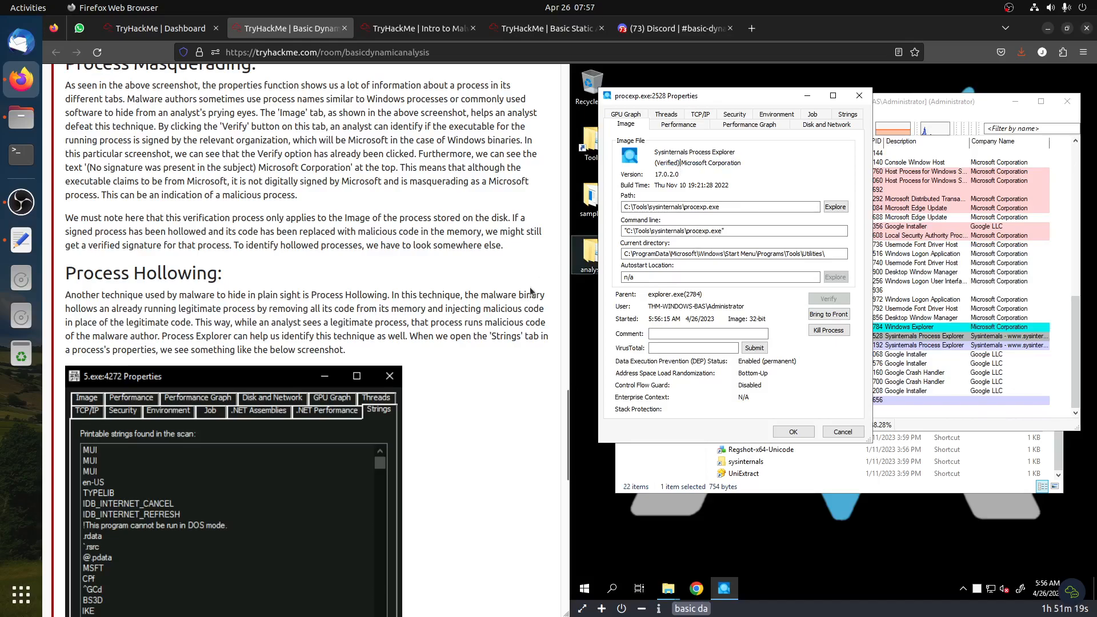
# Read the Process Masquerading and Process Hollowing sections of the Process Explorer task
pyautogui.scroll(-3, 492, 304)
pyautogui.scroll(12, 492, 304)
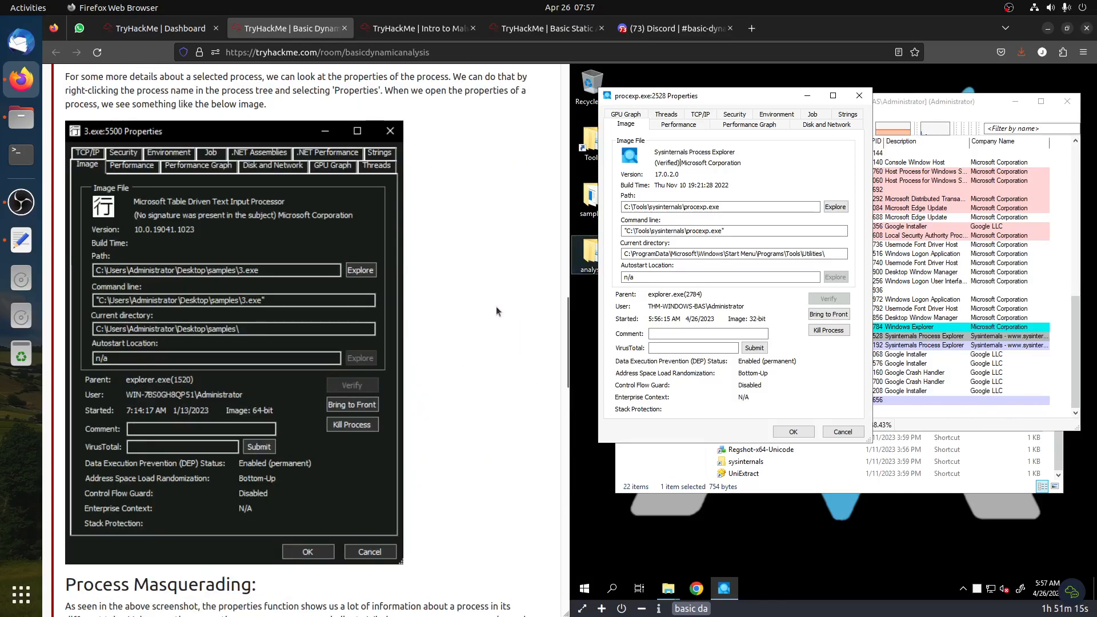
pyautogui.scroll(5, 496, 306)
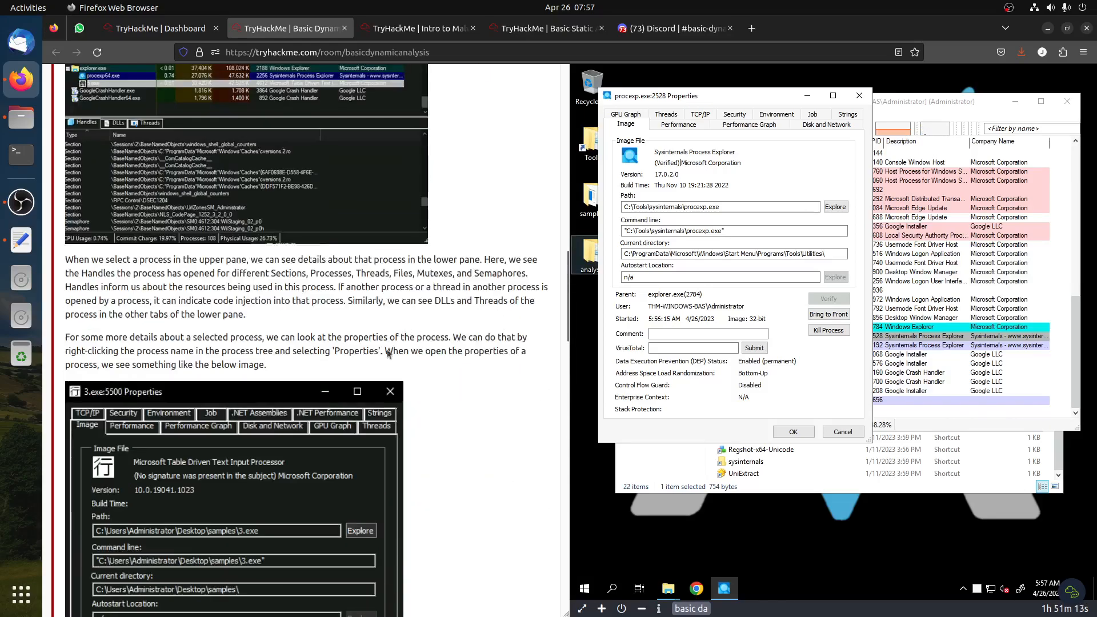
pyautogui.scroll(-3, 313, 385)
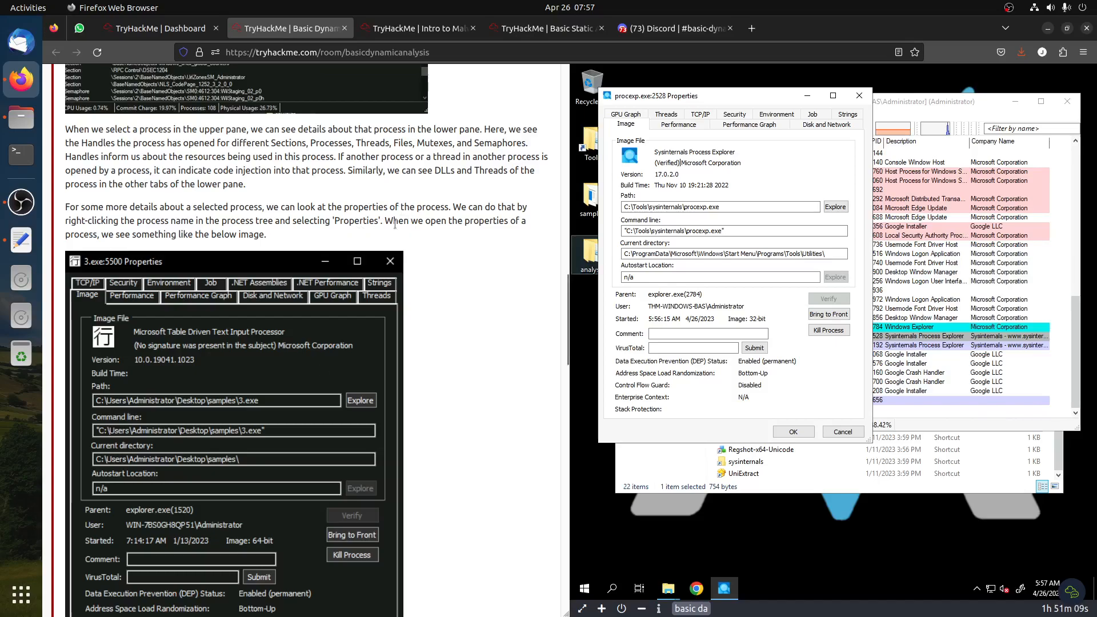
pyautogui.scroll(-10, 322, 318)
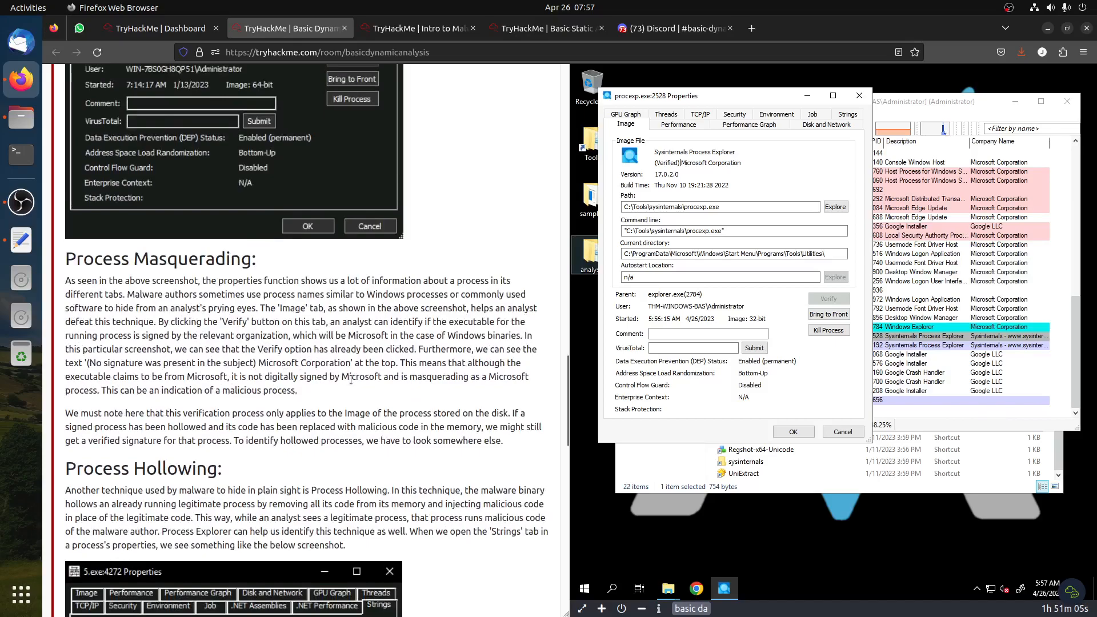
pyautogui.moveTo(260, 363); pyautogui.dragTo(391, 349)
pyautogui.click(391, 349)
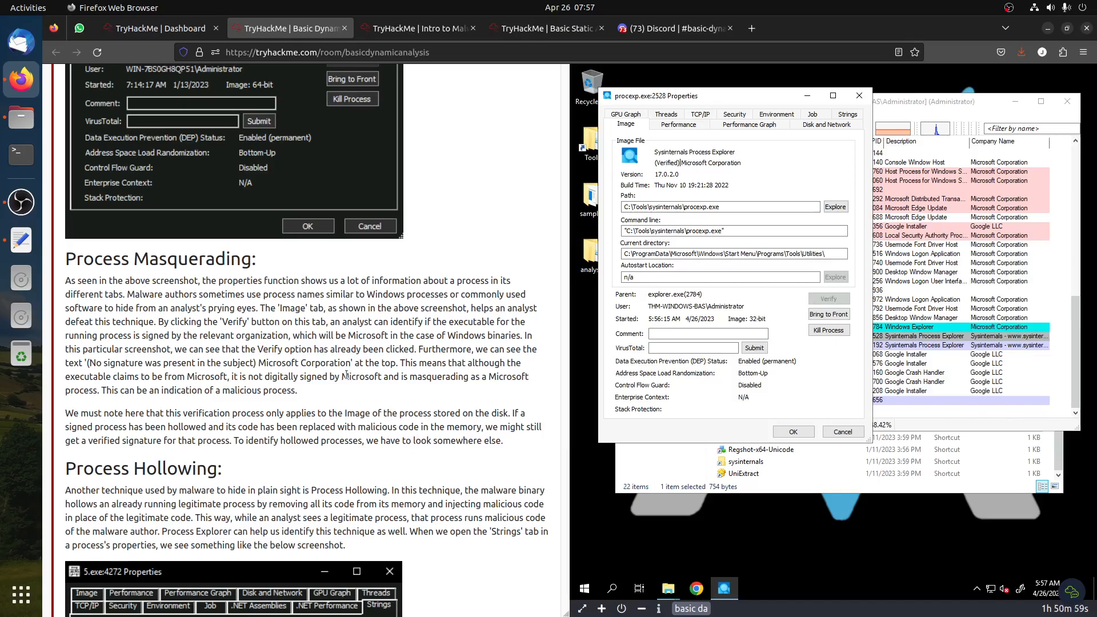
# Open the Strings tab of the procexp.exe properties and switch between Image and Memory strings
pyautogui.click(849, 116)
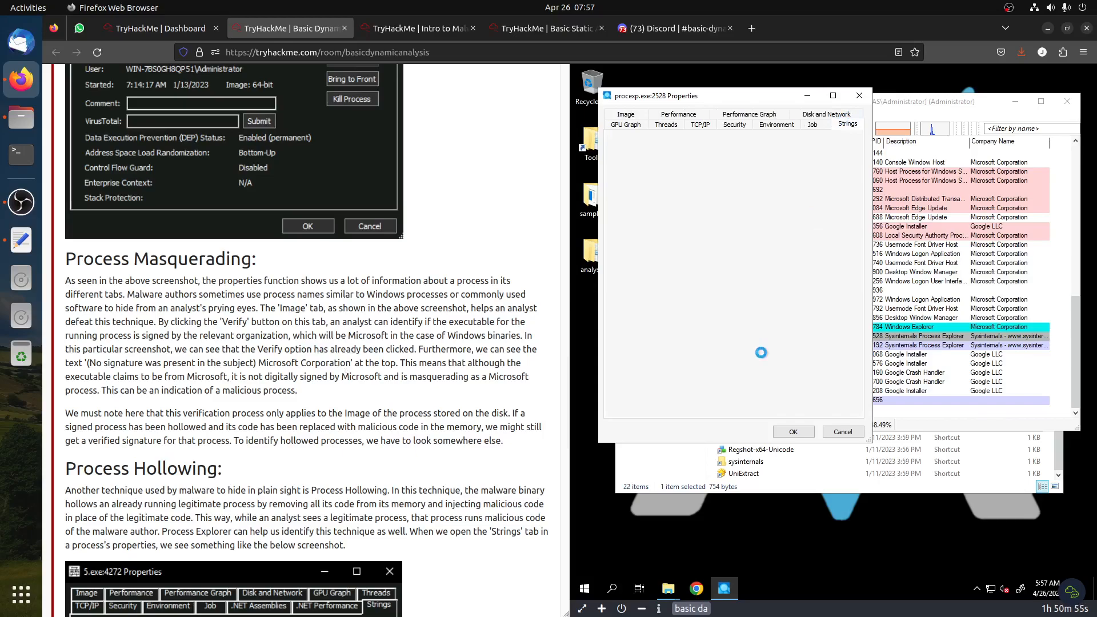
pyautogui.scroll(-3, 365, 349)
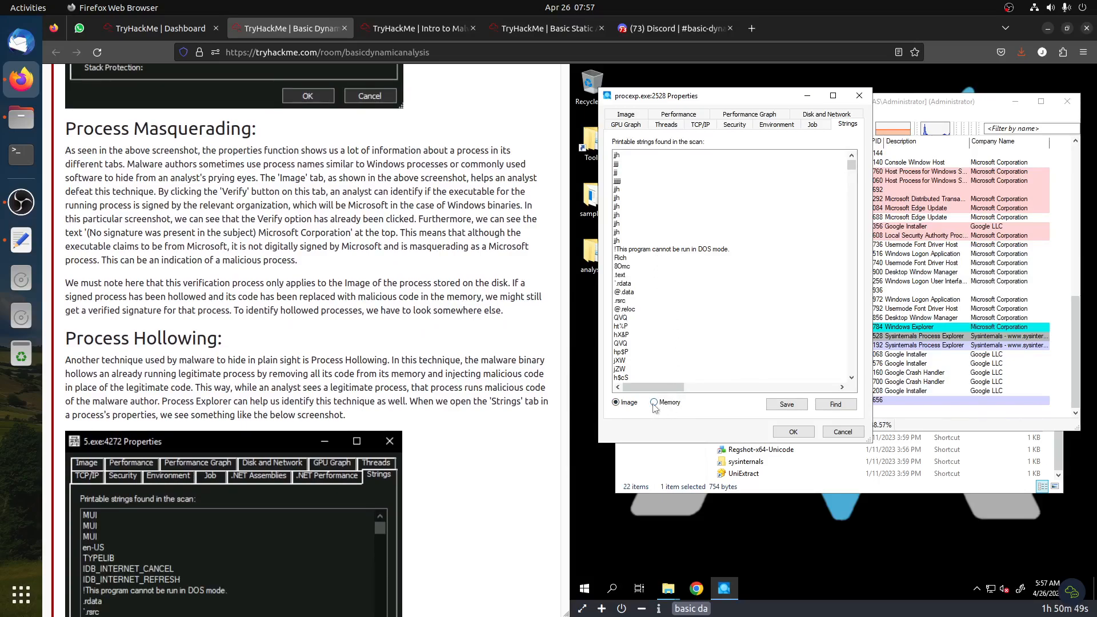
pyautogui.click(624, 403)
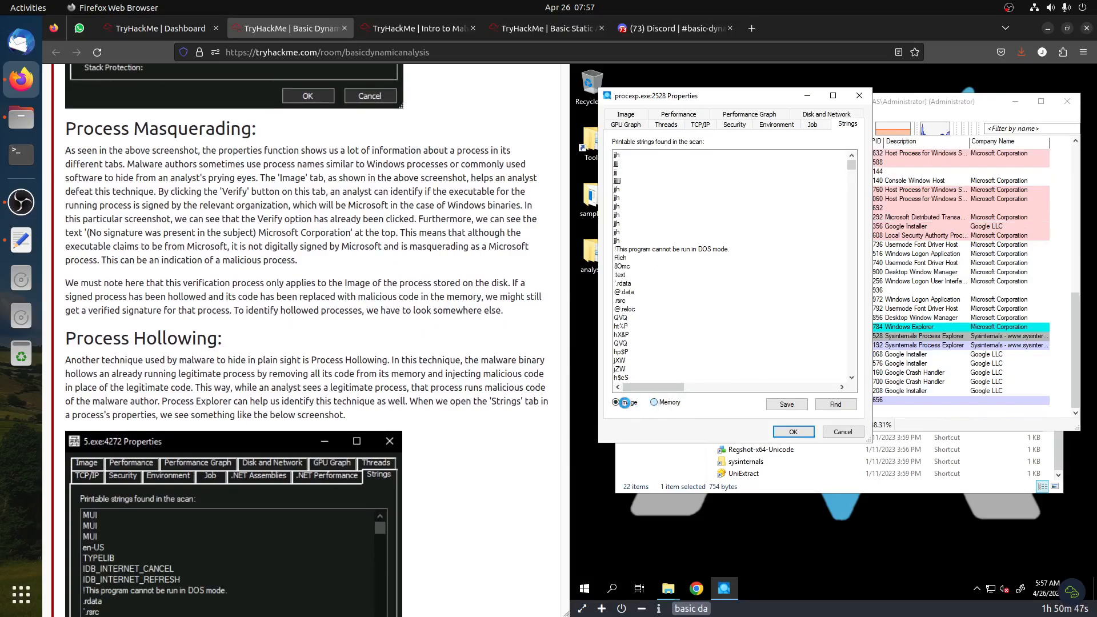
pyautogui.click(670, 401)
pyautogui.click(629, 402)
pyautogui.scroll(-5, 287, 364)
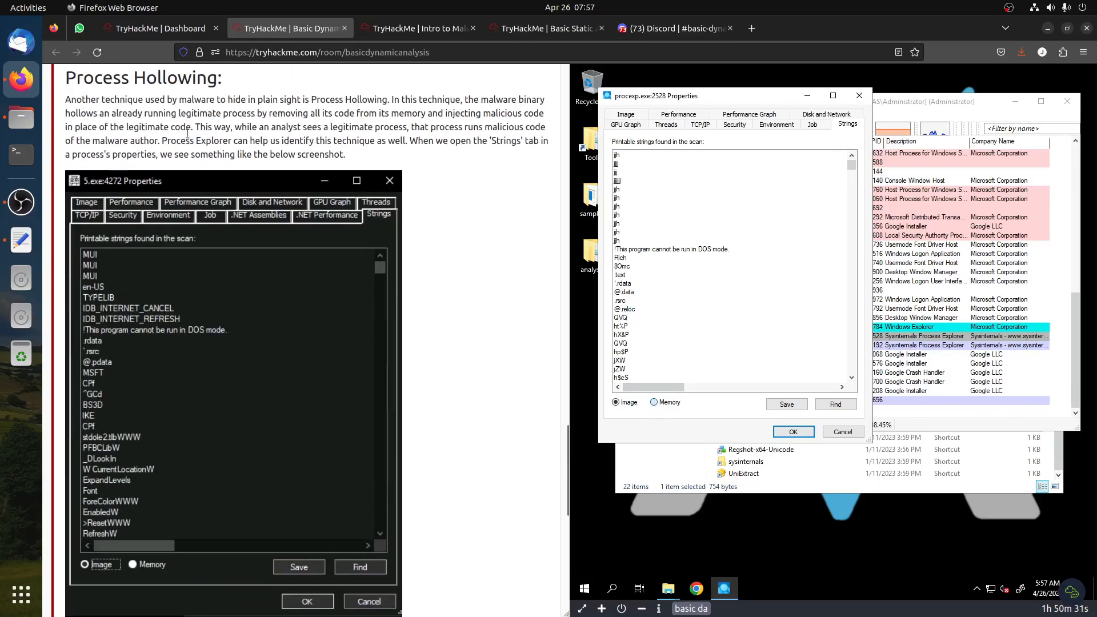
# Close the properties window and switch the Process Explorer lower pane to show handles
pyautogui.moveTo(132, 73); pyautogui.dragTo(236, 80)
pyautogui.scroll(-7, 476, 349)
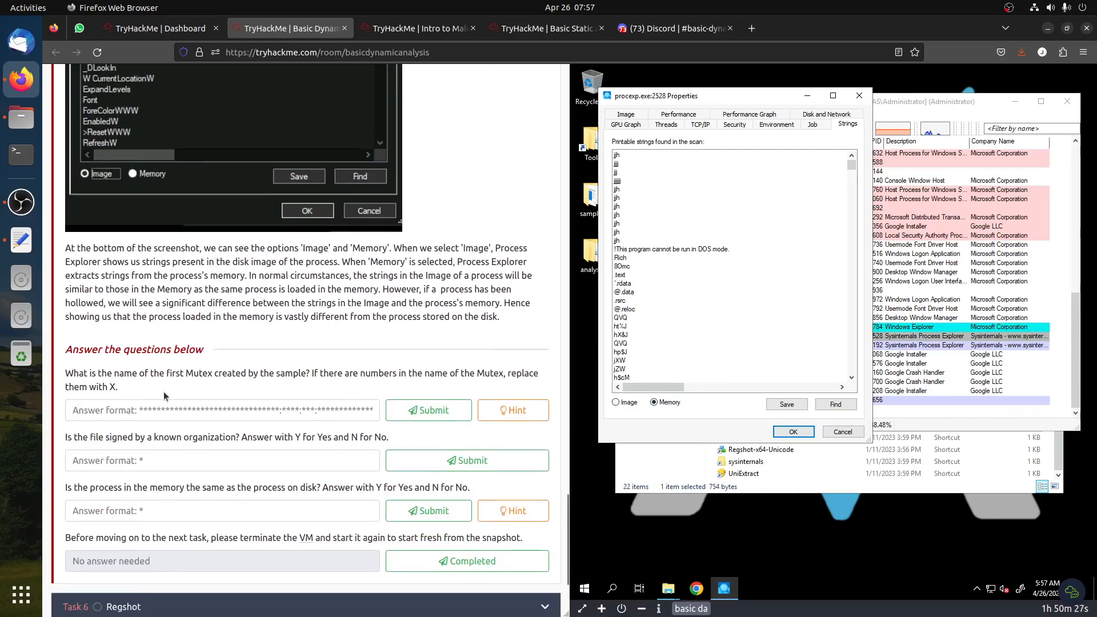
pyautogui.click(859, 96)
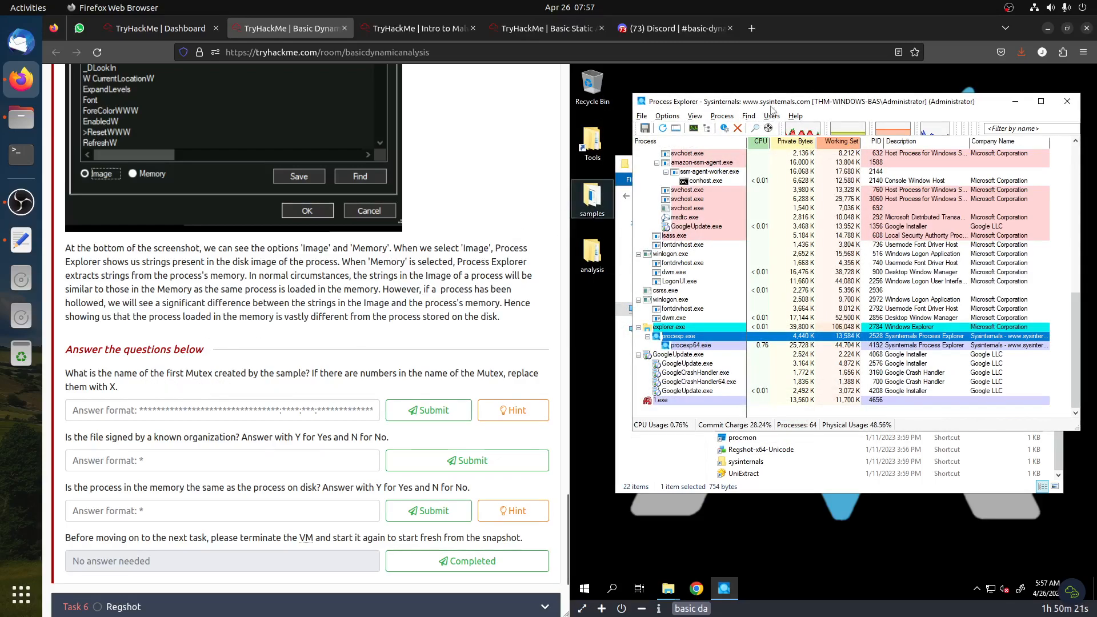
pyautogui.click(721, 117)
pyautogui.moveTo(692, 117)
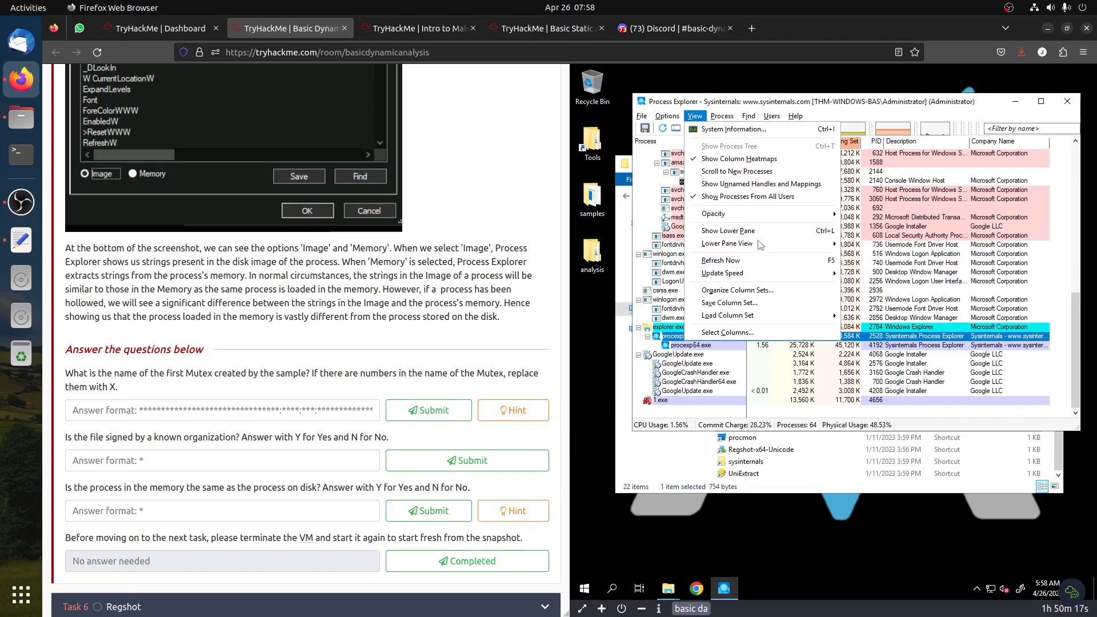
pyautogui.moveTo(760, 242)
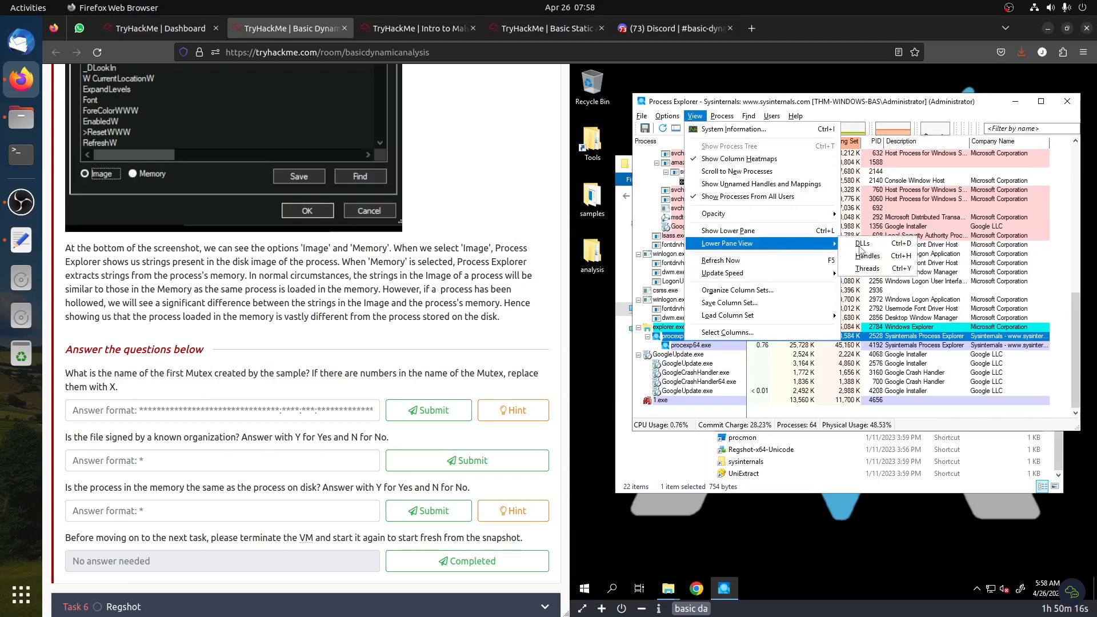
pyautogui.click(873, 258)
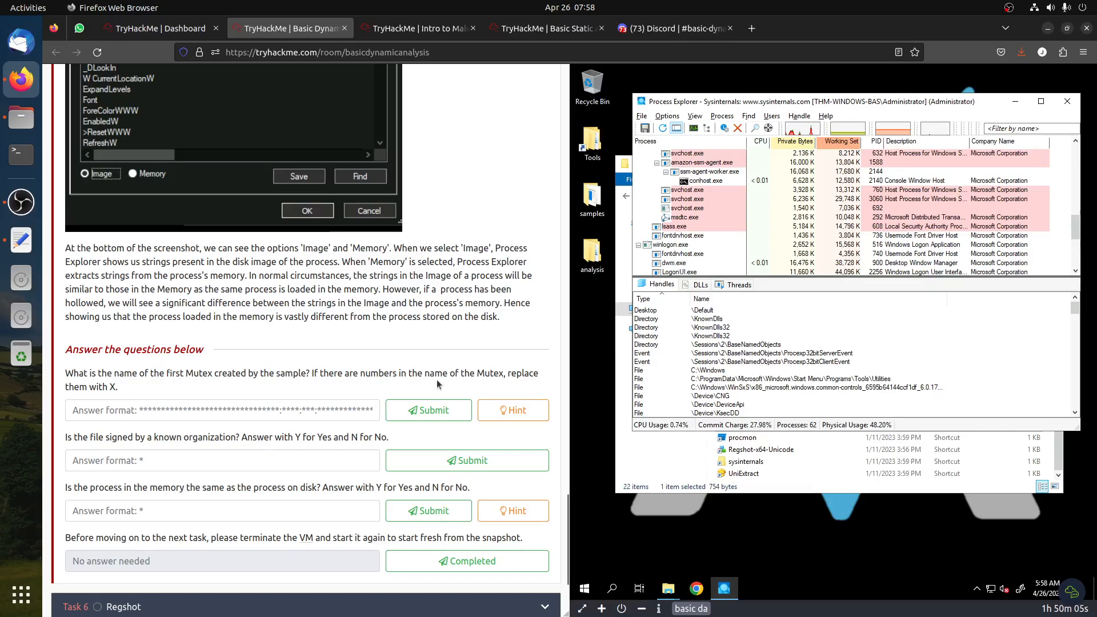
# Open the hint for the first Mutex question and dismiss it
pyautogui.click(516, 412)
pyautogui.moveTo(514, 126); pyautogui.dragTo(553, 126)
pyautogui.click(553, 126)
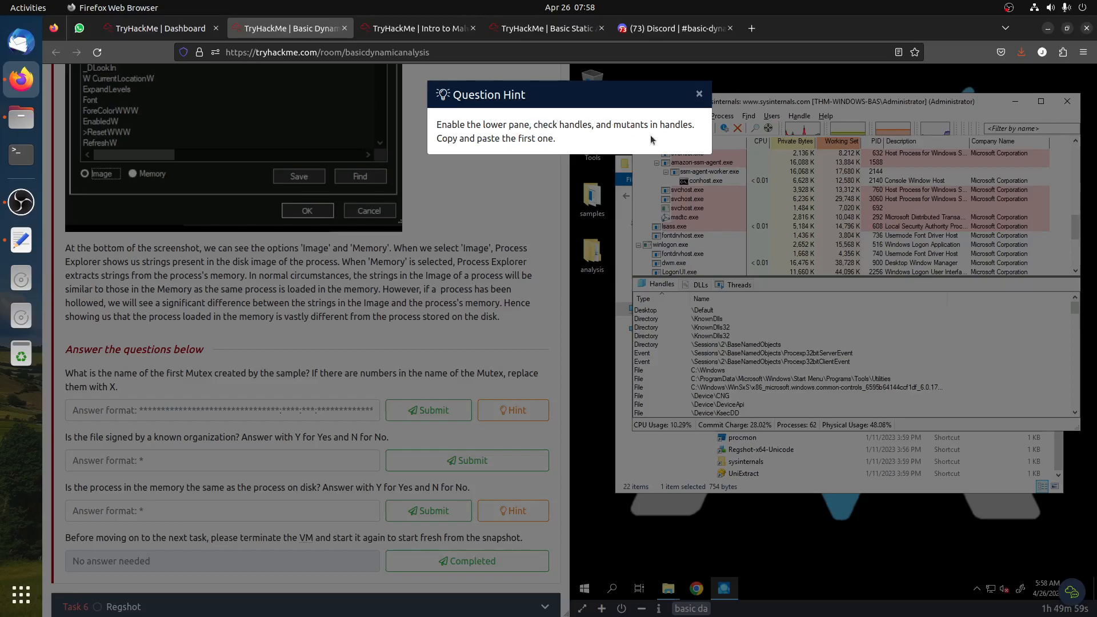
pyautogui.click(447, 278)
# Copy the name of the first Mutant handle and paste it into the first Mutex answer field
pyautogui.scroll(-3, 747, 377)
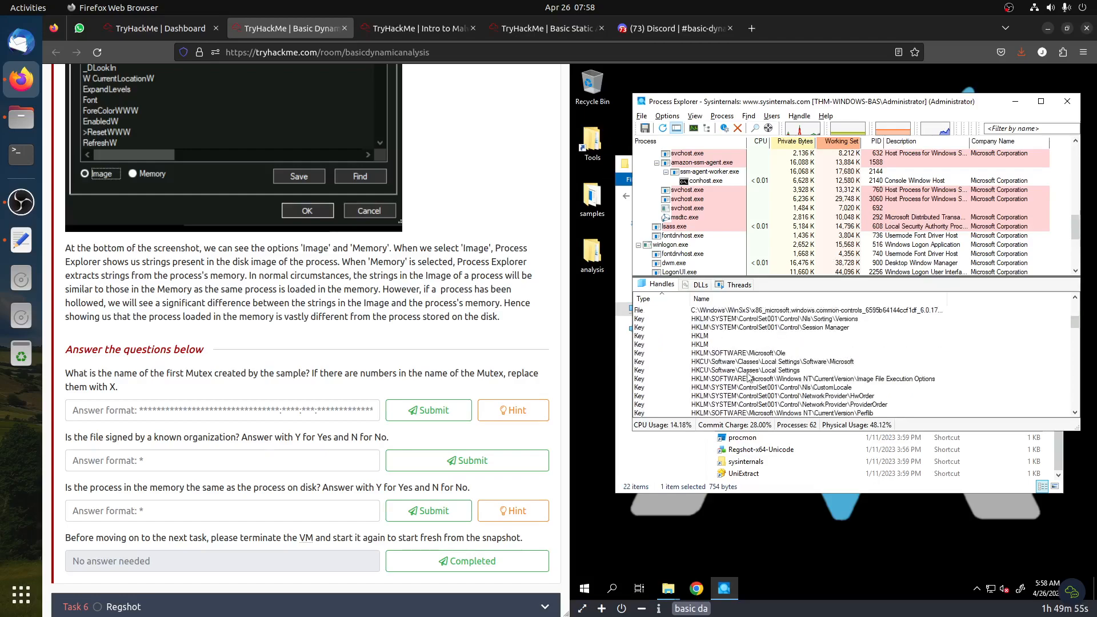
pyautogui.scroll(-10, 748, 377)
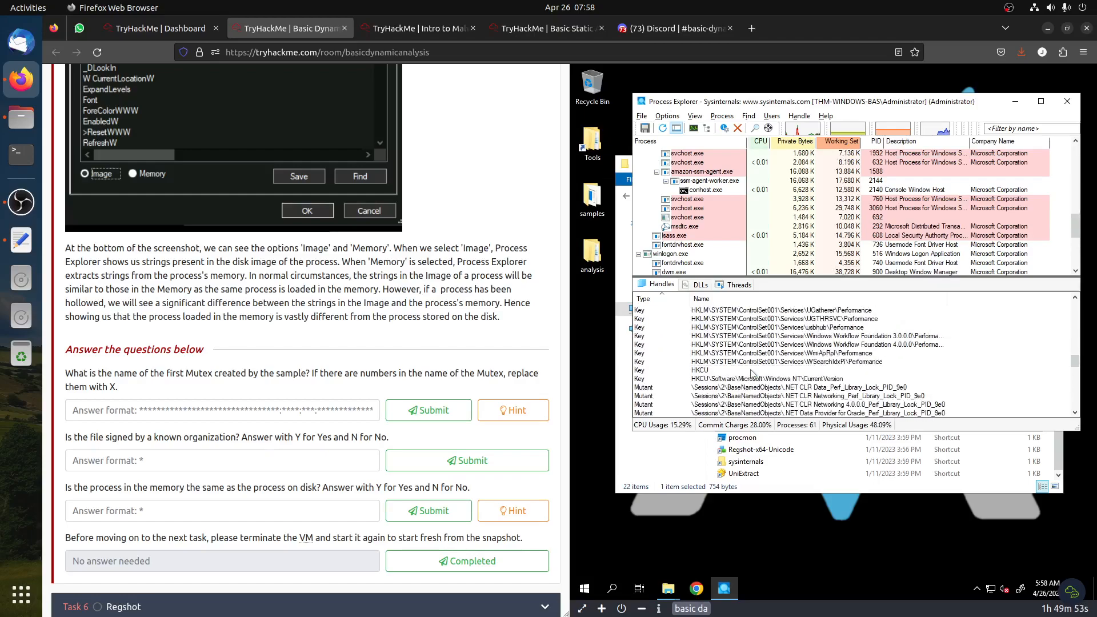
pyautogui.scroll(2, 679, 361)
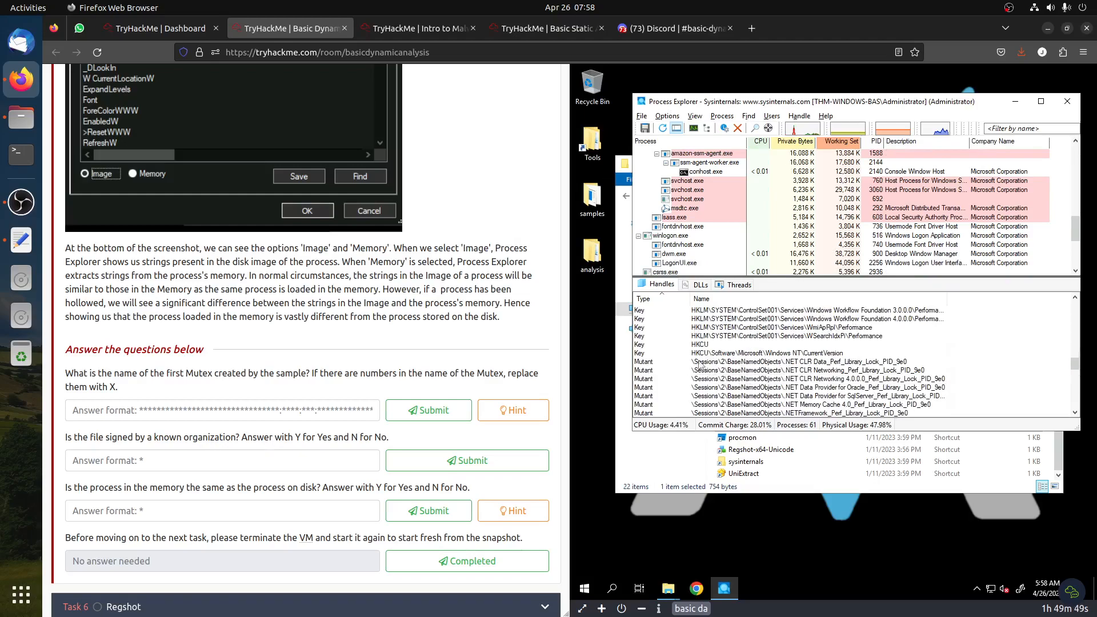
pyautogui.click(742, 363)
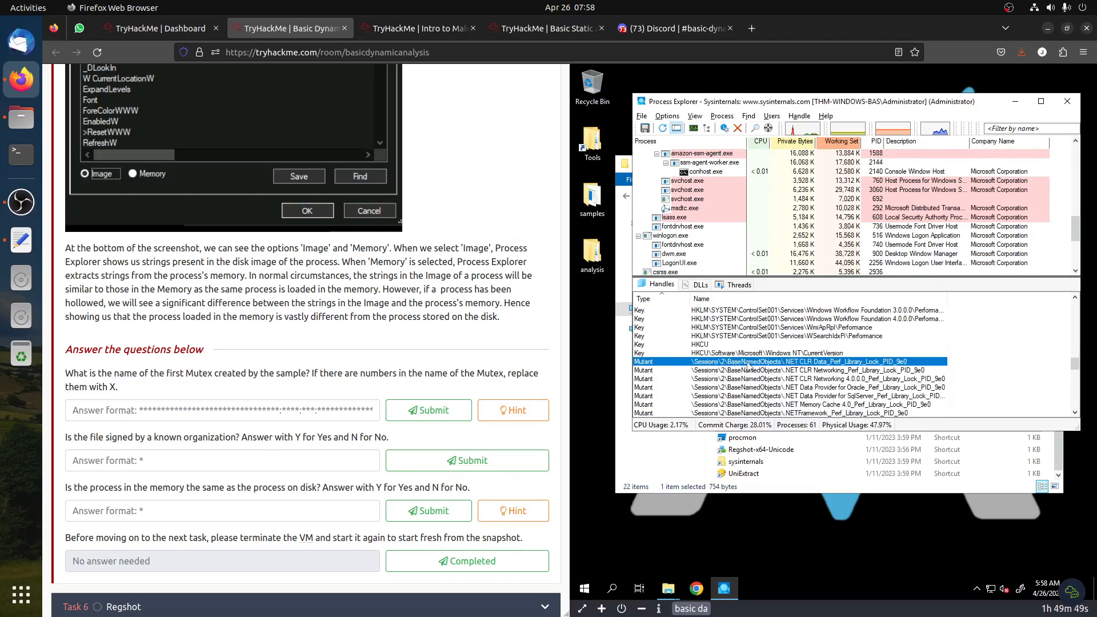
pyautogui.doubleClick(886, 364)
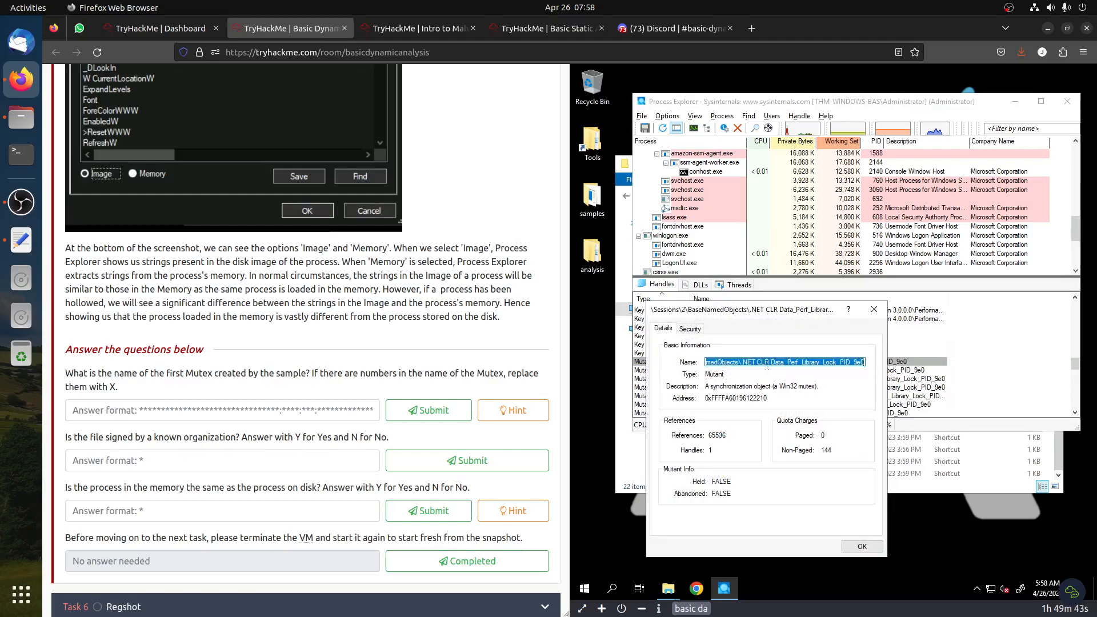
pyautogui.click(261, 409)
pyautogui.write('\\Sessions\\2\\BaseNamedObjects\\.NET CLR Data_Perf_Library_Lock_PID_9e0')
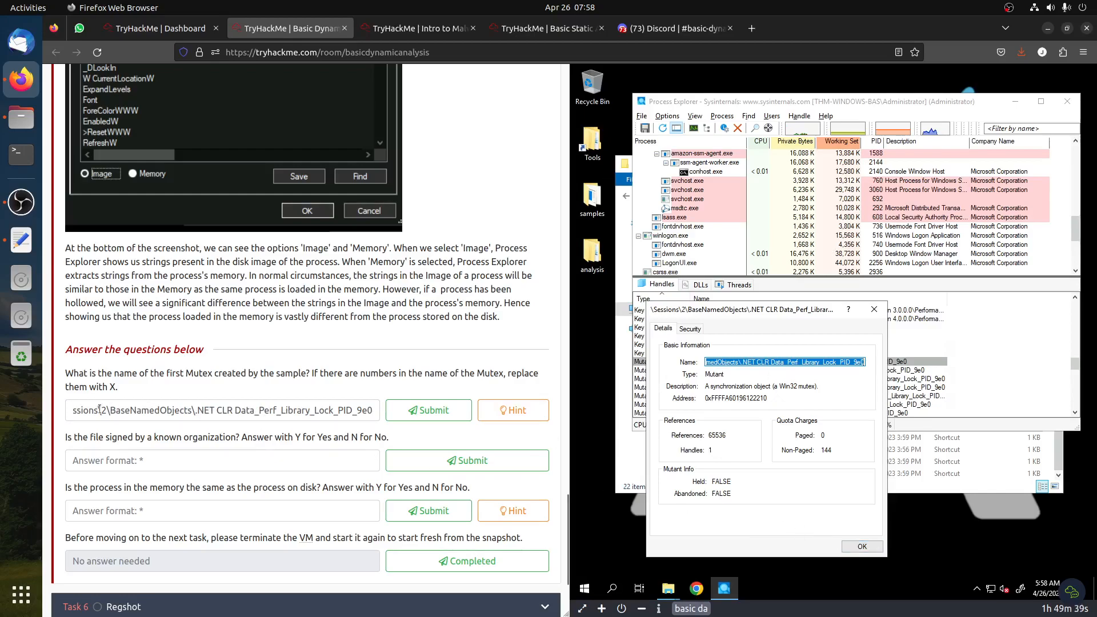
# Replace the session number 2 in the pasted mutex name with X
pyautogui.moveTo(103, 410); pyautogui.dragTo(53, 412)
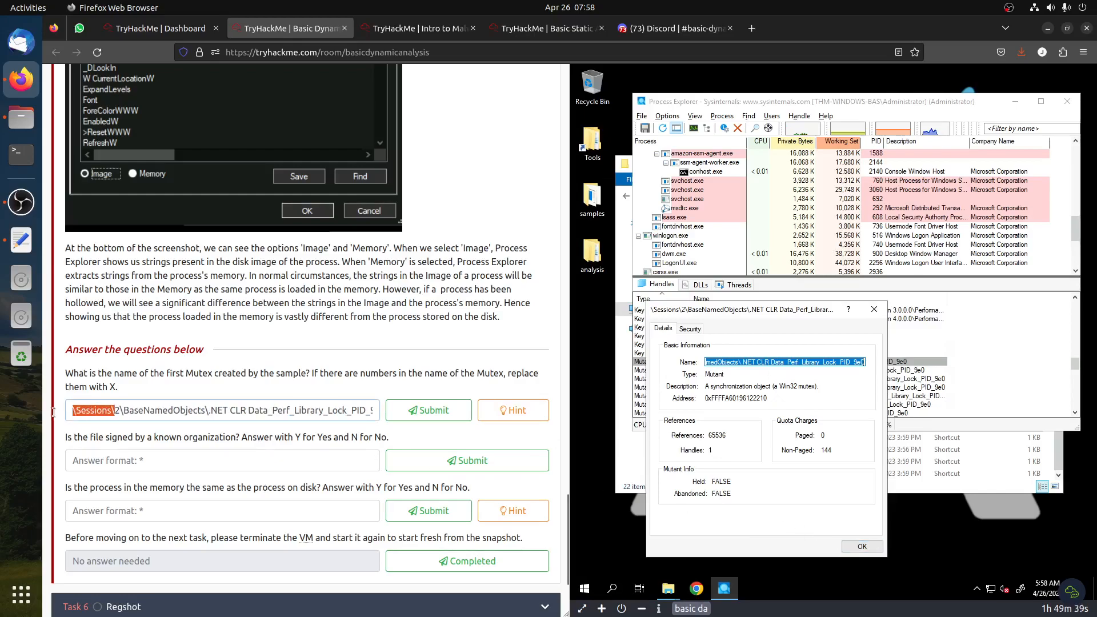
pyautogui.click(116, 401)
pyautogui.doubleClick(113, 387)
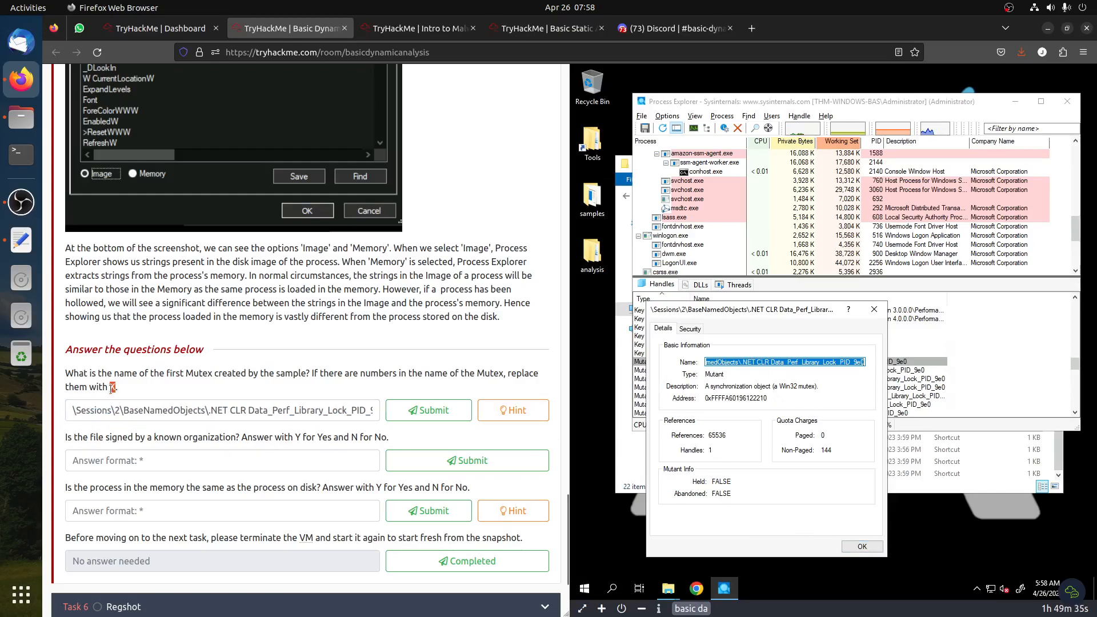
pyautogui.doubleClick(117, 411)
pyautogui.write('X')
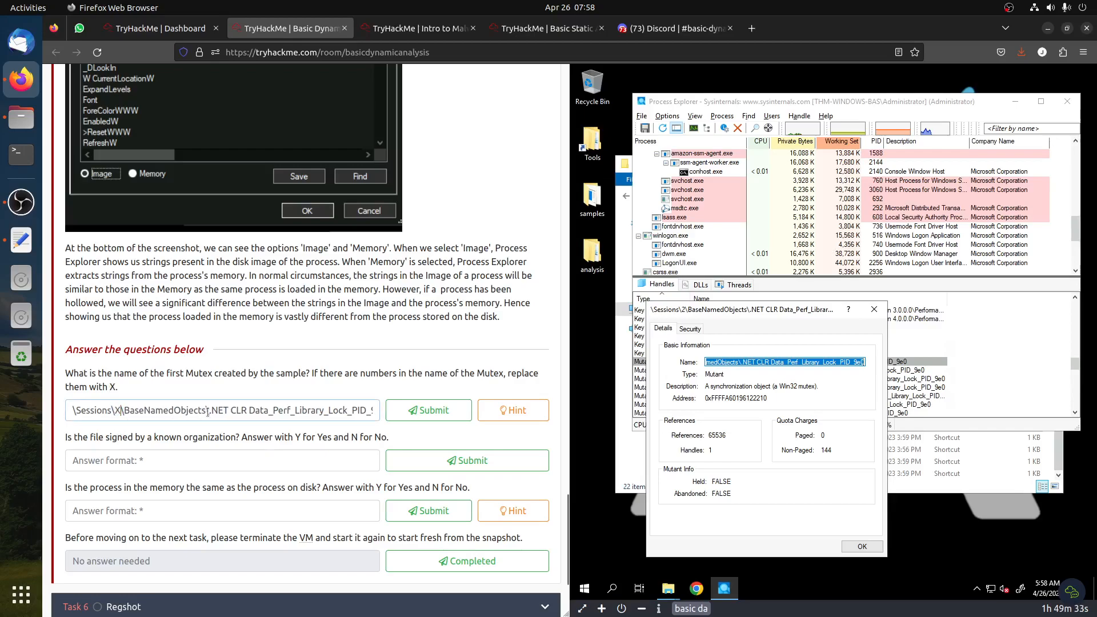
pyautogui.moveTo(352, 412); pyautogui.dragTo(388, 412)
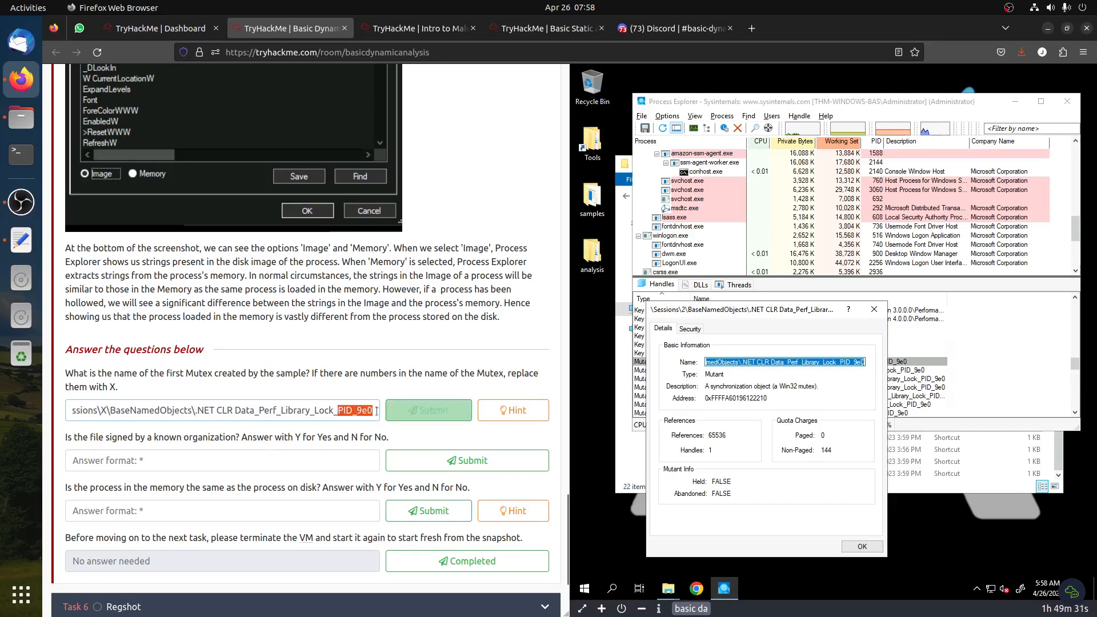
# Close the handle properties, replace the trailing PID digits with X, and submit the mutex answer
pyautogui.click(776, 392)
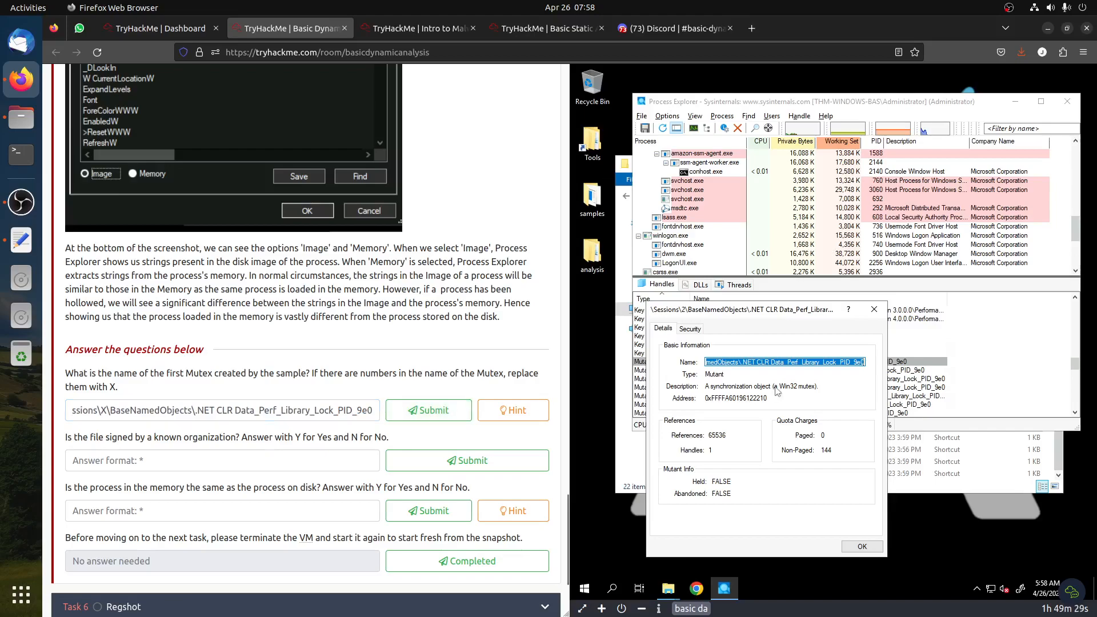
pyautogui.click(873, 309)
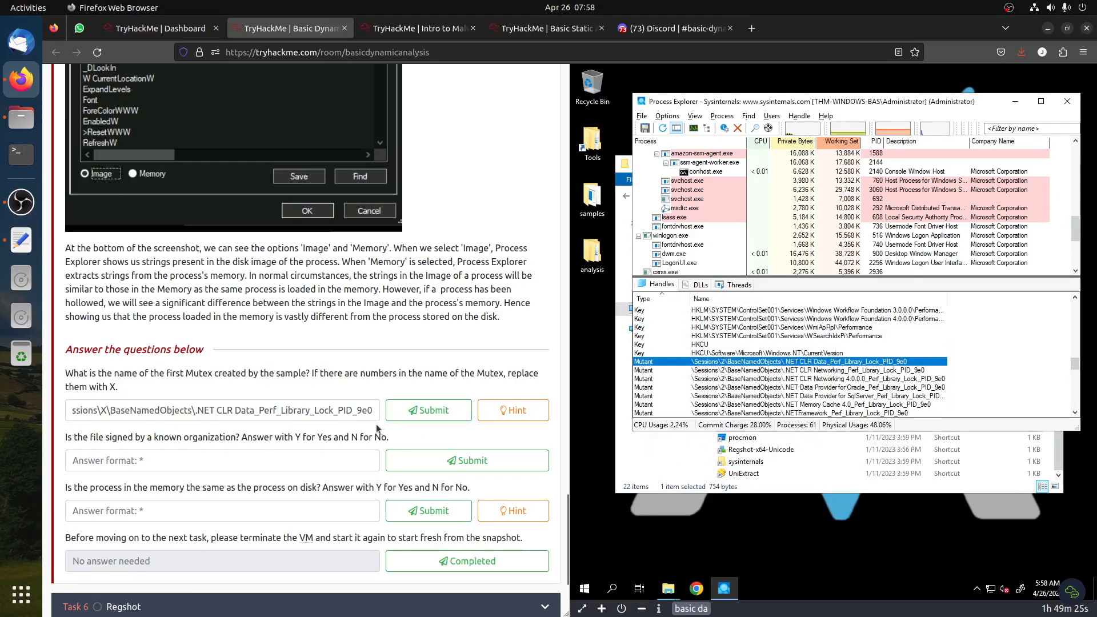
pyautogui.click(357, 413)
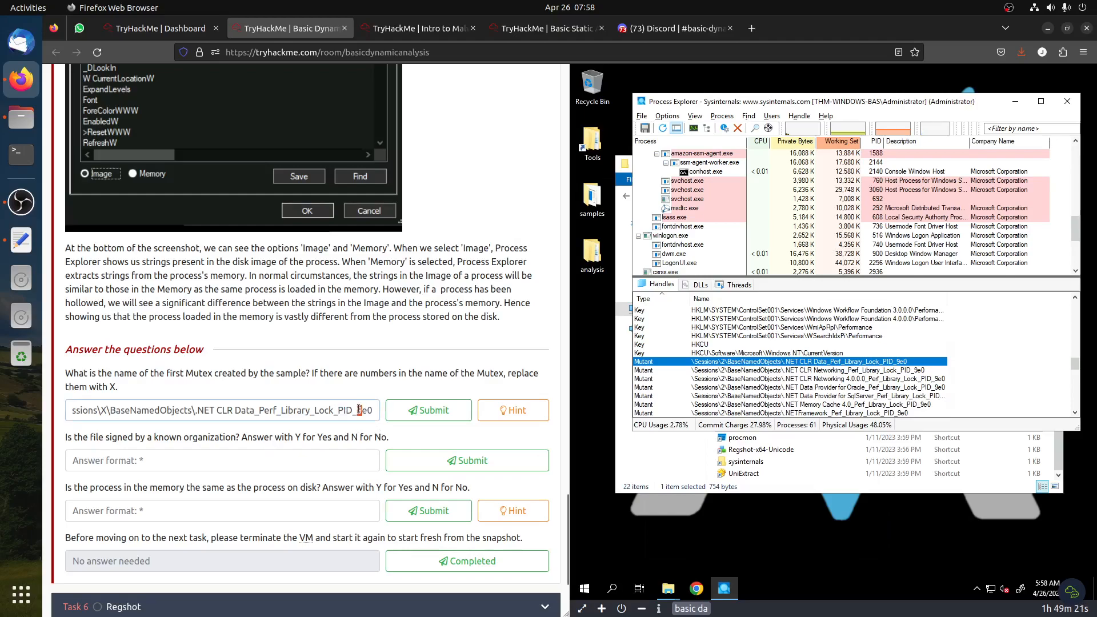
pyautogui.write('XeX')
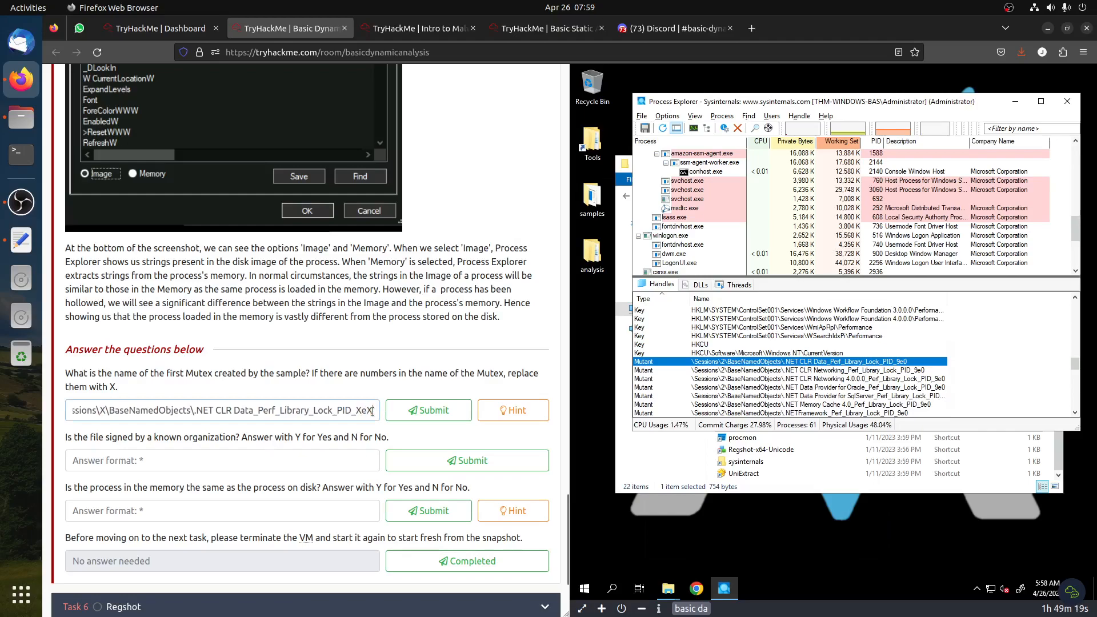
pyautogui.click(461, 421)
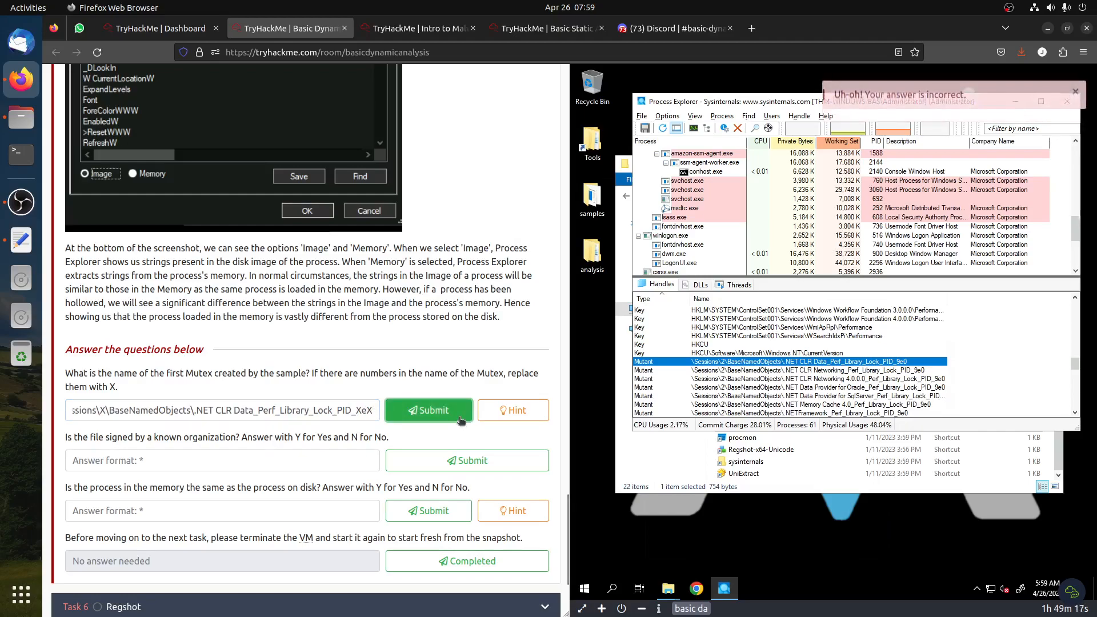
# Browse the process tree and handle list to find the sample's process
pyautogui.moveTo(195, 409); pyautogui.dragTo(2, 400)
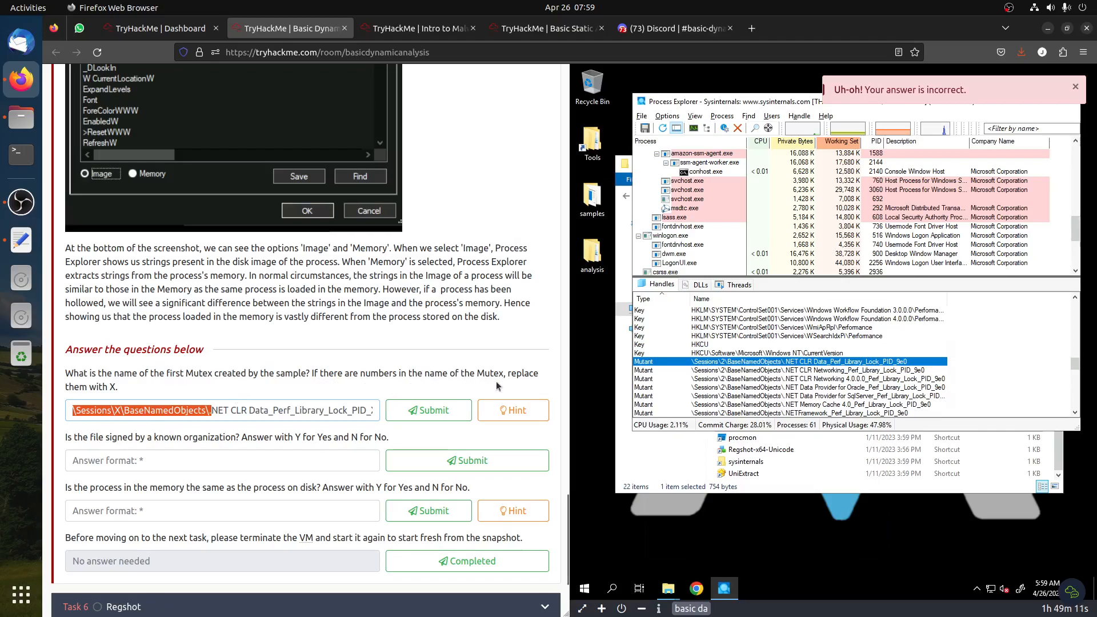
pyautogui.click(325, 414)
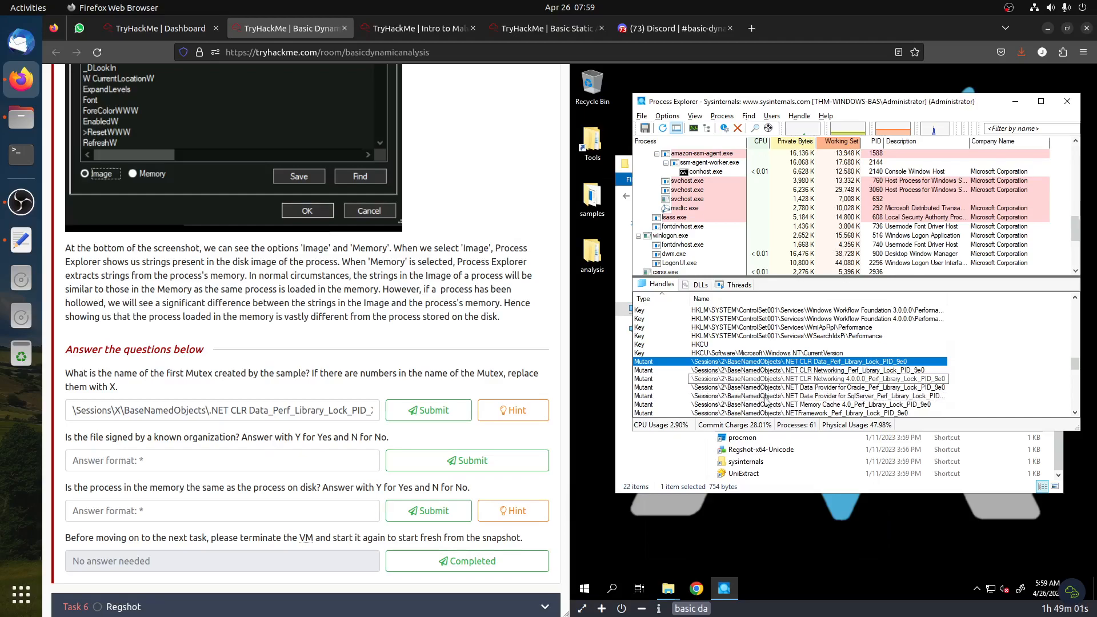
pyautogui.scroll(4, 760, 381)
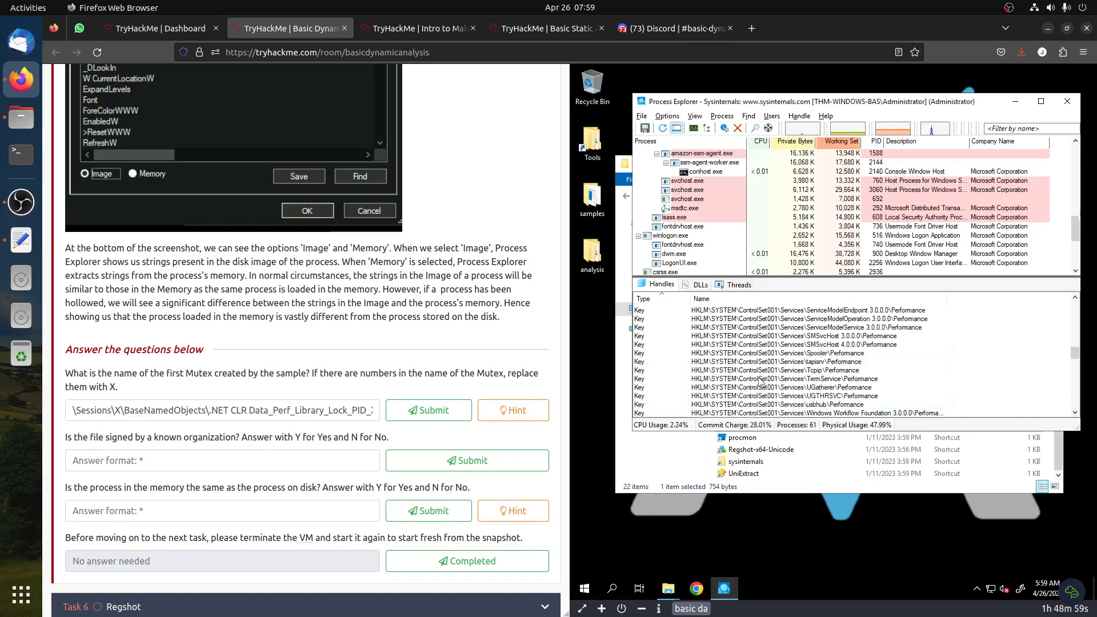
pyautogui.scroll(5, 761, 381)
pyautogui.scroll(4, 761, 381)
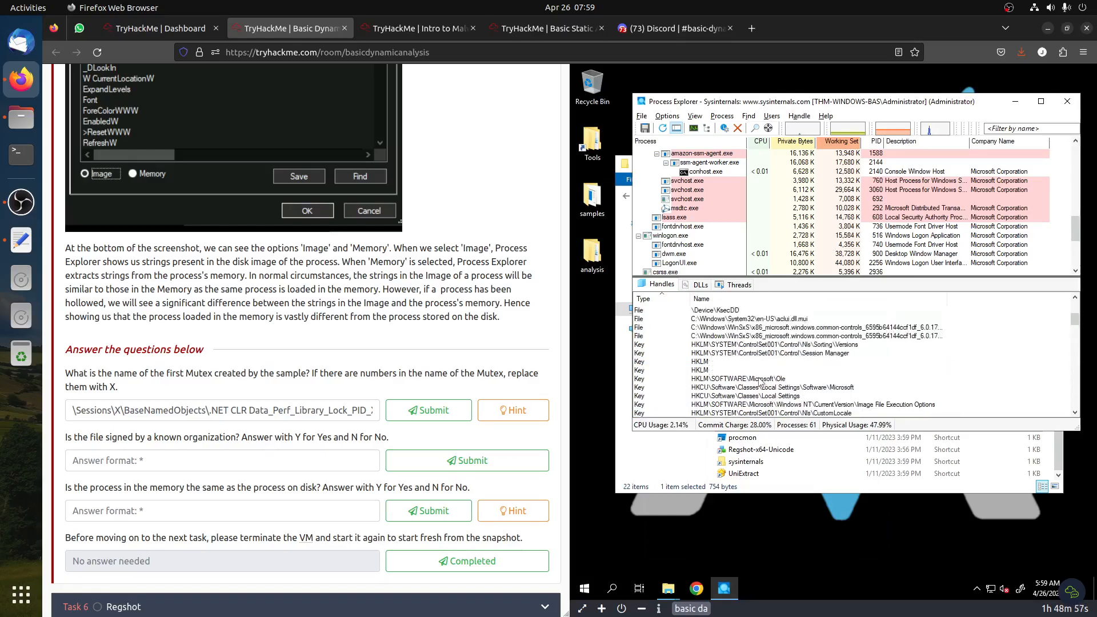
pyautogui.scroll(2, 761, 382)
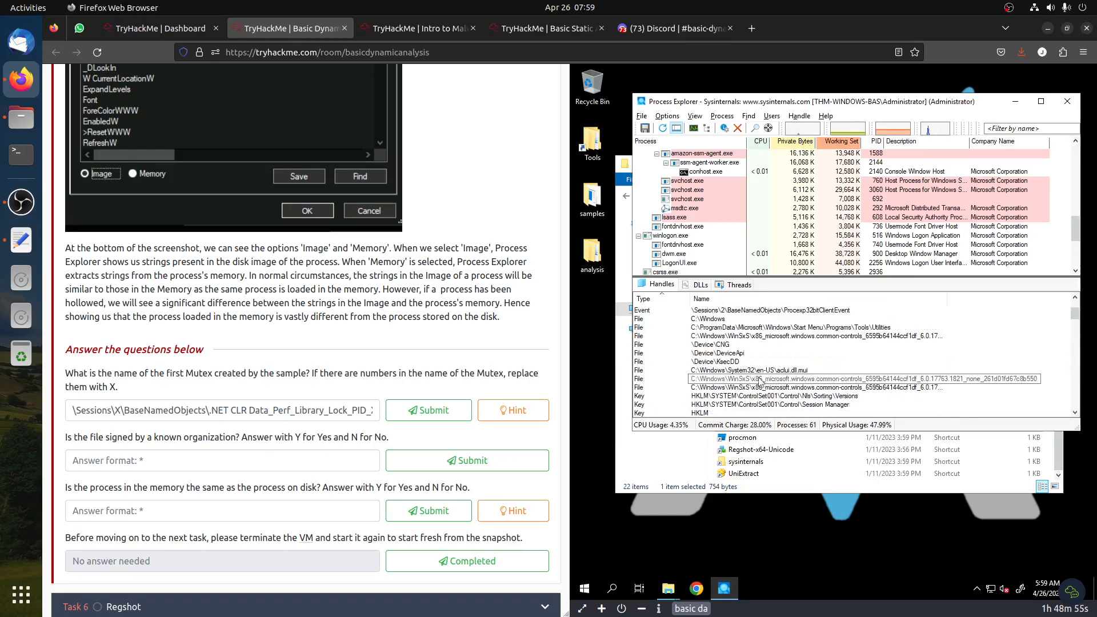
pyautogui.scroll(2, 761, 381)
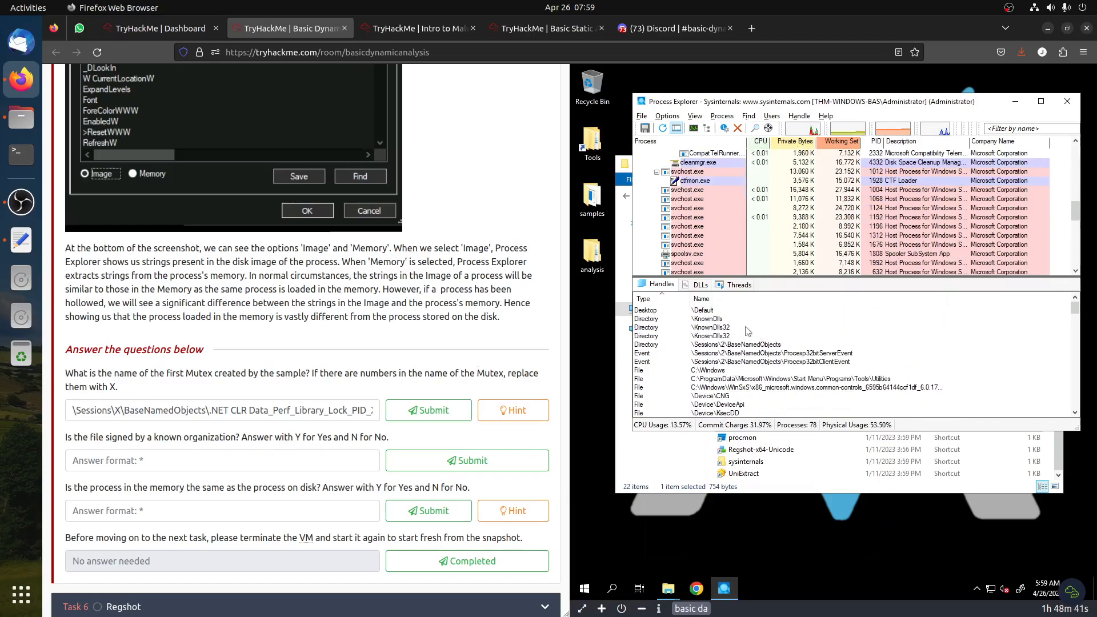
pyautogui.scroll(5, 715, 251)
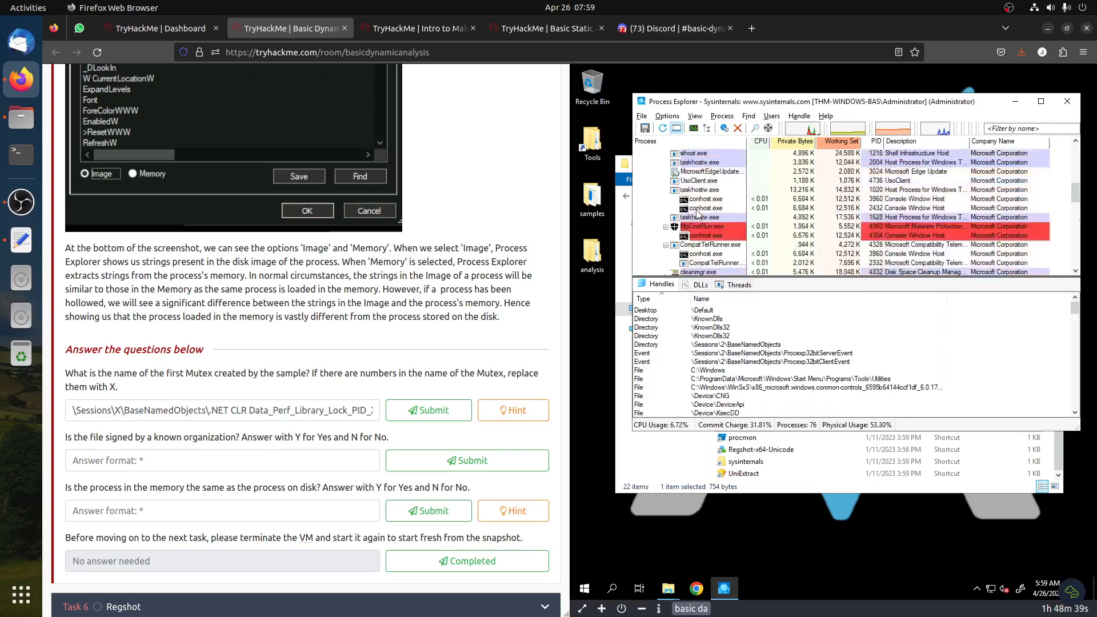
pyautogui.scroll(-10, 697, 214)
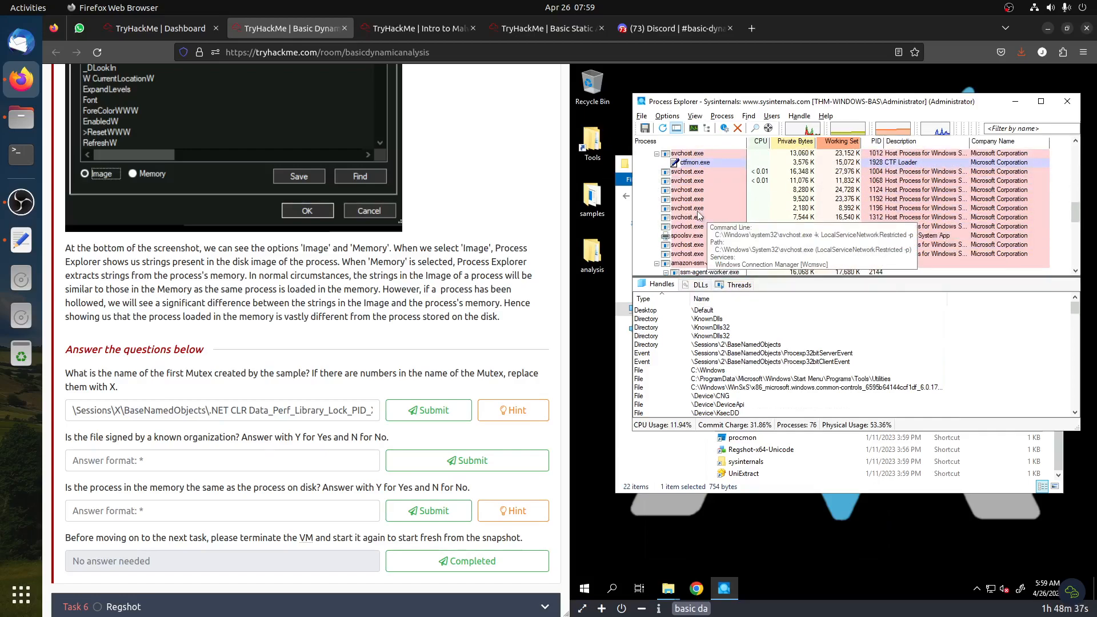
pyautogui.scroll(-1, 699, 214)
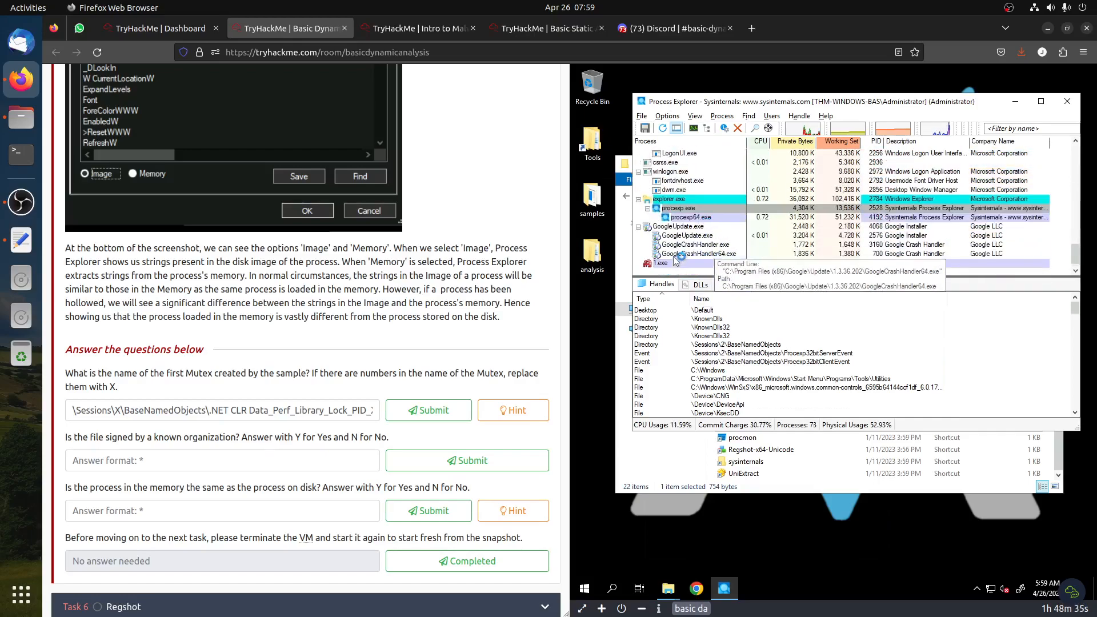
# Select the 1.exe process and open the properties of its first Mutant handle
pyautogui.click(675, 254)
pyautogui.click(672, 263)
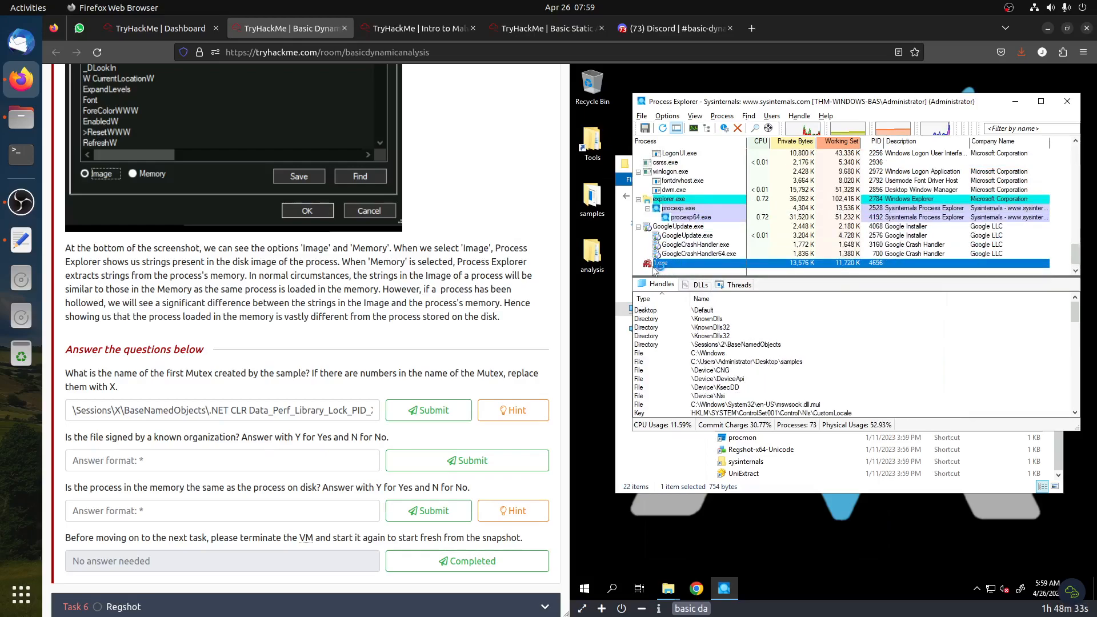
pyautogui.scroll(-1, 667, 268)
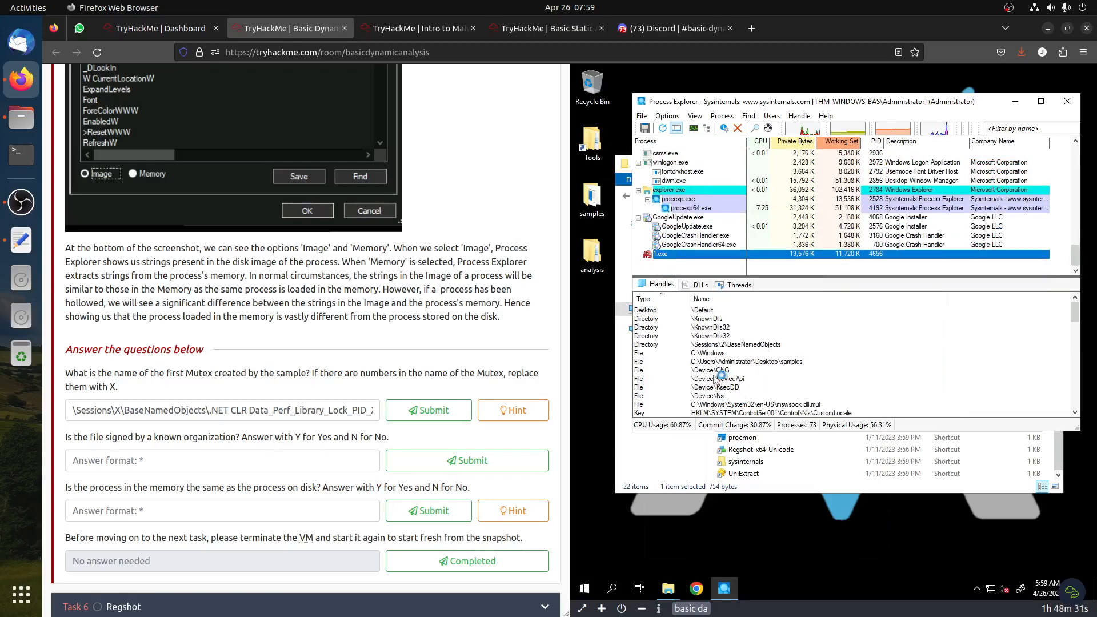
pyautogui.scroll(-10, 698, 379)
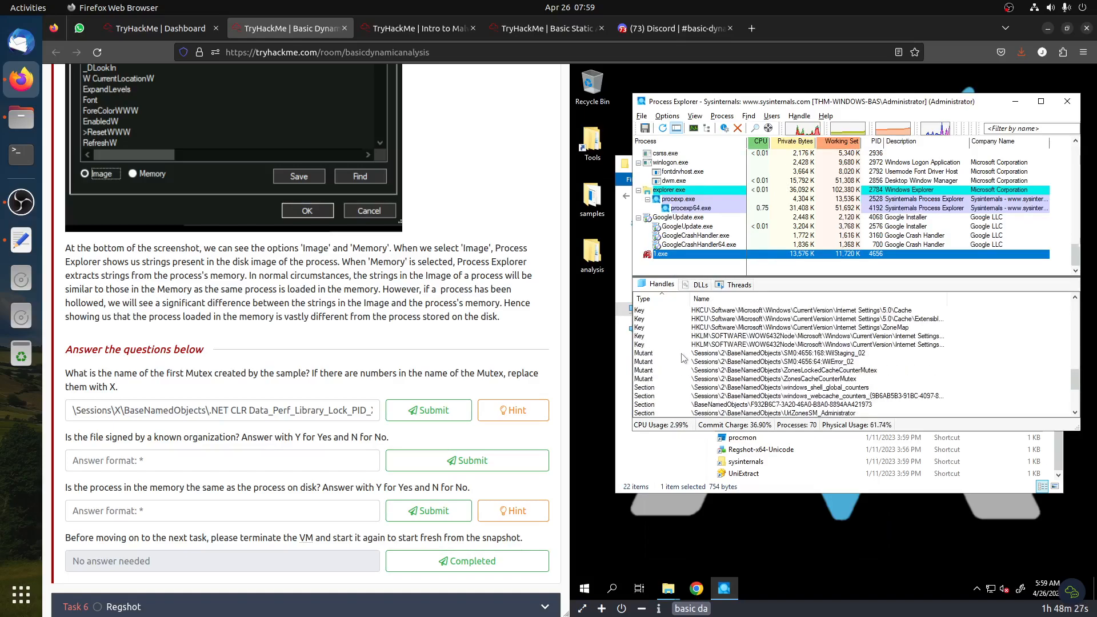
pyautogui.click(693, 355)
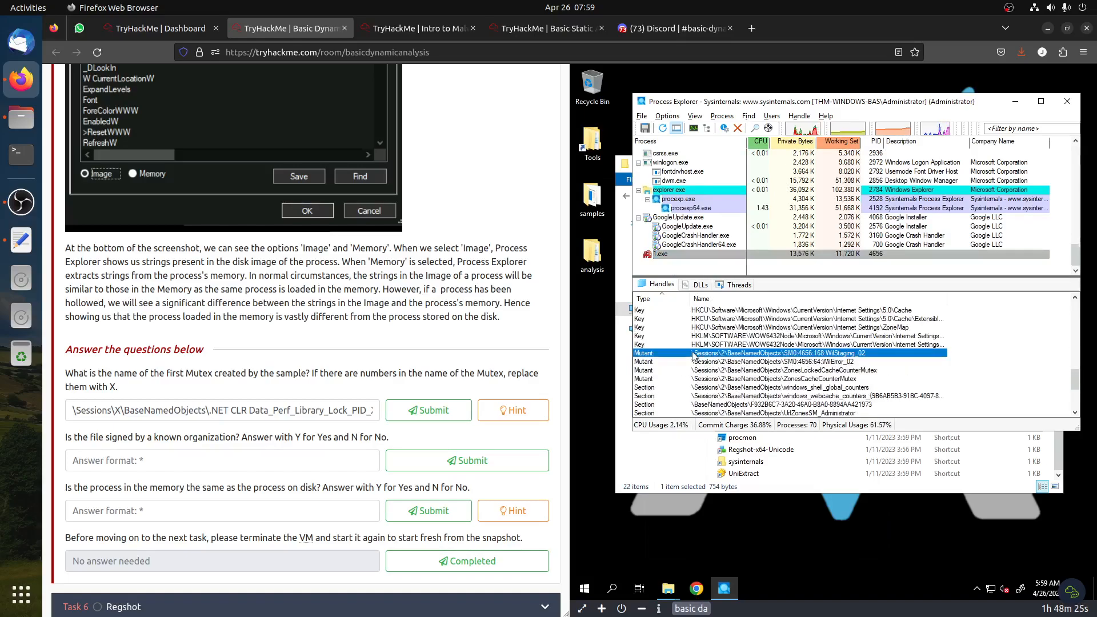
pyautogui.doubleClick(693, 355)
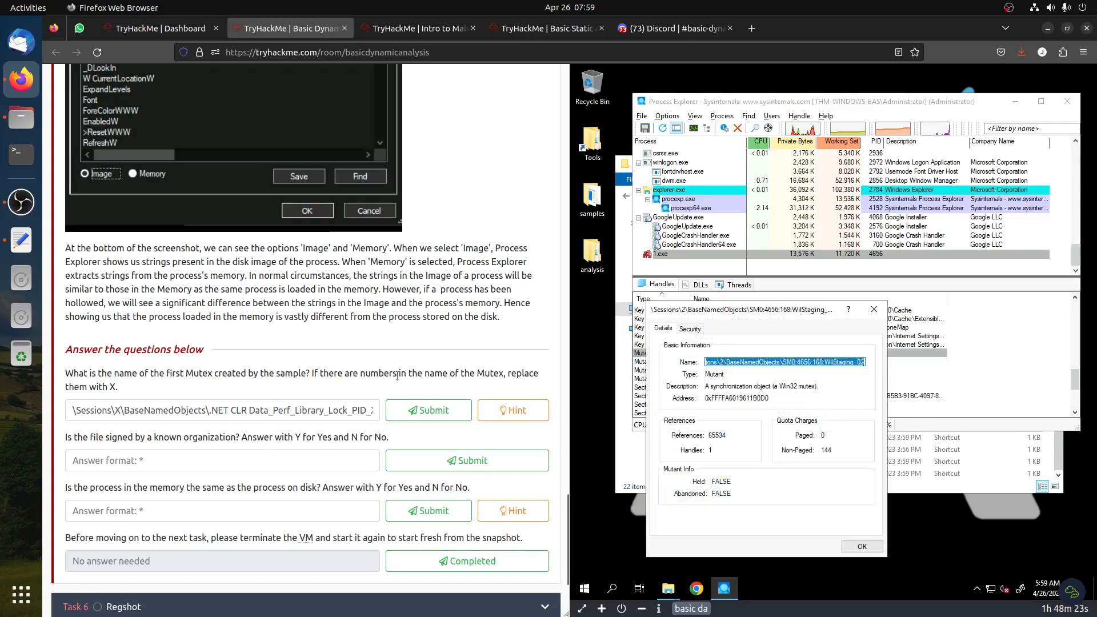
# Paste the first mutex name into the answer field and replace its session number and the digit after SM with X
pyautogui.tripleClick(240, 409)
pyautogui.write('\\Sessions\\2\\BaseNamedObjects\\SM0:4656:168:WilStaging_02')
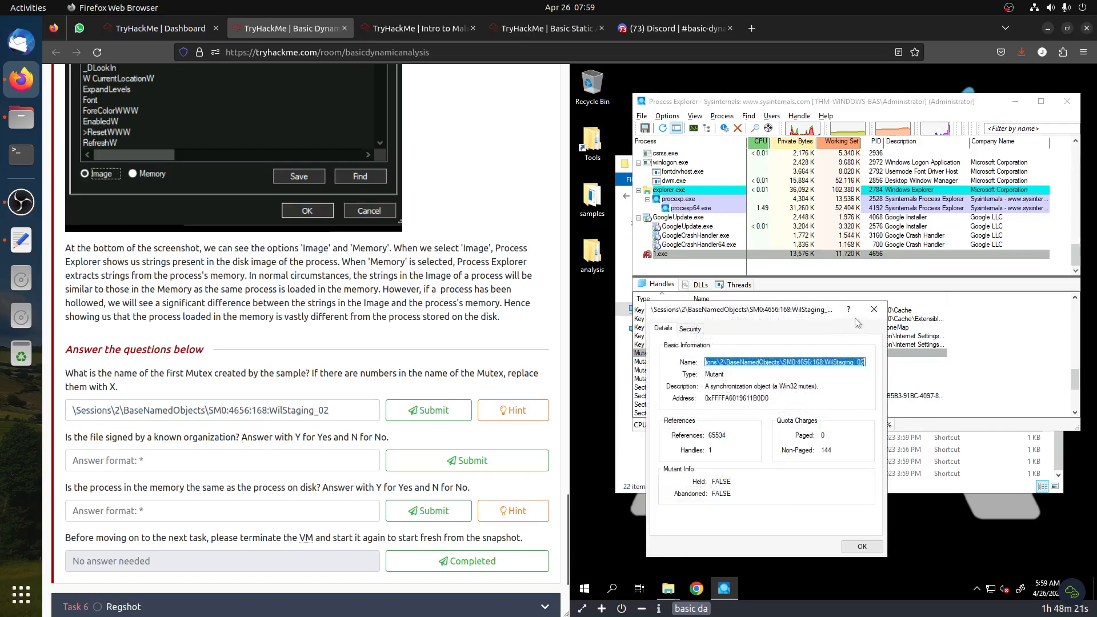
pyautogui.click(874, 312)
pyautogui.doubleClick(112, 386)
pyautogui.hotkey('ctrl', 'c')
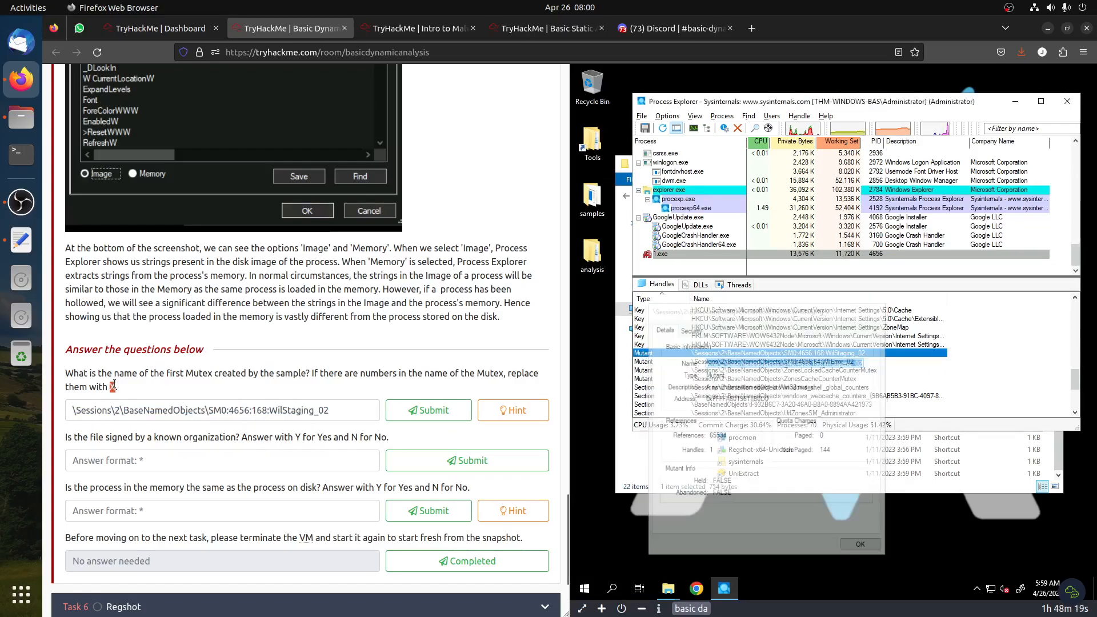
pyautogui.doubleClick(119, 410)
pyautogui.hotkey('ctrl', 'v')
pyautogui.moveTo(81, 410); pyautogui.dragTo(39, 408)
pyautogui.moveTo(223, 412); pyautogui.dragTo(228, 411)
pyautogui.hotkey('ctrl', 'v')
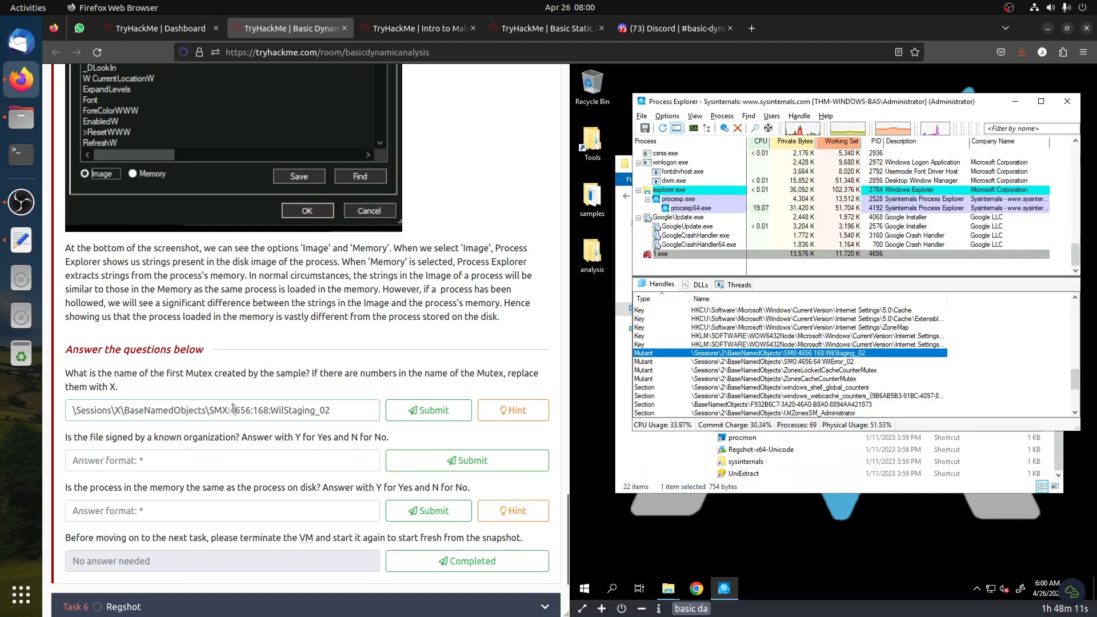
# Replace the remaining numbers with X to give SMX:XXXX:XXX:WilStaging_XX and submit the mutex answer
pyautogui.moveTo(230, 410); pyautogui.dragTo(252, 412)
pyautogui.write('XXXX')
pyautogui.moveTo(256, 410); pyautogui.dragTo(268, 409)
pyautogui.write('XXX')
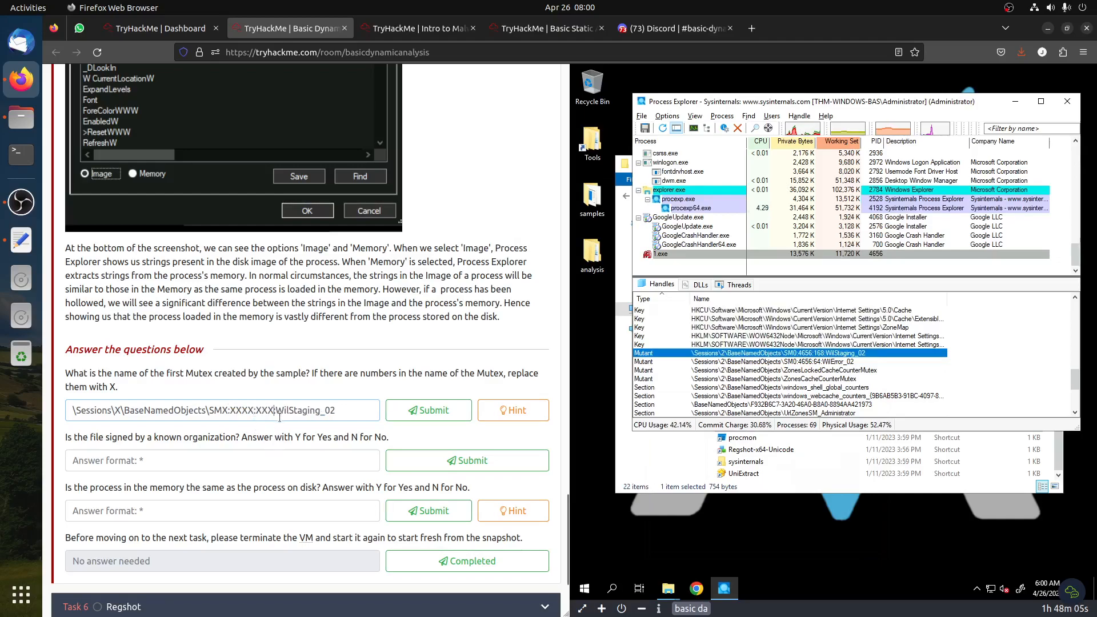
pyautogui.moveTo(326, 410); pyautogui.dragTo(350, 411)
pyautogui.write('XX')
pyautogui.click(437, 415)
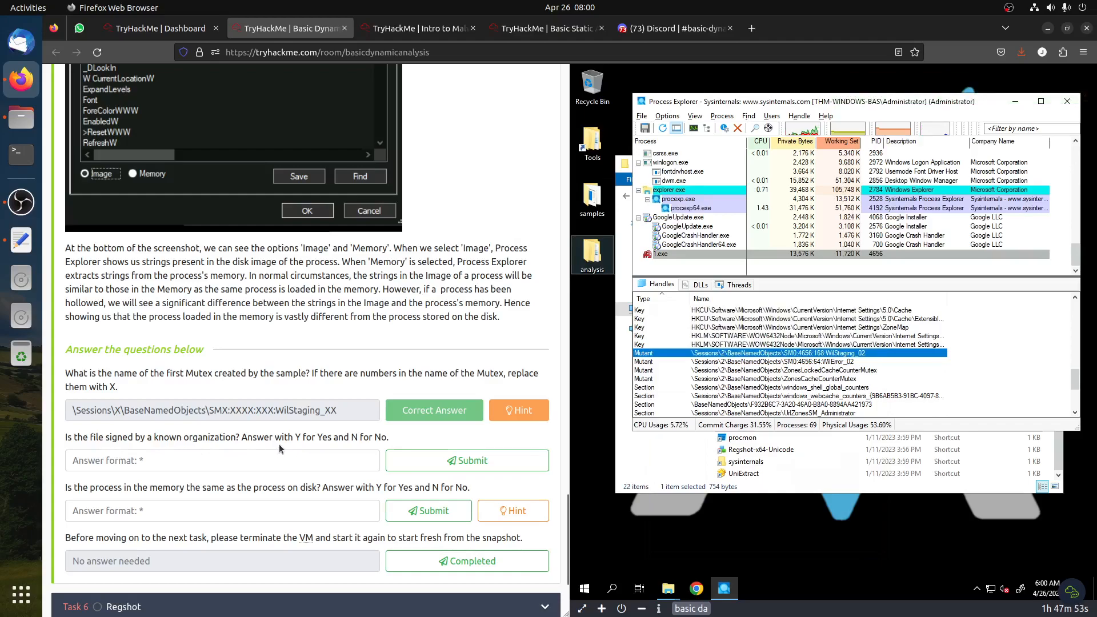
# Open the 1.exe process properties and verify the signature of its image file
pyautogui.rightClick(664, 255)
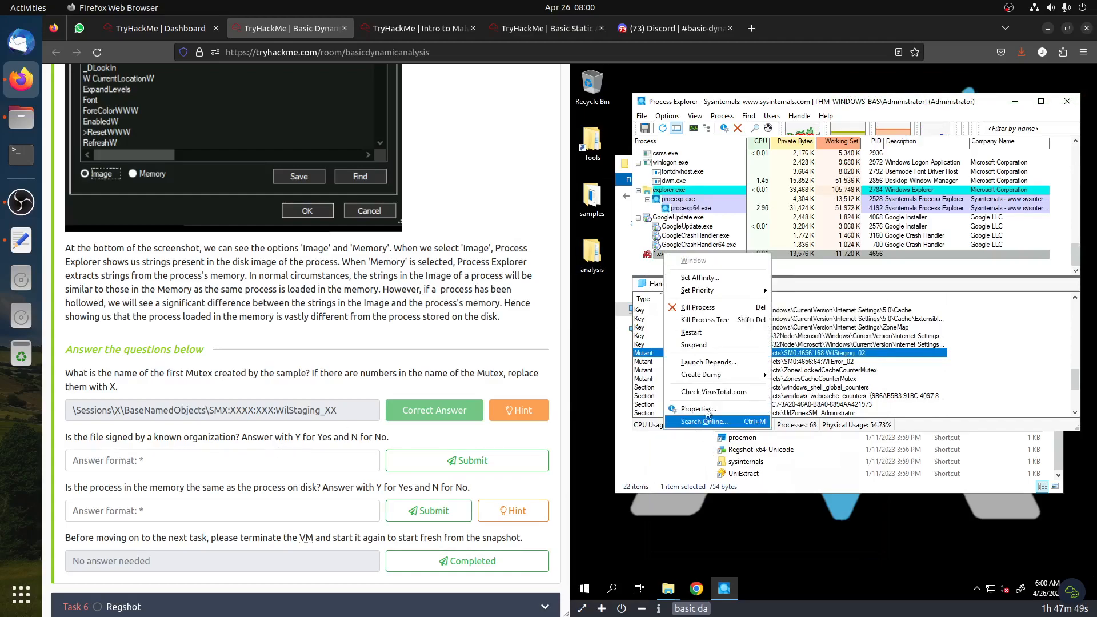
pyautogui.click(706, 409)
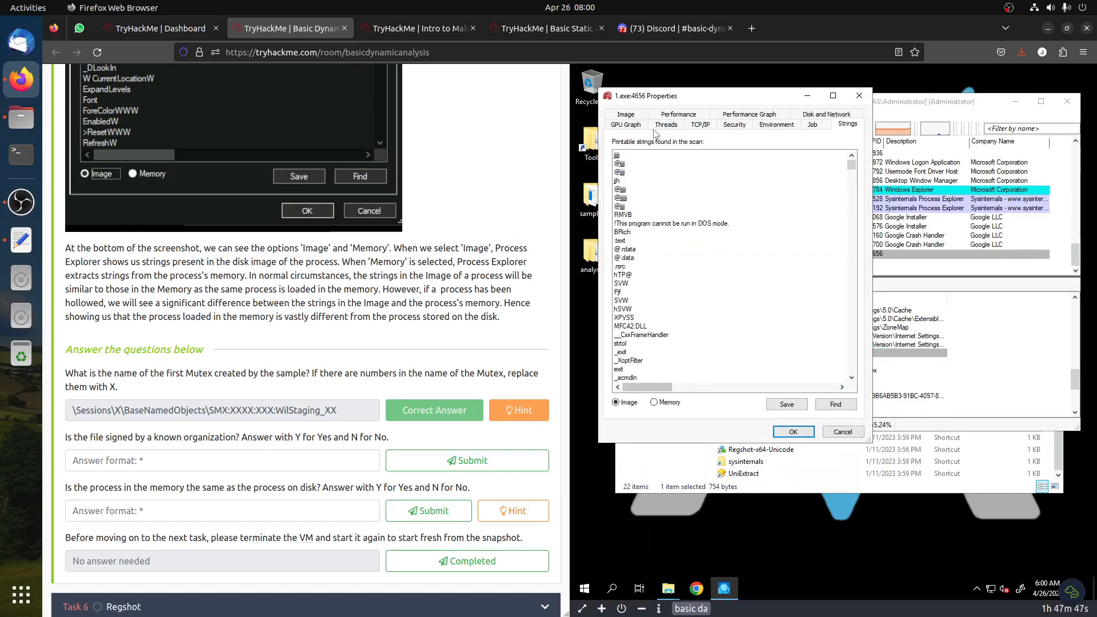
pyautogui.click(626, 116)
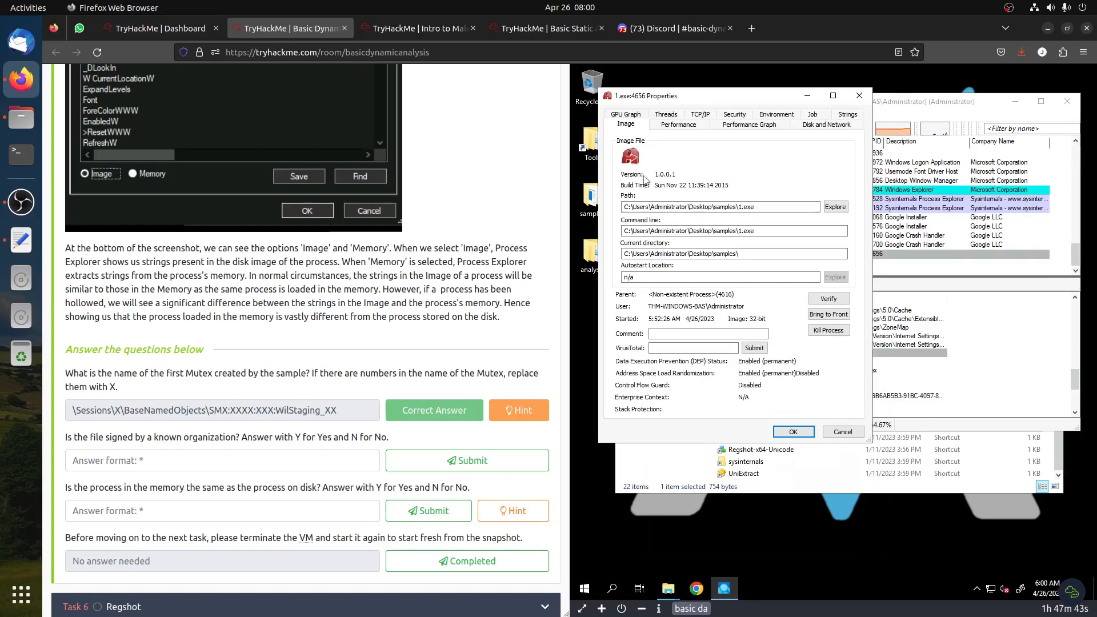
pyautogui.click(829, 300)
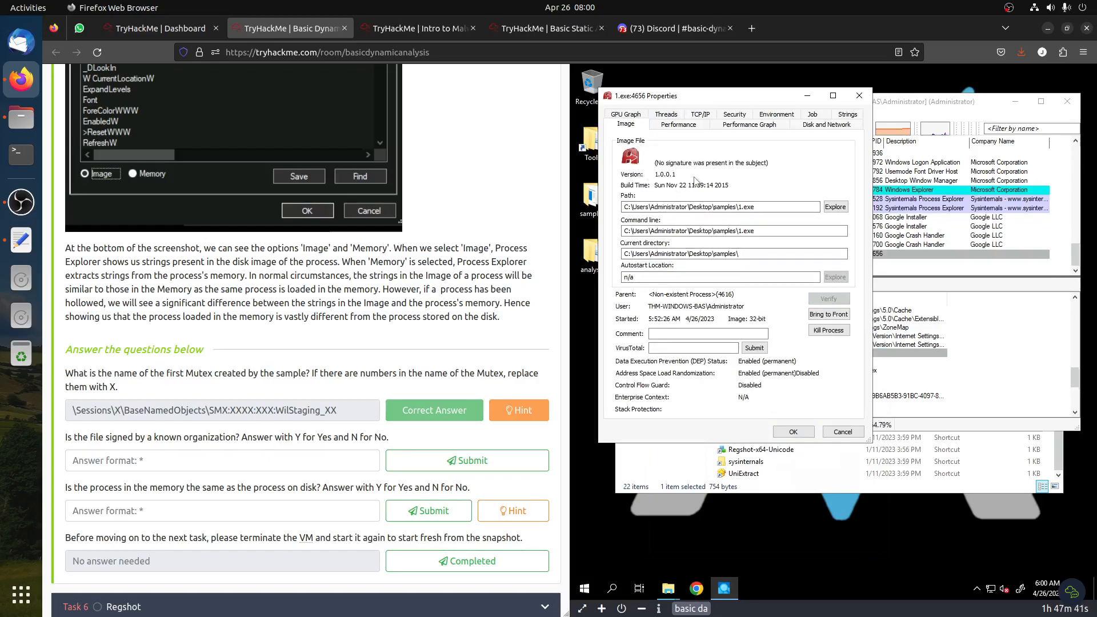
# Answer N to the question whether the file is signed by a known organization and submit it
pyautogui.click(231, 458)
pyautogui.write('N')
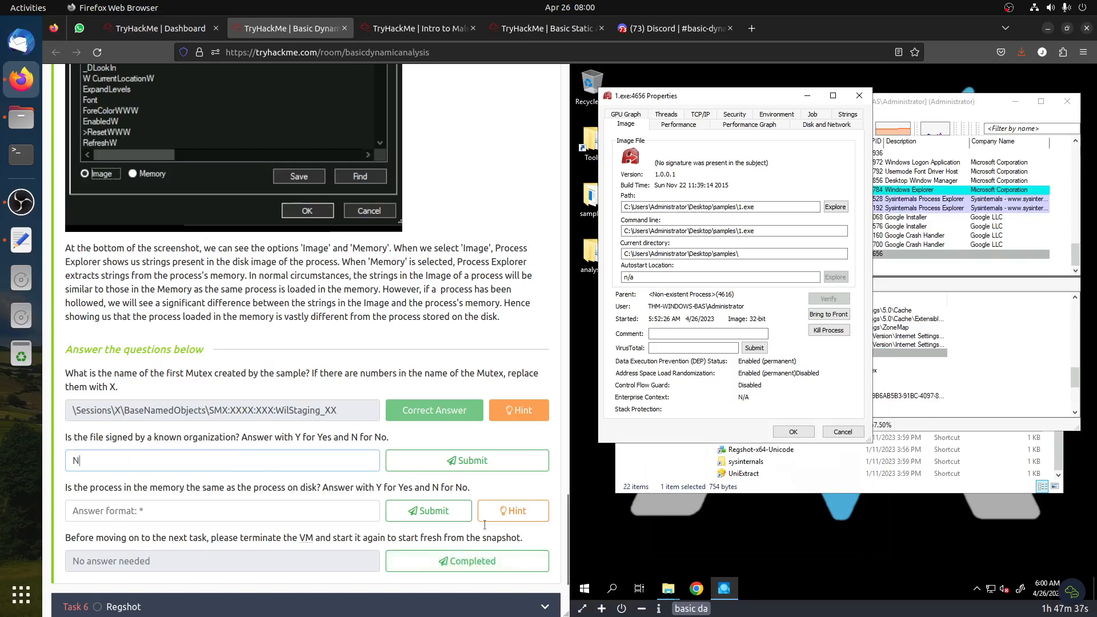
pyautogui.click(416, 464)
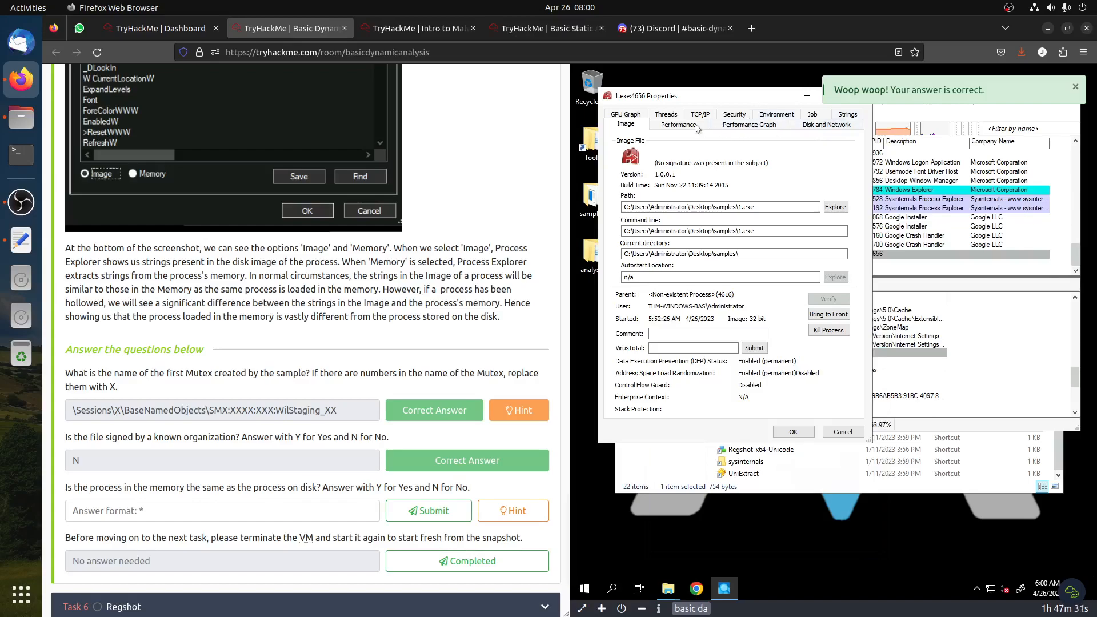
# Compare the process's printable strings between the Image and Memory views
pyautogui.click(847, 115)
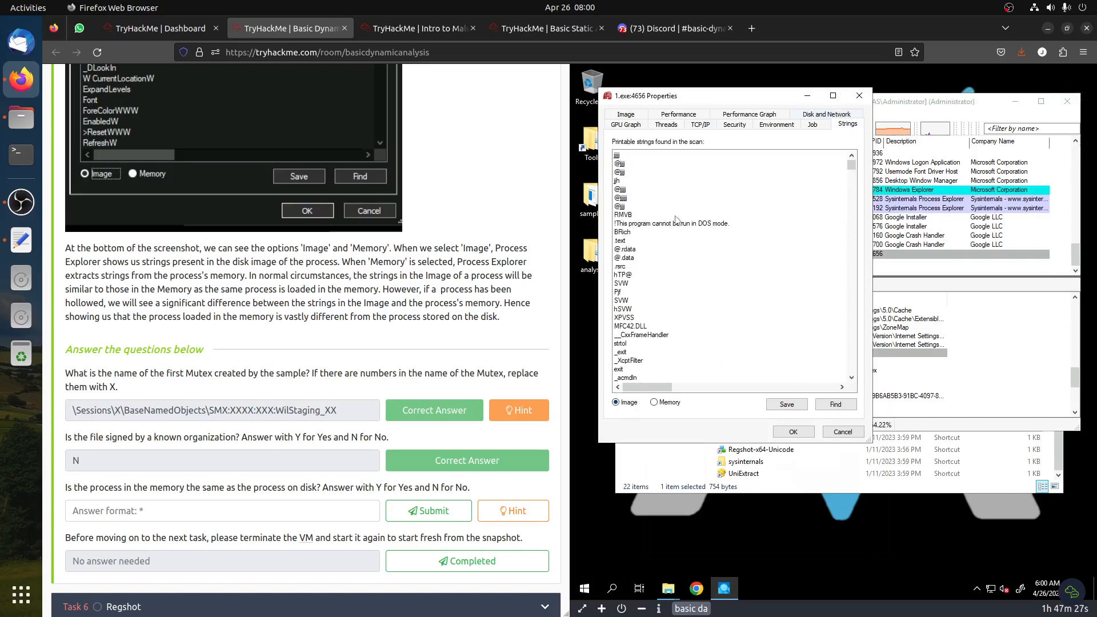
pyautogui.click(667, 403)
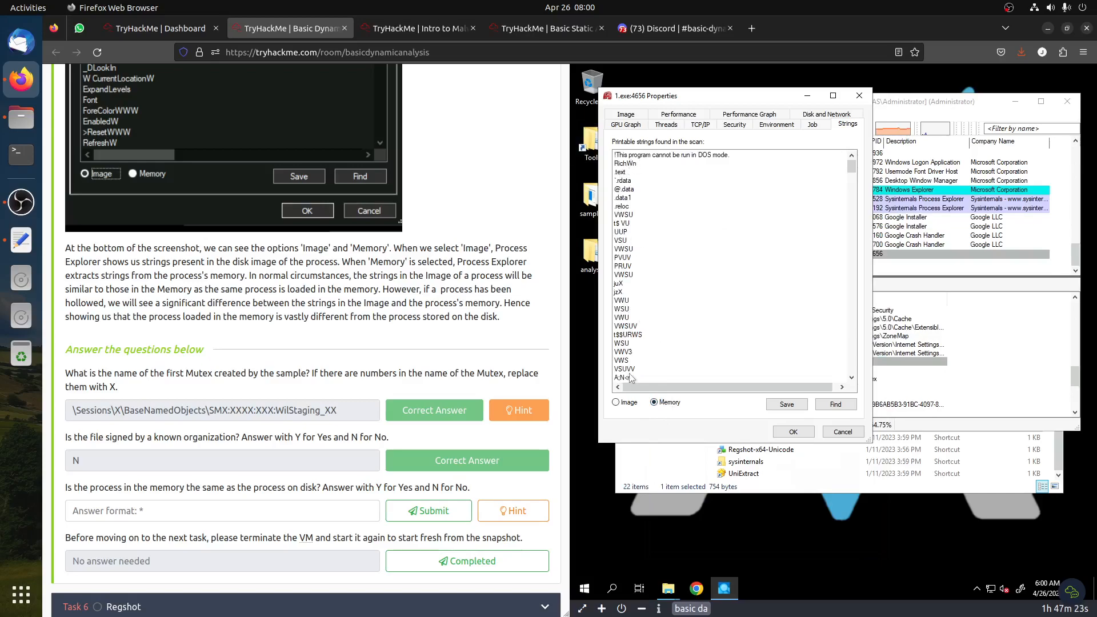
pyautogui.click(615, 402)
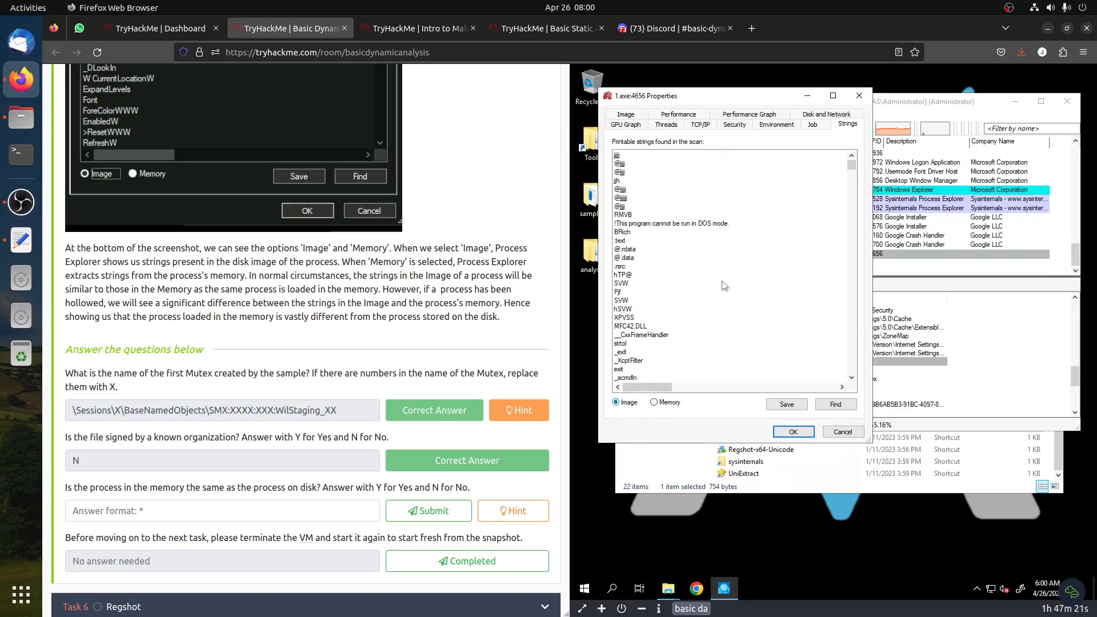
pyautogui.click(655, 403)
pyautogui.scroll(-5, 708, 294)
# Answer N to whether the process in memory matches the one on disk and submit it
pyautogui.click(267, 510)
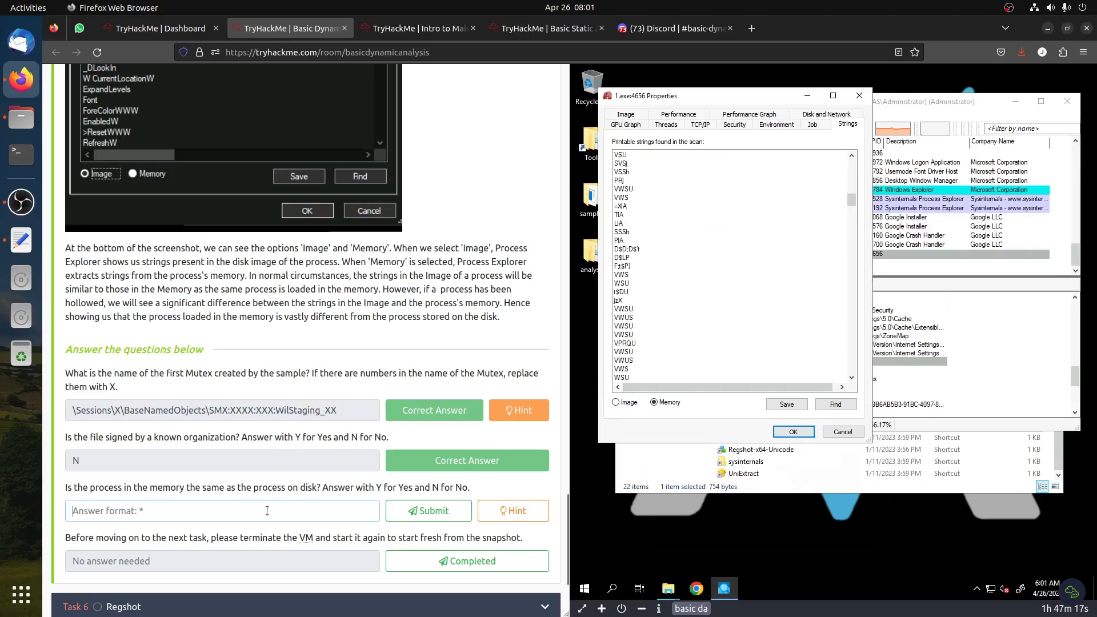
pyautogui.write('N')
pyautogui.press('Return')
# Close the process properties, terminate the virtual machine and start it again for a fresh snapshot
pyautogui.click(842, 431)
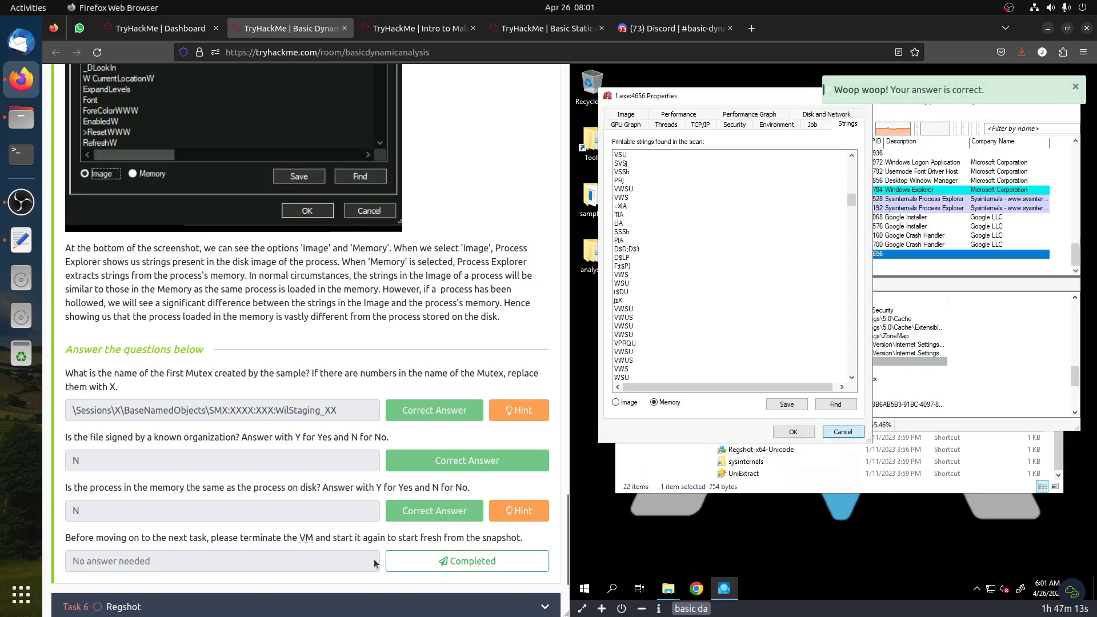
pyautogui.scroll(-3, 255, 530)
pyautogui.click(643, 609)
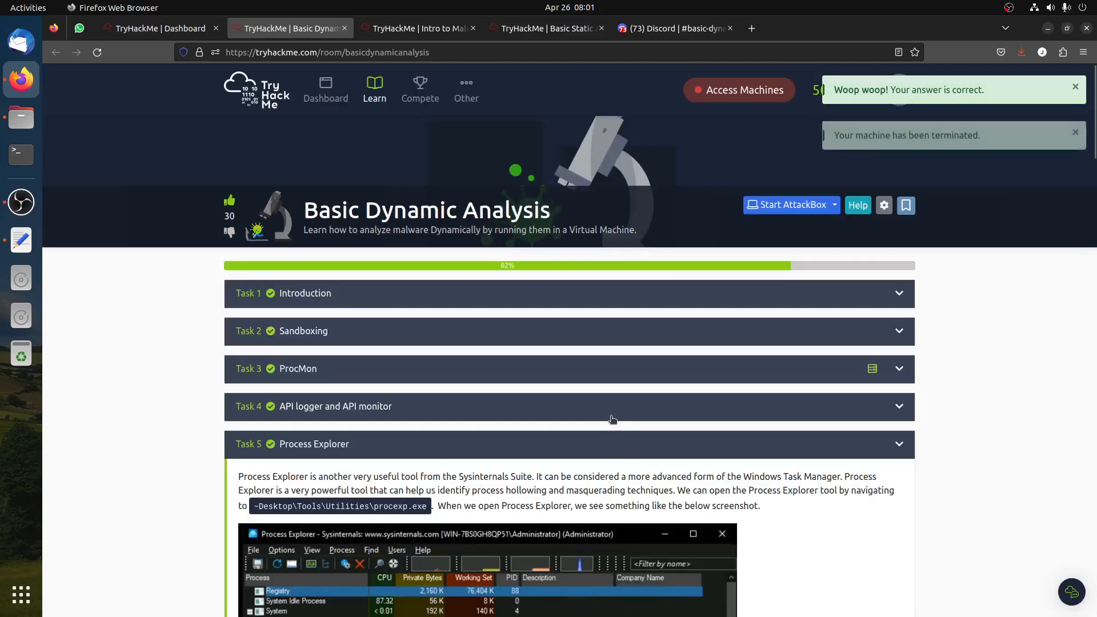
pyautogui.click(863, 372)
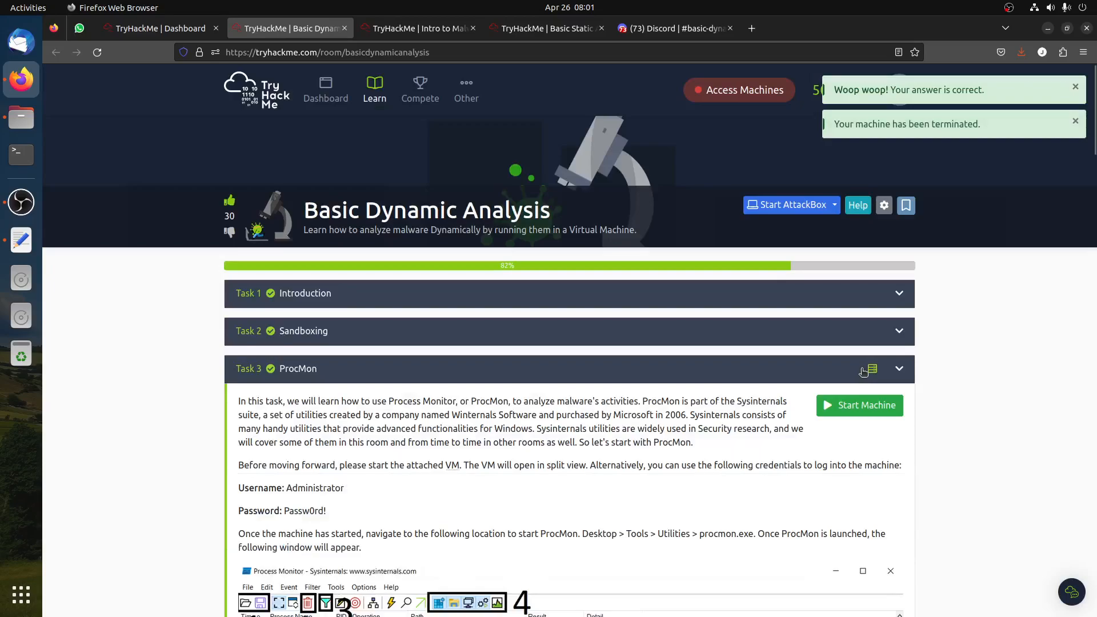
pyautogui.click(848, 402)
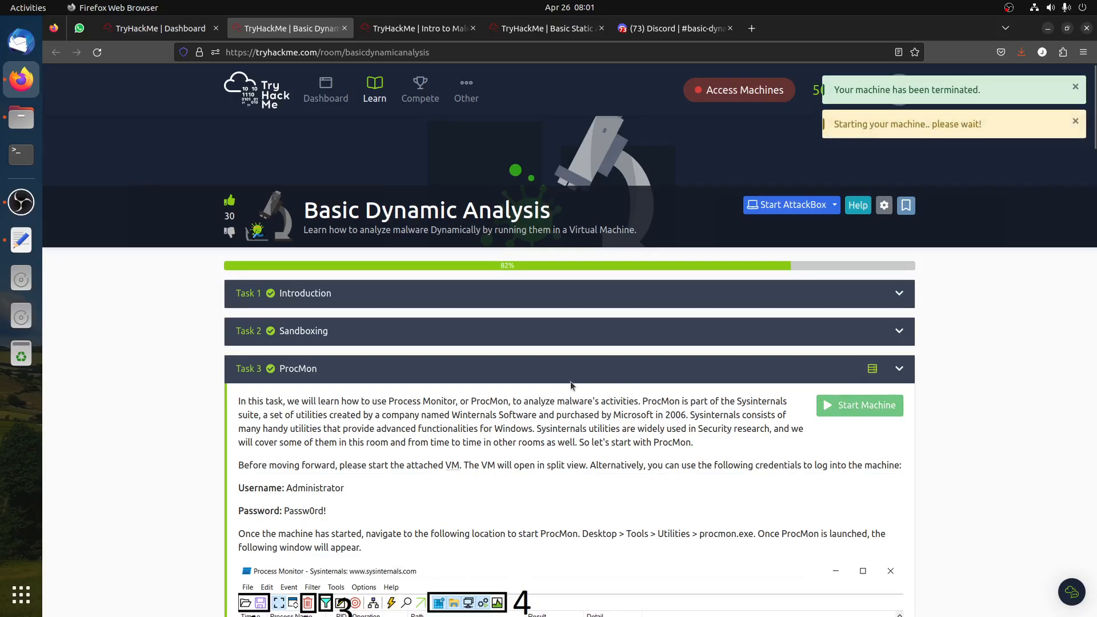
# Mark the terminate-and-restart question in the Process Explorer task as completed
pyautogui.scroll(-20, 552, 378)
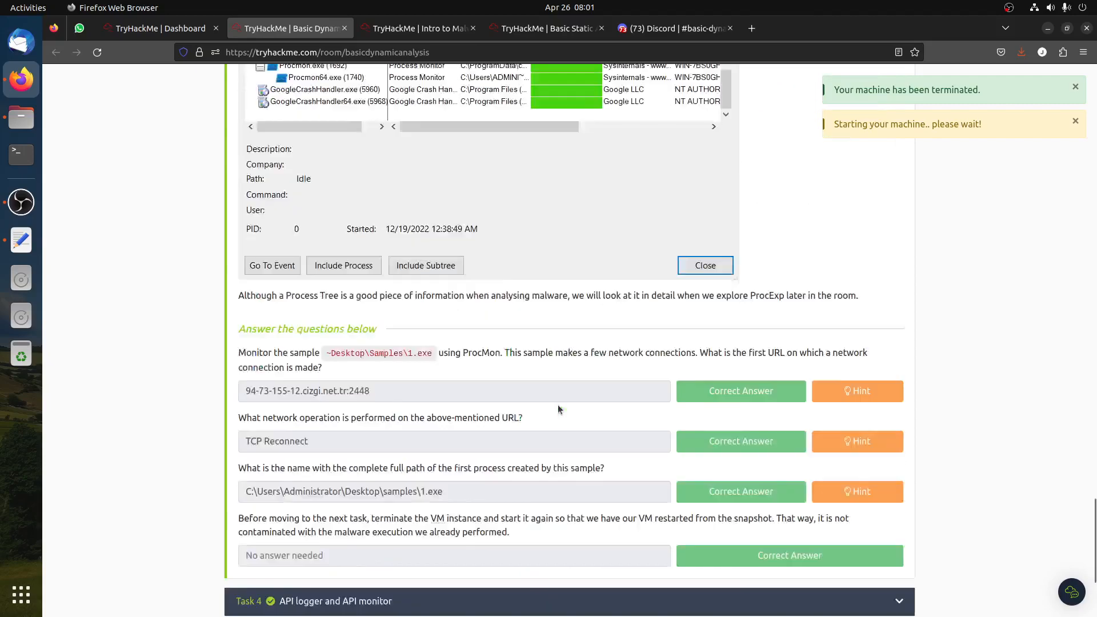
pyautogui.scroll(-4, 557, 405)
pyautogui.click(470, 434)
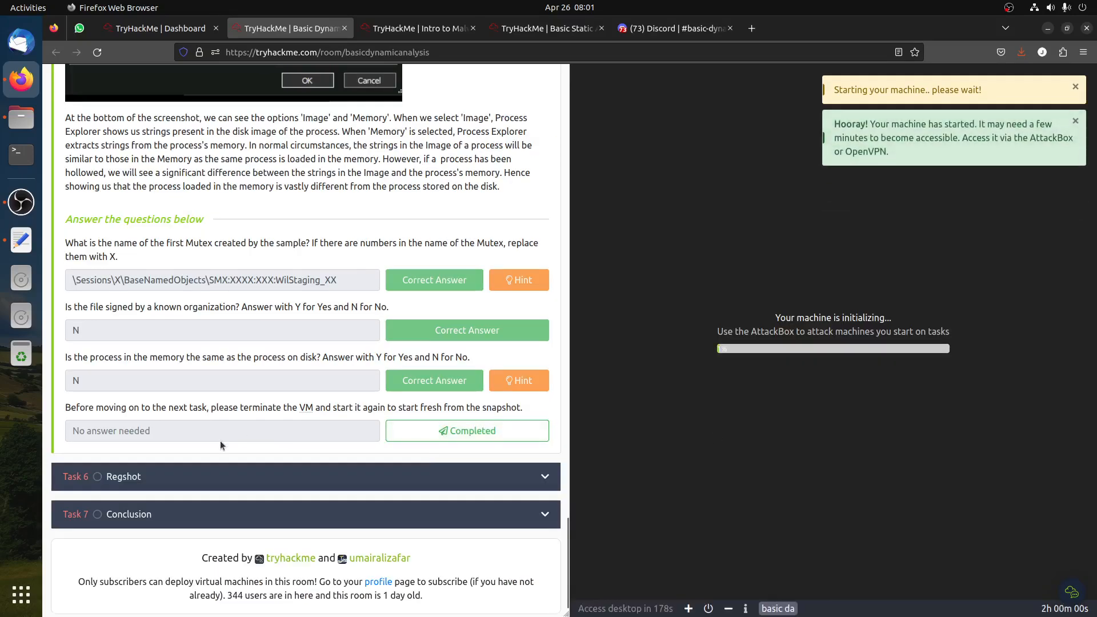
pyautogui.click(457, 431)
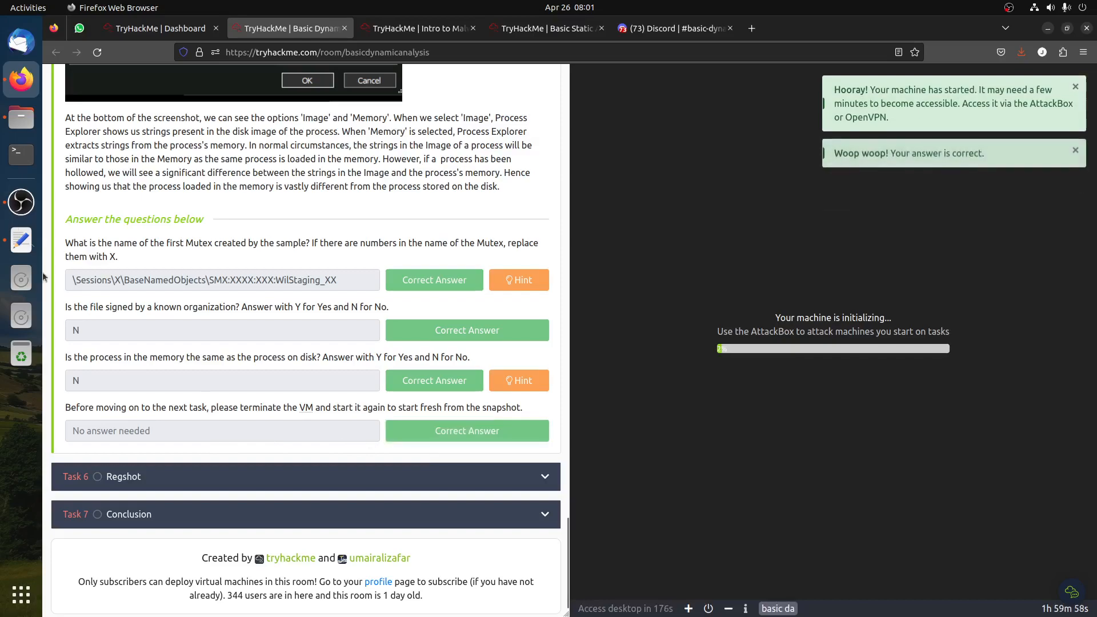
# Expand the Regshot task and briefly check the room's Discord channel tab
pyautogui.click(176, 482)
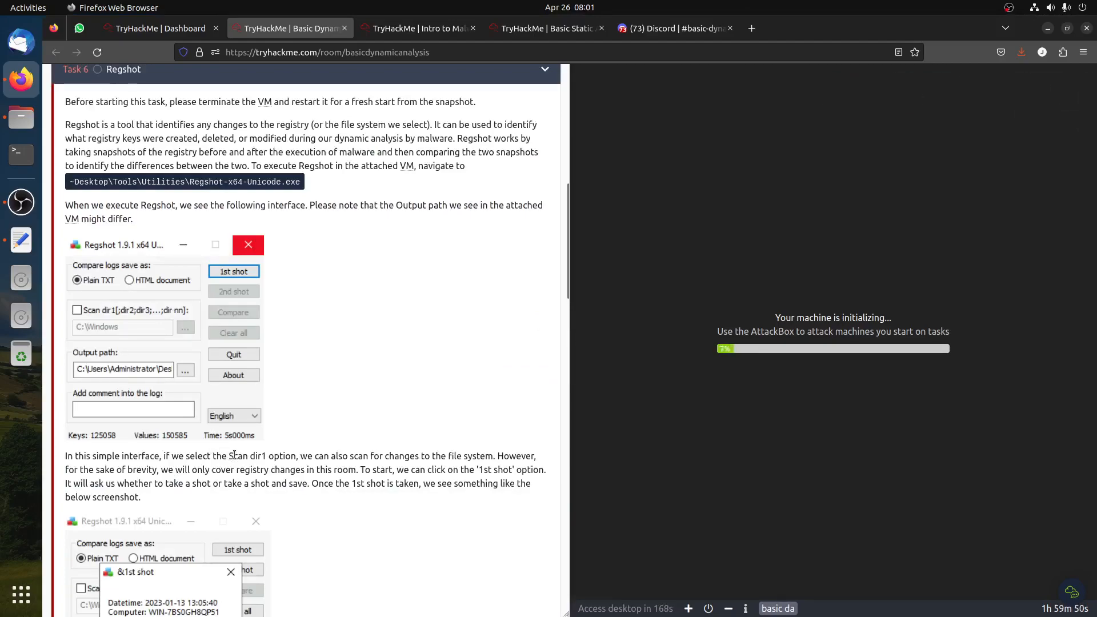
pyautogui.click(674, 28)
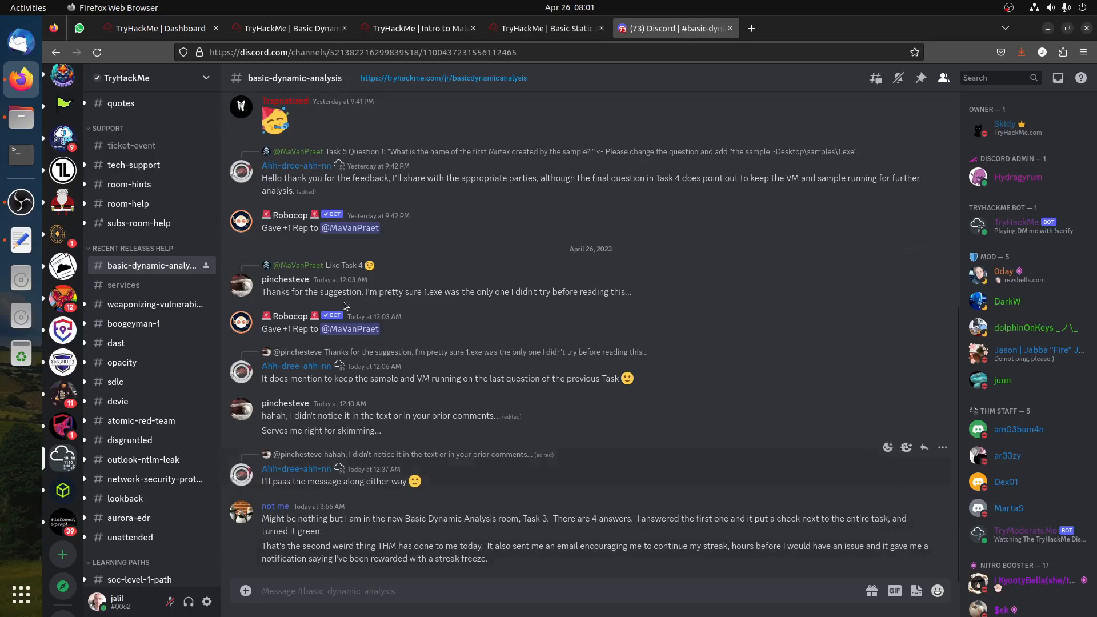
pyautogui.click(292, 28)
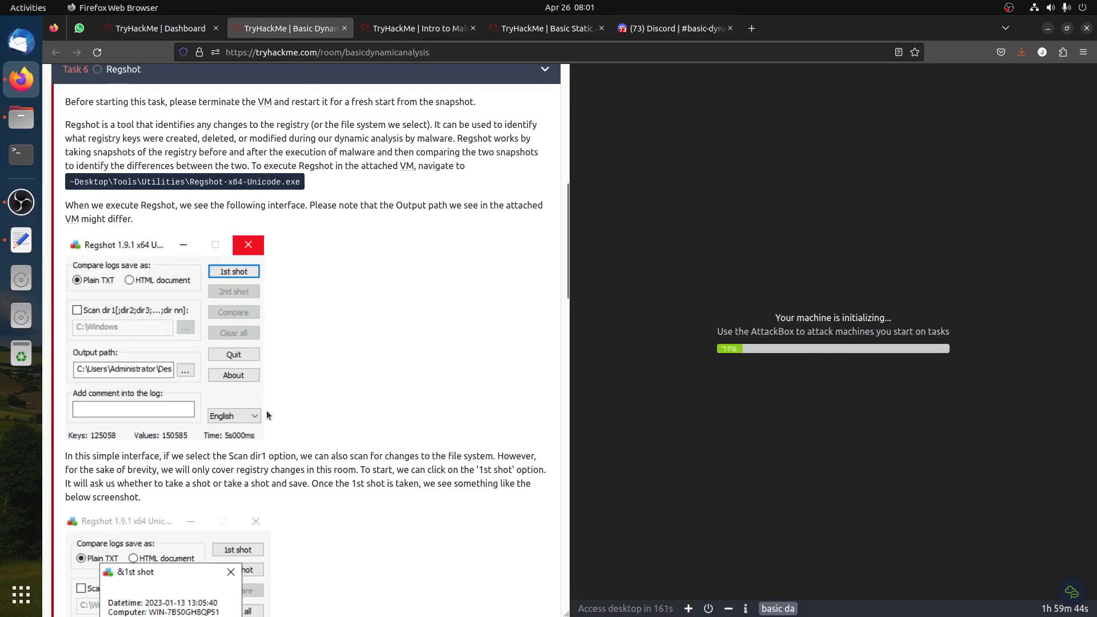
# Read through the Regshot task instructions and its registry question
pyautogui.scroll(2, 324, 415)
pyautogui.scroll(1, 324, 421)
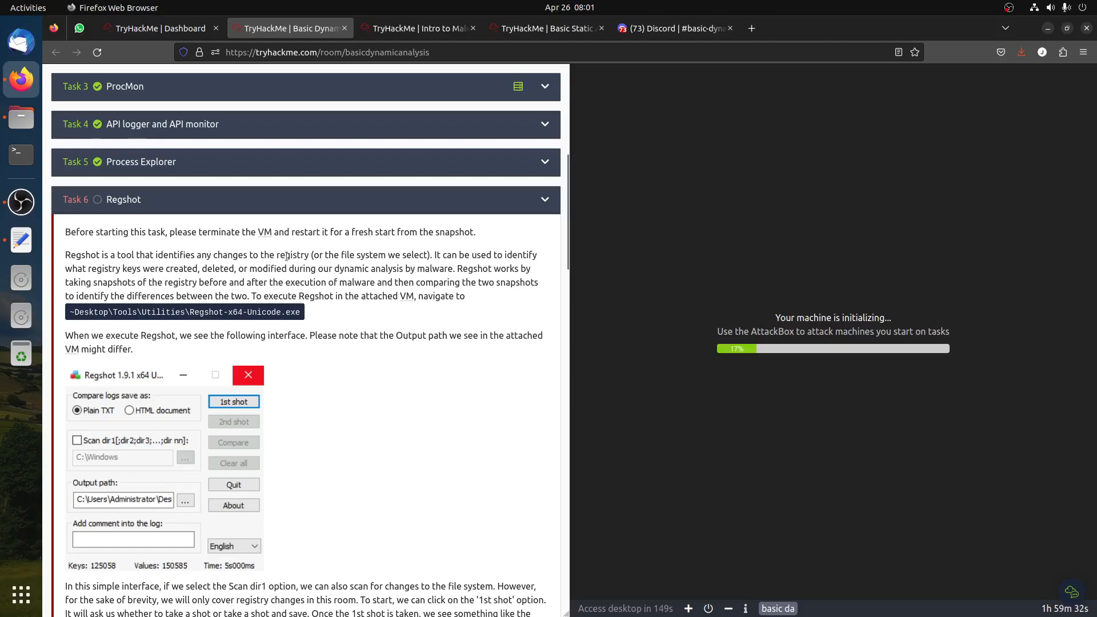
pyautogui.scroll(-3, 288, 305)
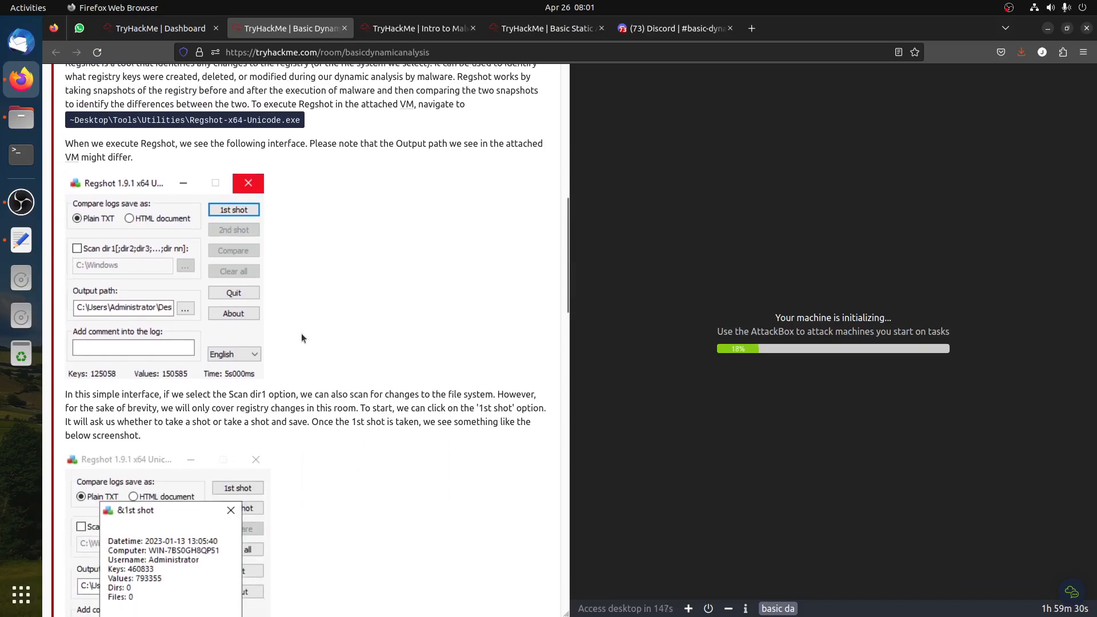
pyautogui.scroll(-8, 303, 334)
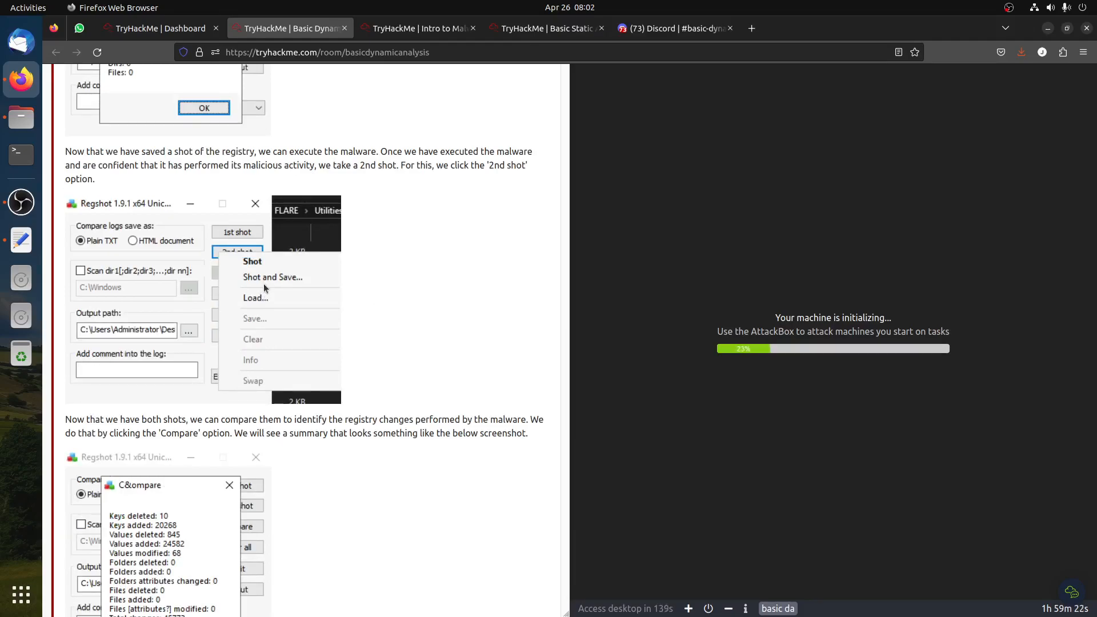
pyautogui.scroll(6, 262, 284)
pyautogui.scroll(6, 370, 343)
pyautogui.scroll(-2, 371, 341)
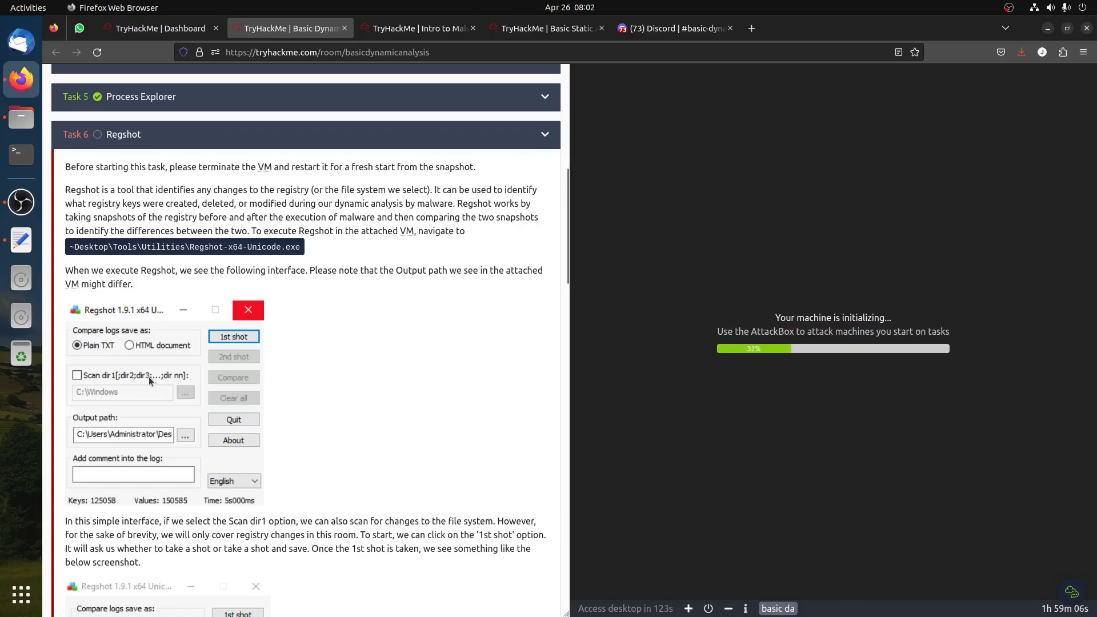
pyautogui.scroll(-5, 389, 413)
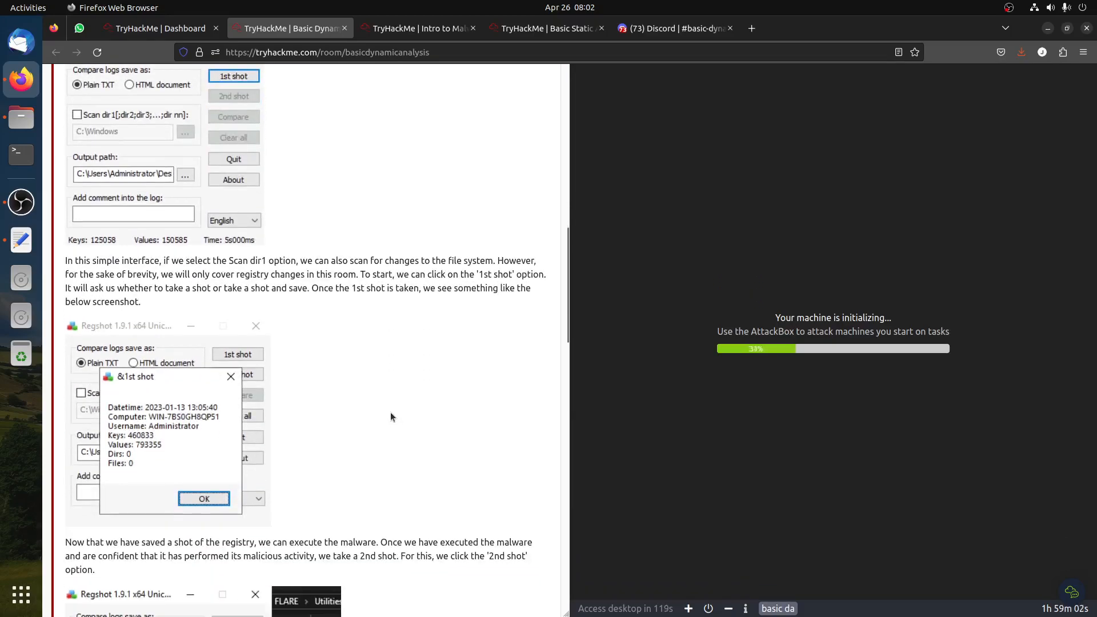
pyautogui.scroll(-12, 389, 412)
pyautogui.scroll(-5, 396, 400)
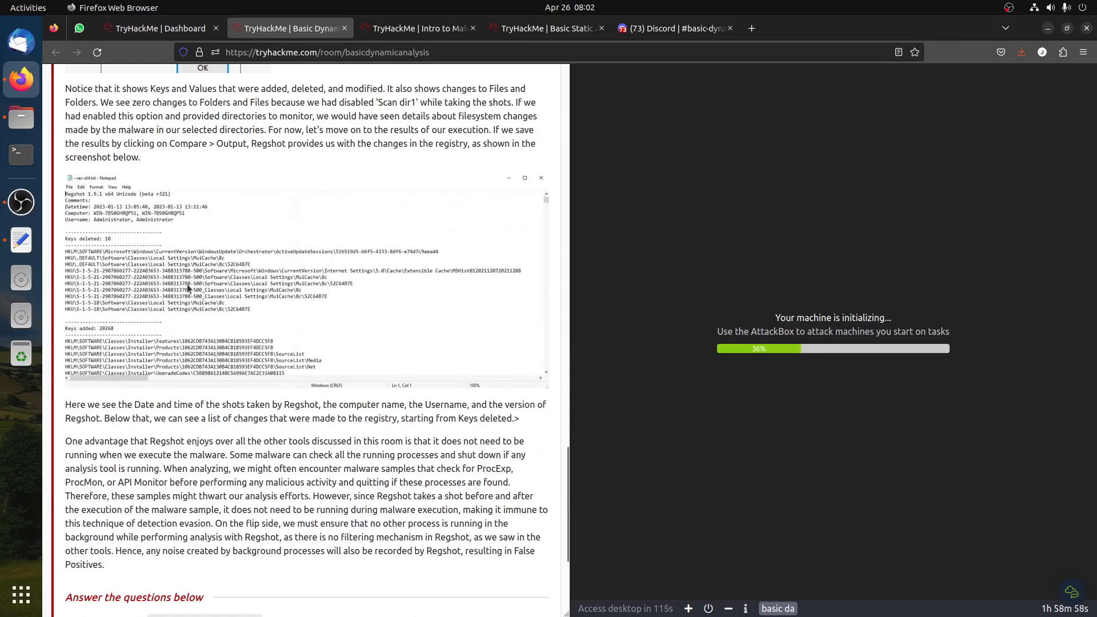
pyautogui.scroll(4, 187, 283)
pyautogui.moveTo(169, 338); pyautogui.dragTo(293, 341)
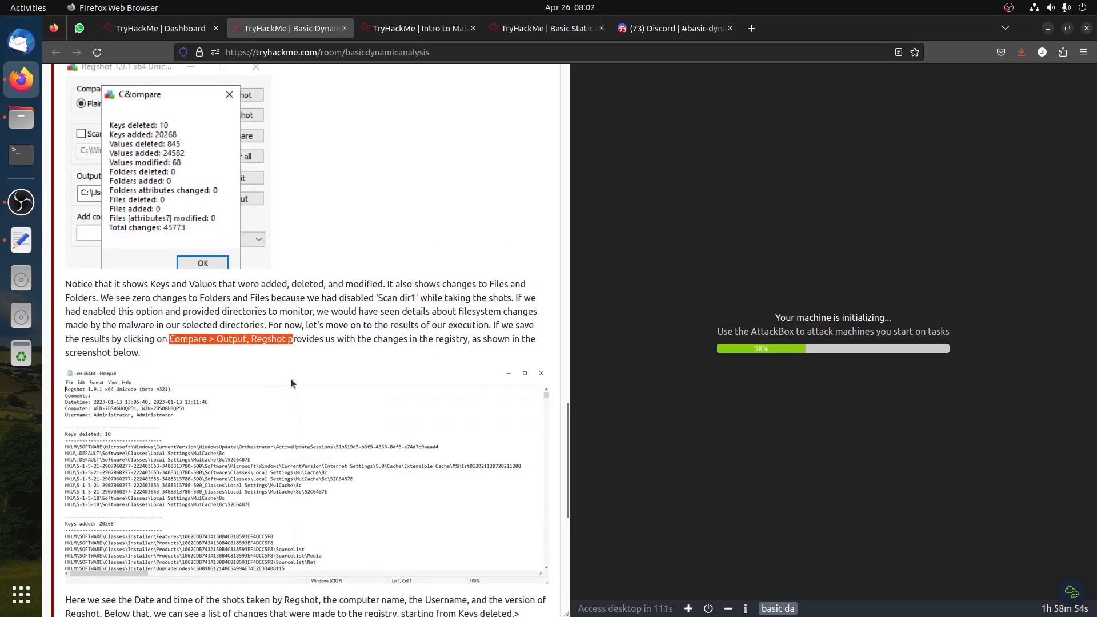
pyautogui.scroll(-2, 290, 366)
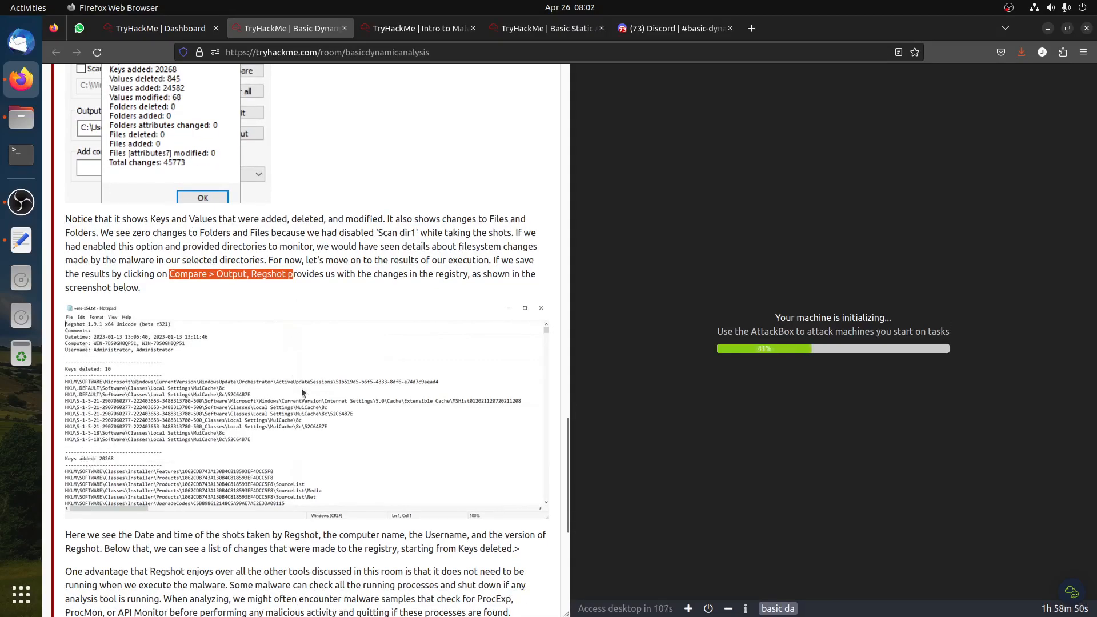
pyautogui.scroll(-6, 300, 386)
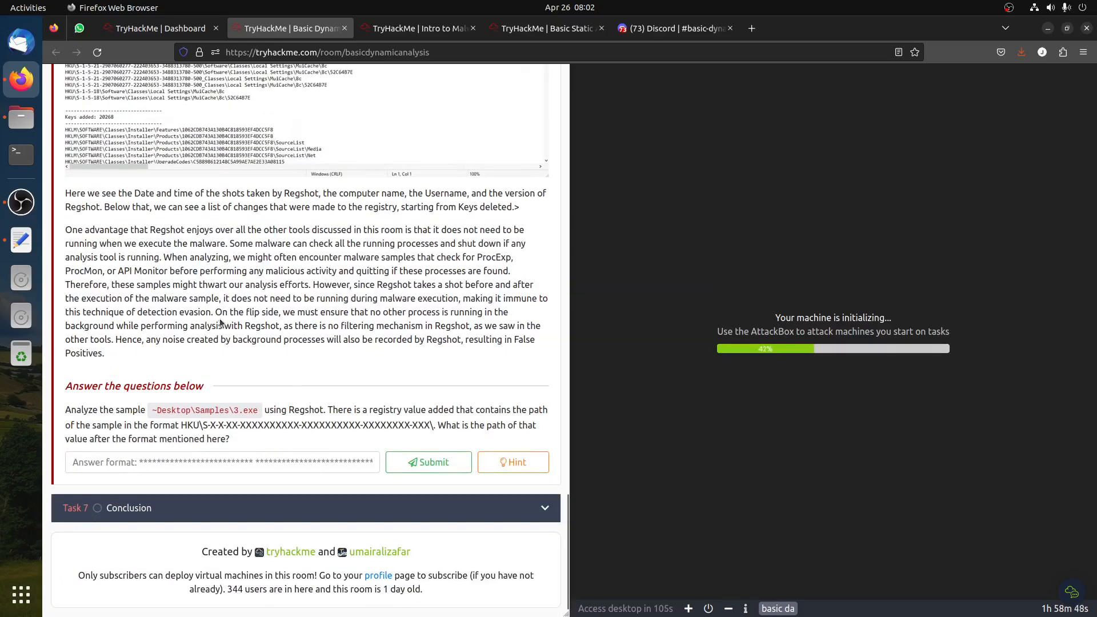
pyautogui.moveTo(237, 339); pyautogui.dragTo(325, 470)
pyautogui.click(344, 514)
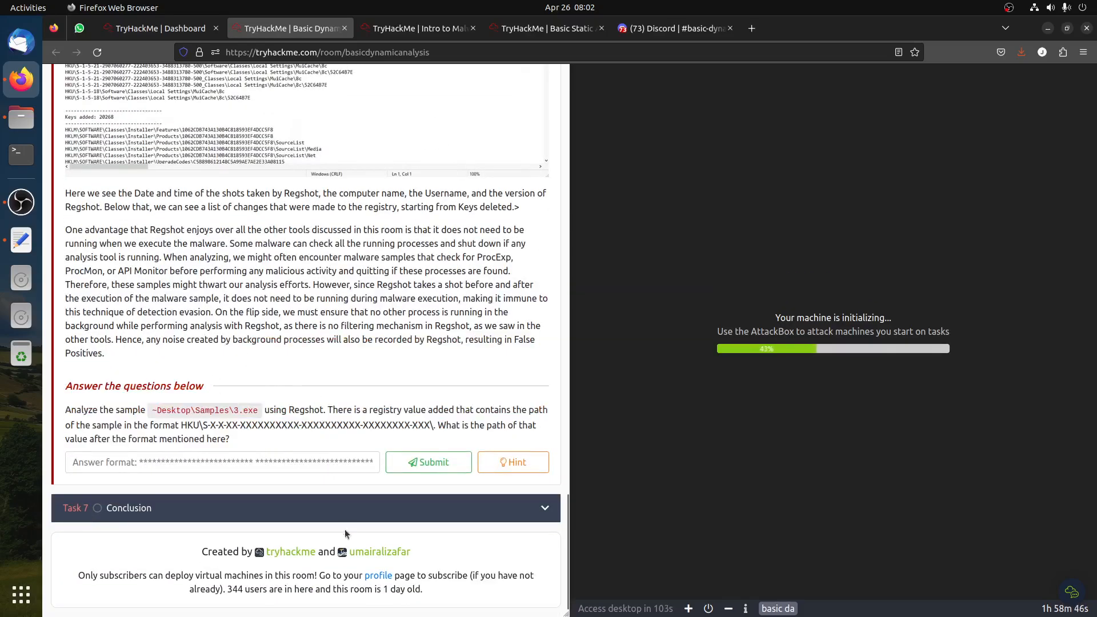
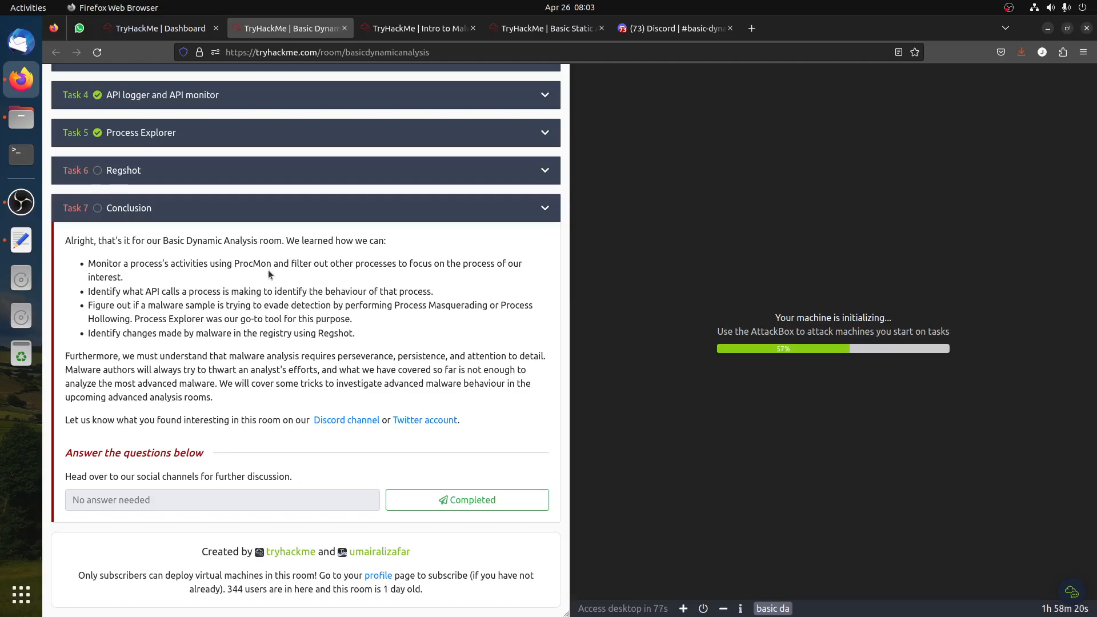
# Browse the Discord channels and another server before returning to the TryHackMe room tab
pyautogui.click(654, 30)
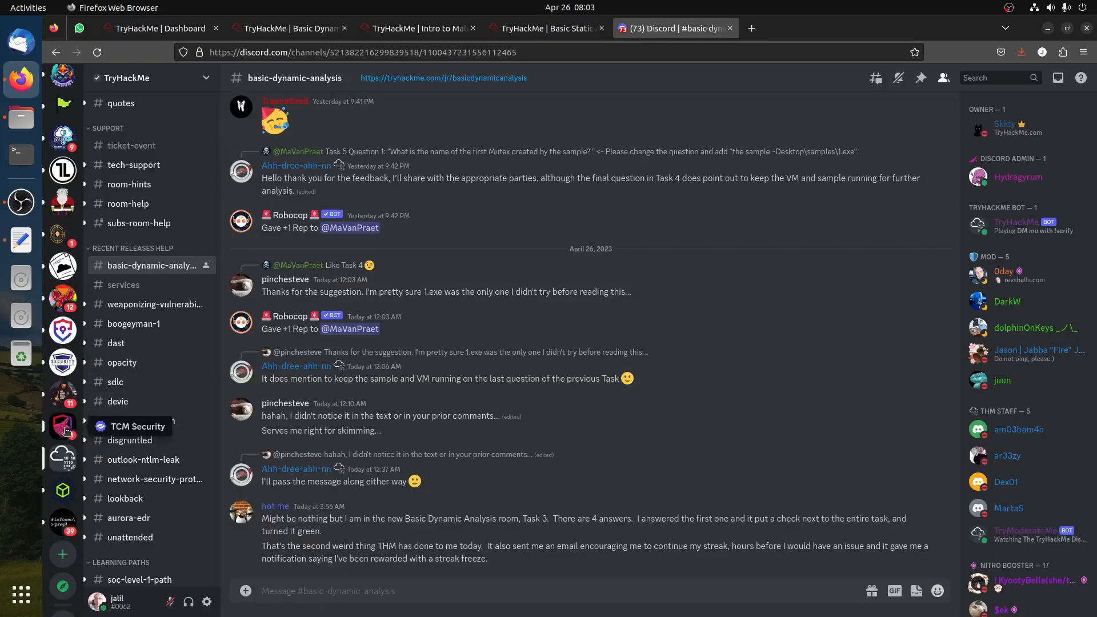
pyautogui.scroll(1, 63, 339)
pyautogui.scroll(4, 63, 258)
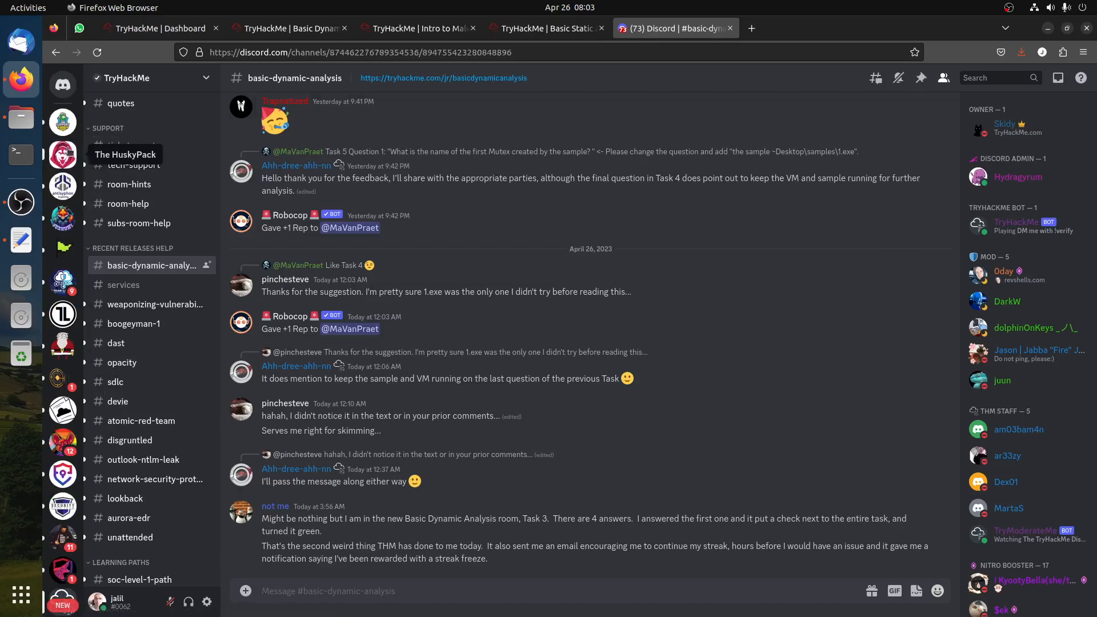
pyautogui.click(64, 154)
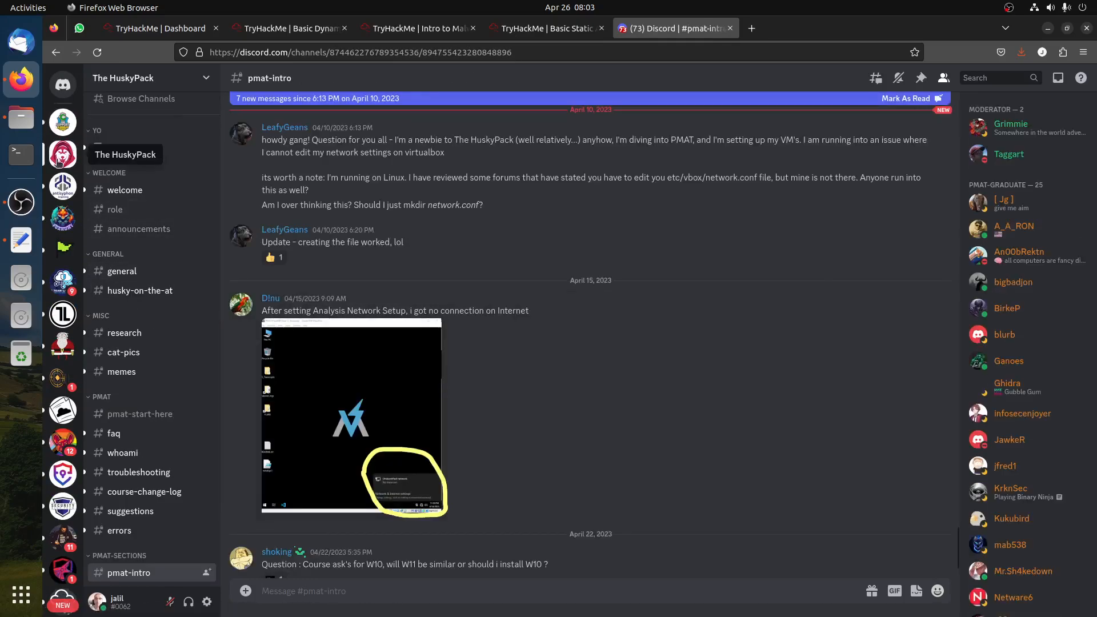
pyautogui.click(331, 28)
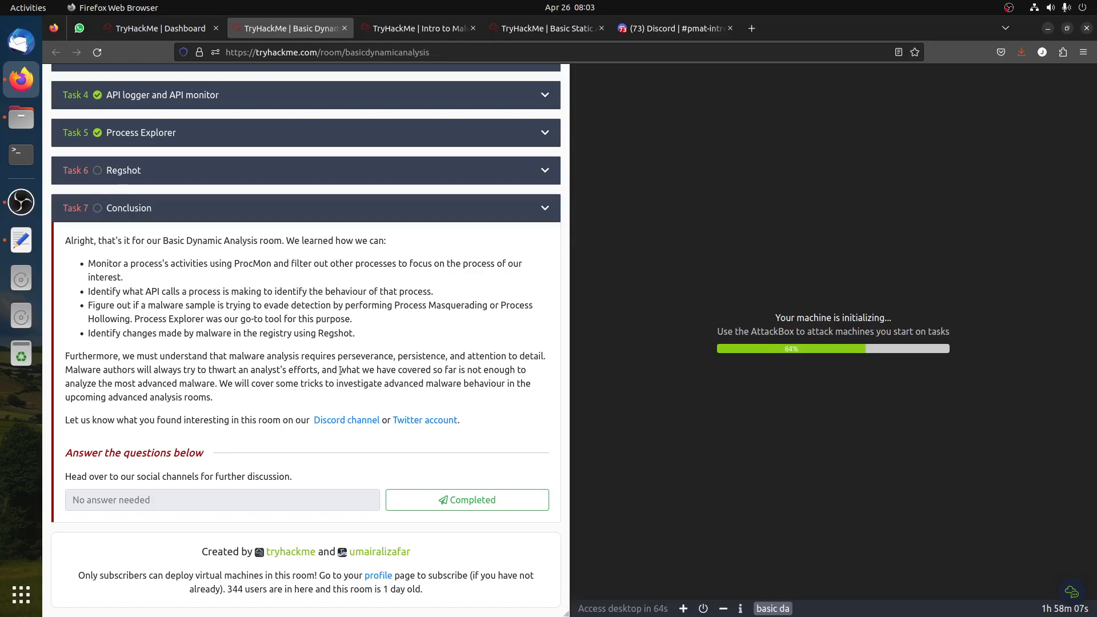
# Expand the Regshot task in the room
pyautogui.scroll(5, 338, 320)
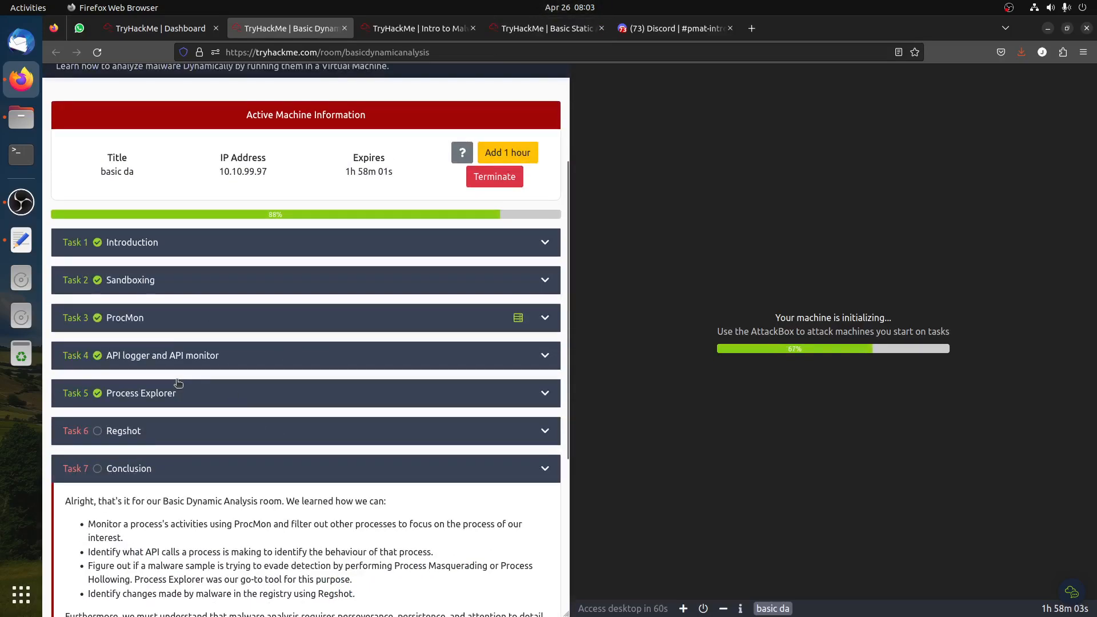
pyautogui.scroll(-5, 308, 404)
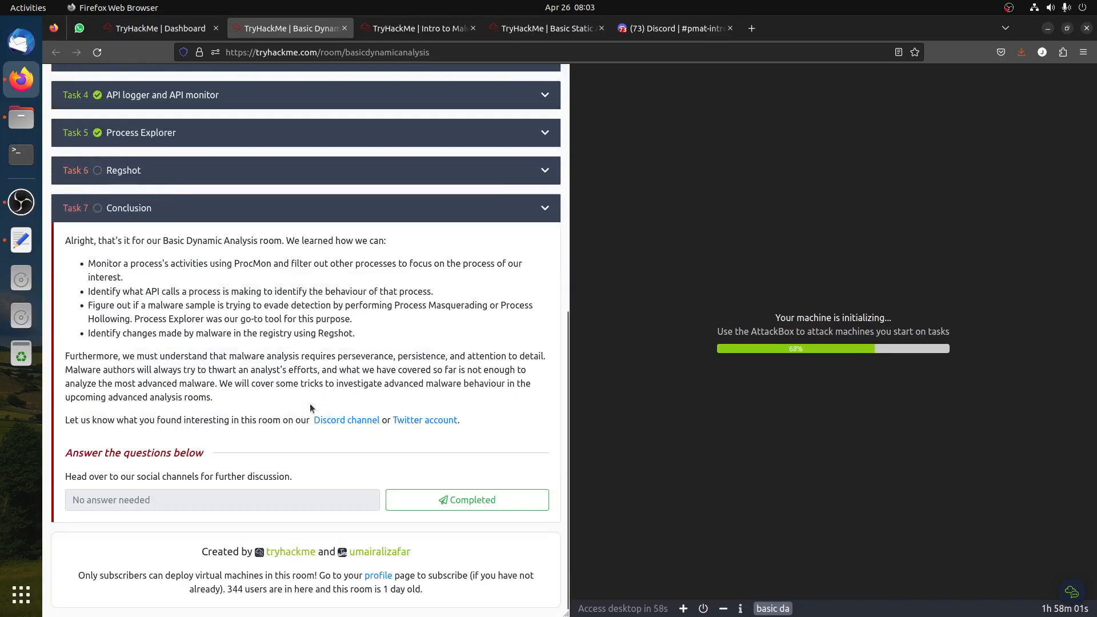
pyautogui.click(164, 172)
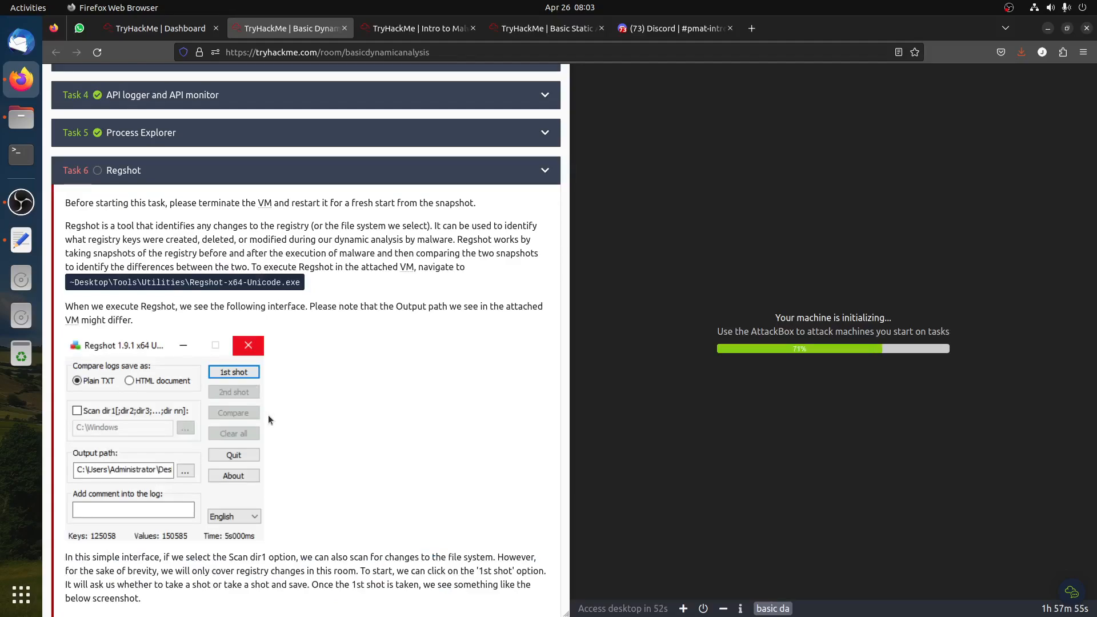
# Read the Regshot instructions, example screenshots and the question about the sample 3.exe registry value
pyautogui.scroll(-5, 268, 415)
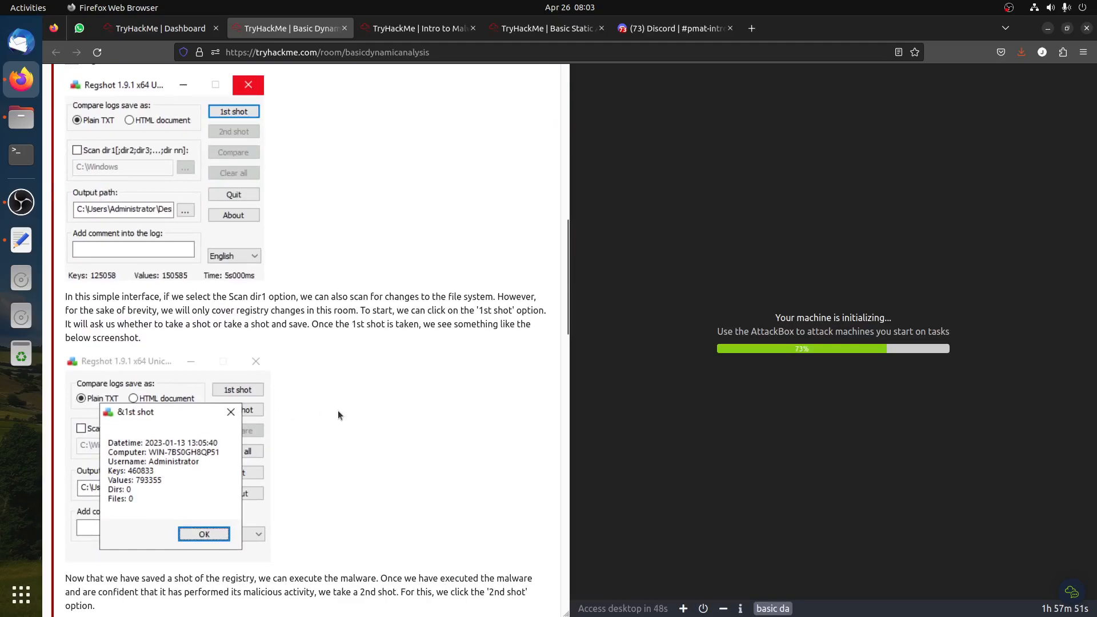
pyautogui.scroll(4, 337, 411)
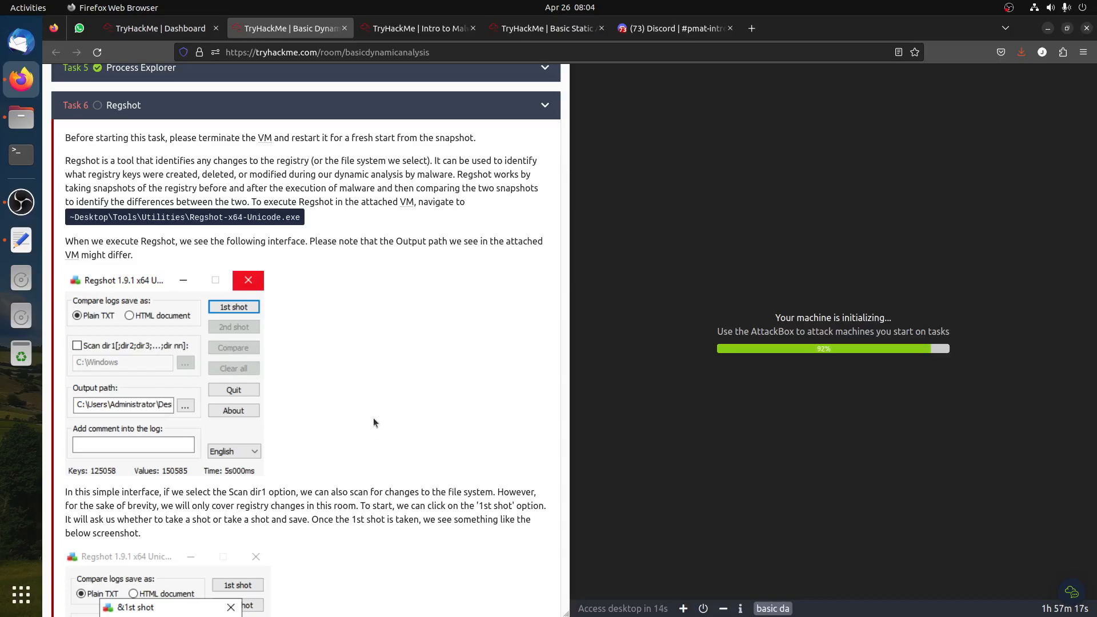
pyautogui.hotkey('alt', 'Tab')
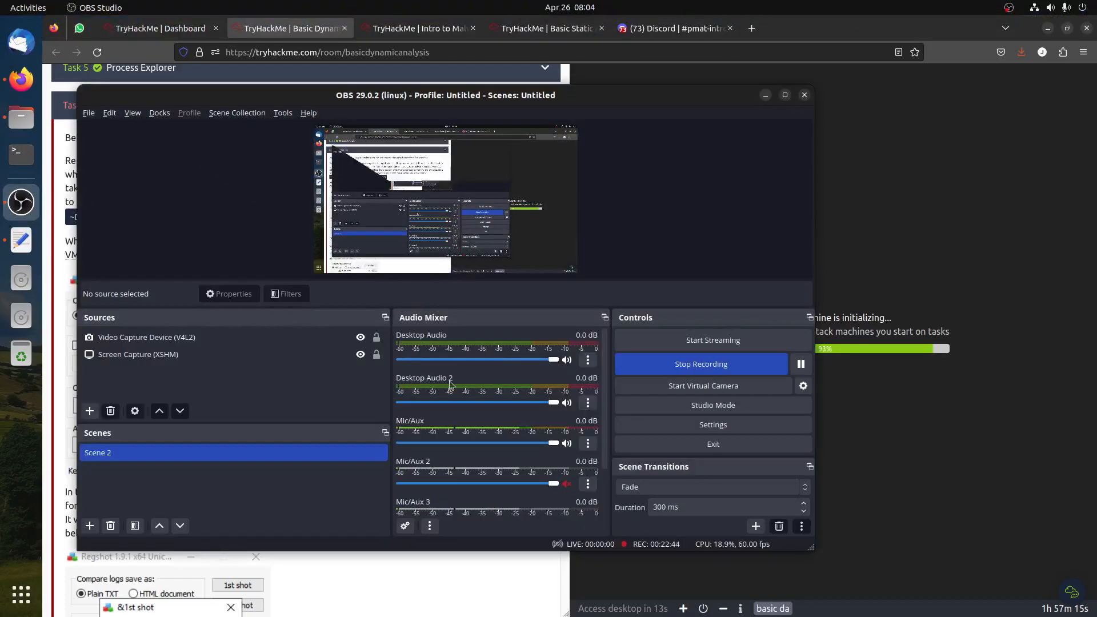
pyautogui.click(453, 567)
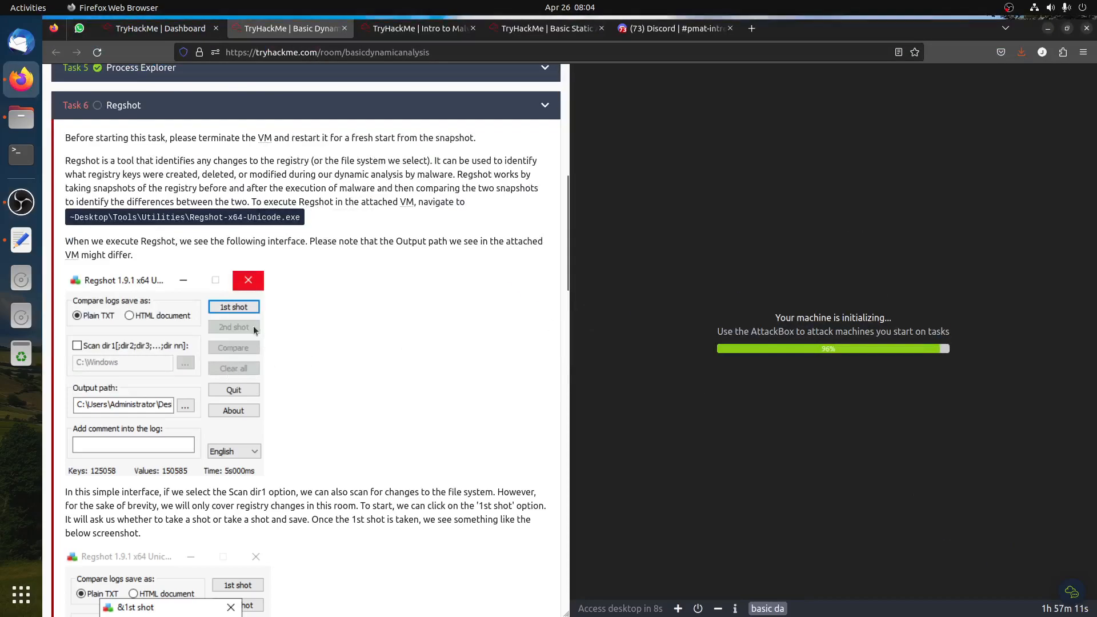
pyautogui.scroll(-15, 280, 341)
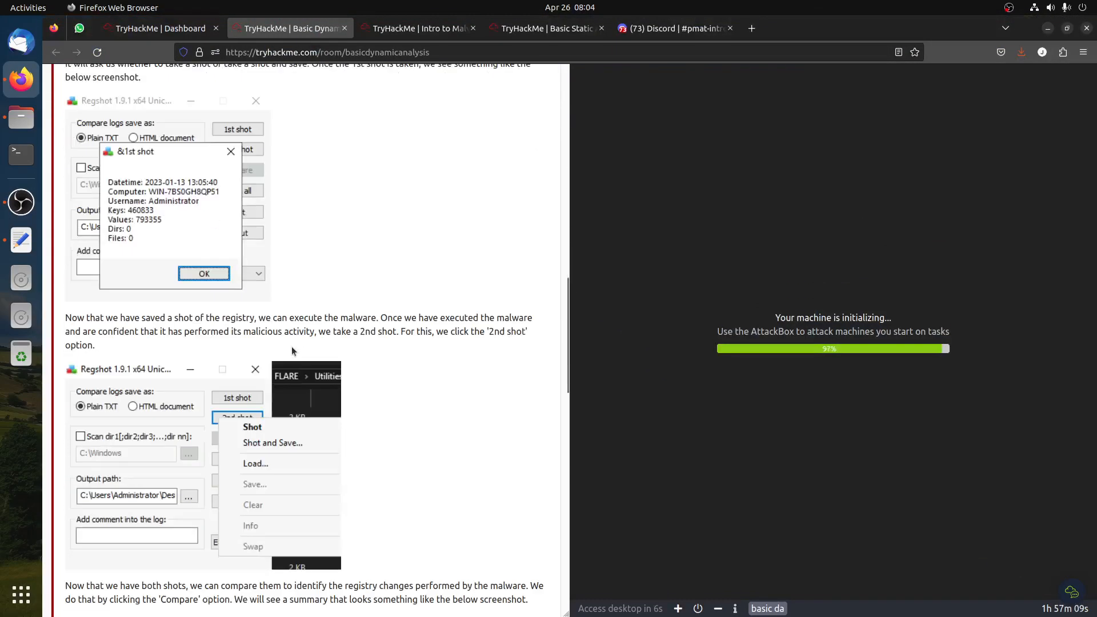
pyautogui.scroll(15, 315, 341)
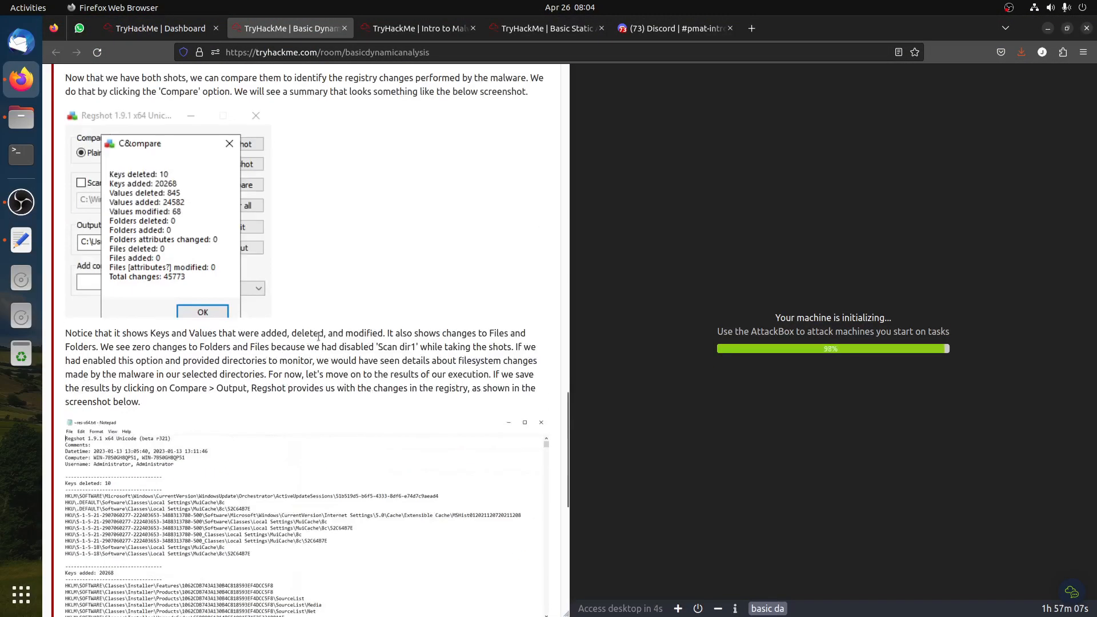
pyautogui.scroll(1, 319, 341)
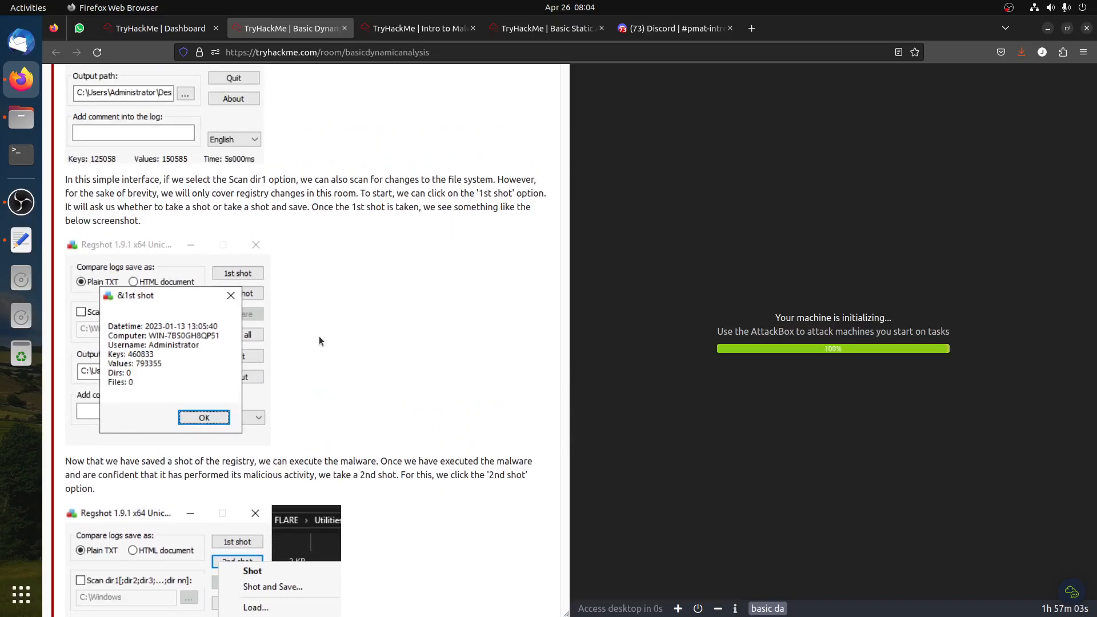
pyautogui.scroll(3, 320, 340)
pyautogui.scroll(-5, 319, 340)
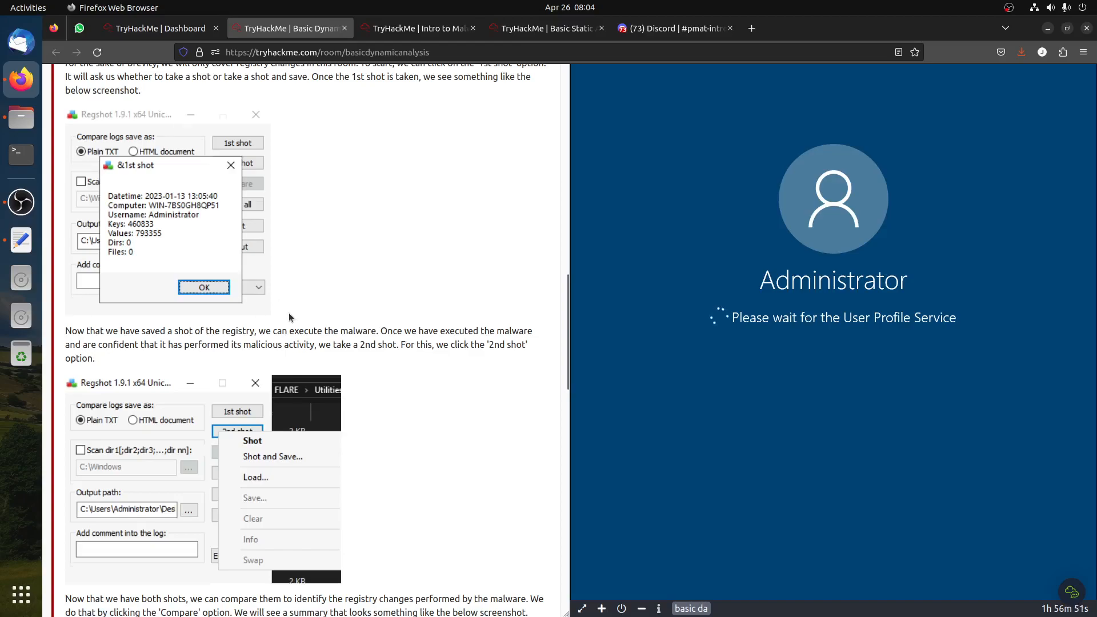
pyautogui.scroll(6, 289, 313)
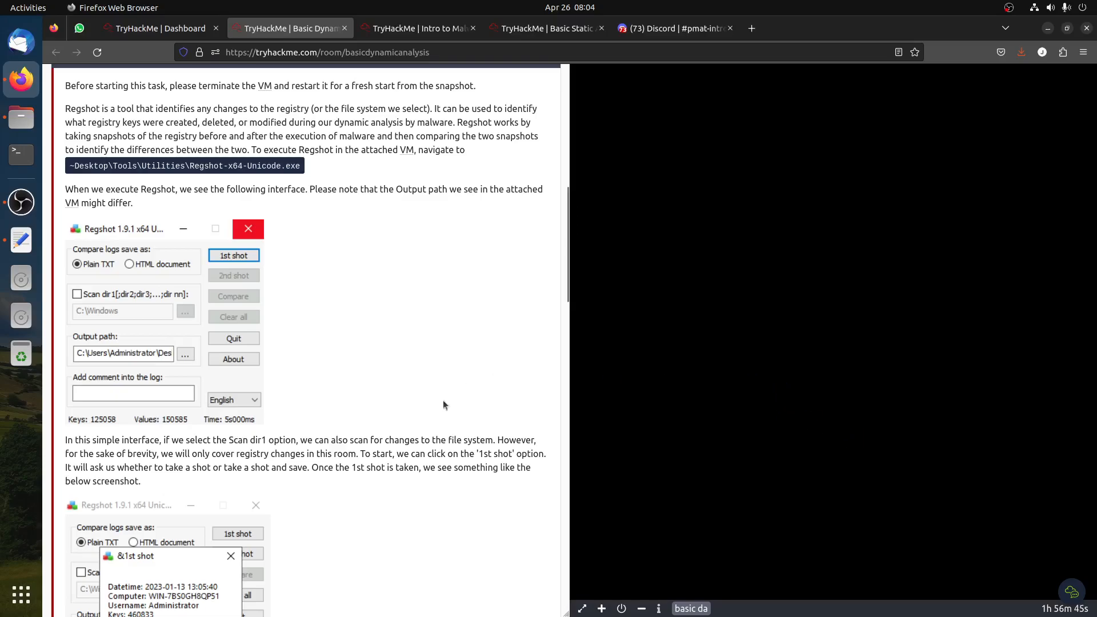
pyautogui.scroll(-15, 458, 401)
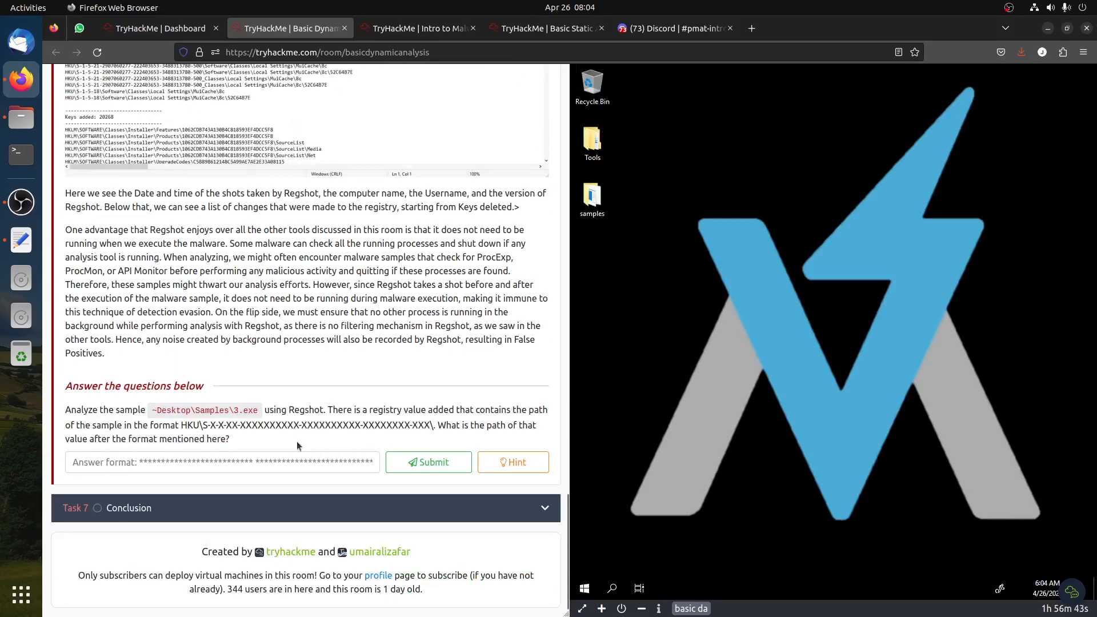
pyautogui.moveTo(220, 410); pyautogui.dragTo(266, 411)
# Open the Tools folder on the VM desktop and try launching the Regshot-x64-Unicode shortcut
pyautogui.click(600, 150)
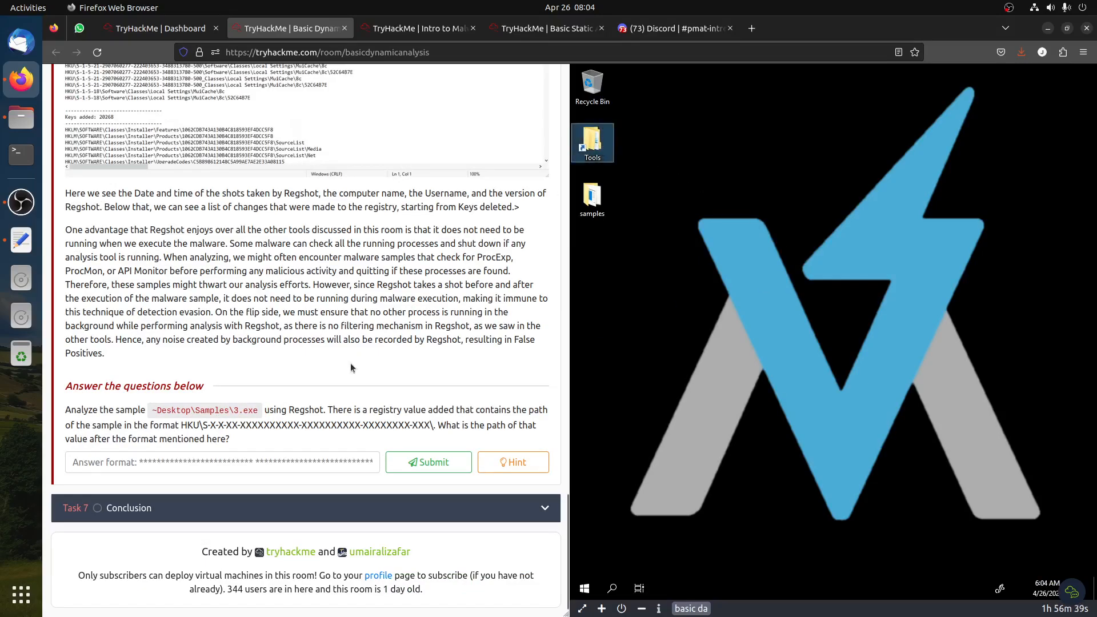
pyautogui.scroll(15, 351, 361)
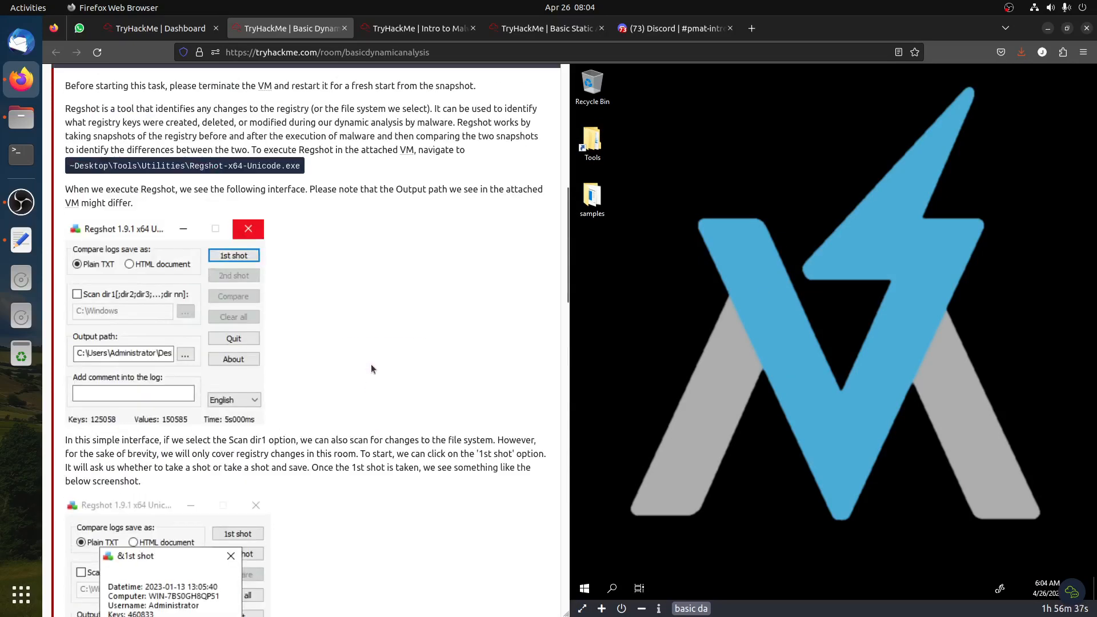
pyautogui.scroll(3, 371, 365)
pyautogui.doubleClick(753, 362)
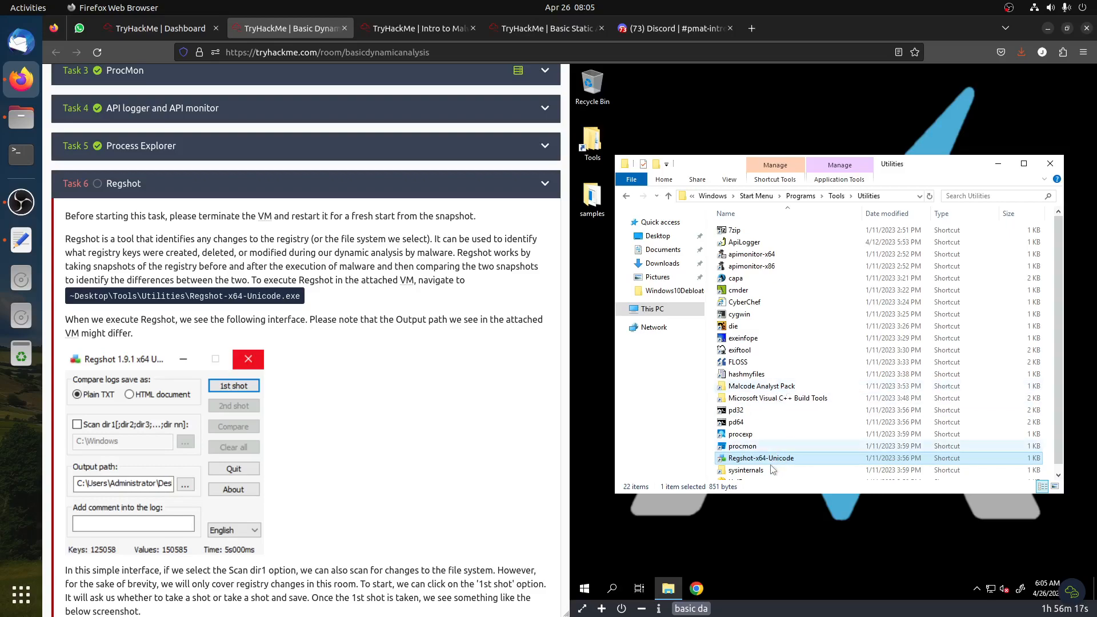
pyautogui.click(740, 447)
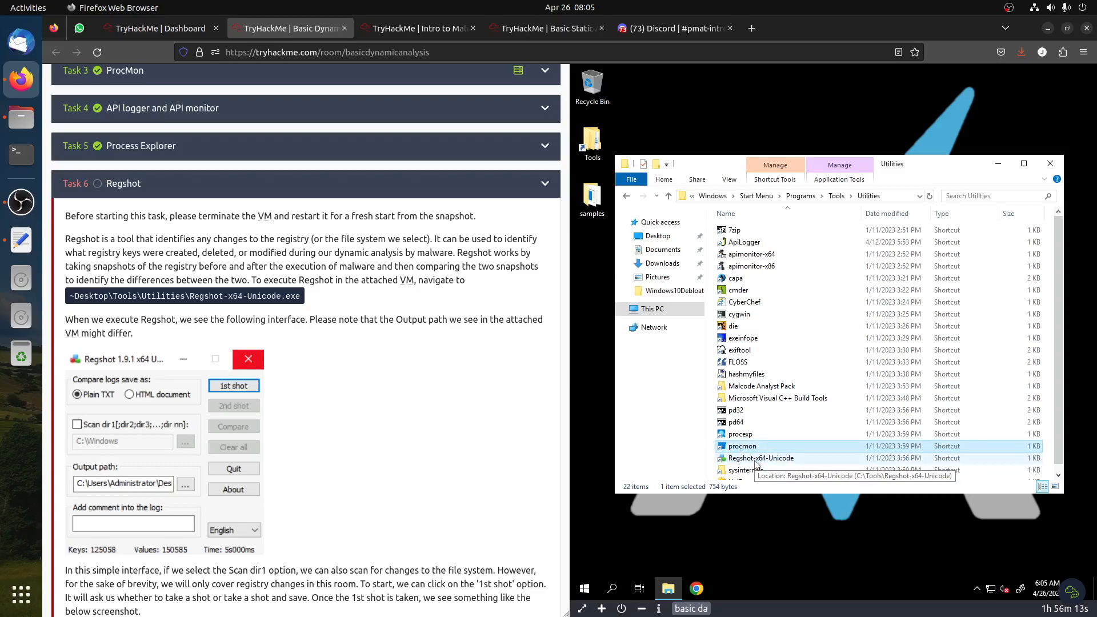
pyautogui.click(756, 458)
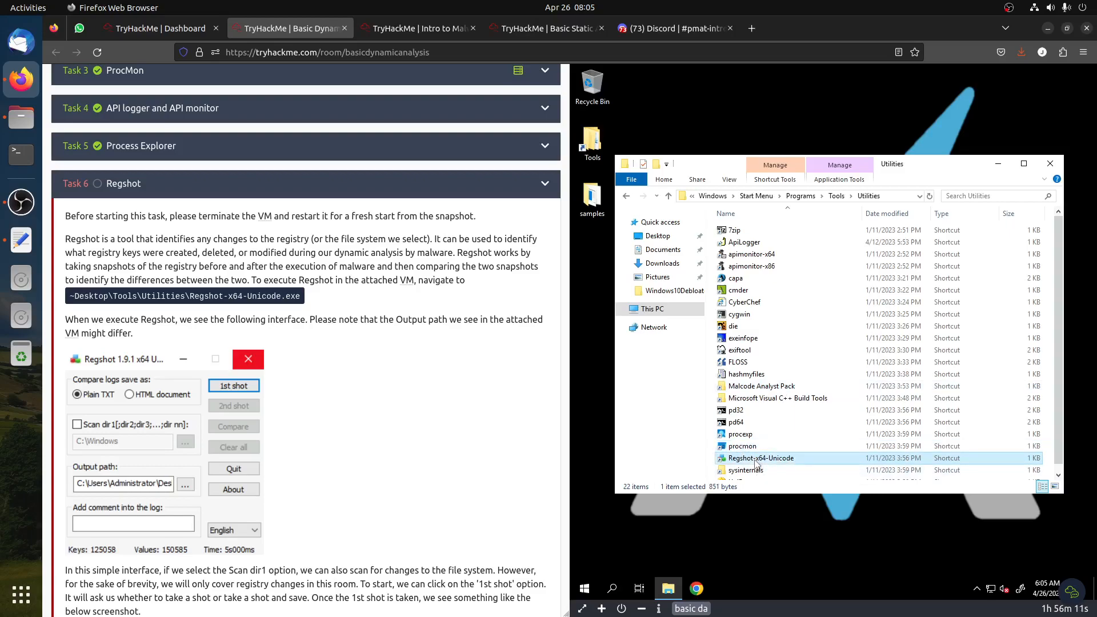
pyautogui.doubleClick(755, 460)
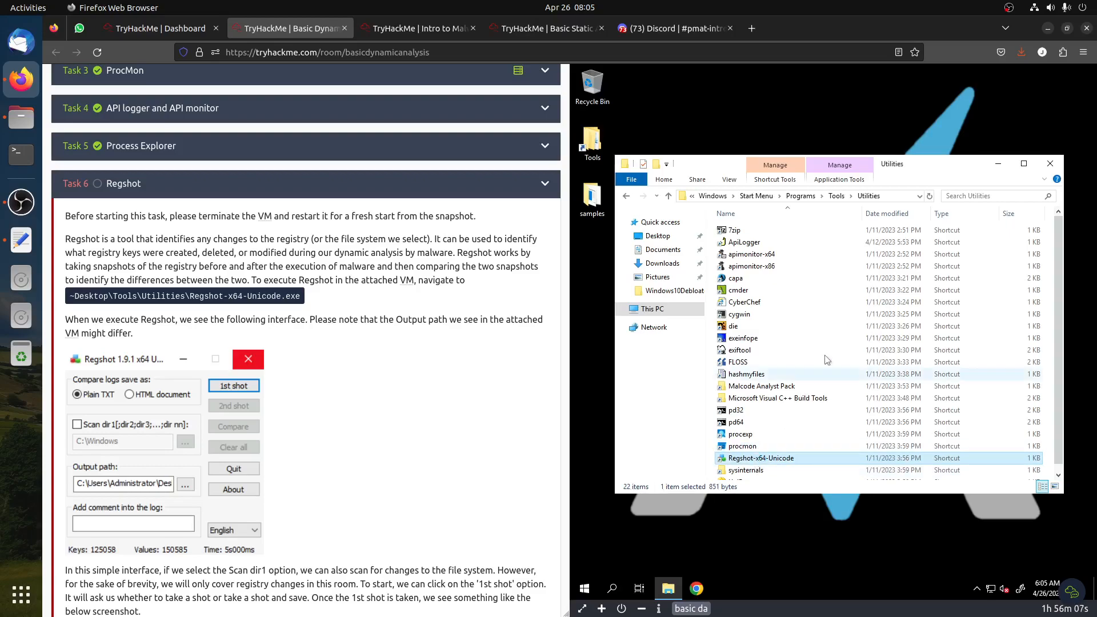
# Browse to C:\Tools\Regshot-x64-Unicode and launch Regshot-x64-Unicode.exe
pyautogui.click(653, 312)
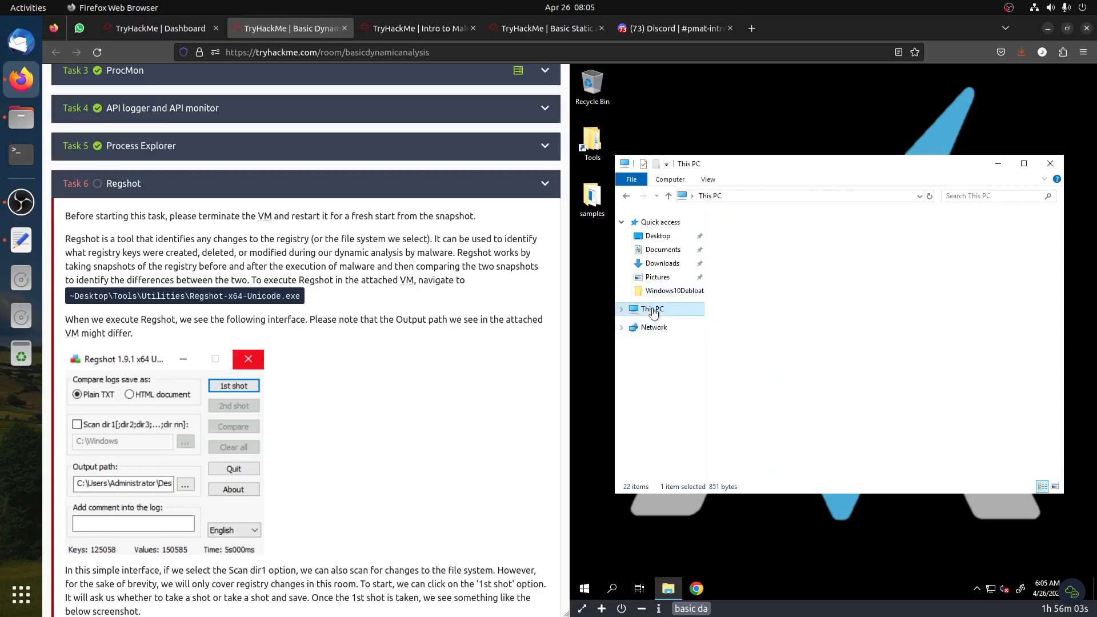
pyautogui.click(788, 349)
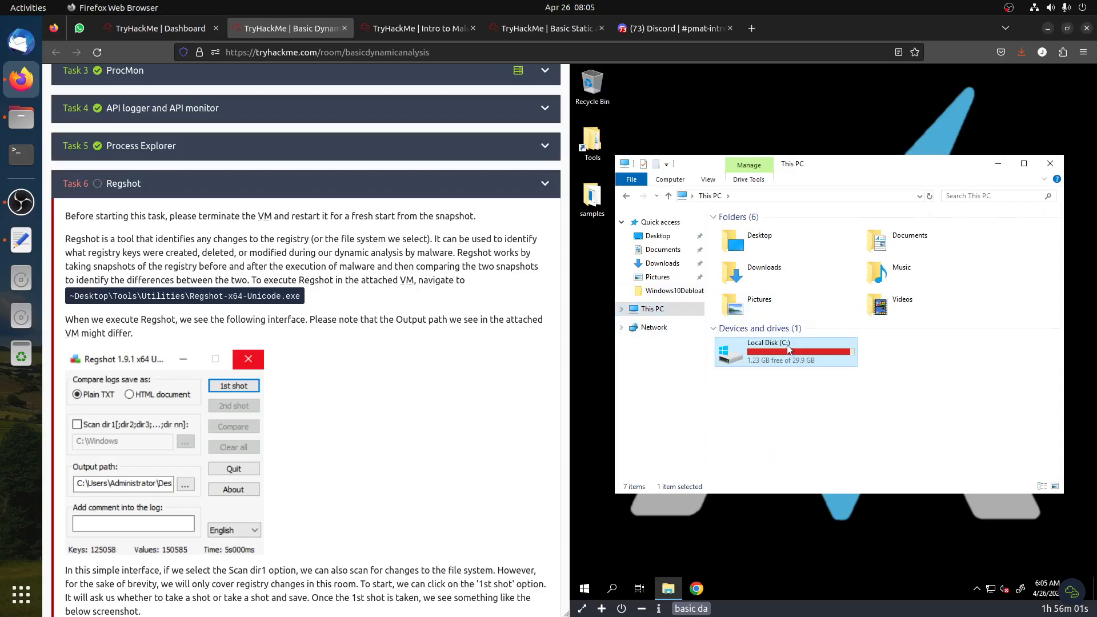
pyautogui.doubleClick(789, 349)
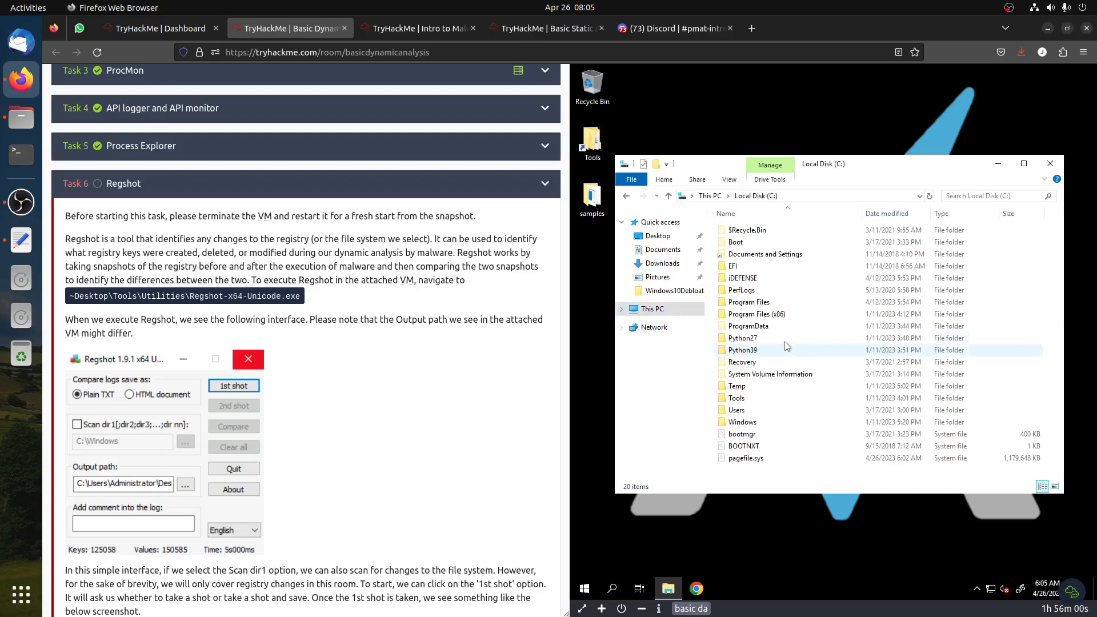
pyautogui.doubleClick(736, 398)
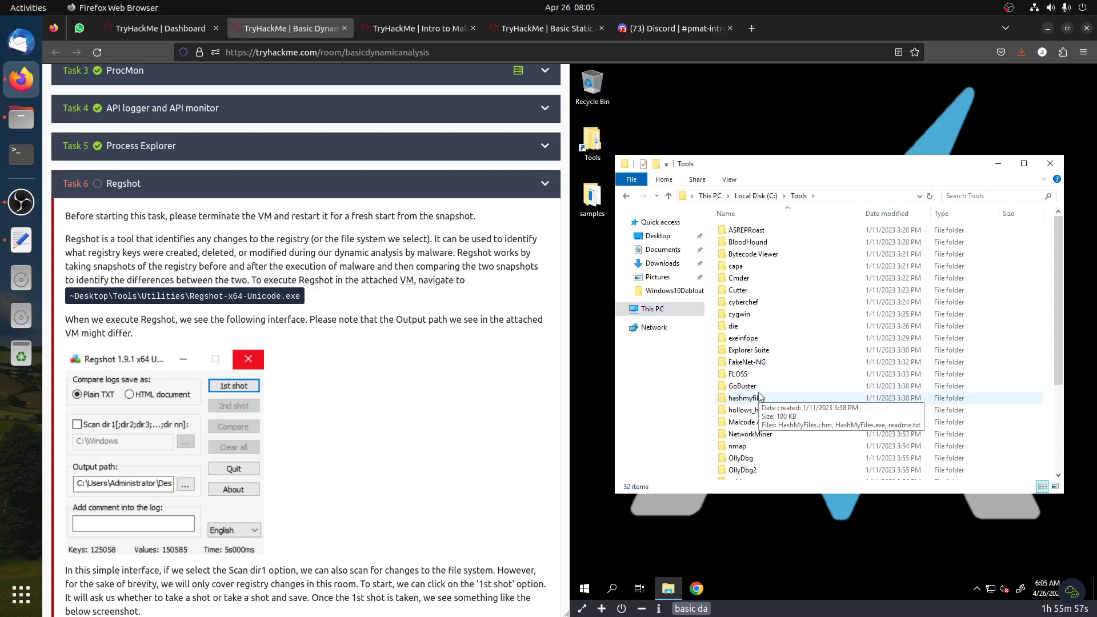
pyautogui.scroll(-4, 759, 396)
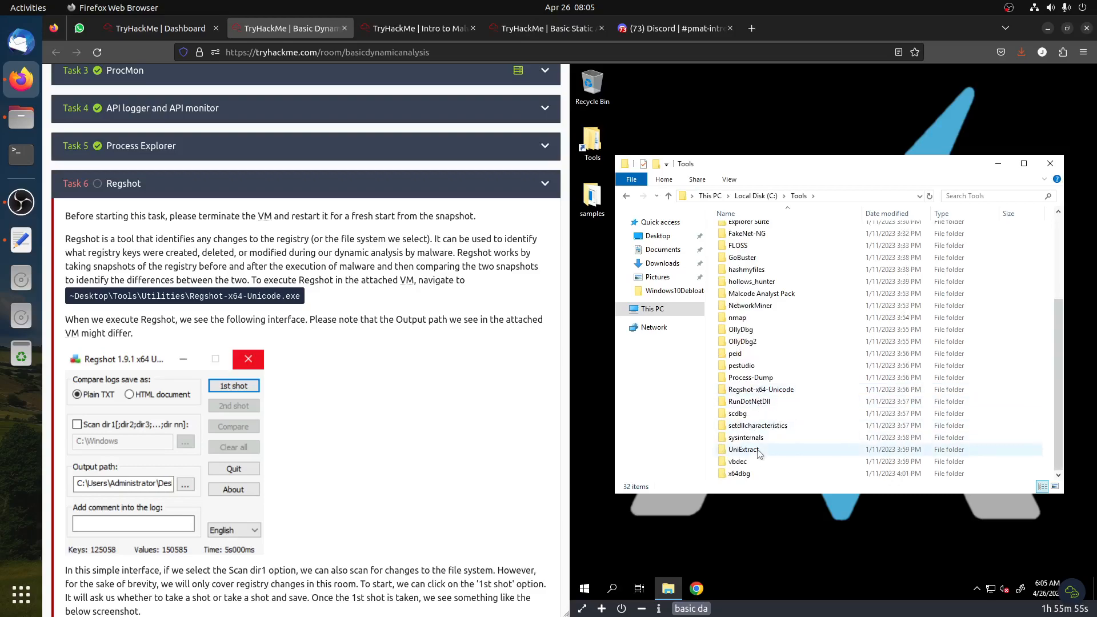
pyautogui.doubleClick(764, 391)
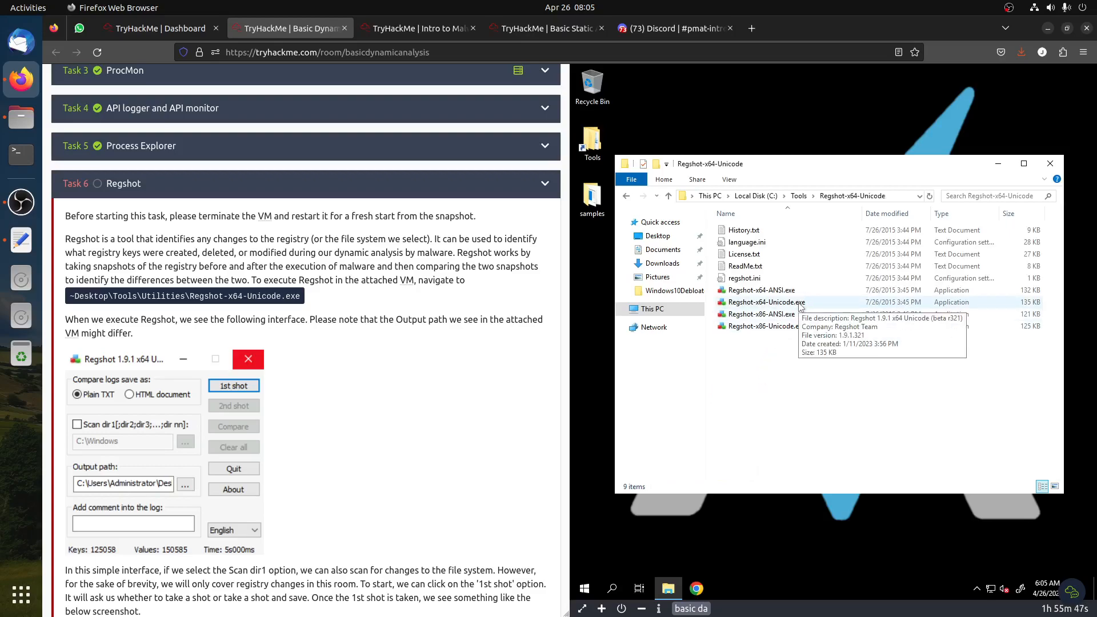
pyautogui.doubleClick(800, 303)
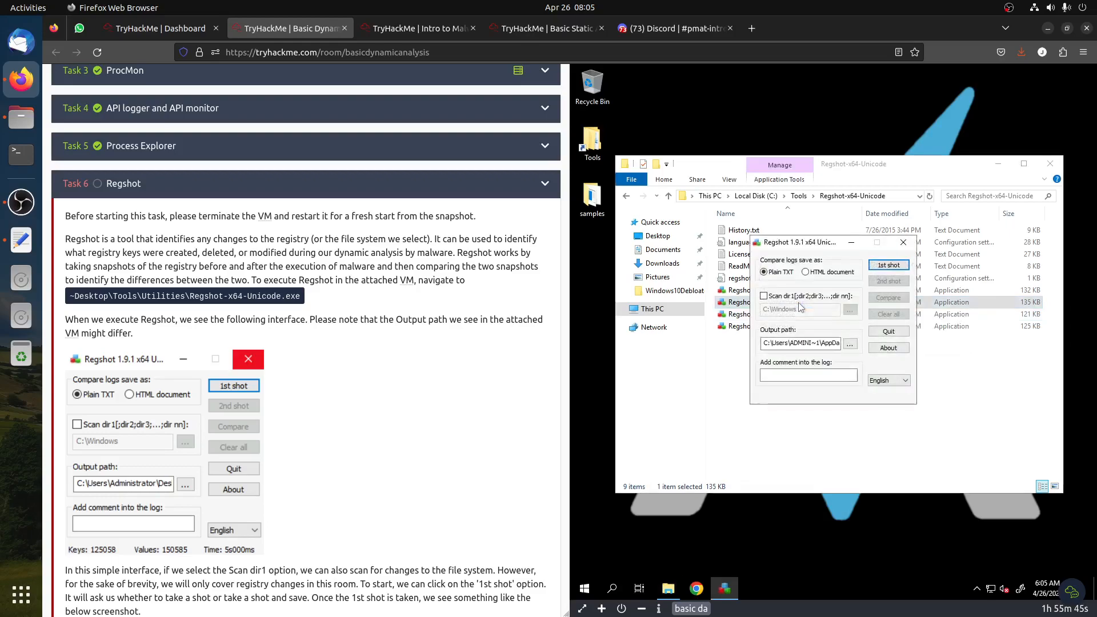
# Take Regshot's first shot with saving, and save the snapshot file as 1
pyautogui.click(884, 269)
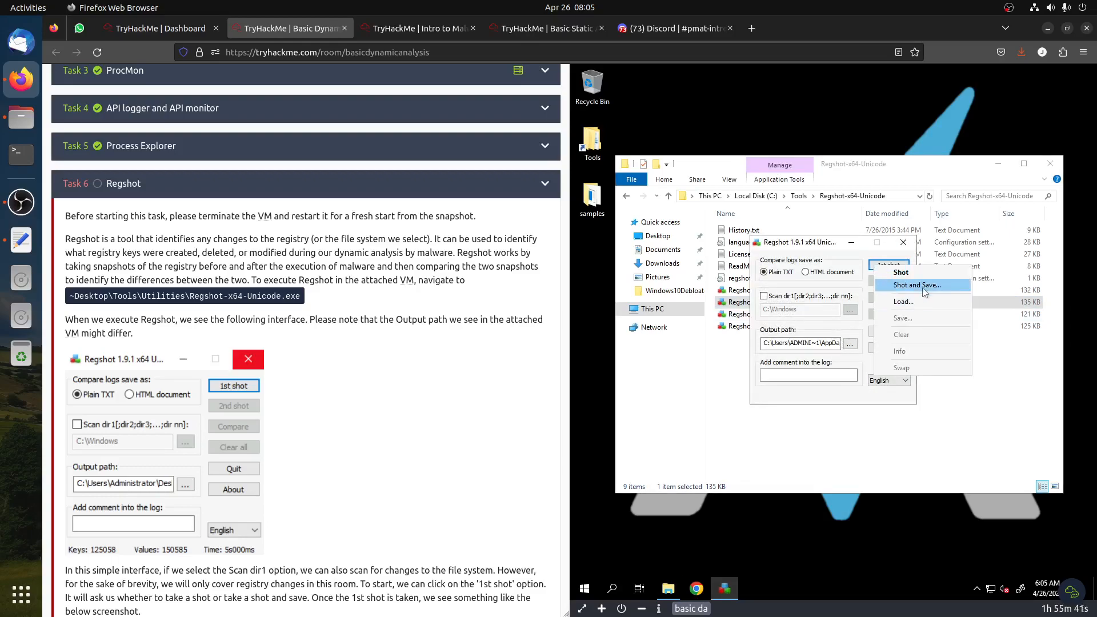
pyautogui.click(924, 287)
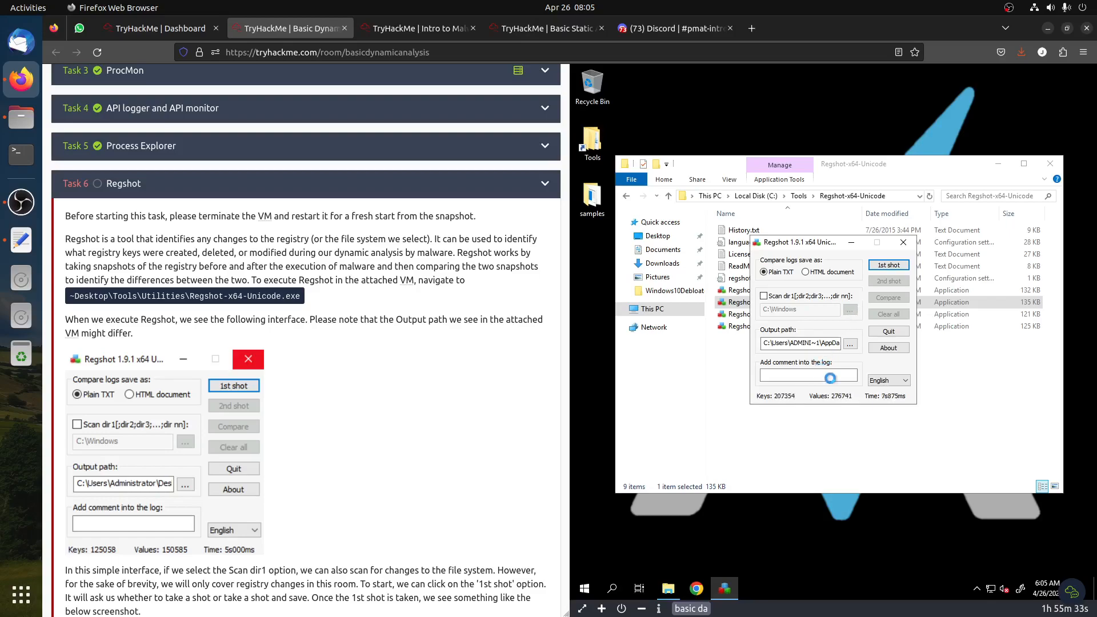
pyautogui.scroll(-3, 386, 372)
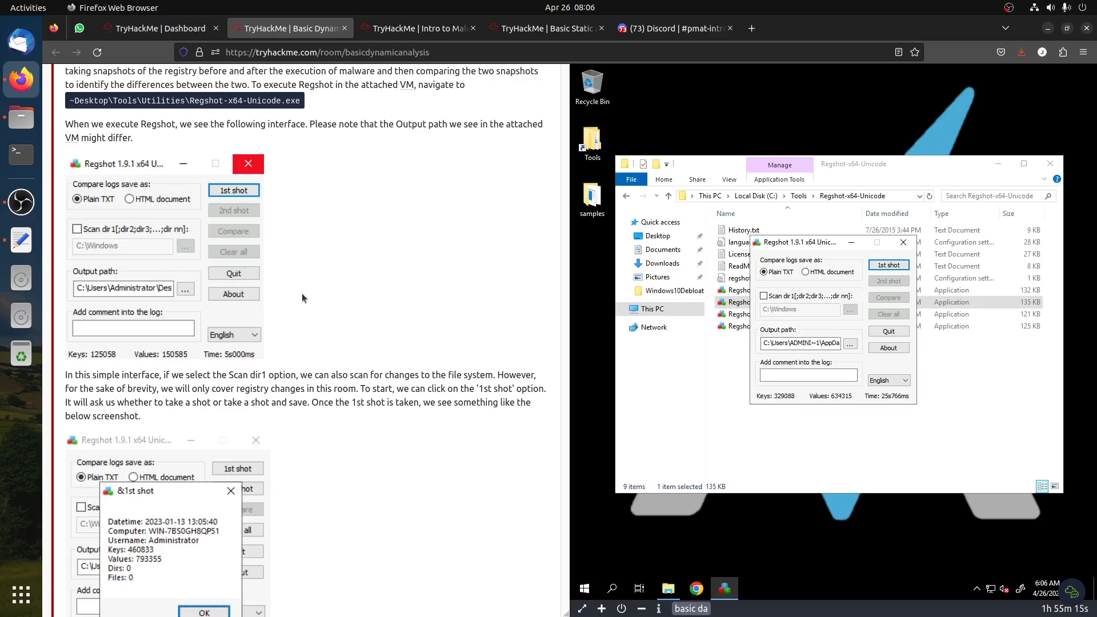
pyautogui.scroll(-5, 302, 293)
pyautogui.scroll(3, 303, 290)
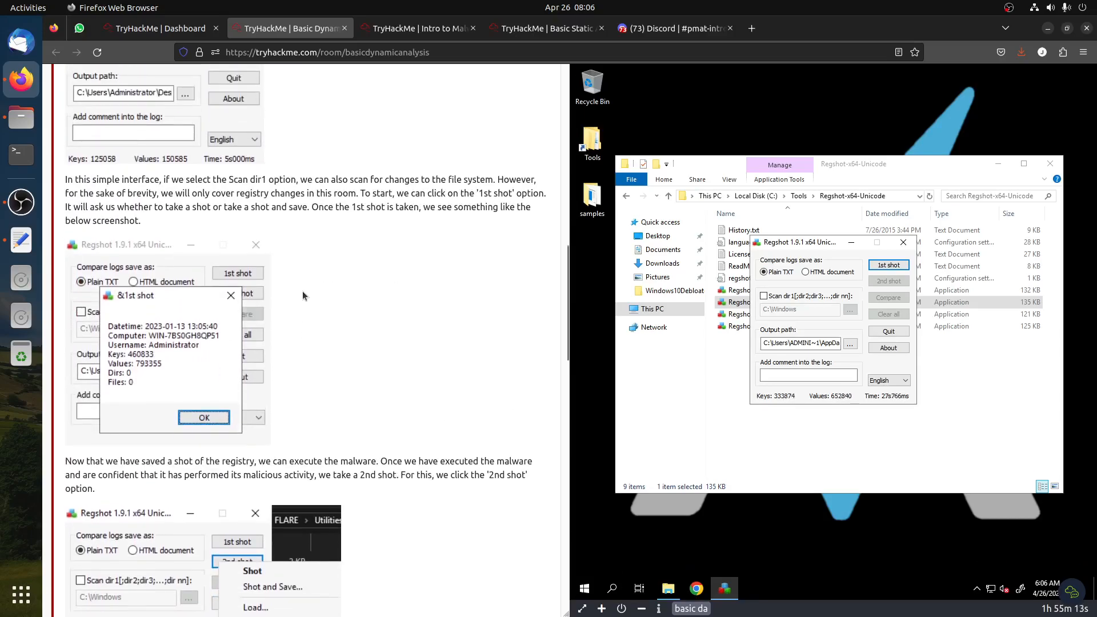
pyautogui.scroll(4, 303, 290)
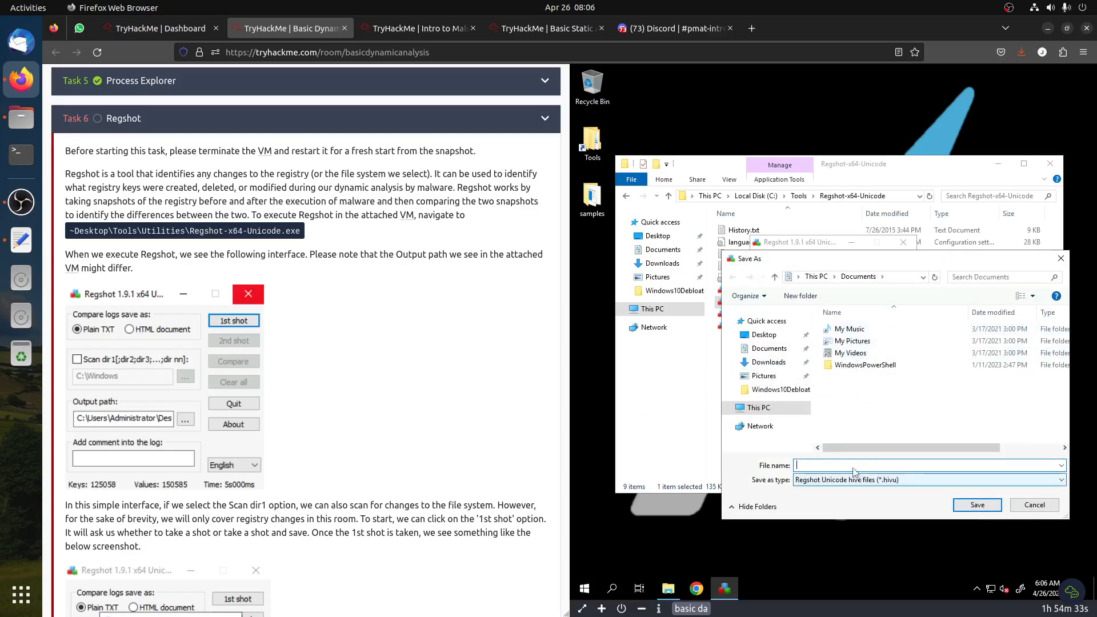
pyautogui.write('1')
pyautogui.click(977, 505)
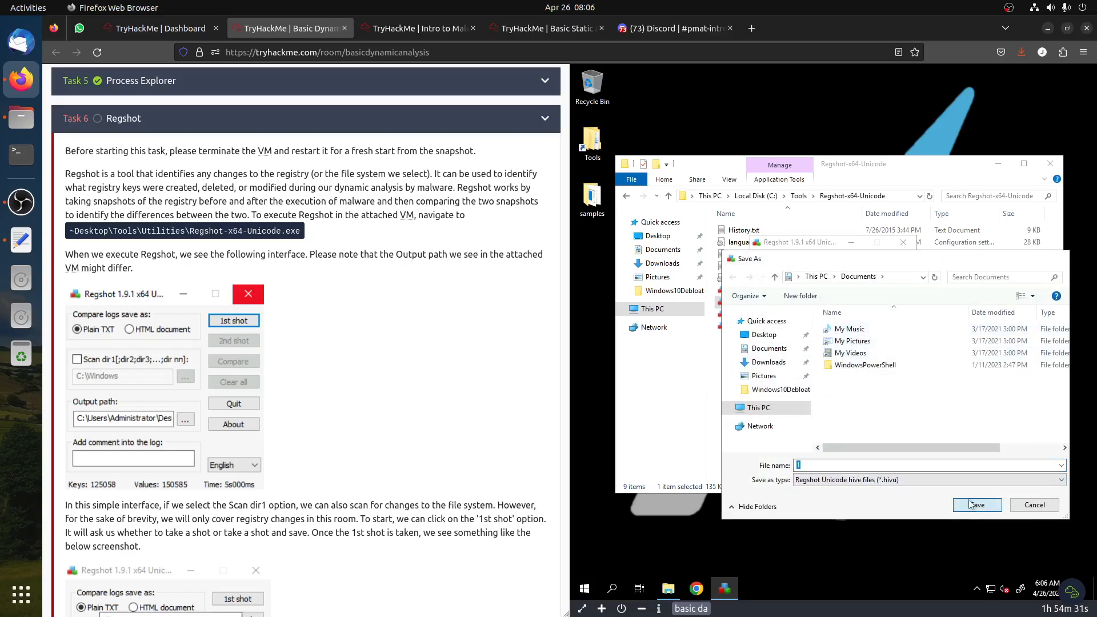
# Open the samples folder on the desktop and run the sample 3.exe
pyautogui.click(863, 380)
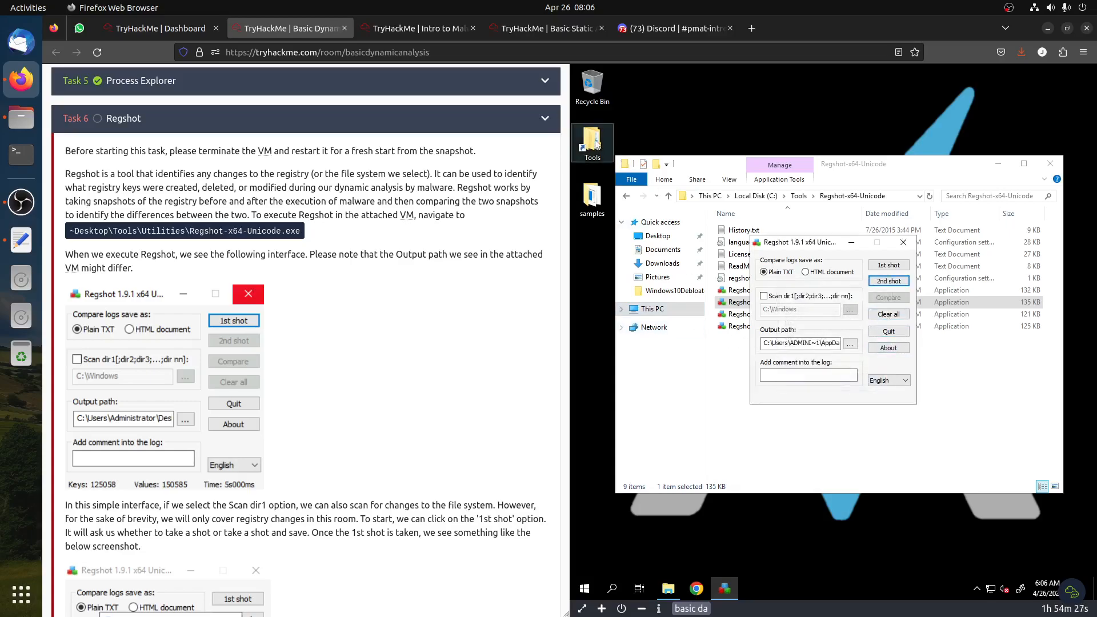
pyautogui.click(593, 201)
pyautogui.doubleClick(593, 200)
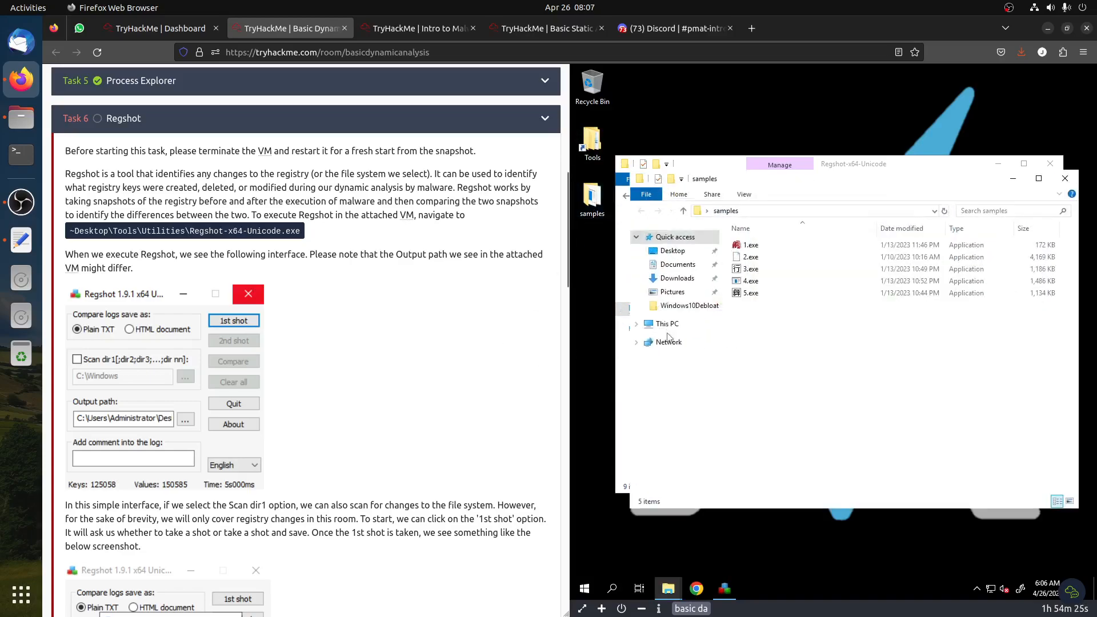
pyautogui.click(752, 269)
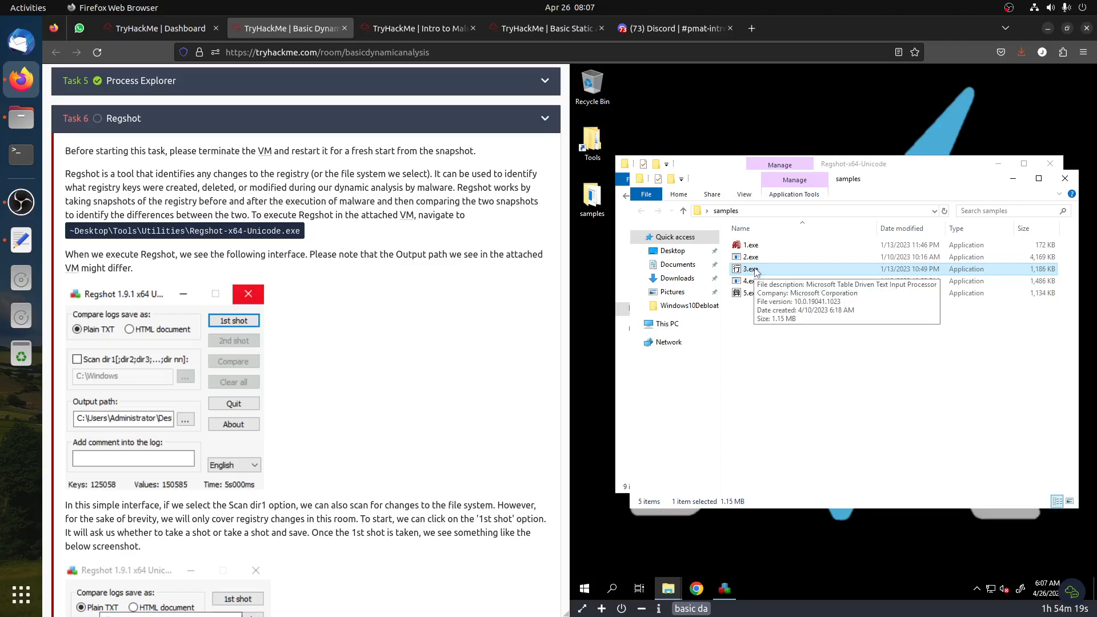
pyautogui.doubleClick(754, 268)
pyautogui.rightClick(754, 268)
pyautogui.click(787, 229)
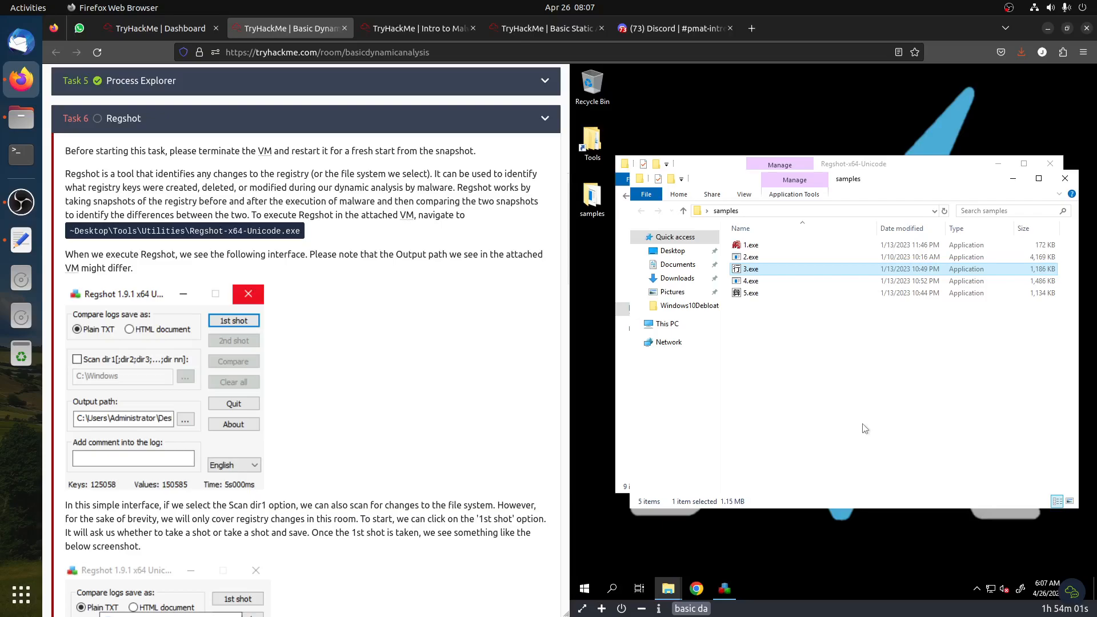
# Review the Regshot question about the registry value added by 3.exe in the room
pyautogui.scroll(-20, 361, 456)
pyautogui.click(368, 462)
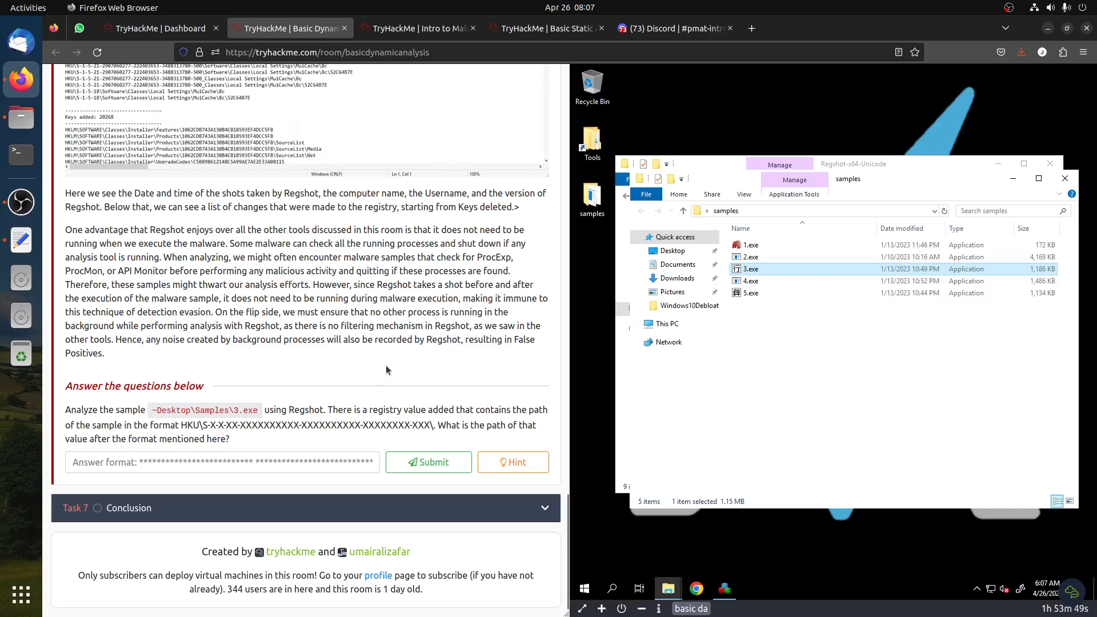
pyautogui.scroll(8, 385, 368)
pyautogui.scroll(-3, 389, 374)
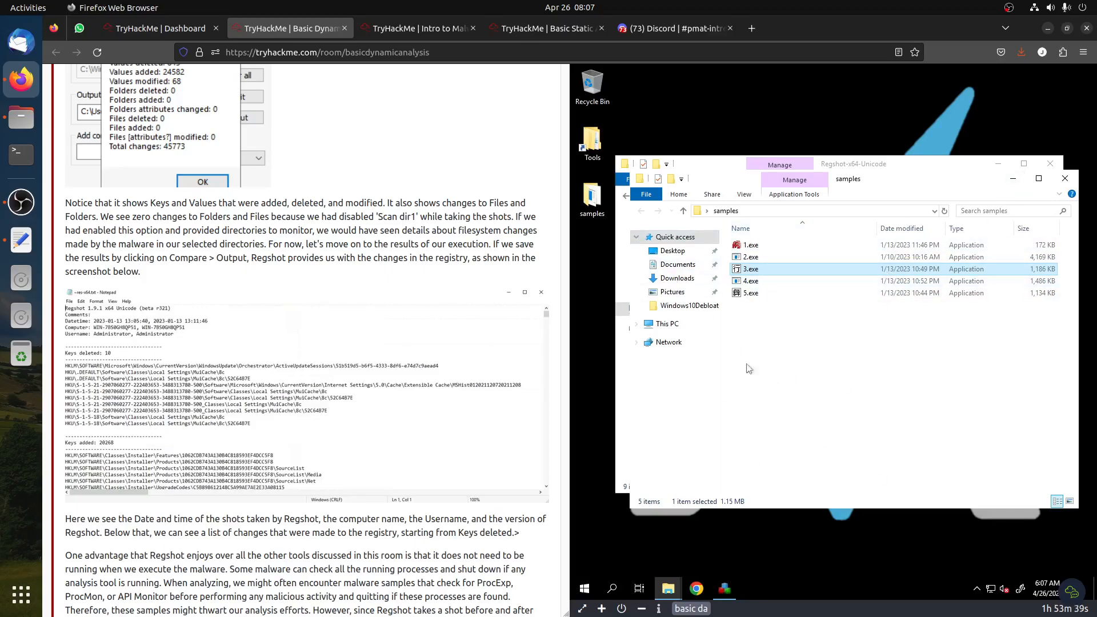
pyautogui.click(1013, 178)
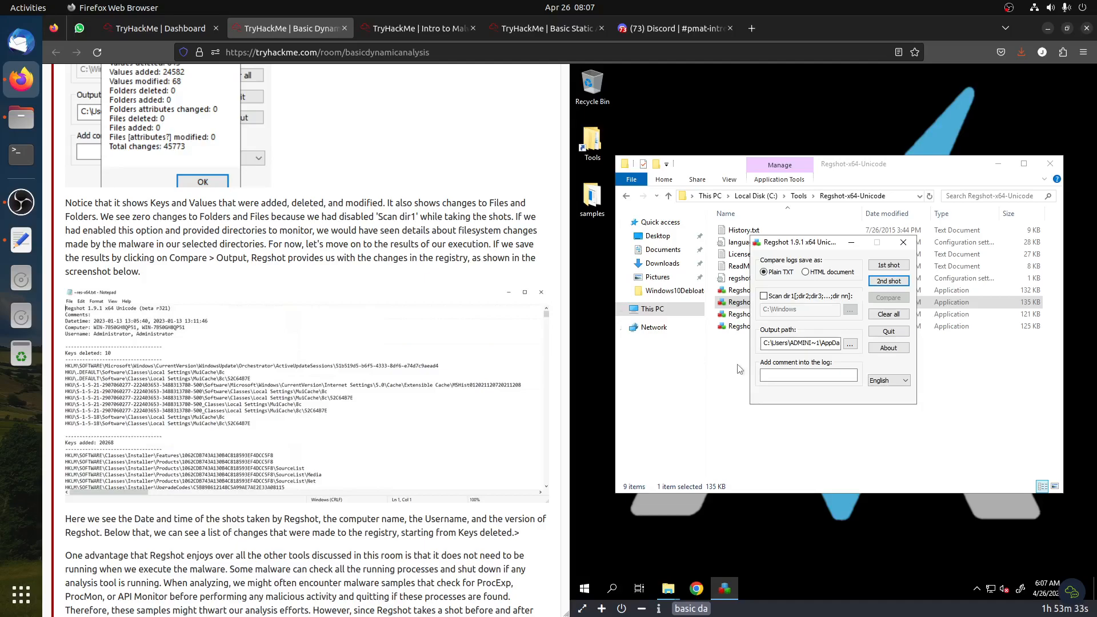
pyautogui.scroll(-5, 384, 422)
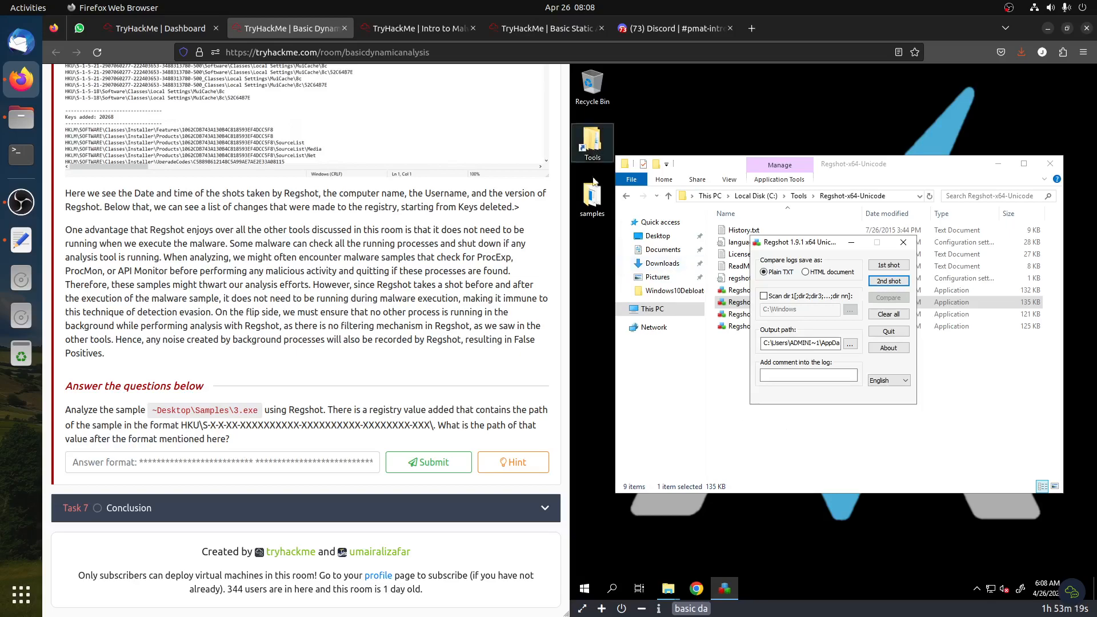
# Launch Process Monitor from the Tools Utilities folder shortcuts
pyautogui.doubleClick(593, 137)
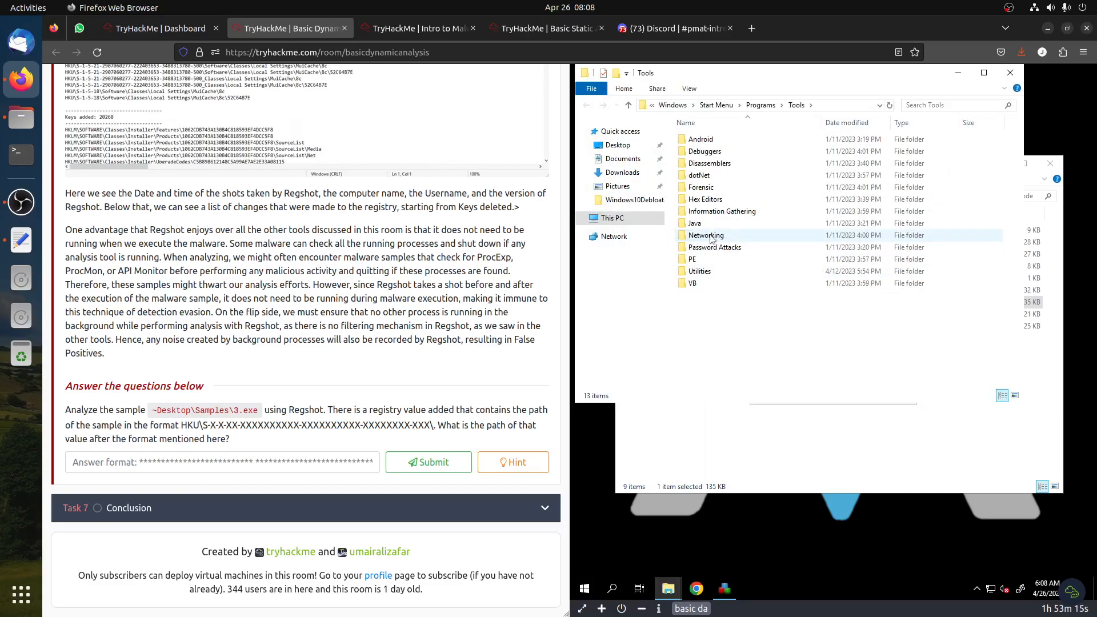
pyautogui.doubleClick(701, 271)
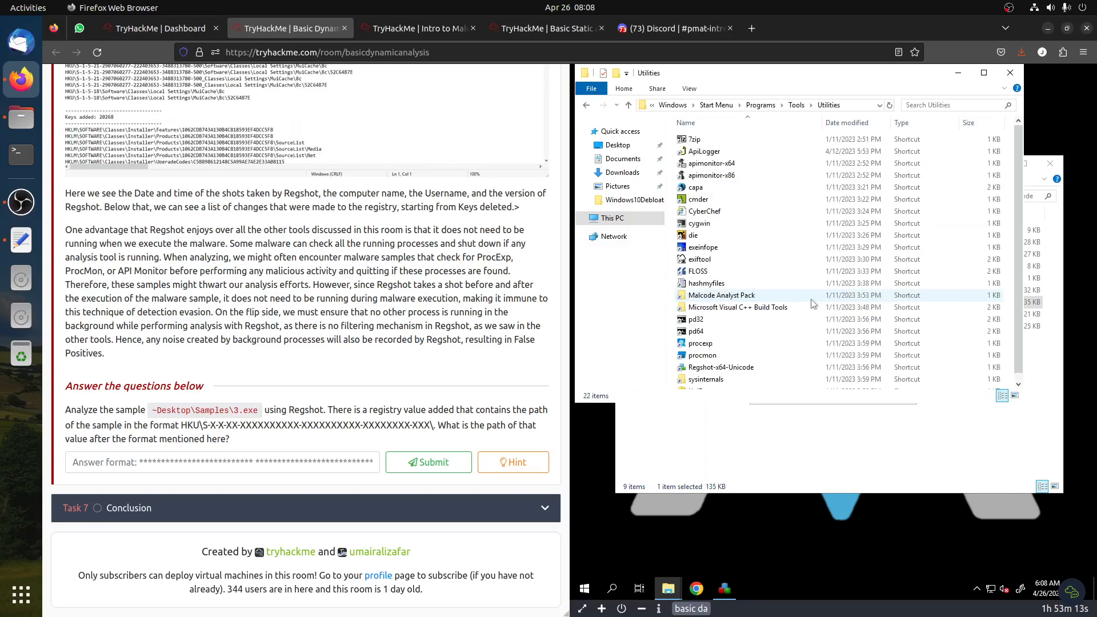
pyautogui.click(709, 357)
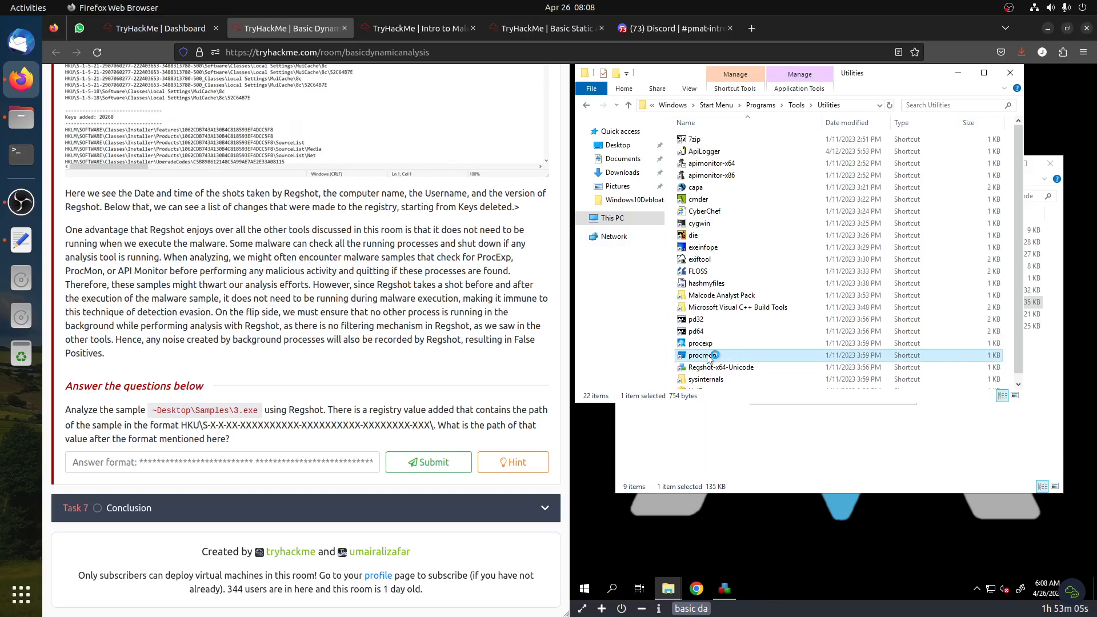
pyautogui.doubleClick(707, 355)
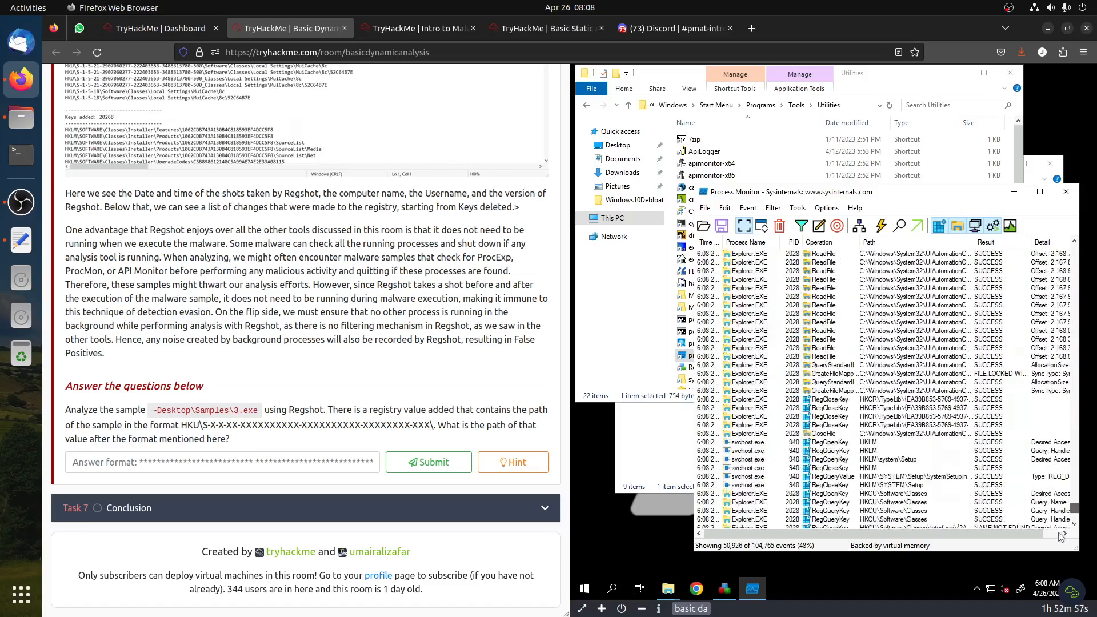
# Find the 3.exe events in Process Monitor and filter to include only process 3.exe
pyautogui.moveTo(1052, 490); pyautogui.dragTo(1073, 434)
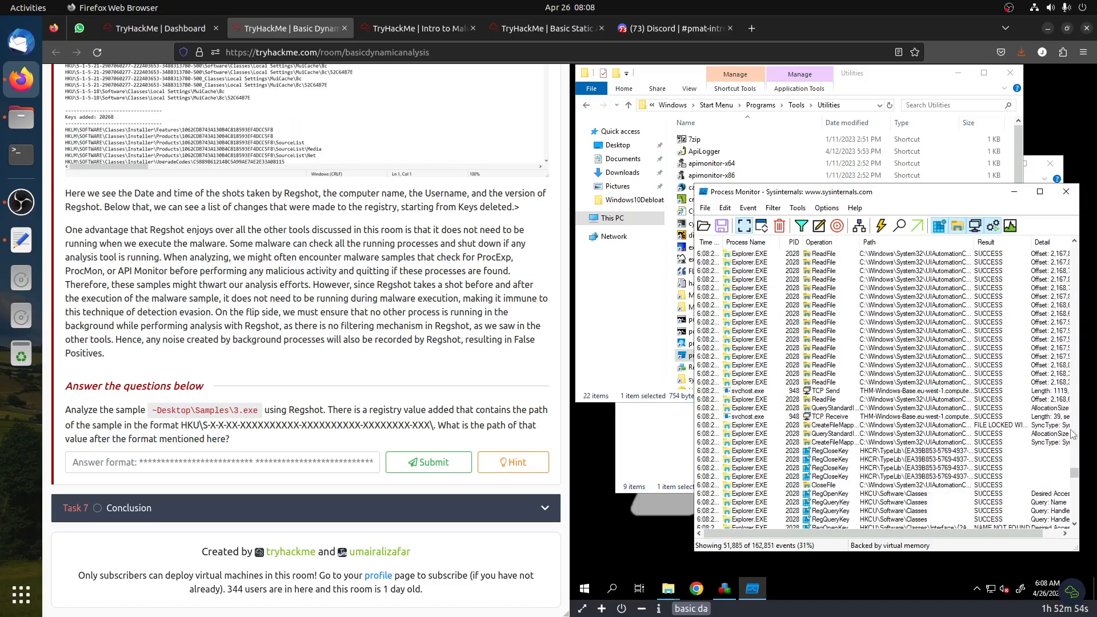
pyautogui.click(1074, 519)
pyautogui.click(1075, 485)
pyautogui.click(1075, 485)
pyautogui.click(1075, 485)
pyautogui.moveTo(1076, 445); pyautogui.dragTo(1066, 514)
pyautogui.moveTo(1075, 252); pyautogui.dragTo(1077, 536)
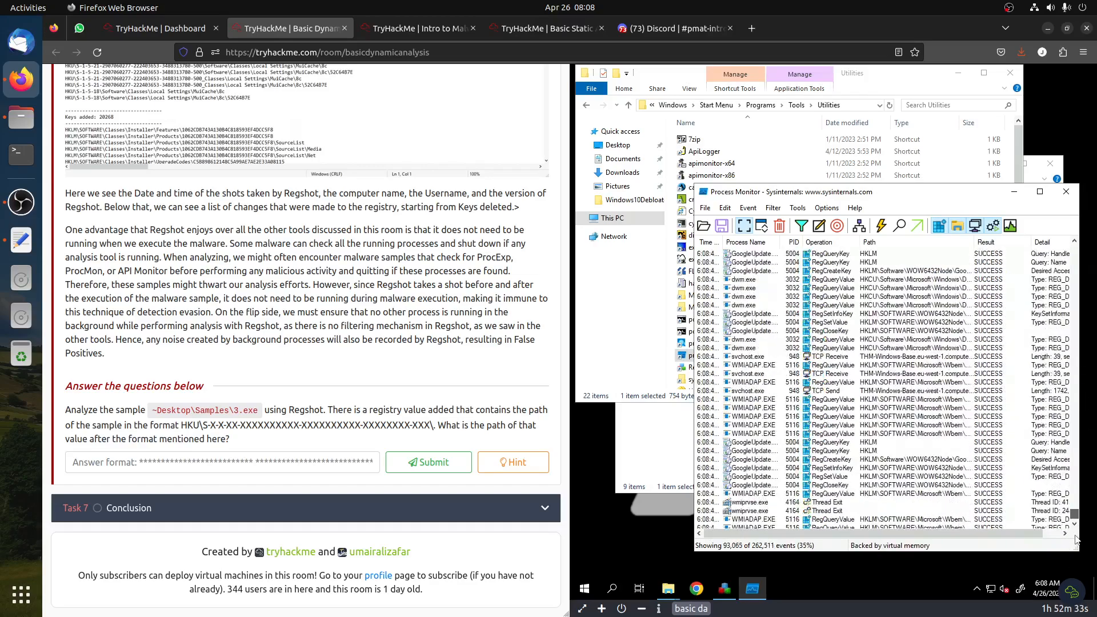
pyautogui.scroll(-5, 778, 415)
pyautogui.scroll(-5, 777, 410)
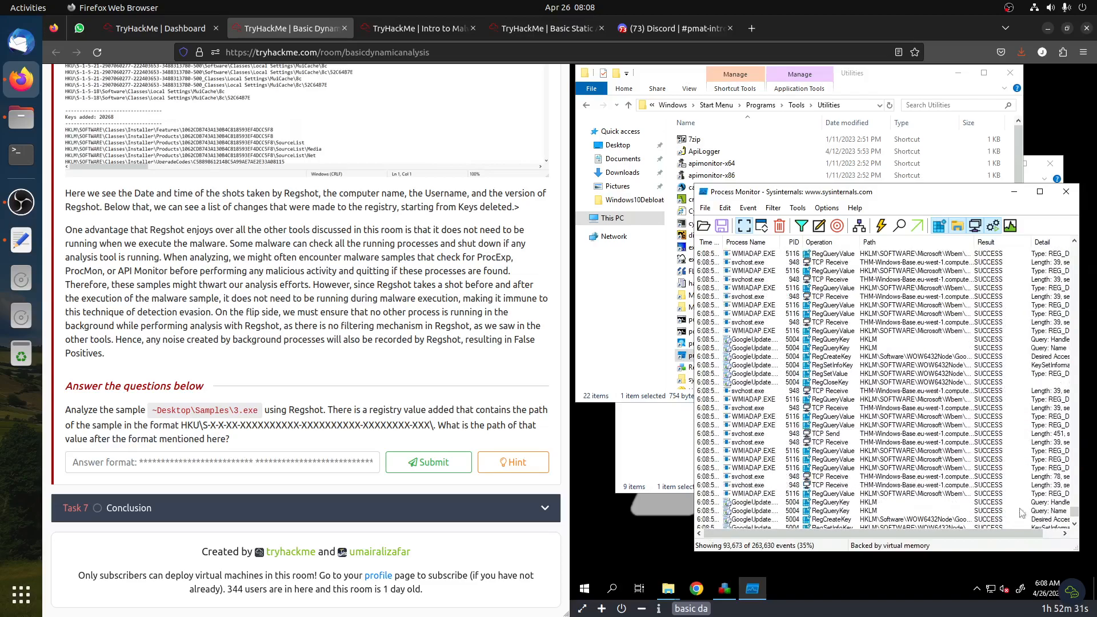
pyautogui.moveTo(1074, 515); pyautogui.dragTo(1075, 525)
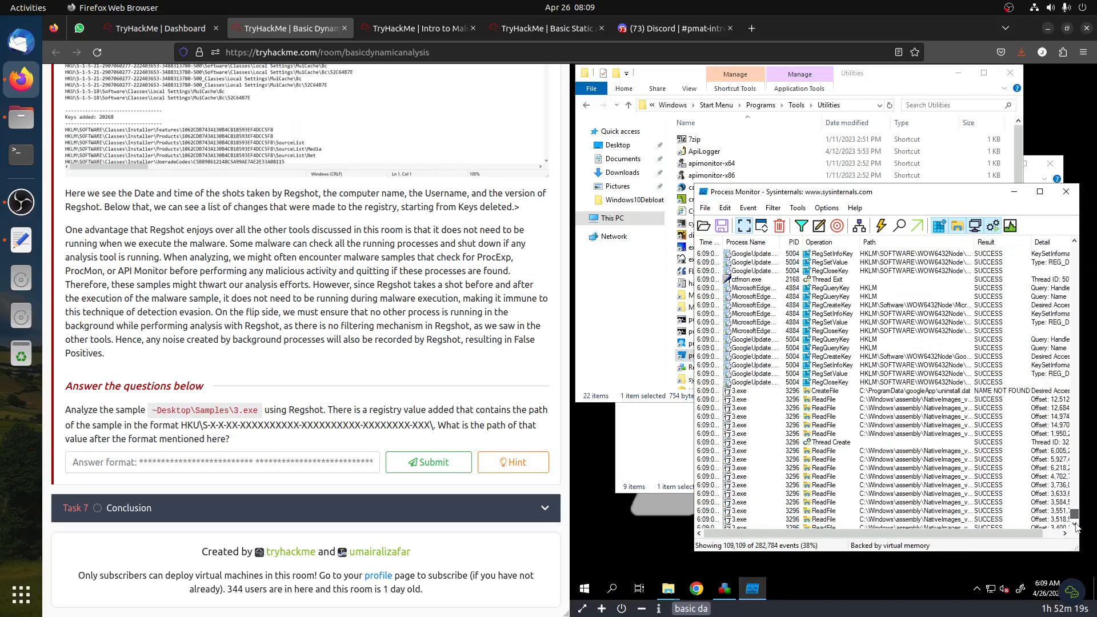
pyautogui.click(745, 468)
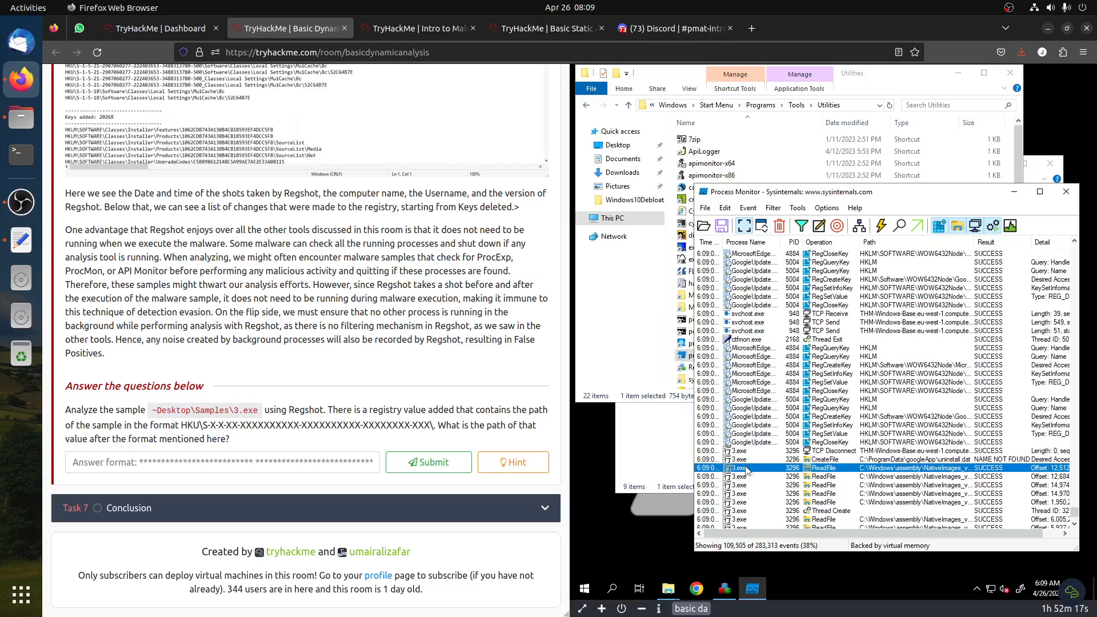
pyautogui.rightClick(745, 469)
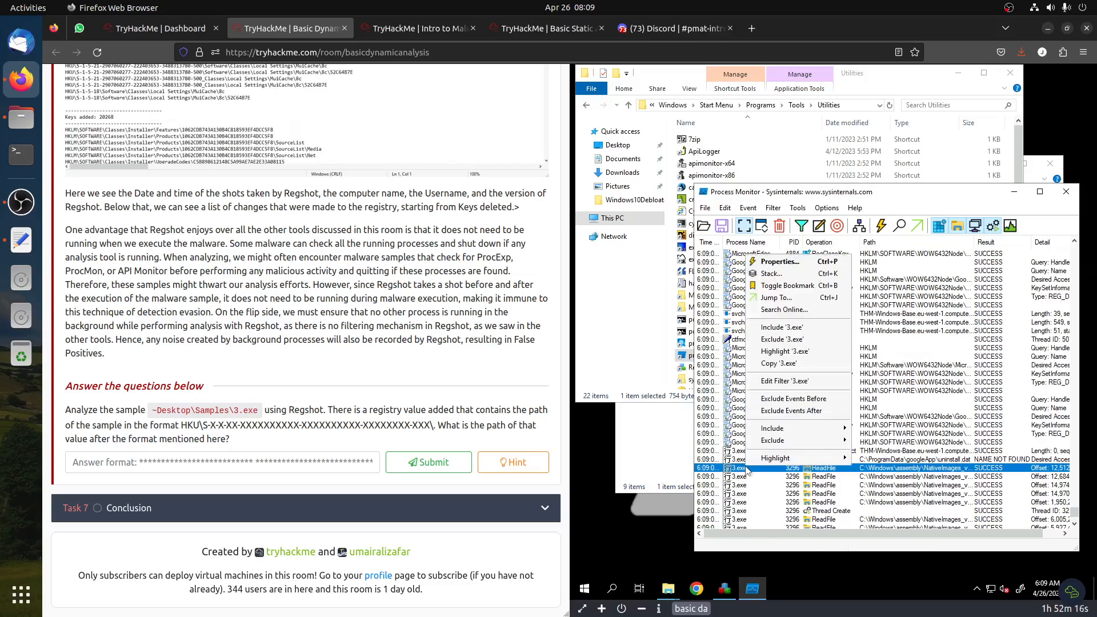
pyautogui.click(801, 327)
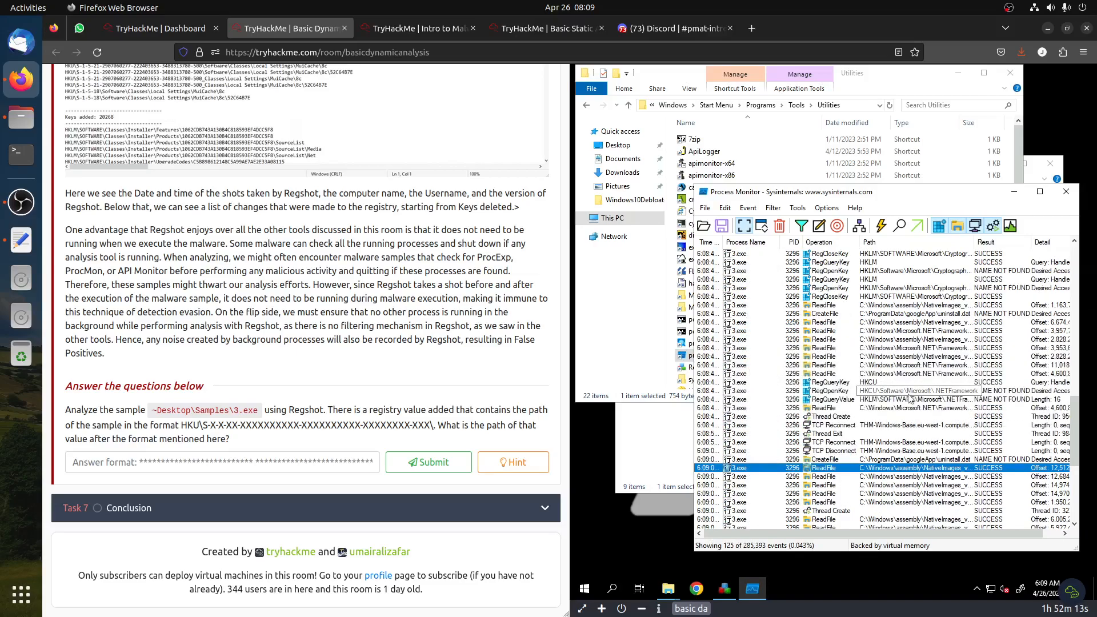
# Limit the 3.exe event list to registry activity only
pyautogui.scroll(-2, 971, 394)
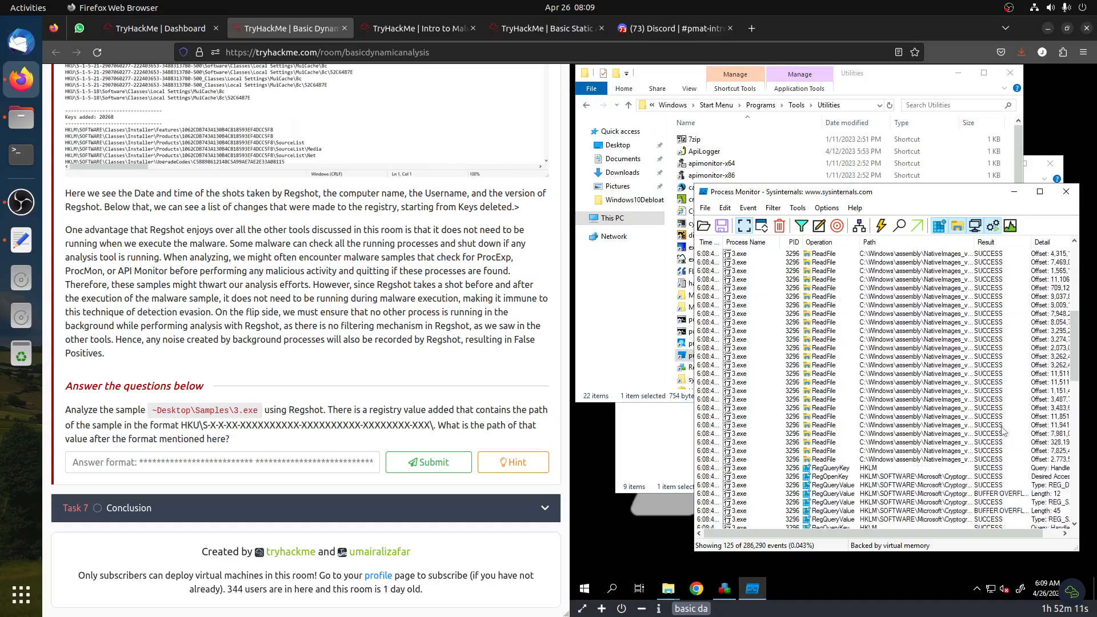
pyautogui.scroll(-6, 1004, 403)
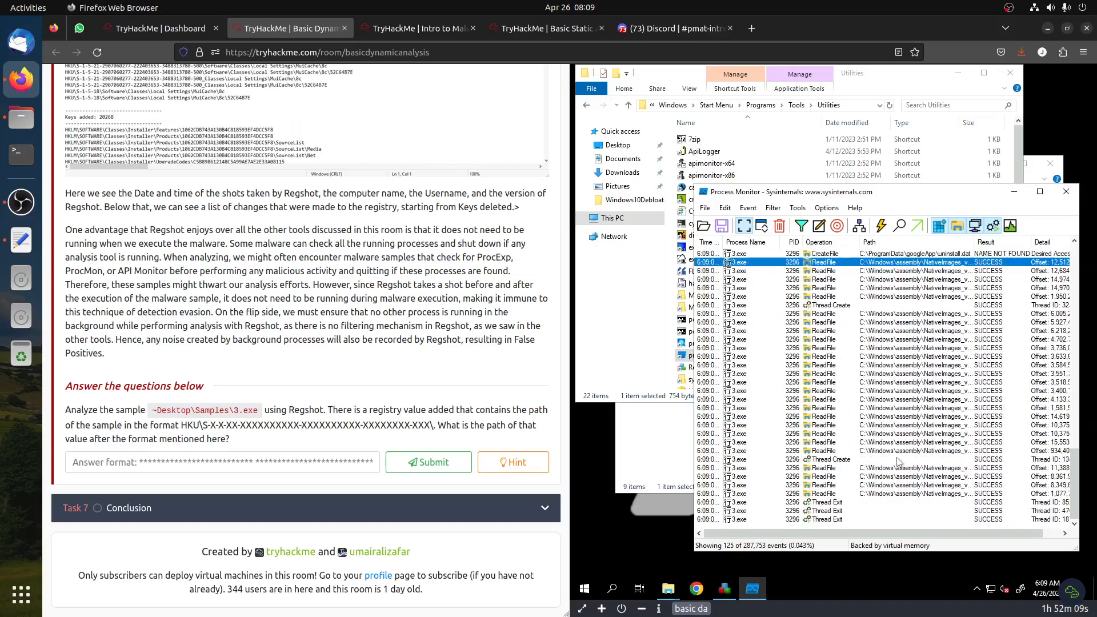
pyautogui.click(957, 226)
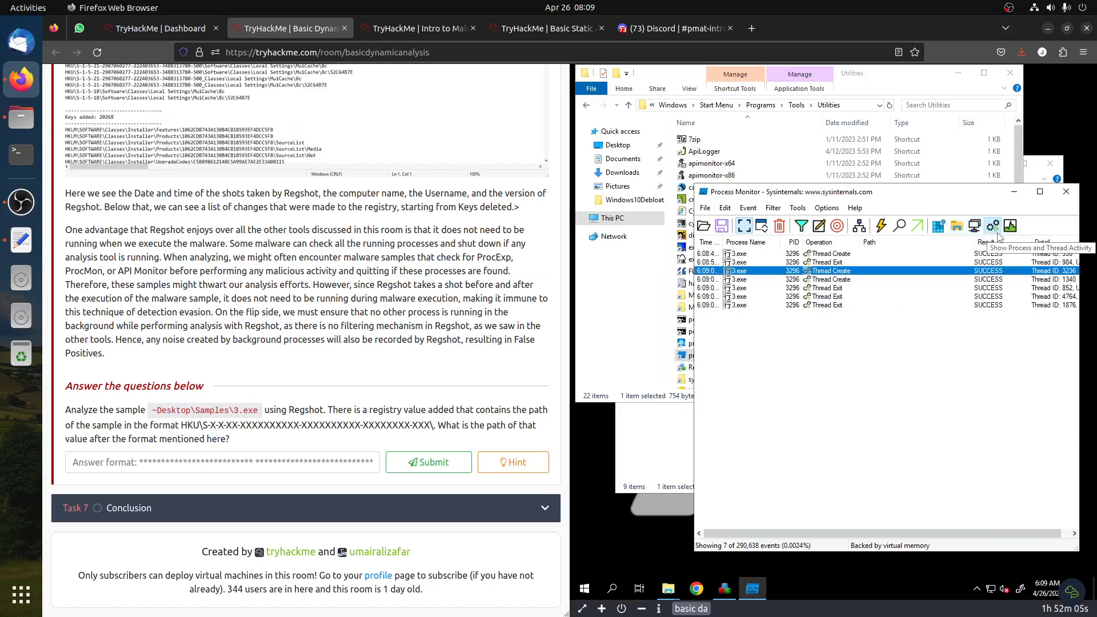
pyautogui.click(975, 226)
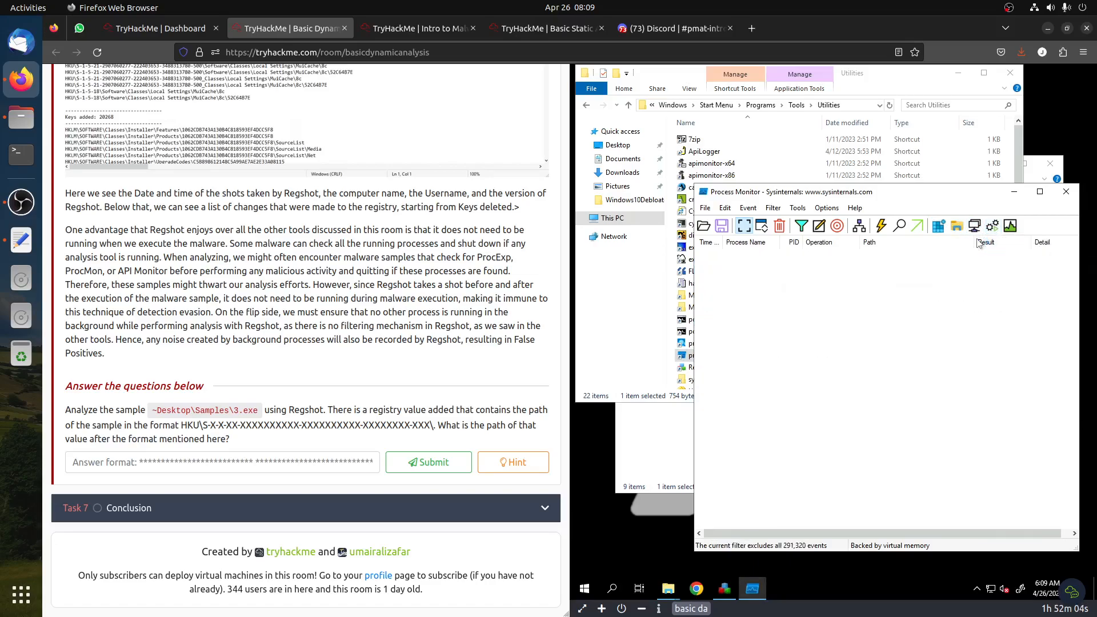
pyautogui.click(941, 227)
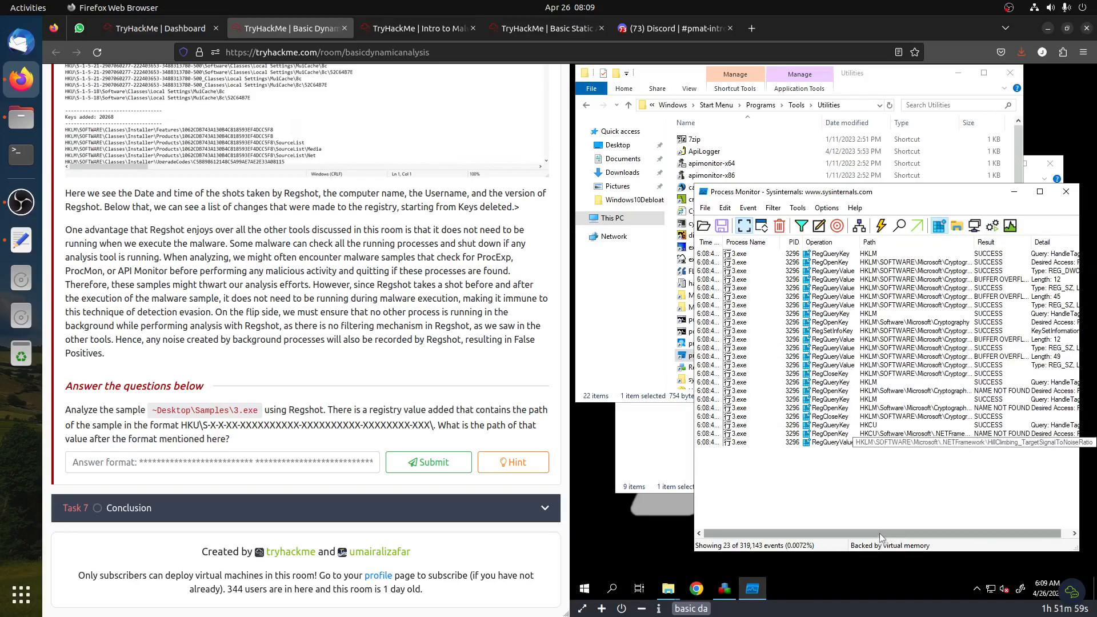
pyautogui.moveTo(879, 533); pyautogui.dragTo(934, 538)
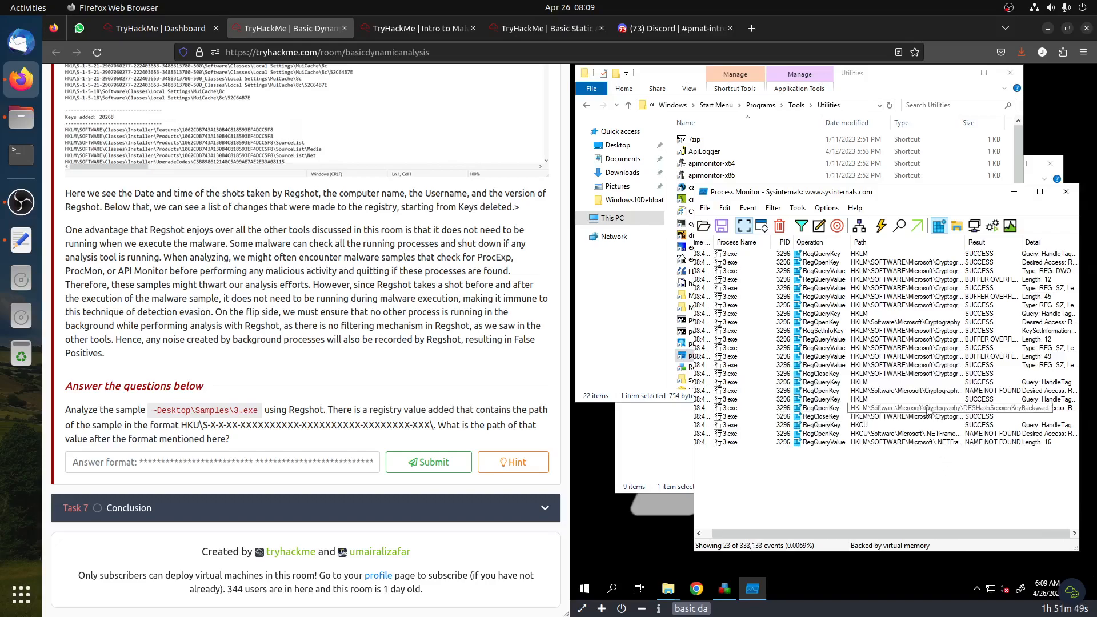
# Take the second Regshot shot using the Shot and Save option after running 3.exe
pyautogui.click(723, 594)
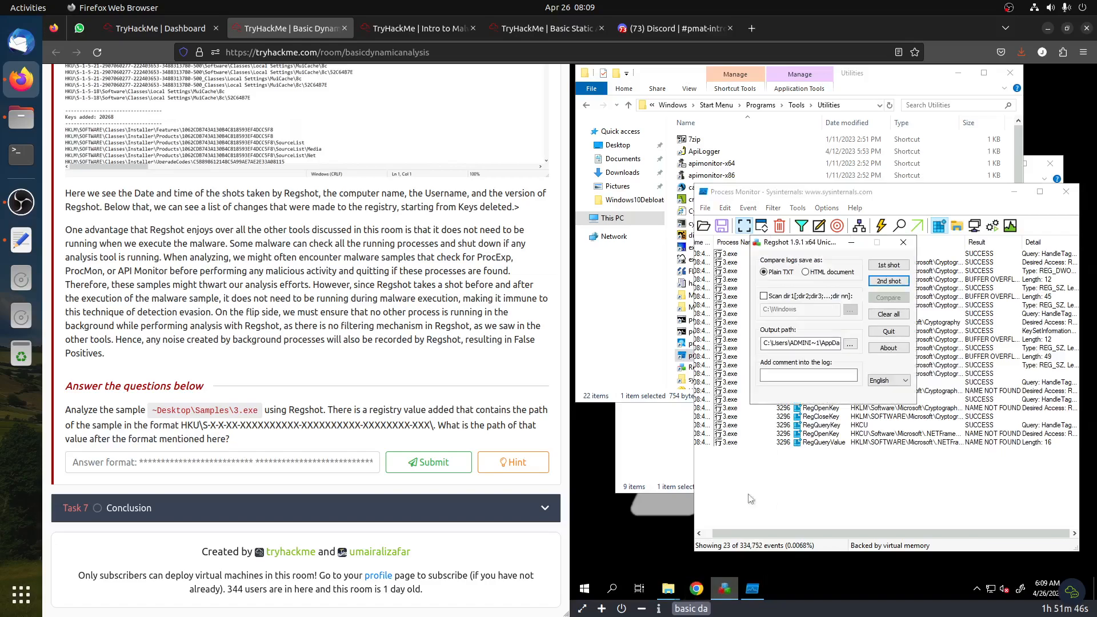
pyautogui.click(886, 284)
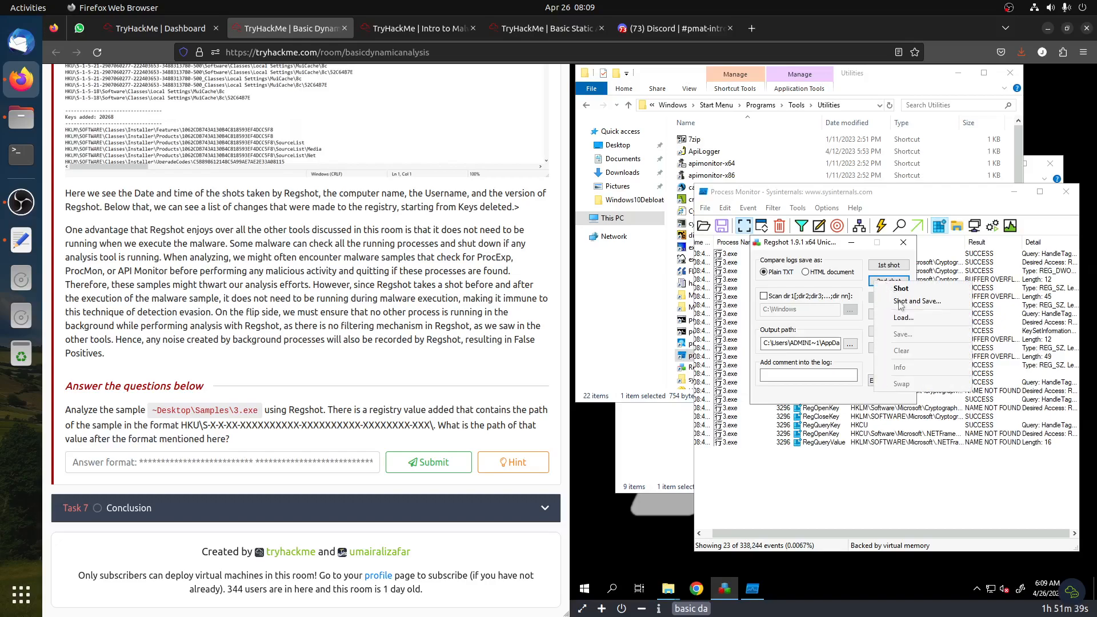
pyautogui.click(899, 301)
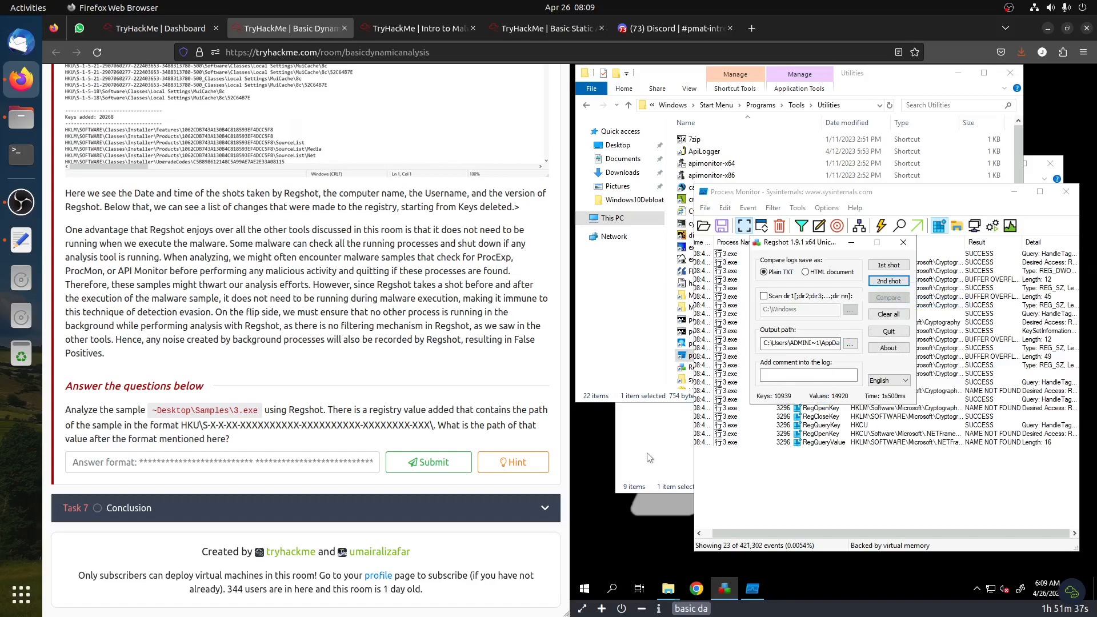
pyautogui.click(649, 457)
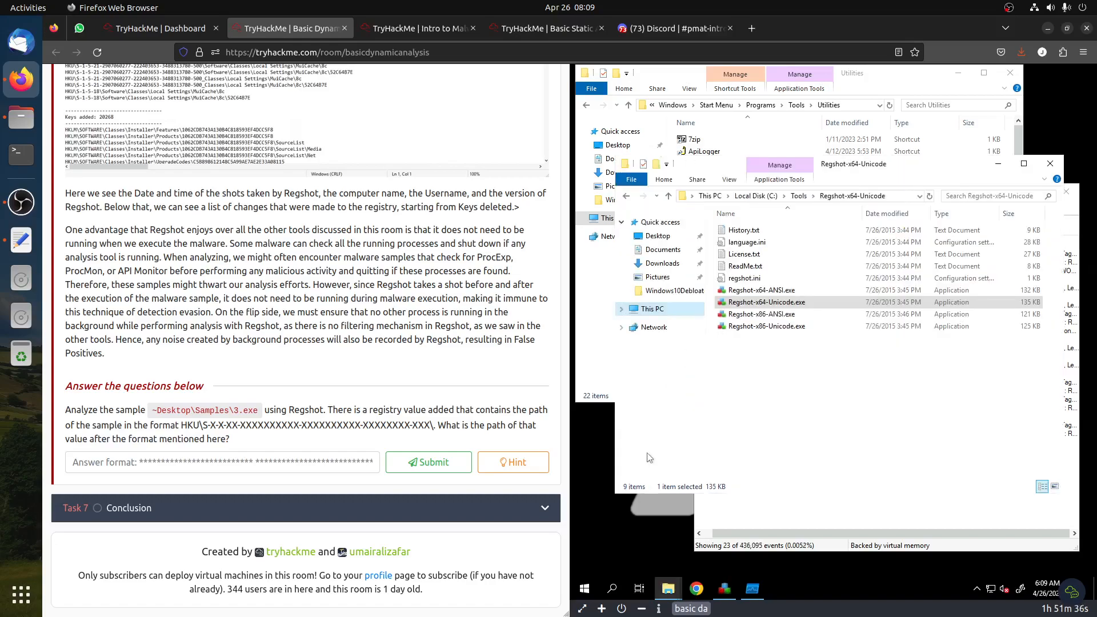
pyautogui.click(751, 588)
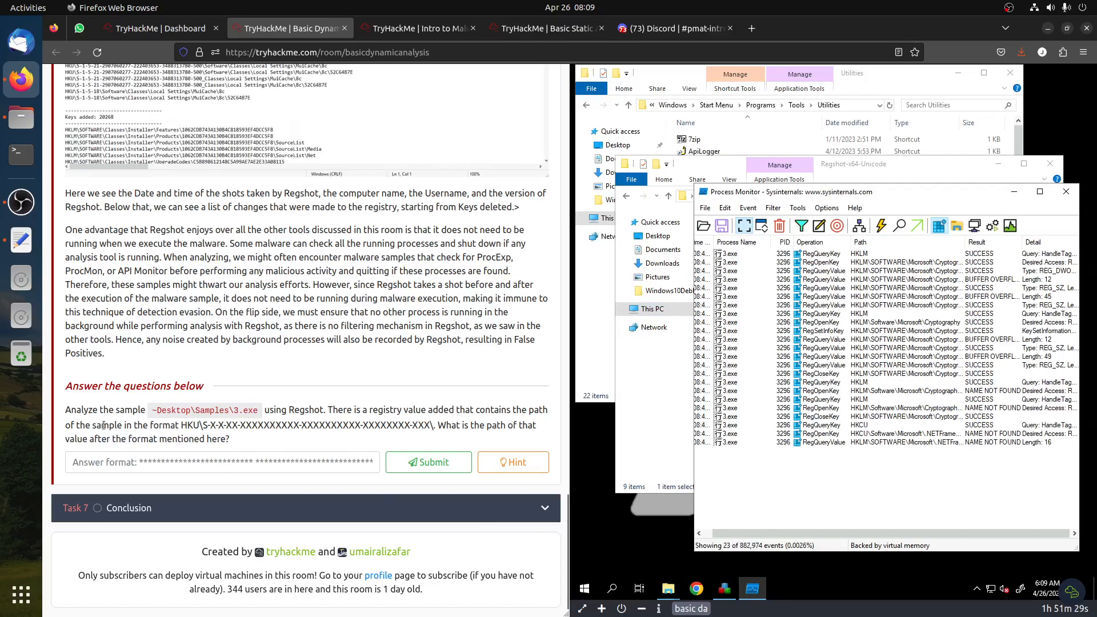
# Examine the 3.exe registry event paths in Process Monitor, widening the window and the Path column
pyautogui.moveTo(181, 425); pyautogui.dragTo(259, 412)
pyautogui.click(259, 413)
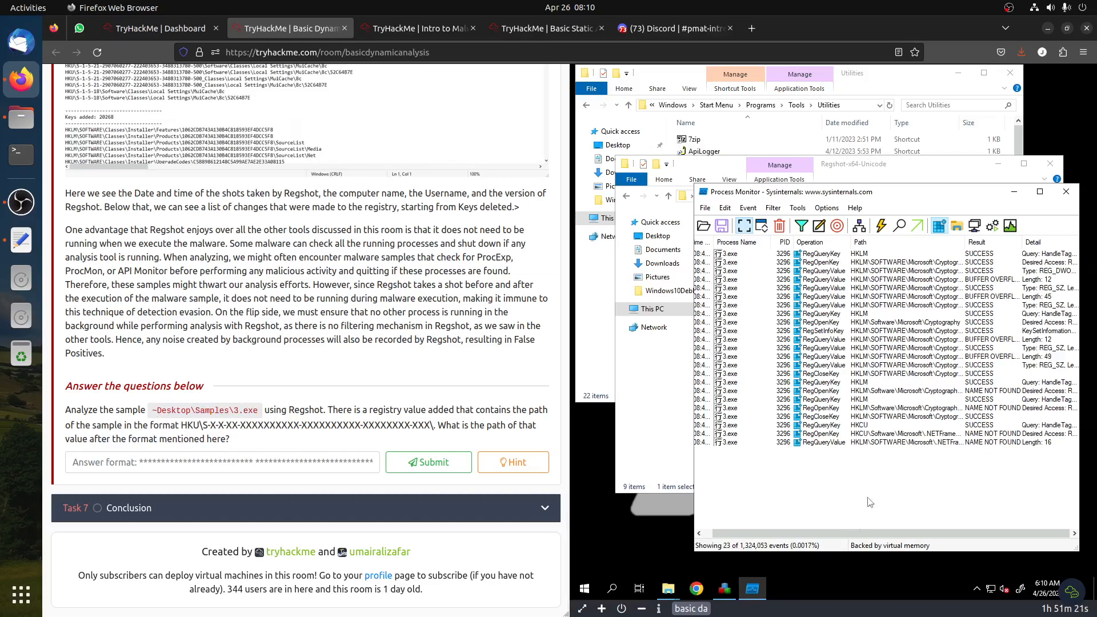
pyautogui.moveTo(873, 193); pyautogui.dragTo(747, 198)
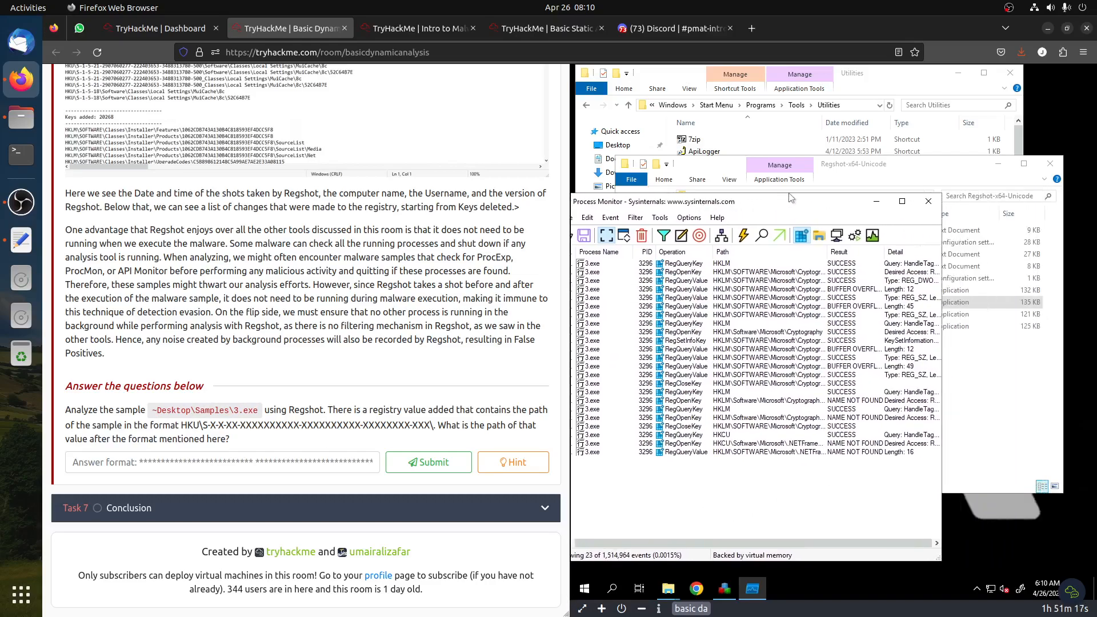
pyautogui.moveTo(958, 358); pyautogui.dragTo(1065, 353)
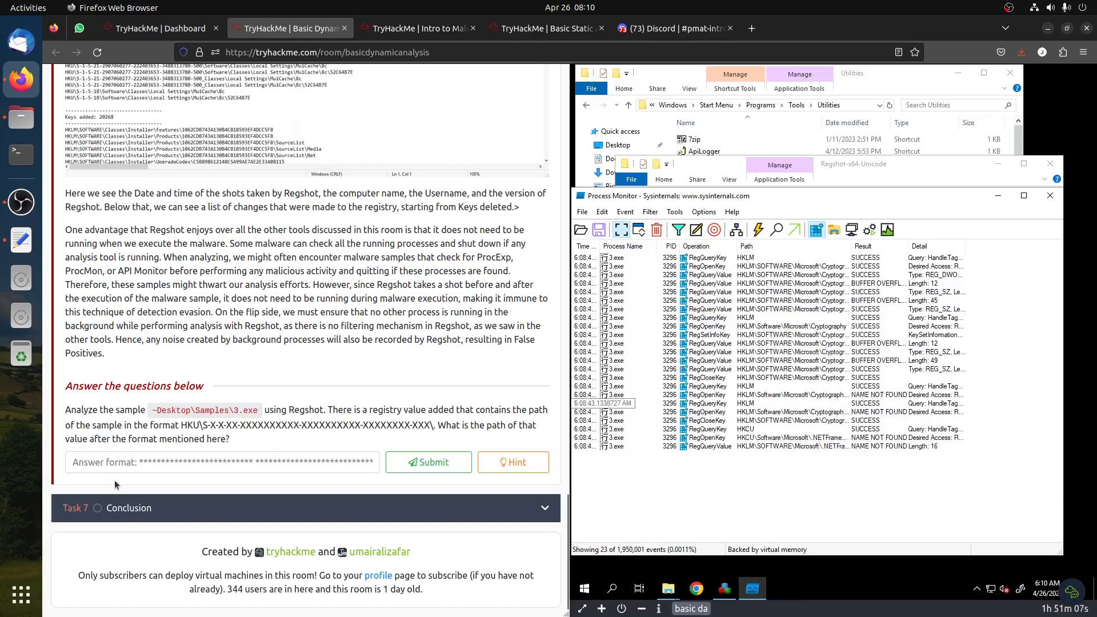
pyautogui.moveTo(181, 428); pyautogui.dragTo(203, 427)
pyautogui.click(203, 427)
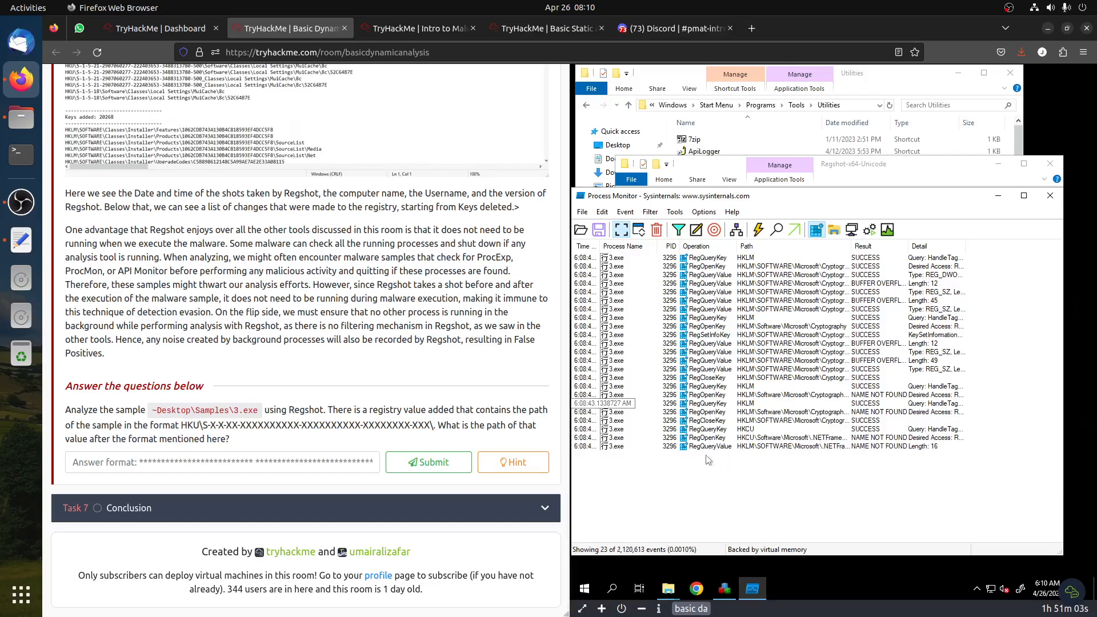
pyautogui.click(753, 438)
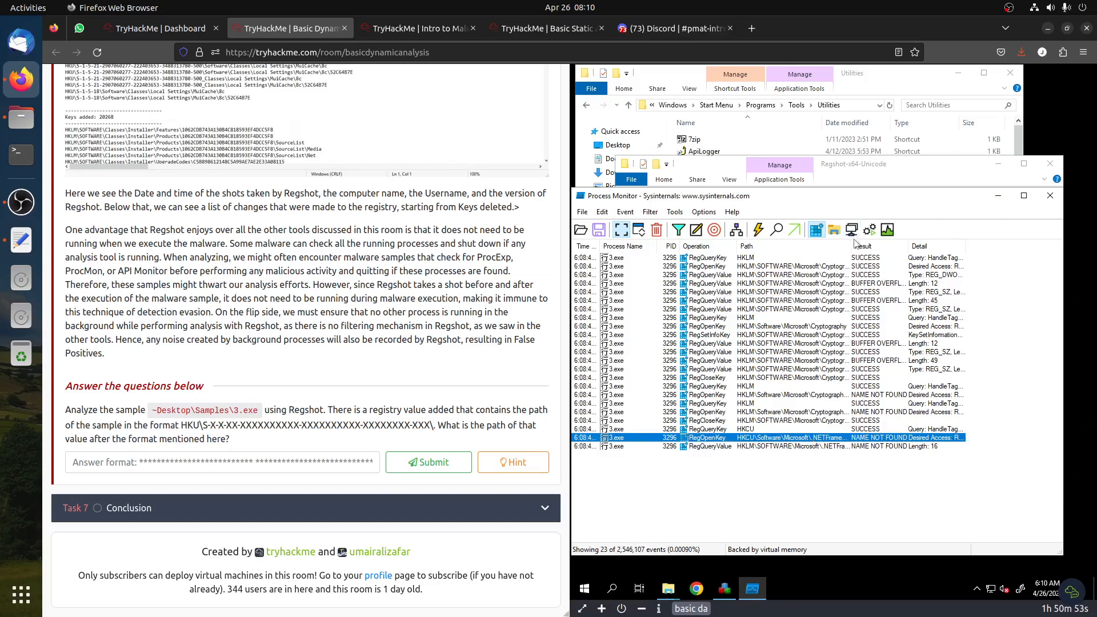
pyautogui.moveTo(931, 244); pyautogui.dragTo(951, 245)
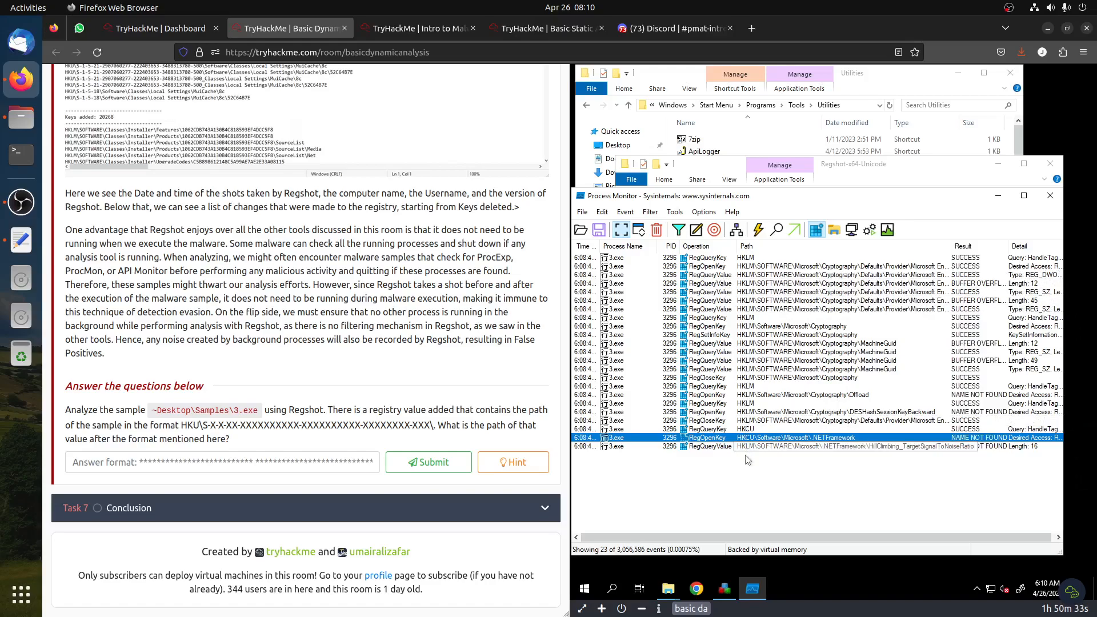
# Show process and thread activity for 3.exe, then hide it again
pyautogui.click(869, 230)
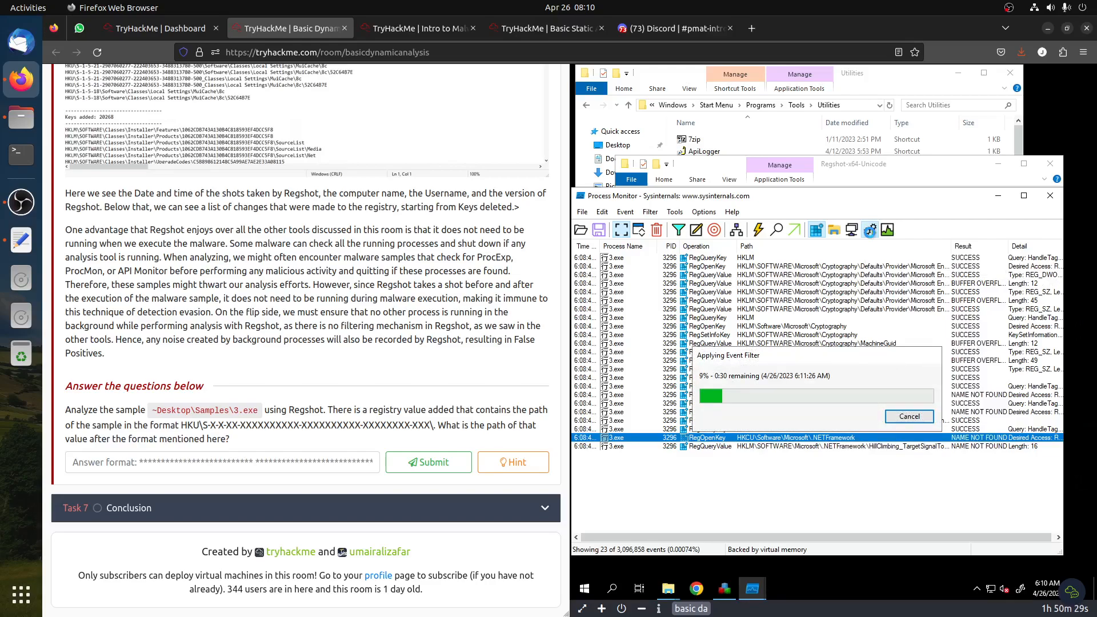
pyautogui.click(724, 588)
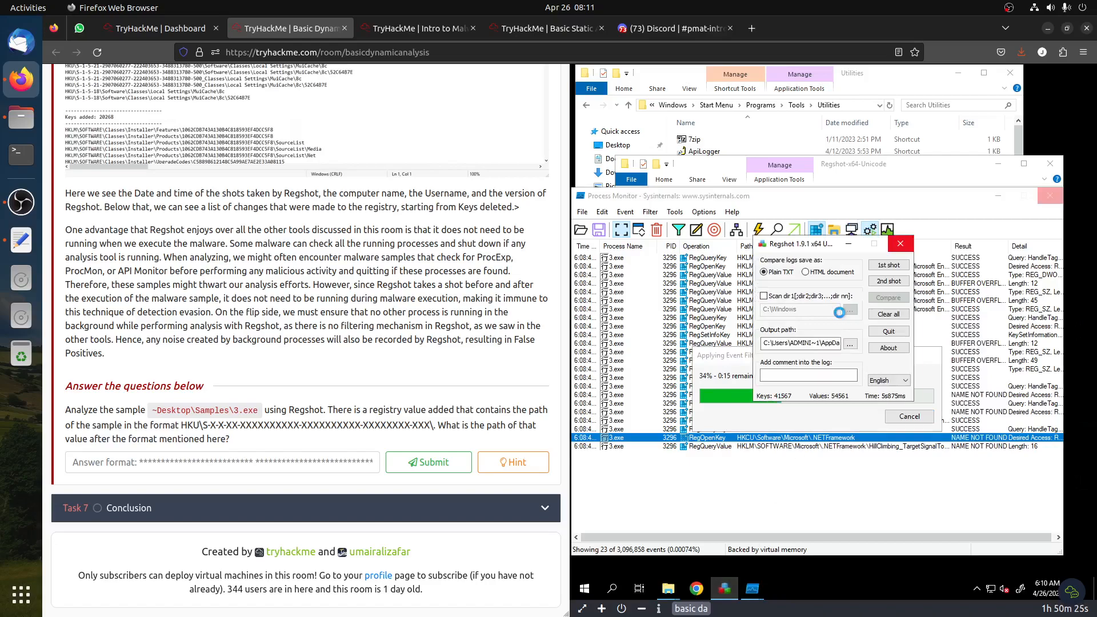
pyautogui.moveTo(752, 591)
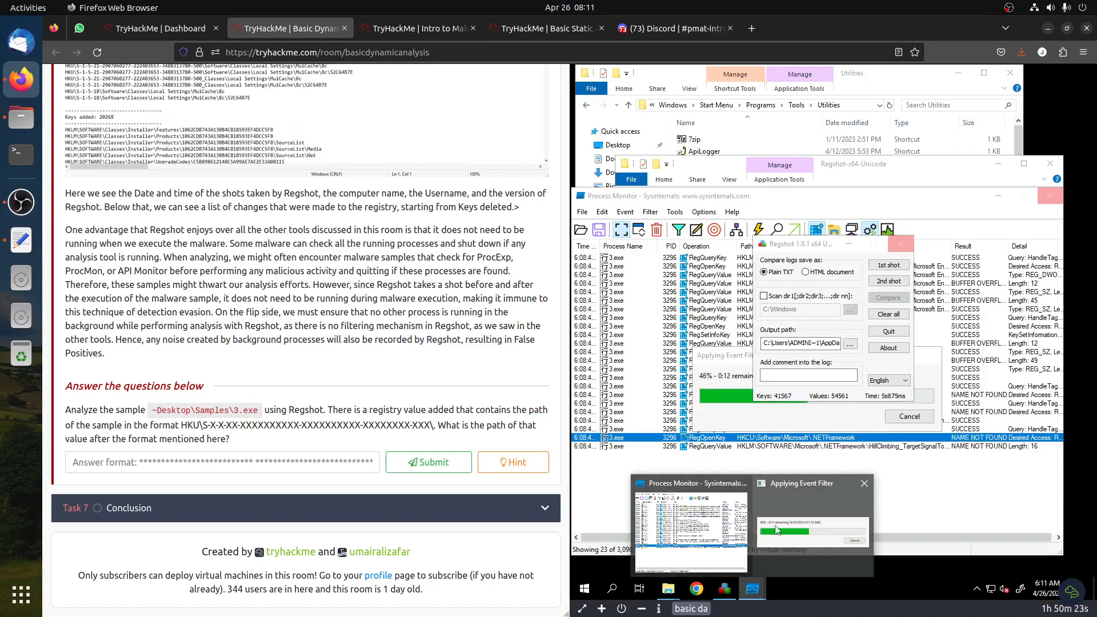
pyautogui.click(802, 541)
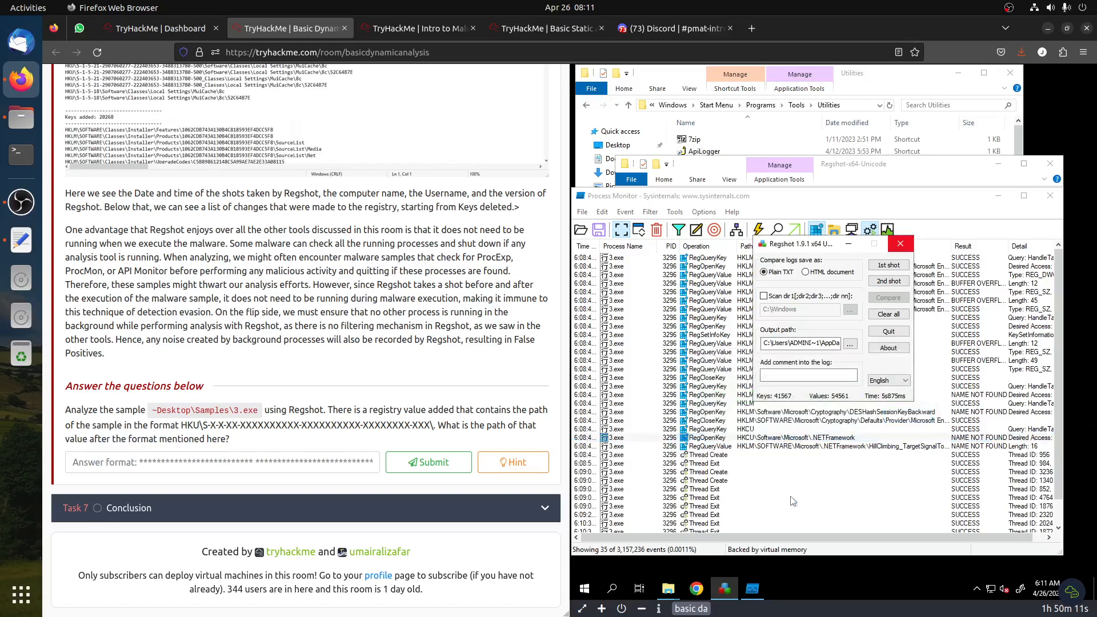
pyautogui.click(709, 499)
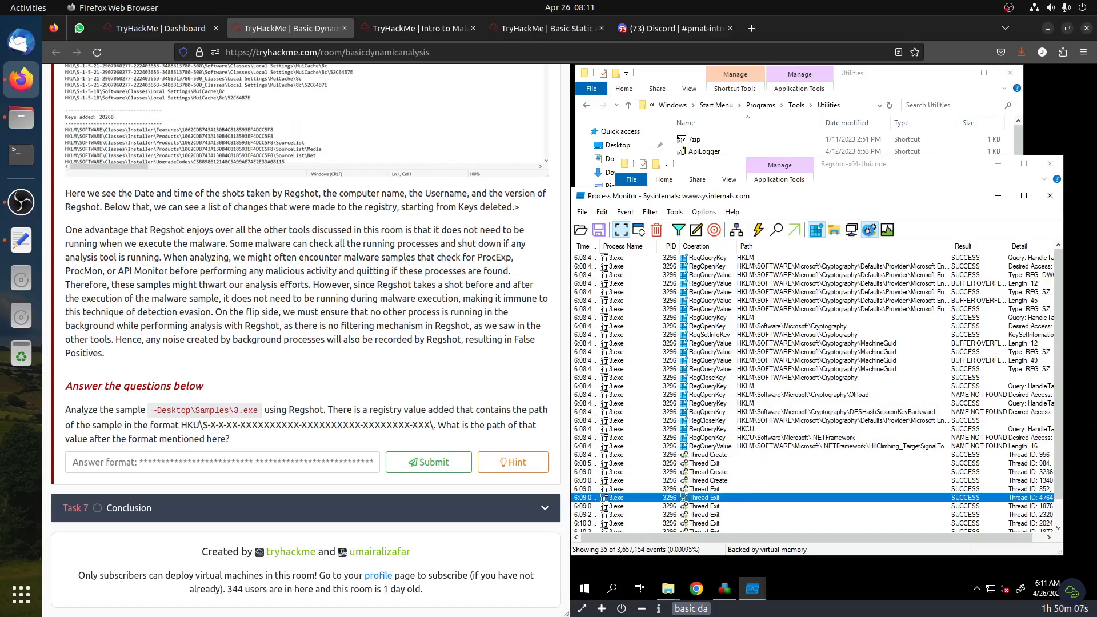
pyautogui.click(869, 229)
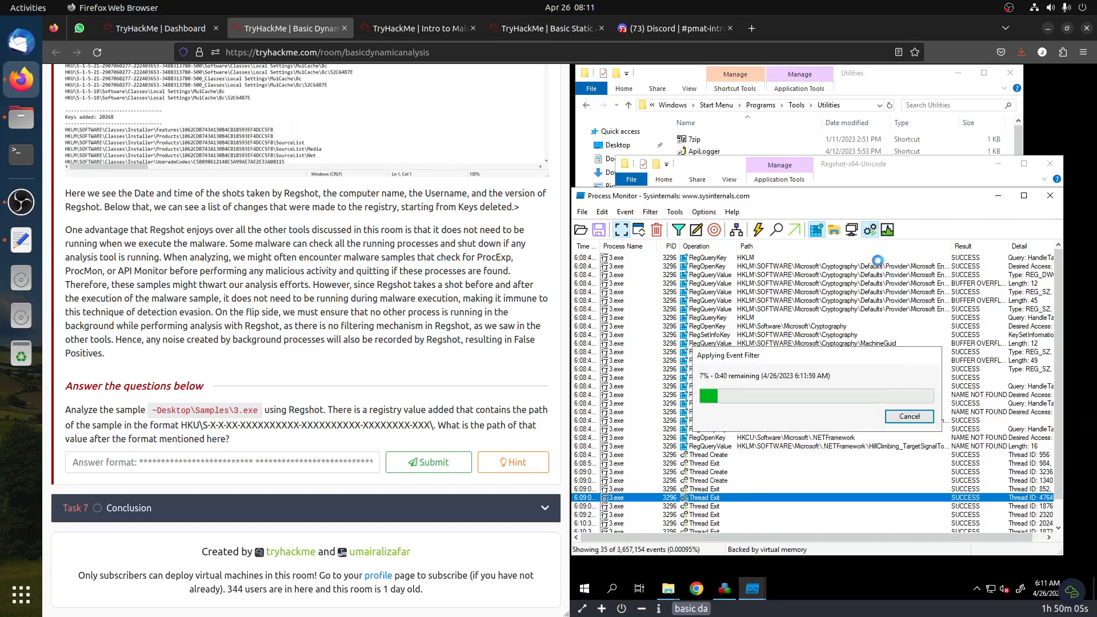
# Dismiss Process Monitor's resource limit message and close Process Monitor
pyautogui.click(722, 592)
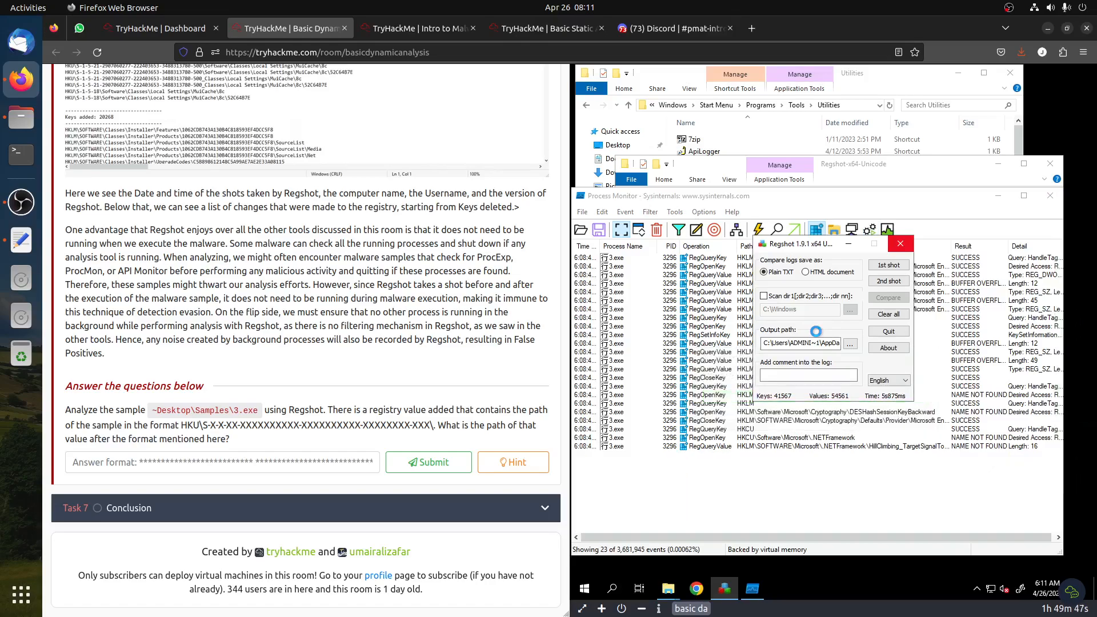
pyautogui.click(765, 461)
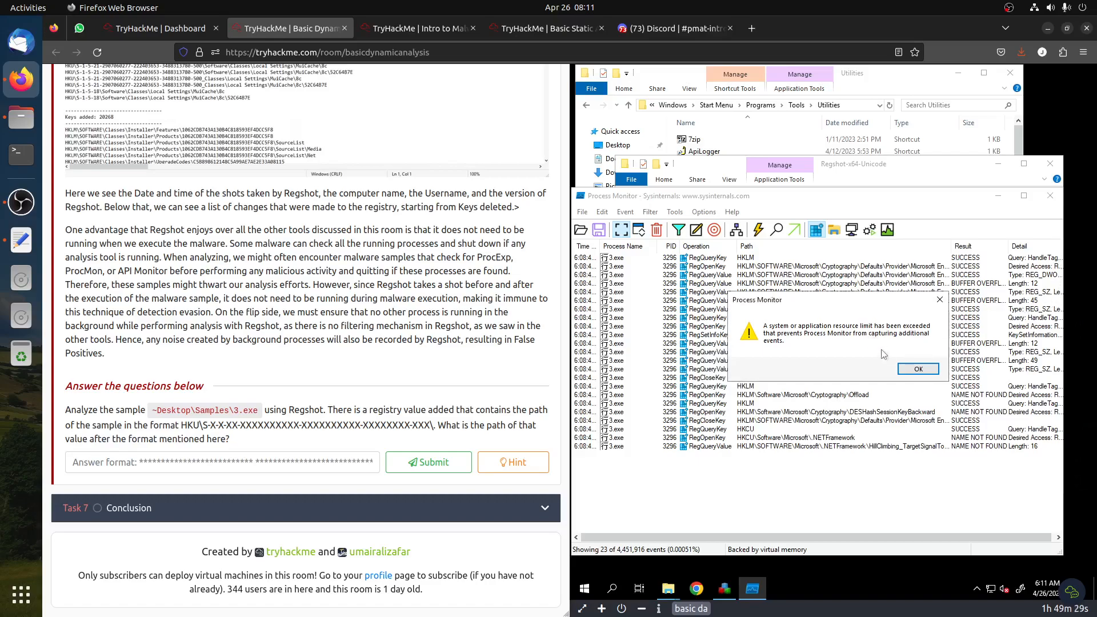
pyautogui.click(918, 371)
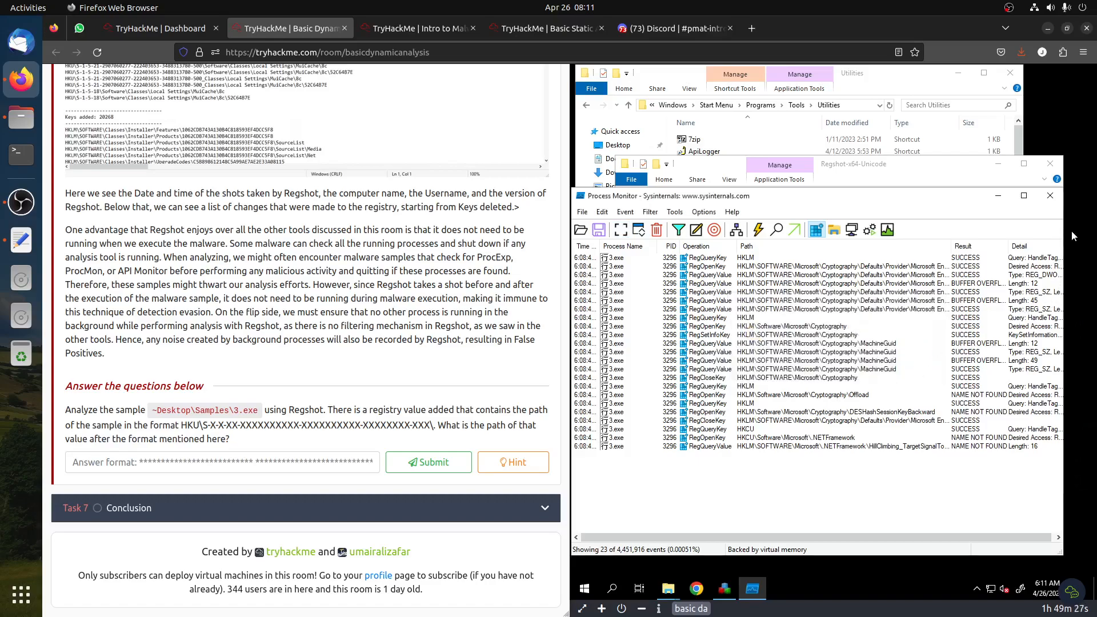
pyautogui.click(1050, 195)
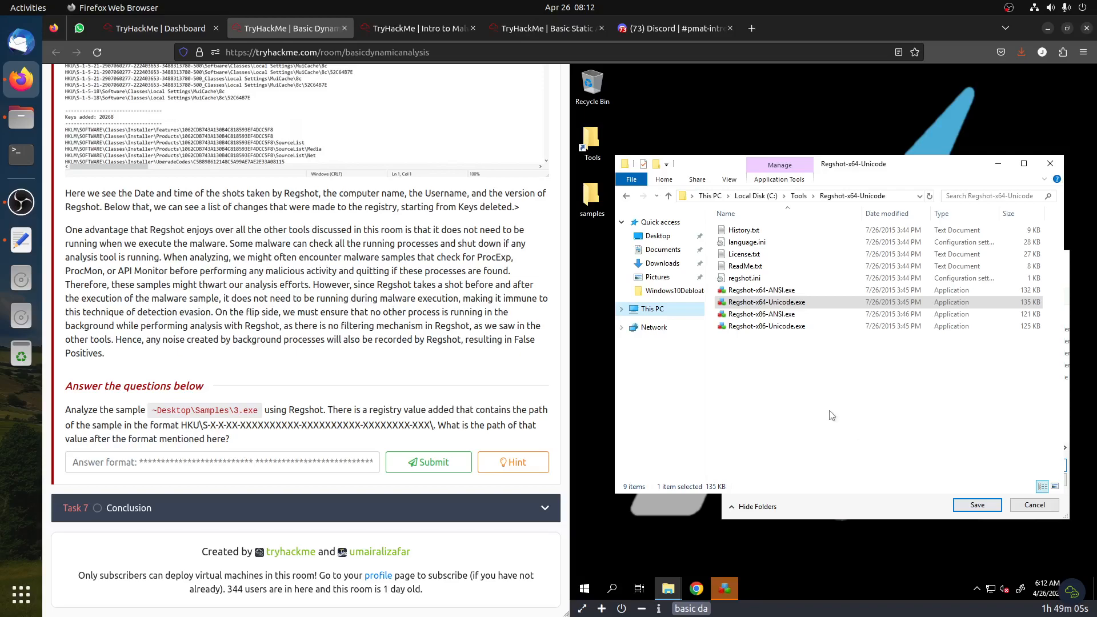
# Save the second Regshot shot in Documents and close the shot summary
pyautogui.click(831, 510)
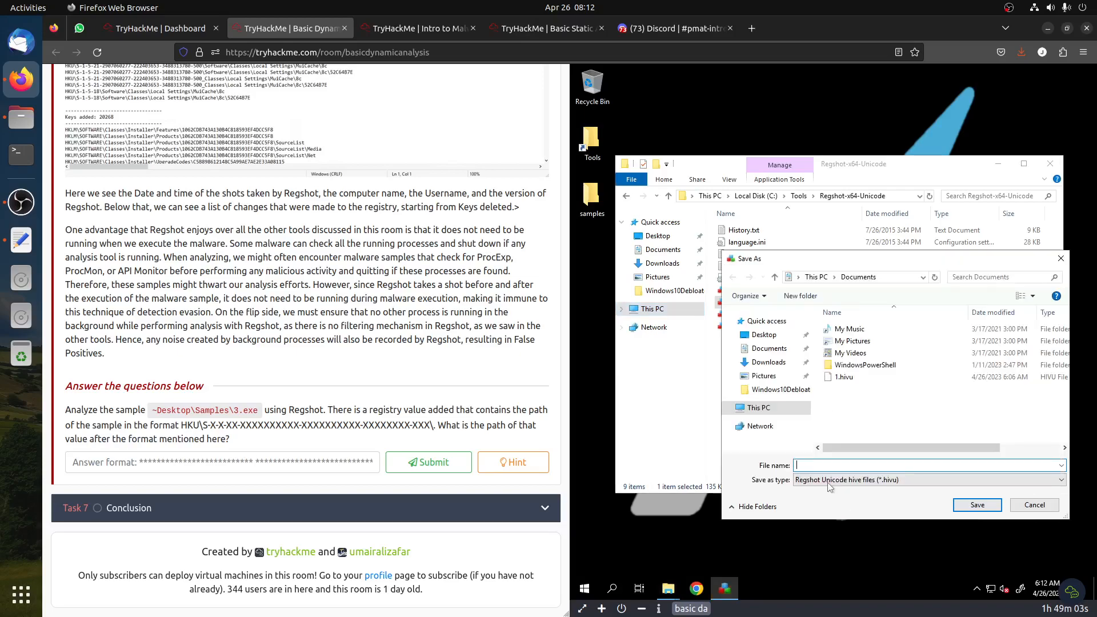
pyautogui.click(965, 505)
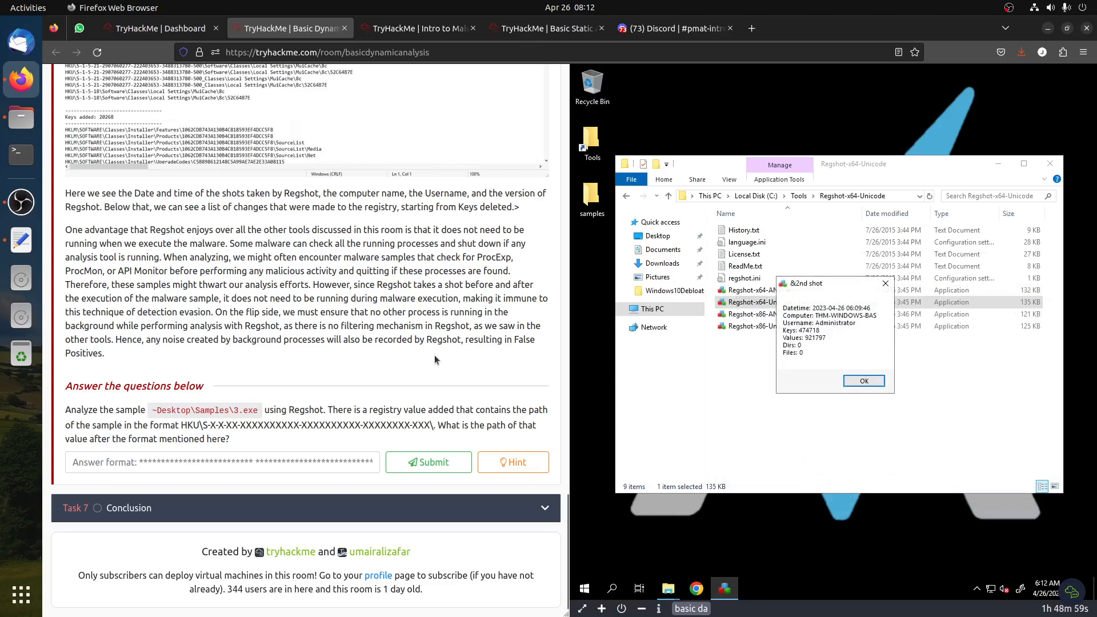
pyautogui.click(864, 380)
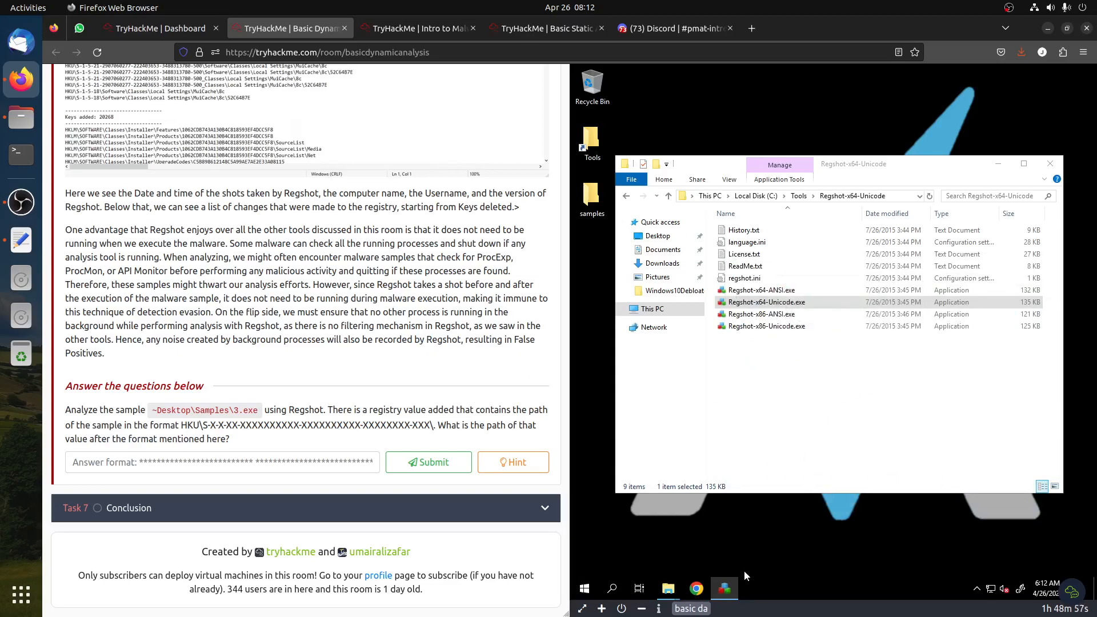
# Compare the two Regshot shots and output the comparison log
pyautogui.click(724, 508)
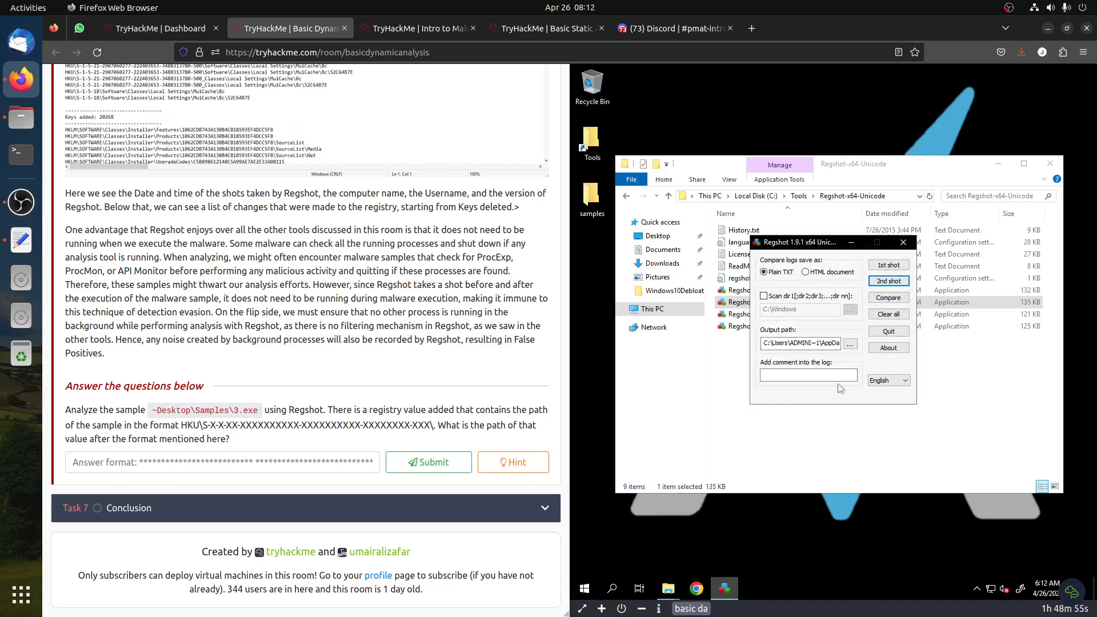
pyautogui.click(877, 297)
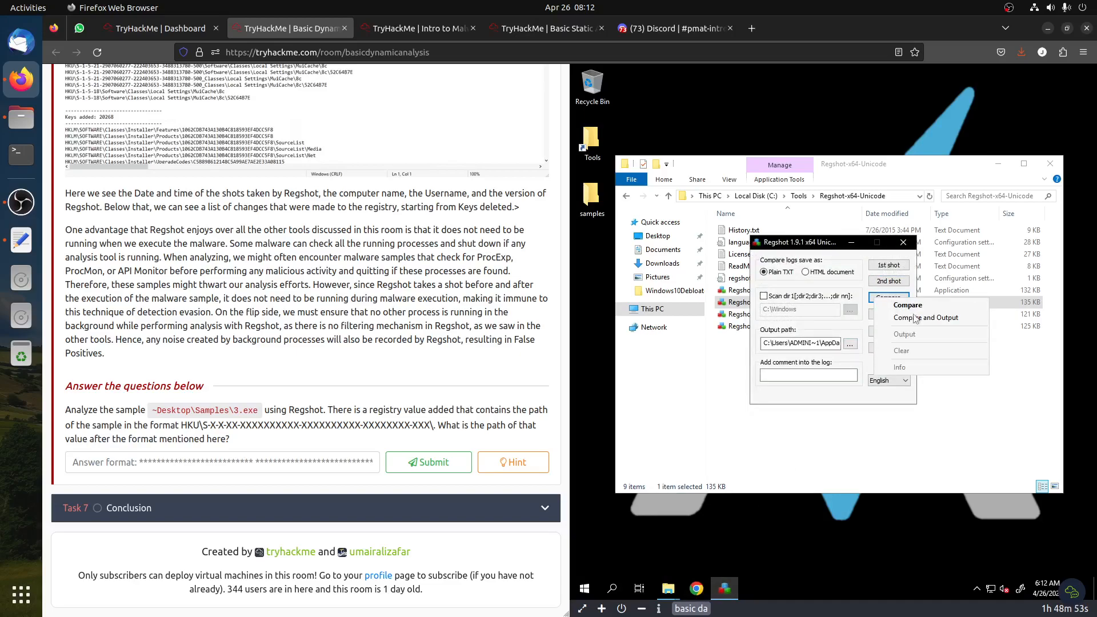
pyautogui.click(917, 318)
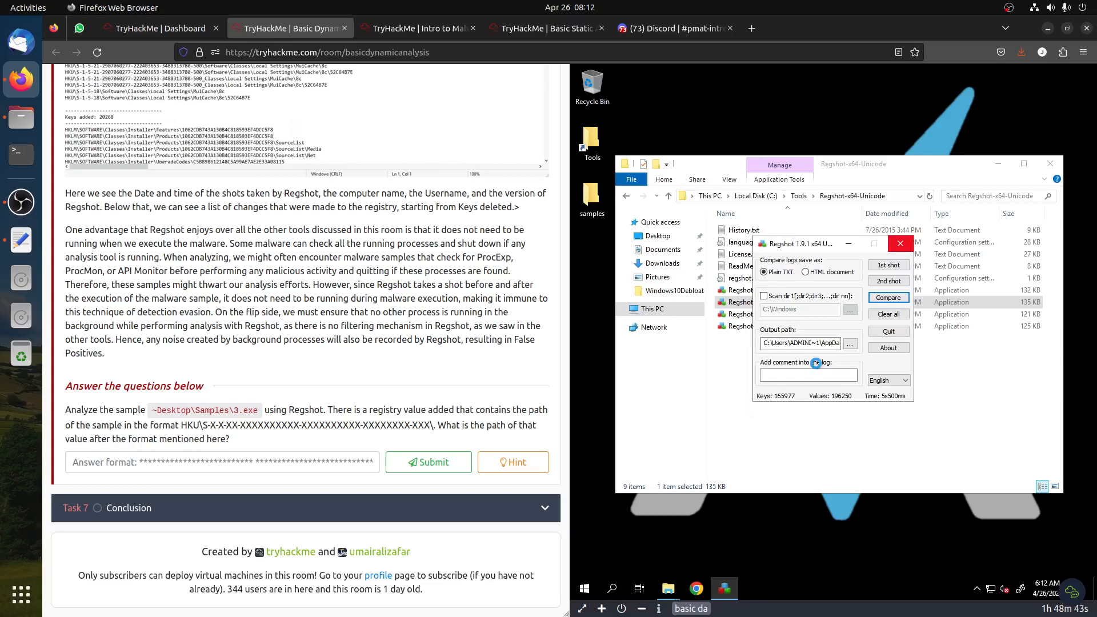
pyautogui.moveTo(179, 427); pyautogui.dragTo(207, 429)
pyautogui.click(796, 364)
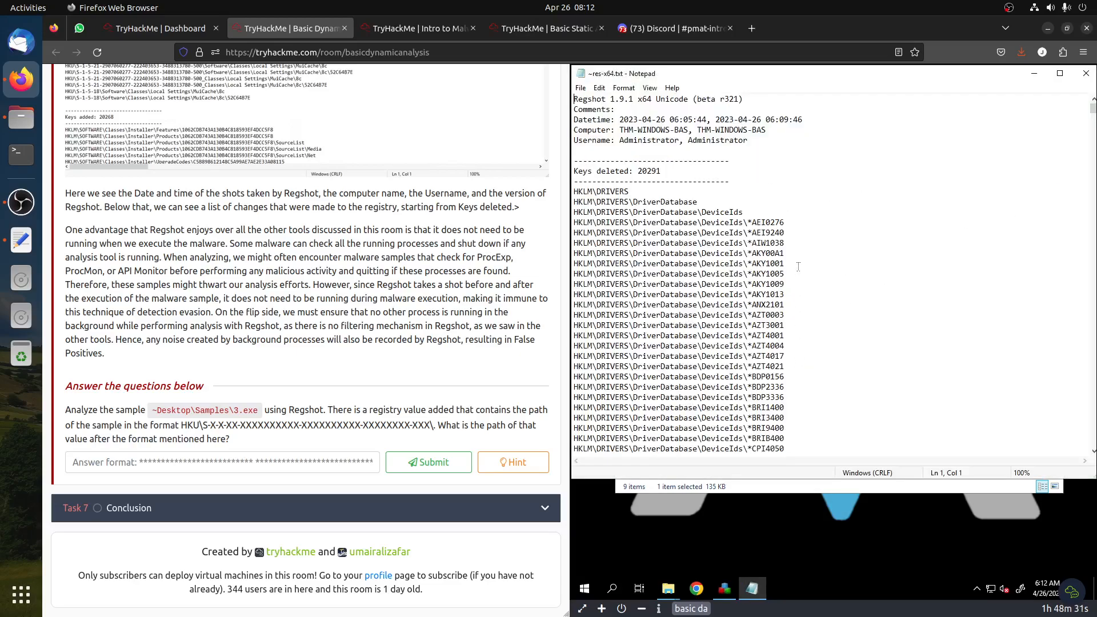
# Search the comparison log for HKU\S
pyautogui.click(598, 87)
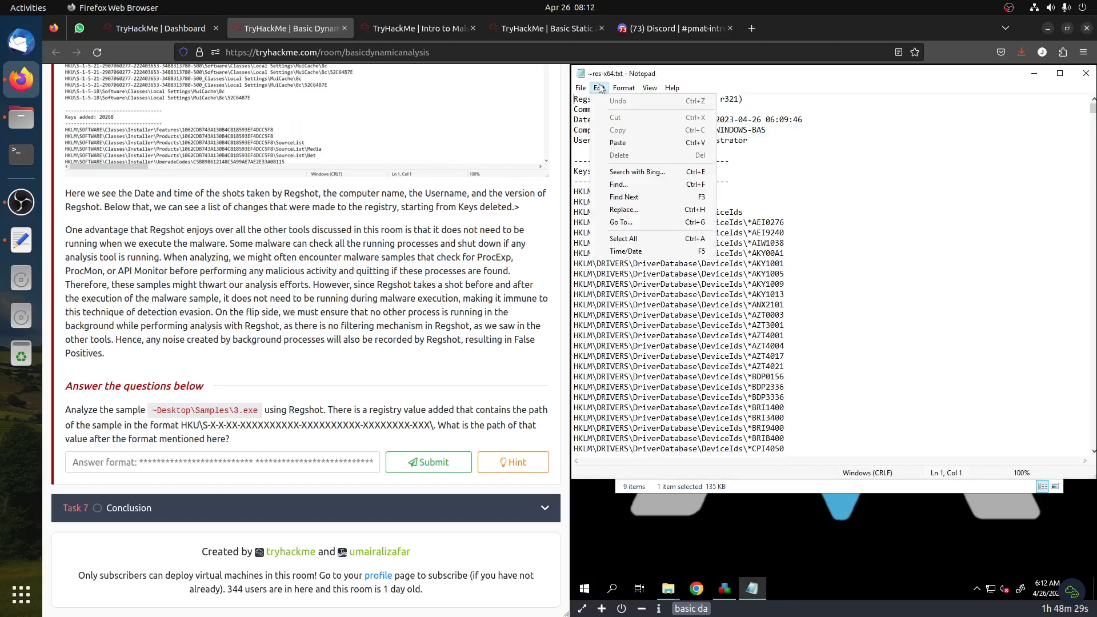
pyautogui.click(650, 185)
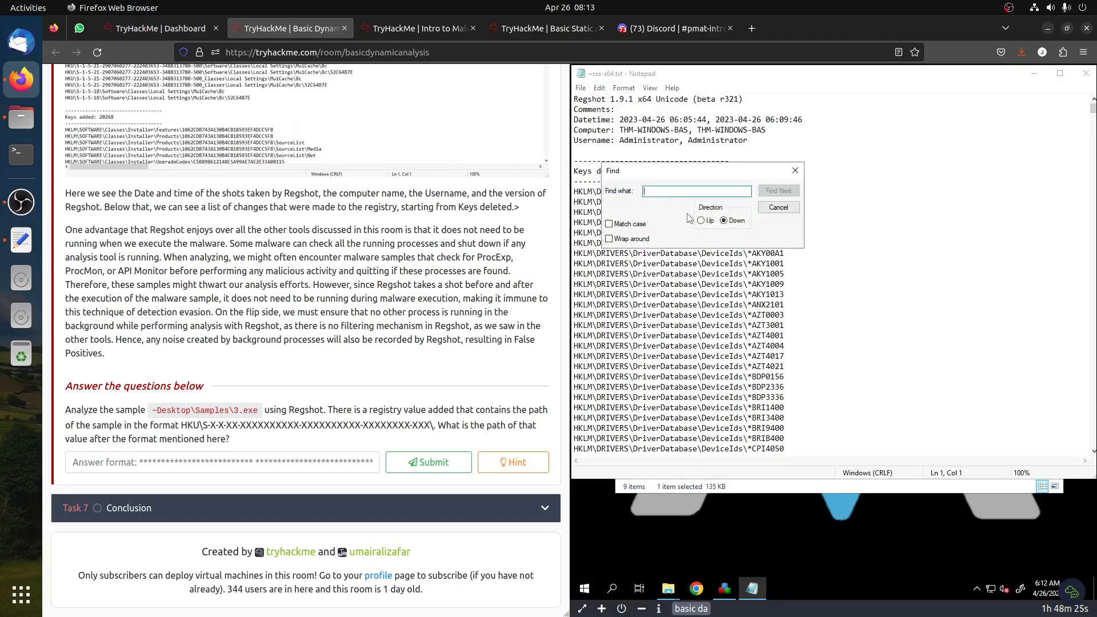
pyautogui.write('HKU\\S')
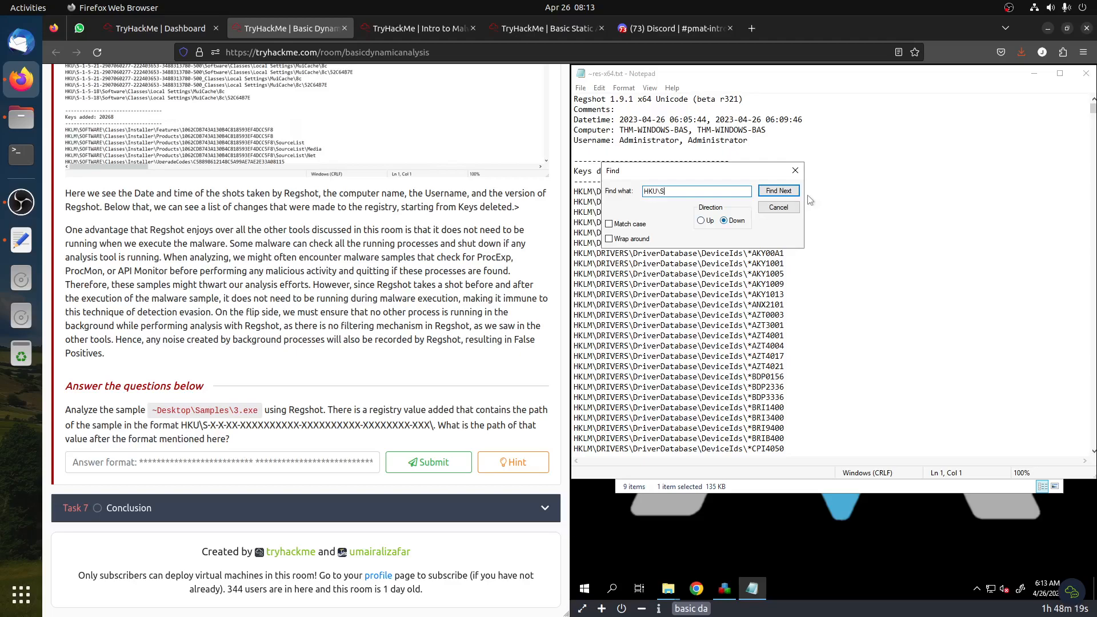
pyautogui.click(786, 192)
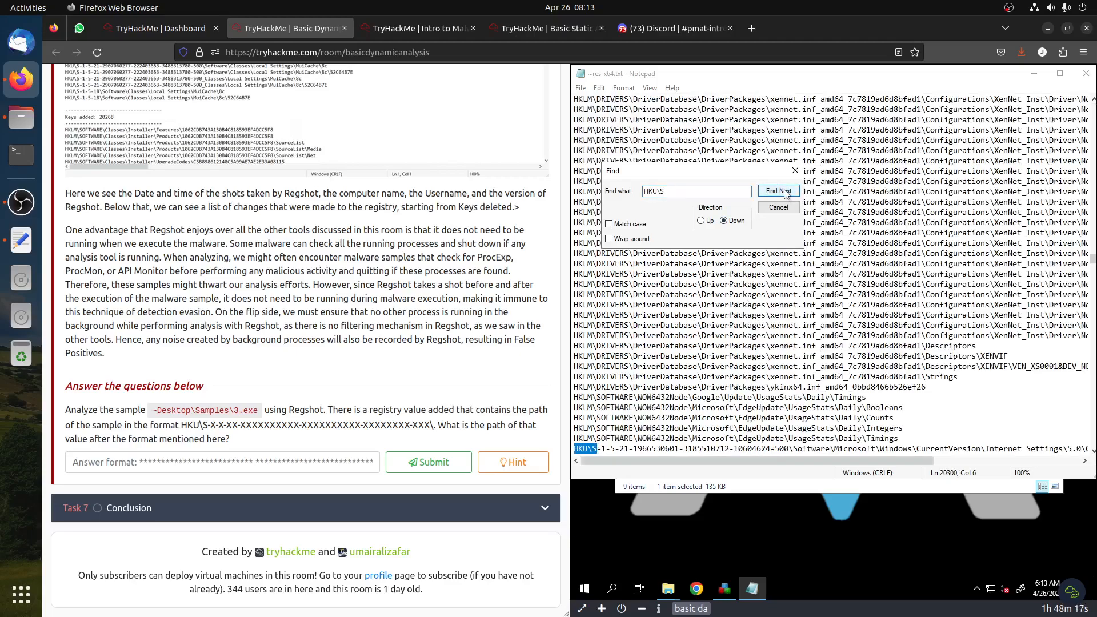
# Find further HKU\S matches in the log, scrolling sideways to read the full registry paths
pyautogui.scroll(-2, 797, 446)
pyautogui.moveTo(796, 461); pyautogui.dragTo(943, 473)
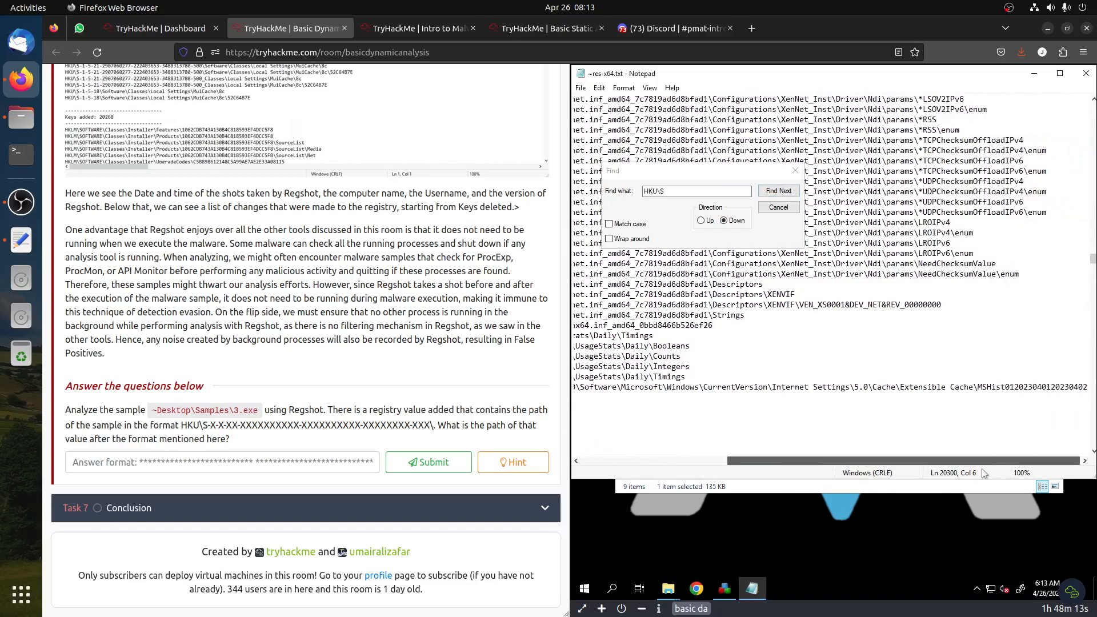
pyautogui.click(777, 191)
pyautogui.moveTo(829, 461); pyautogui.dragTo(943, 473)
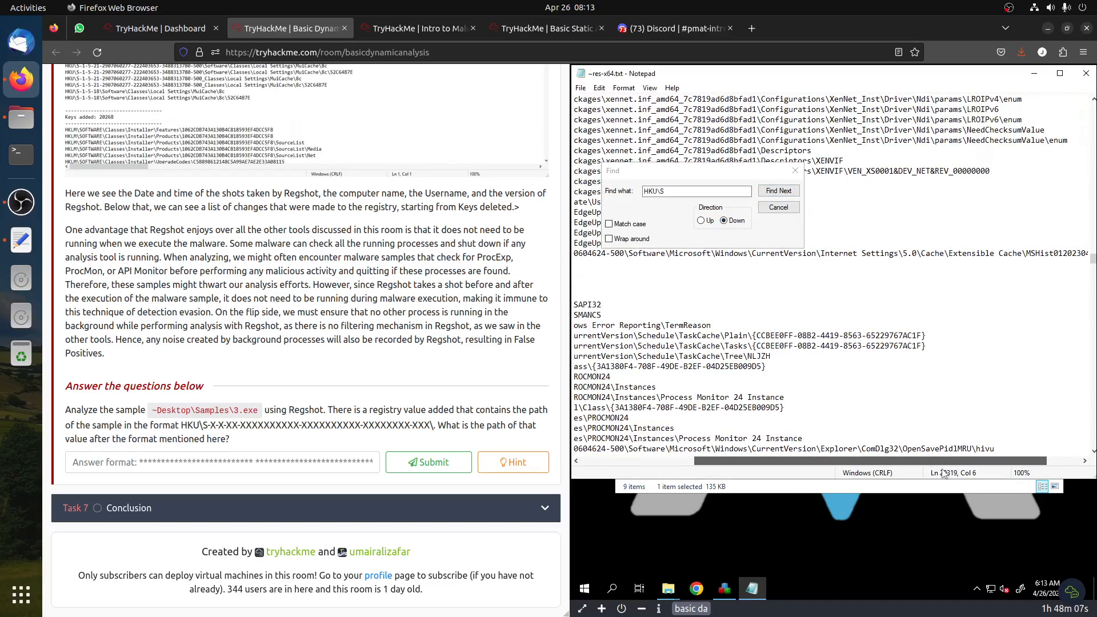
pyautogui.click(777, 191)
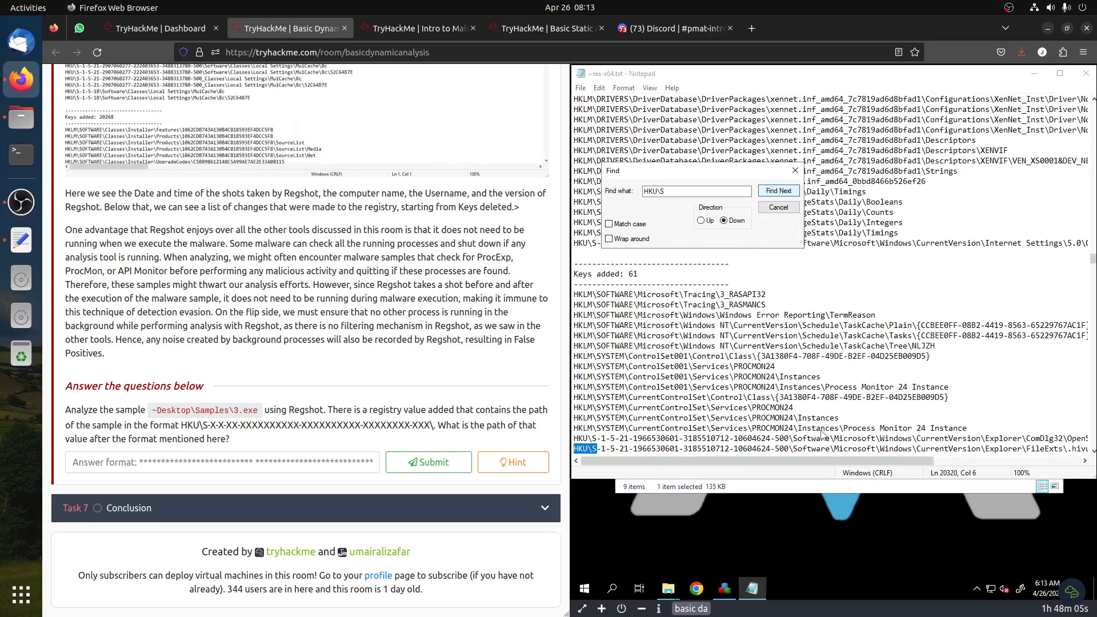
# Step through more HKU\S matches in the comparison log, scrolling sideways to read each registry key path
pyautogui.moveTo(805, 461)
pyautogui.mouseDown()
pyautogui.moveTo(901, 469)
pyautogui.moveTo(791, 464)
pyautogui.mouseUp()
pyautogui.scroll(-6, 575, 310)
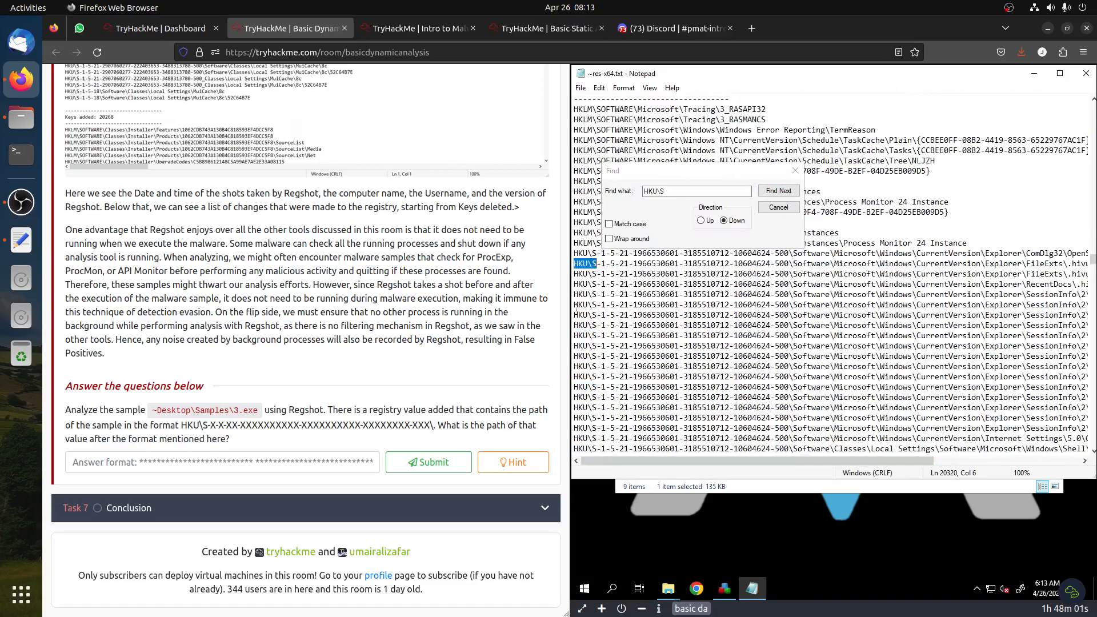
pyautogui.moveTo(718, 459); pyautogui.dragTo(901, 457)
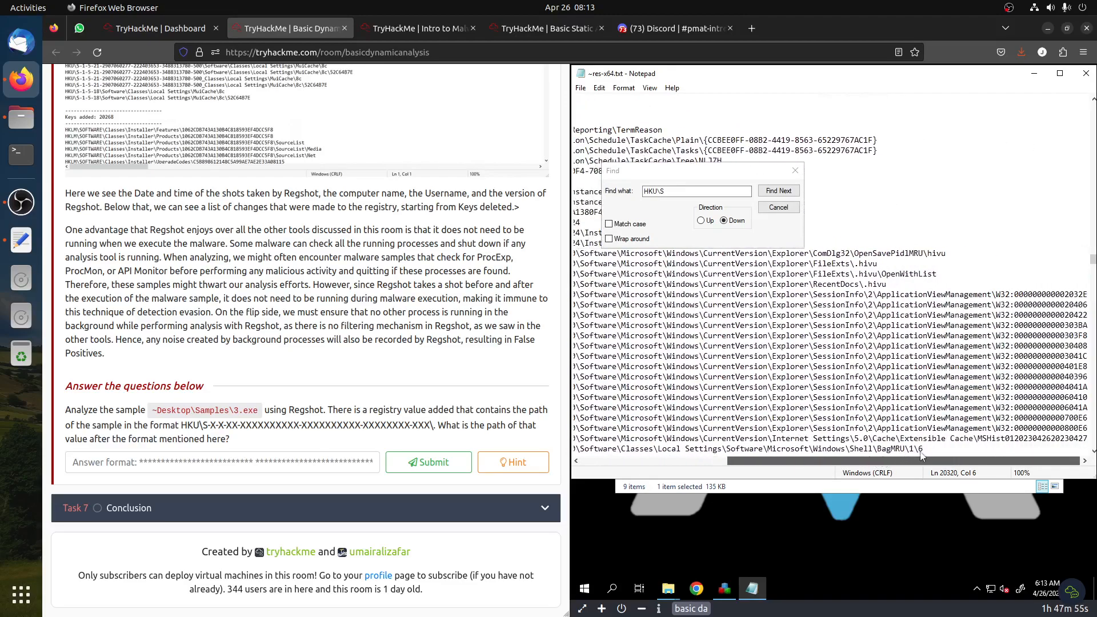
pyautogui.scroll(-4, 788, 348)
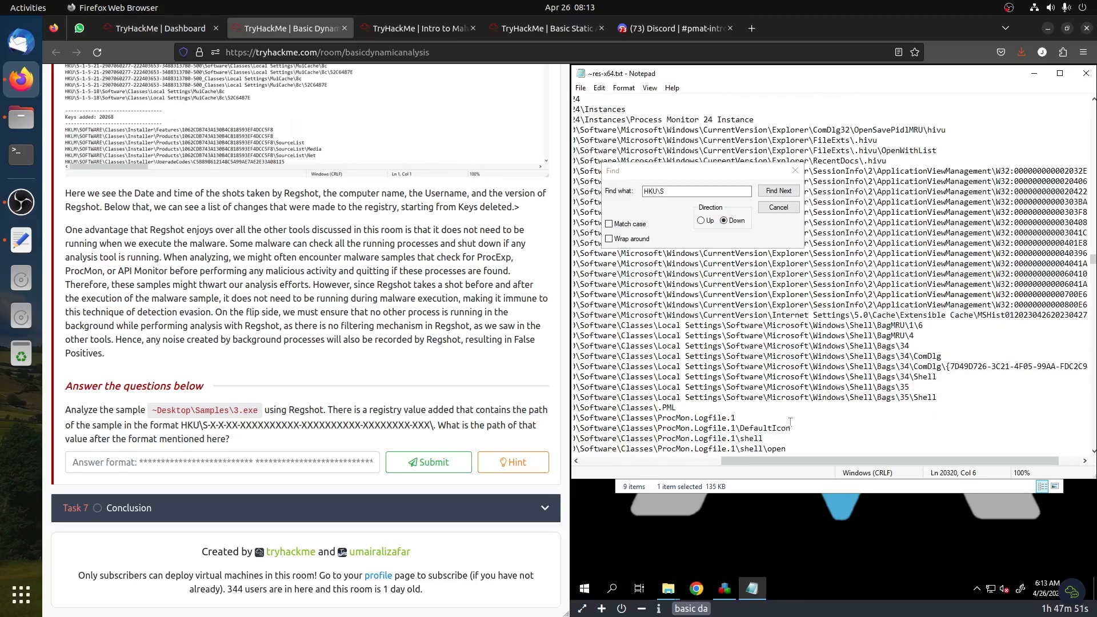
pyautogui.click(771, 194)
pyautogui.scroll(-4, 849, 385)
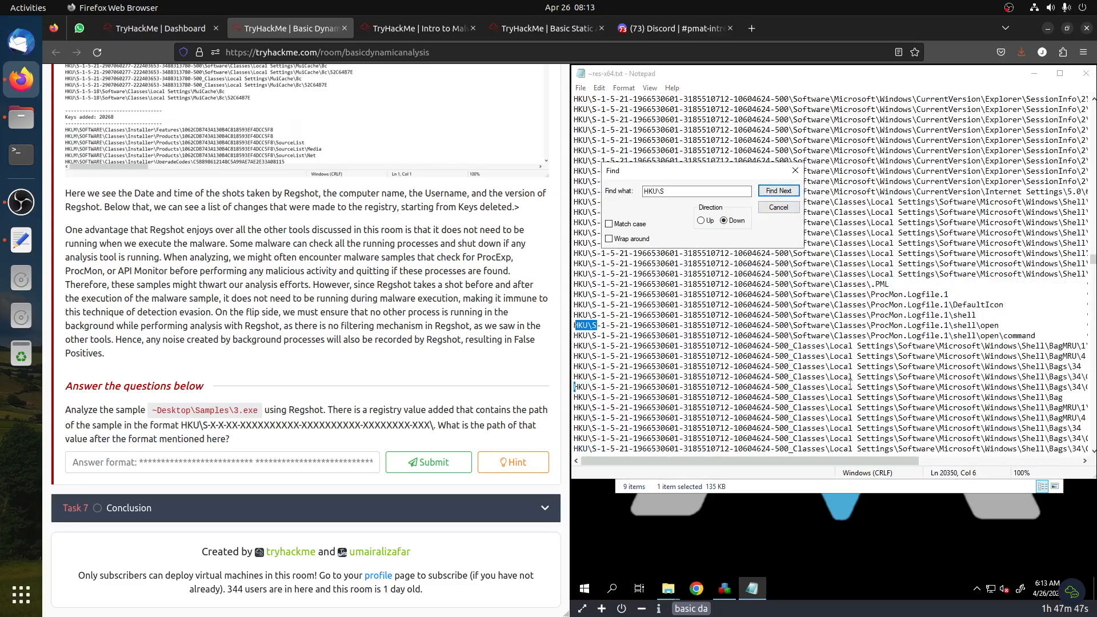
pyautogui.moveTo(861, 458); pyautogui.dragTo(888, 470)
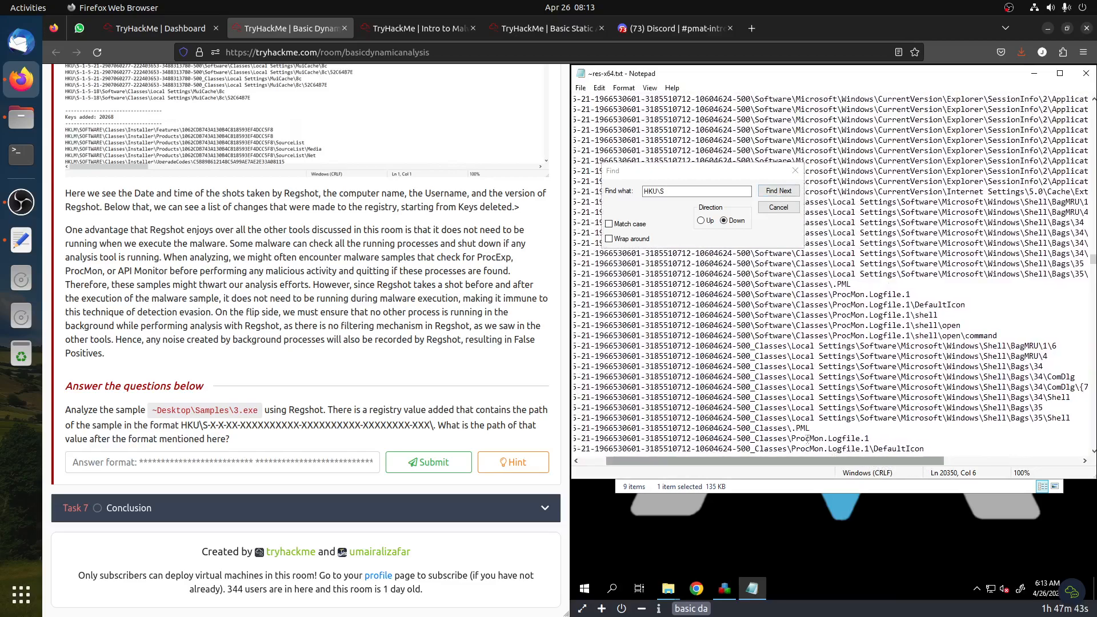
pyautogui.click(778, 190)
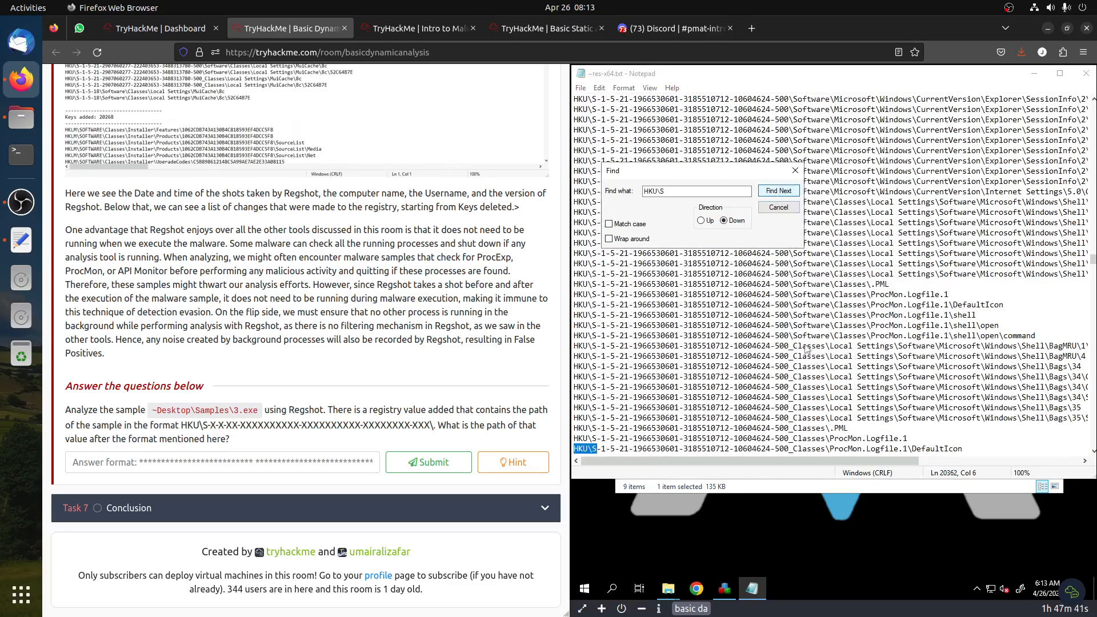
pyautogui.scroll(-4, 743, 389)
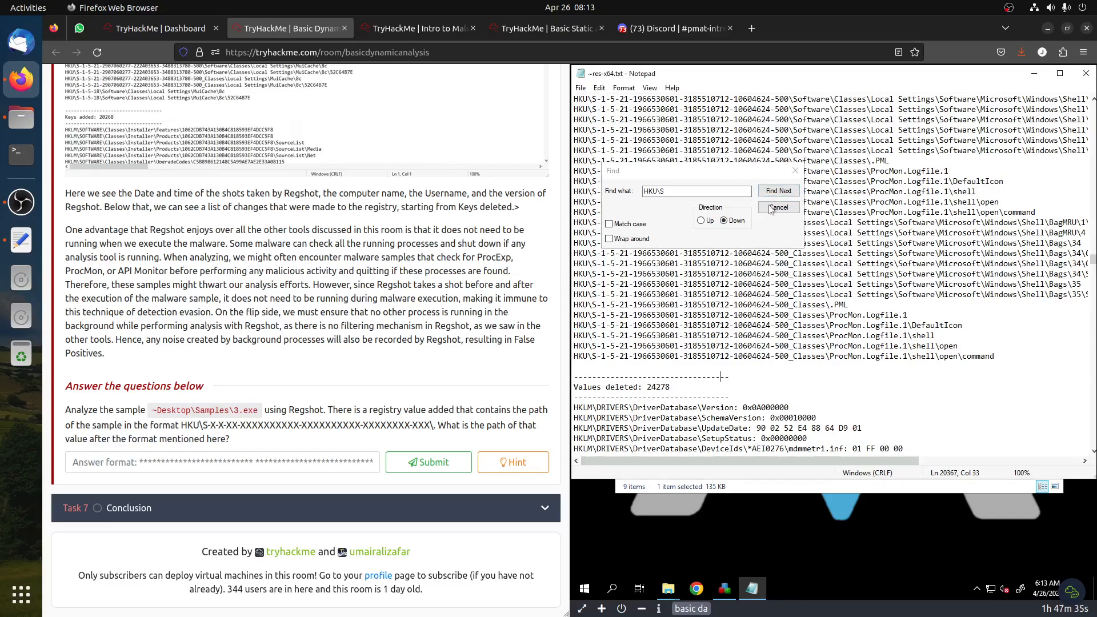
pyautogui.click(778, 191)
pyautogui.moveTo(676, 464); pyautogui.dragTo(798, 468)
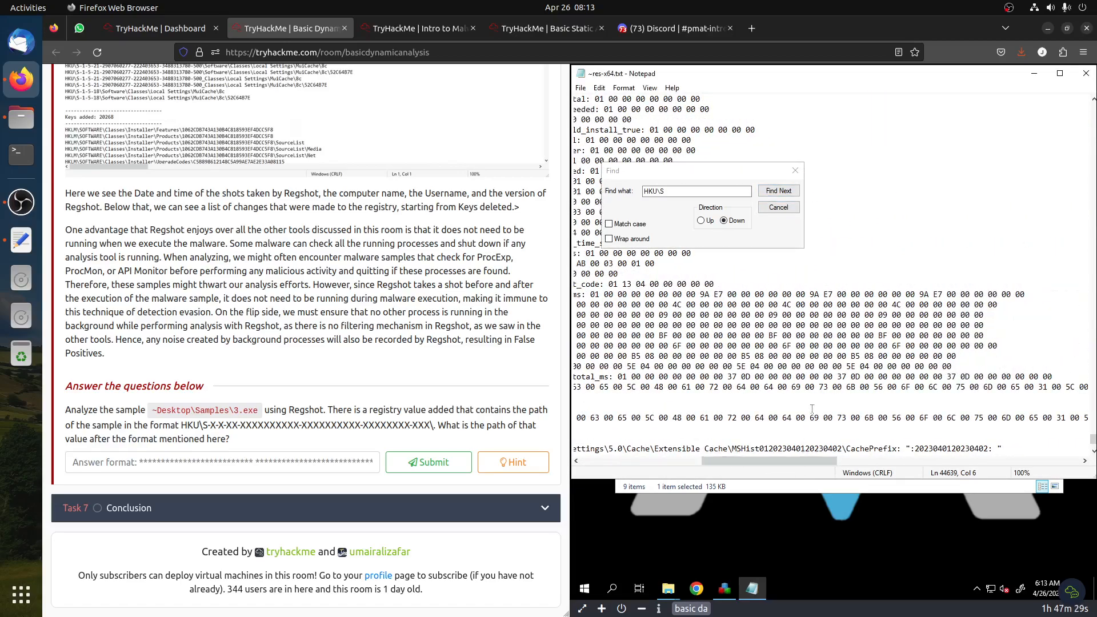
pyautogui.moveTo(788, 465)
pyautogui.mouseDown()
pyautogui.moveTo(725, 457)
pyautogui.moveTo(782, 463)
pyautogui.mouseUp()
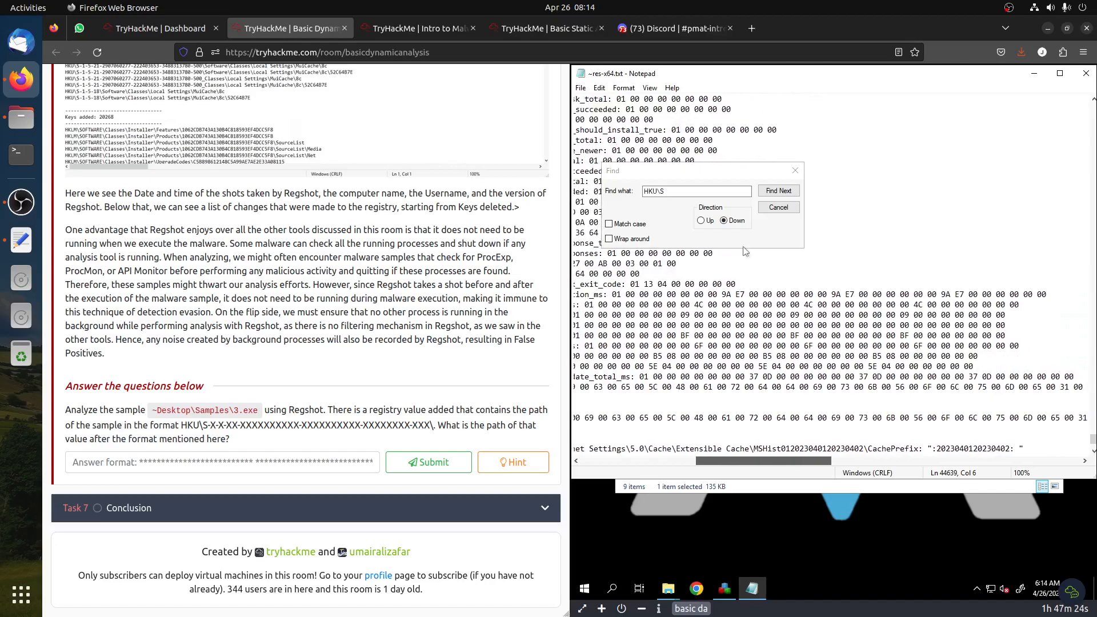
# Continue finding HKU\S matches among the added values, scrolling sideways to read each value's path and data
pyautogui.click(775, 191)
pyautogui.moveTo(698, 460); pyautogui.dragTo(882, 474)
pyautogui.moveTo(818, 461); pyautogui.dragTo(633, 460)
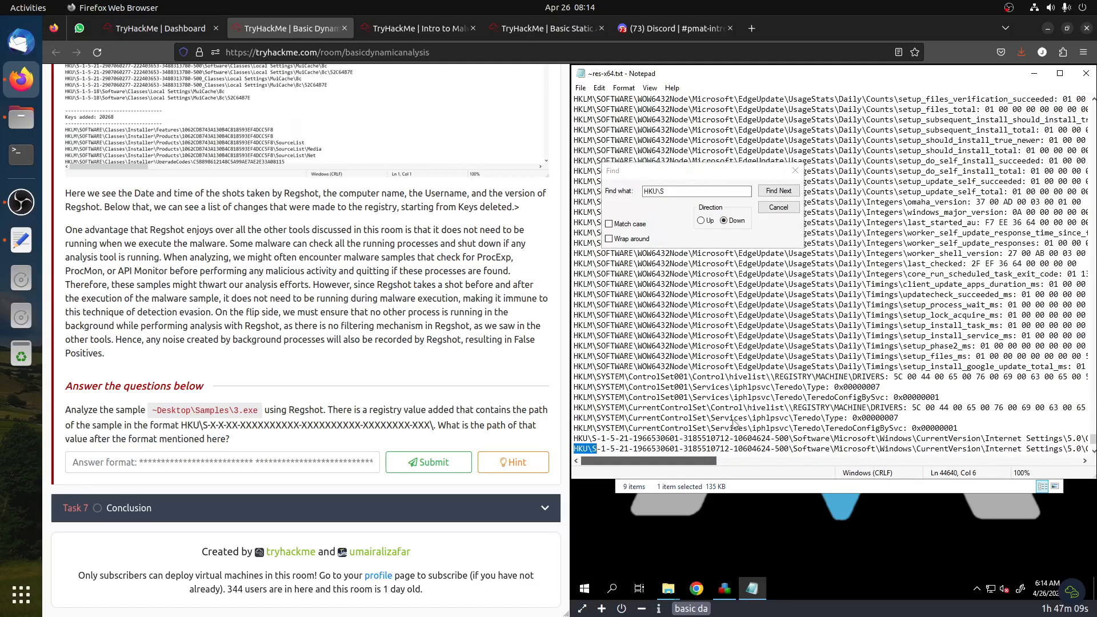
pyautogui.scroll(-2, 692, 378)
pyautogui.click(794, 192)
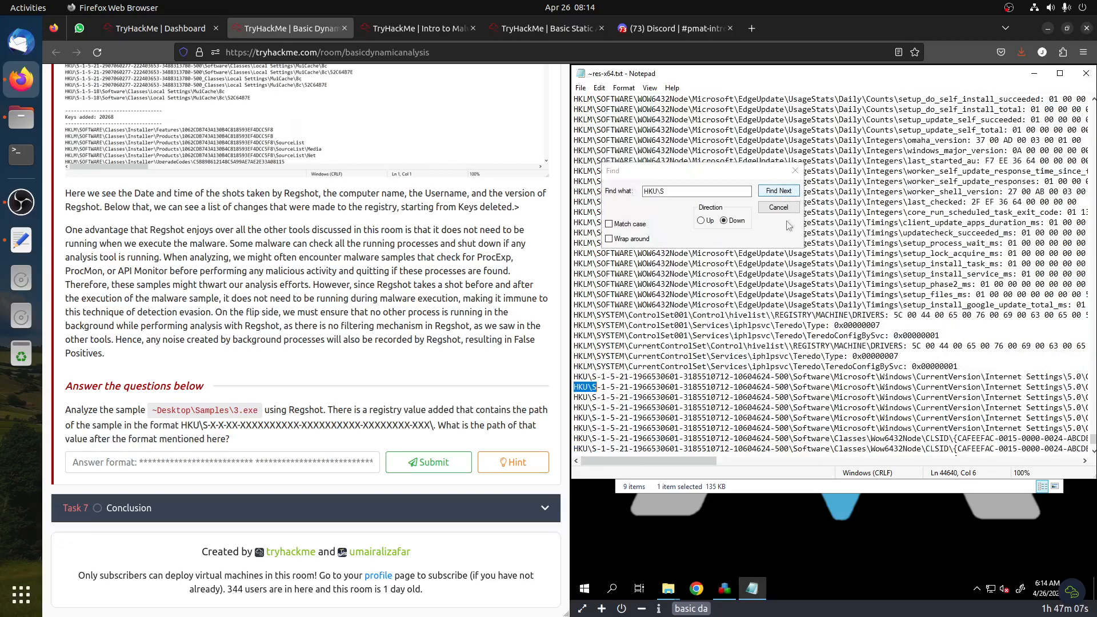
pyautogui.moveTo(749, 469); pyautogui.dragTo(823, 470)
pyautogui.moveTo(758, 454); pyautogui.dragTo(734, 450)
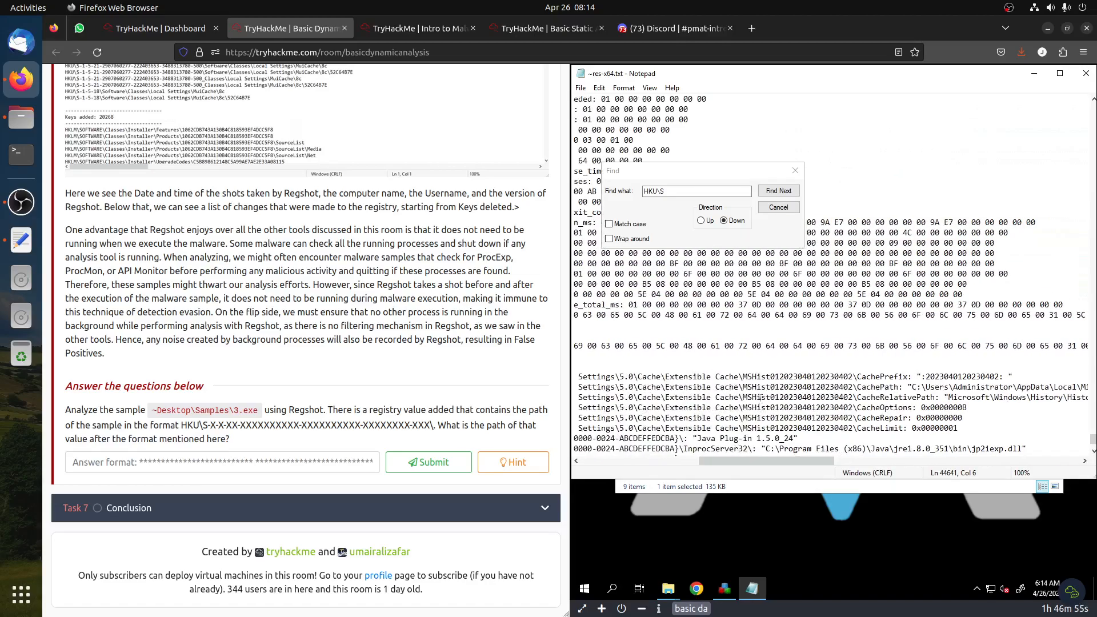
pyautogui.scroll(-6, 760, 398)
pyautogui.scroll(2, 760, 404)
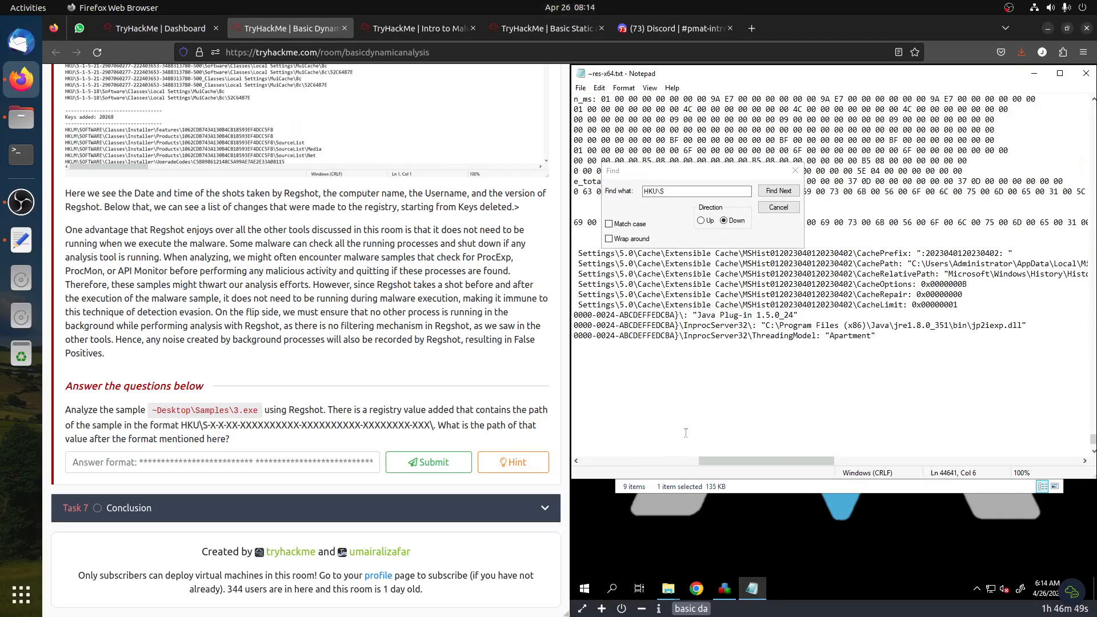
pyautogui.moveTo(708, 461); pyautogui.dragTo(622, 475)
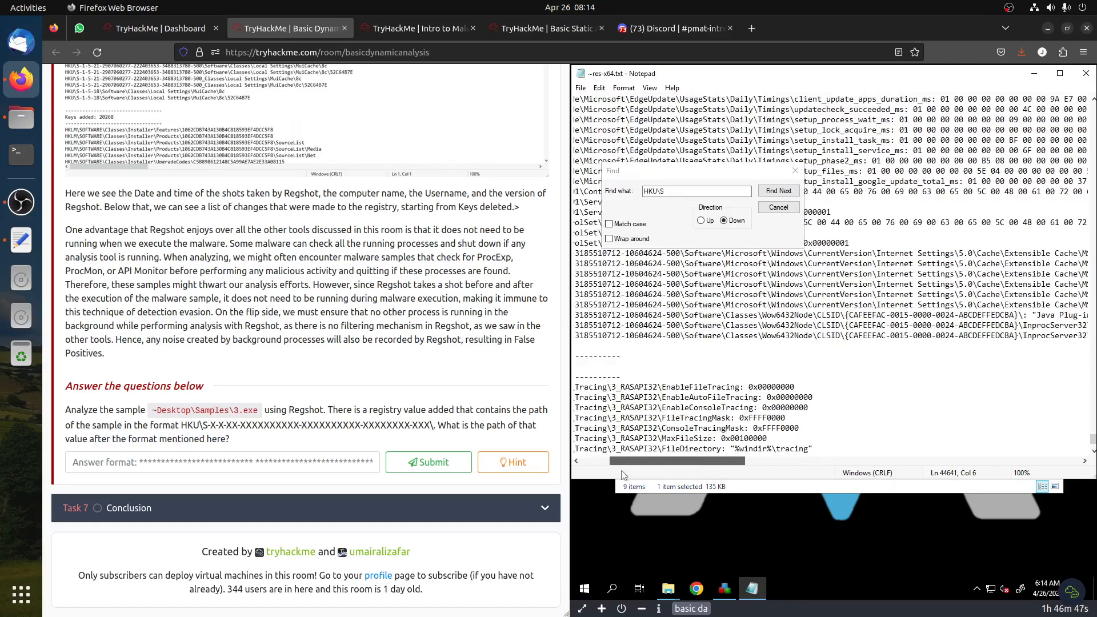
pyautogui.click(778, 190)
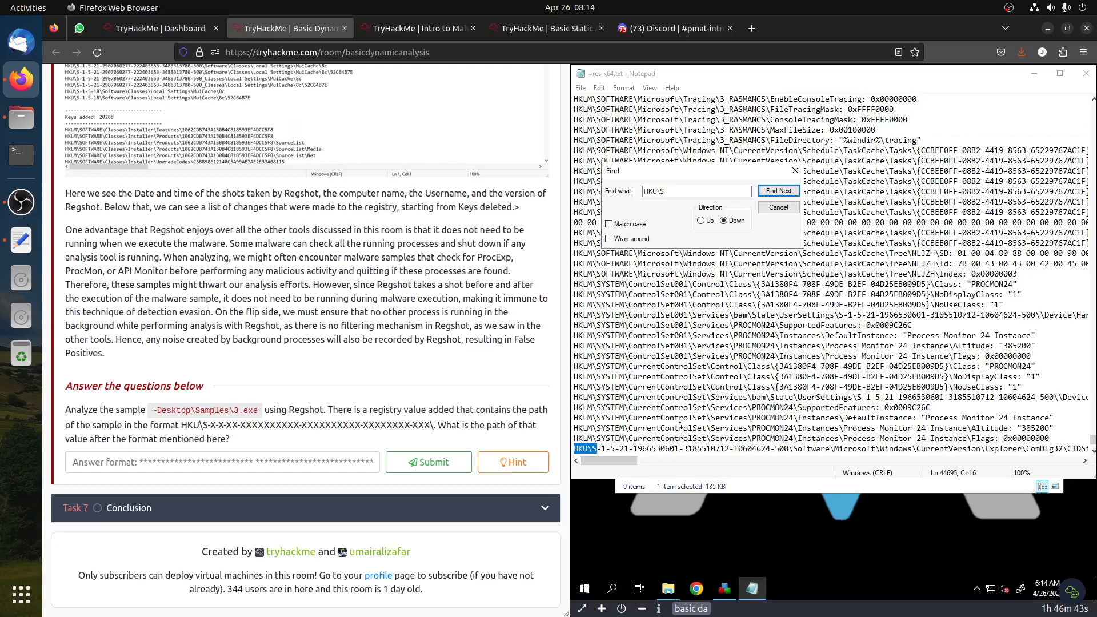
pyautogui.scroll(-4, 680, 426)
pyautogui.click(679, 460)
pyautogui.click(680, 460)
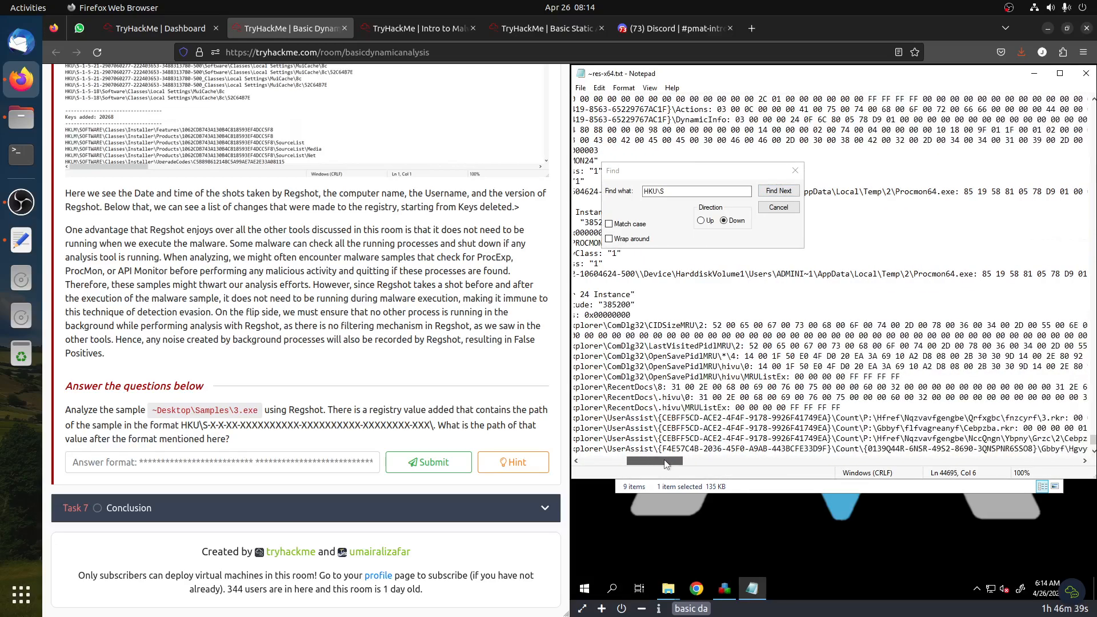
pyautogui.moveTo(666, 464)
pyautogui.mouseDown()
pyautogui.moveTo(702, 464)
pyautogui.moveTo(677, 465)
pyautogui.mouseUp()
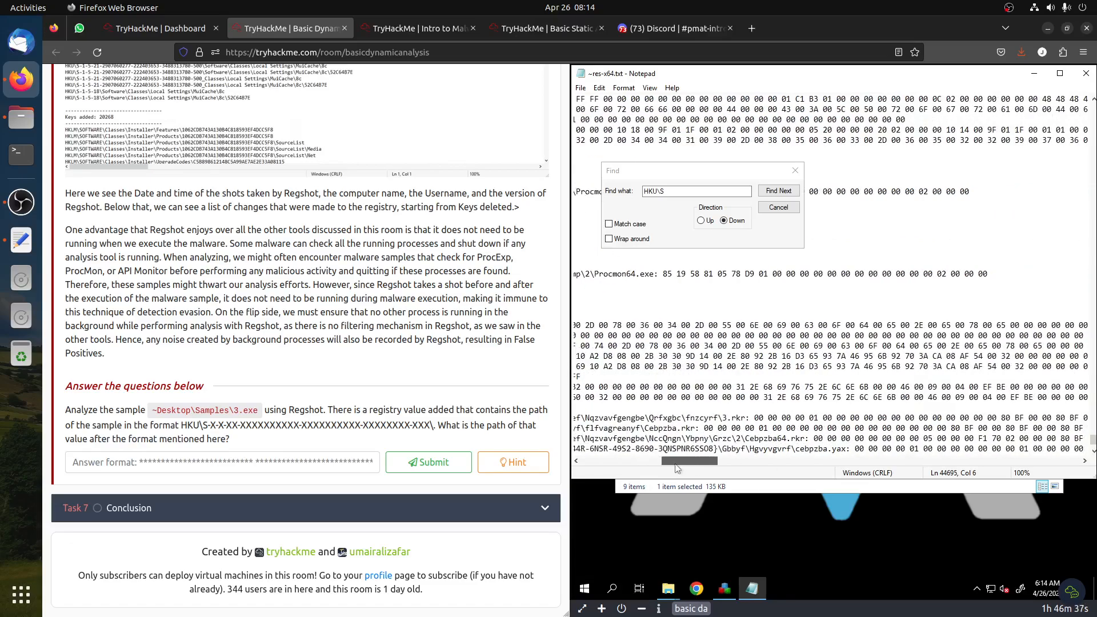
pyautogui.scroll(-4, 769, 425)
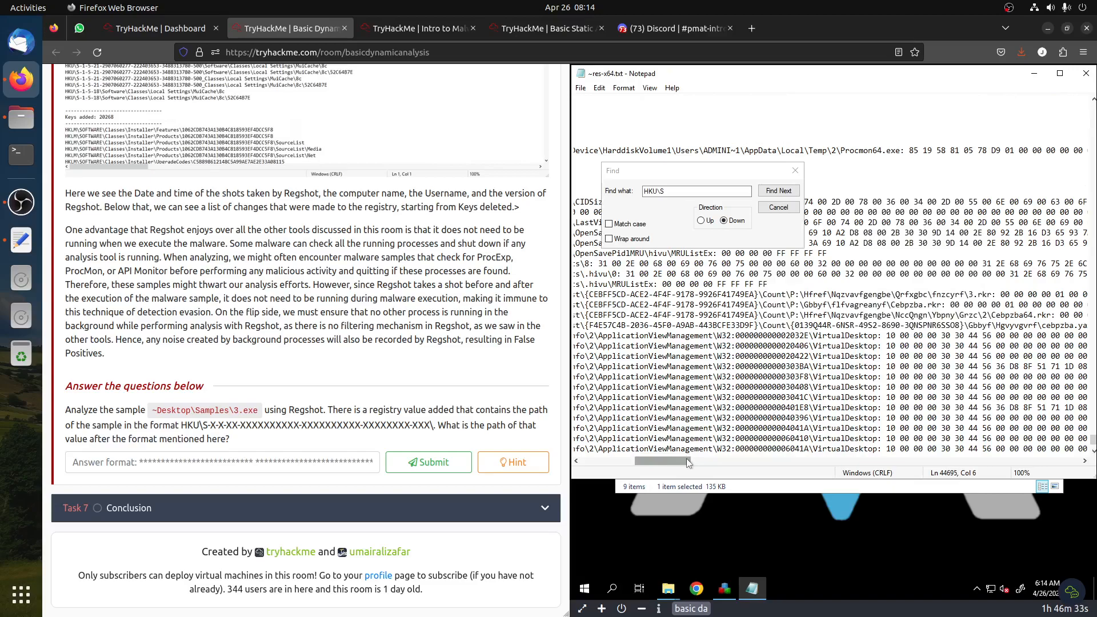
pyautogui.hscroll(2, 687, 461)
pyautogui.moveTo(687, 461); pyautogui.dragTo(642, 466)
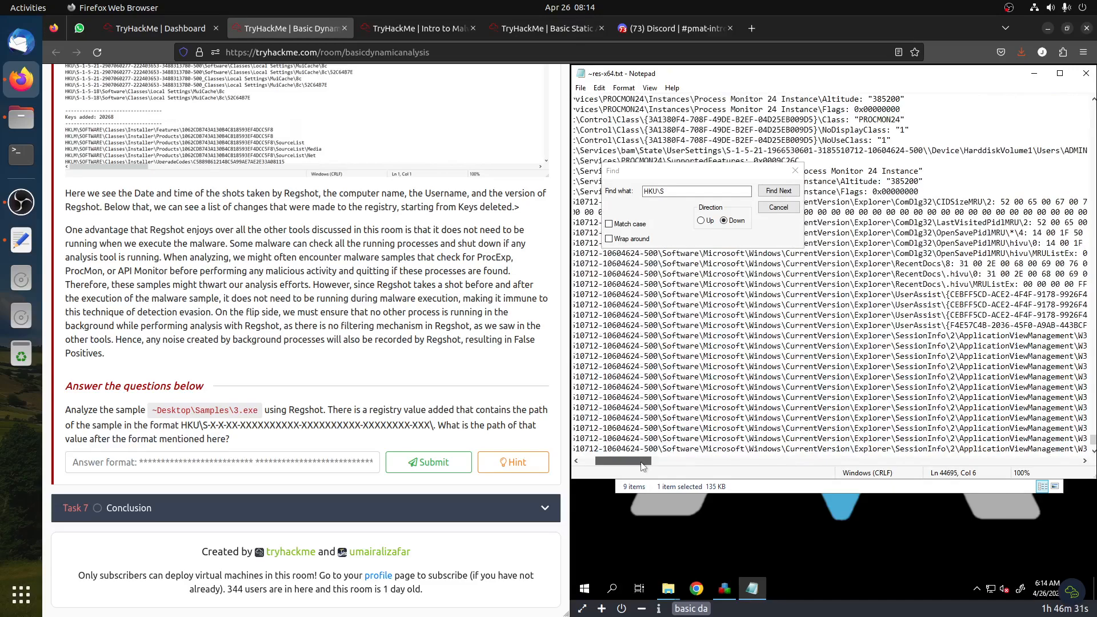
pyautogui.moveTo(643, 466)
pyautogui.mouseDown()
pyautogui.moveTo(723, 465)
pyautogui.moveTo(707, 465)
pyautogui.mouseUp()
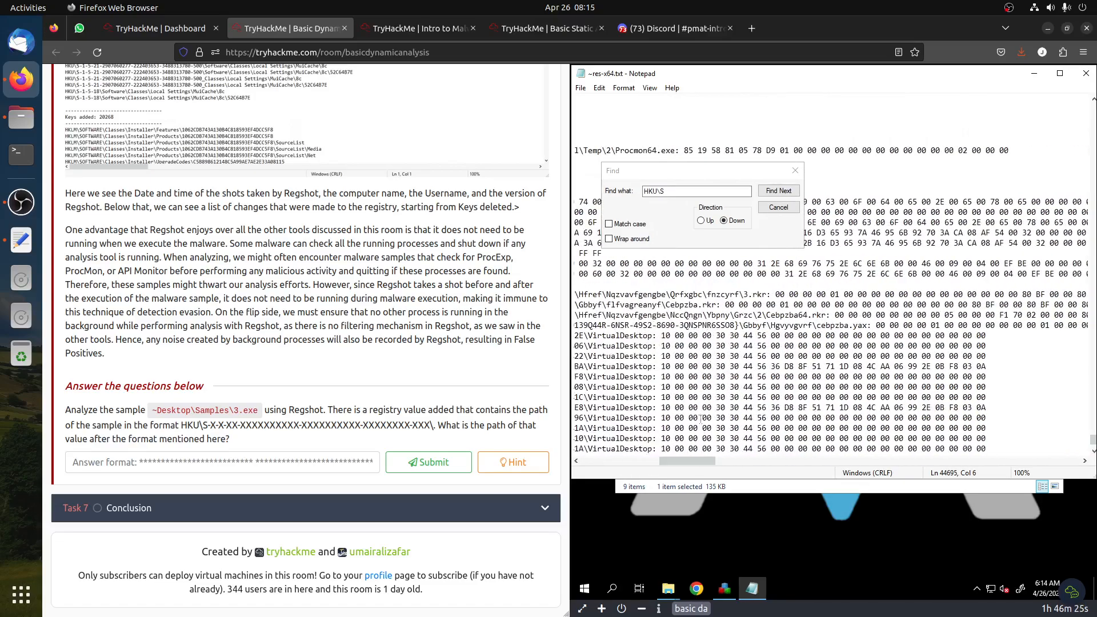
pyautogui.scroll(-8, 701, 418)
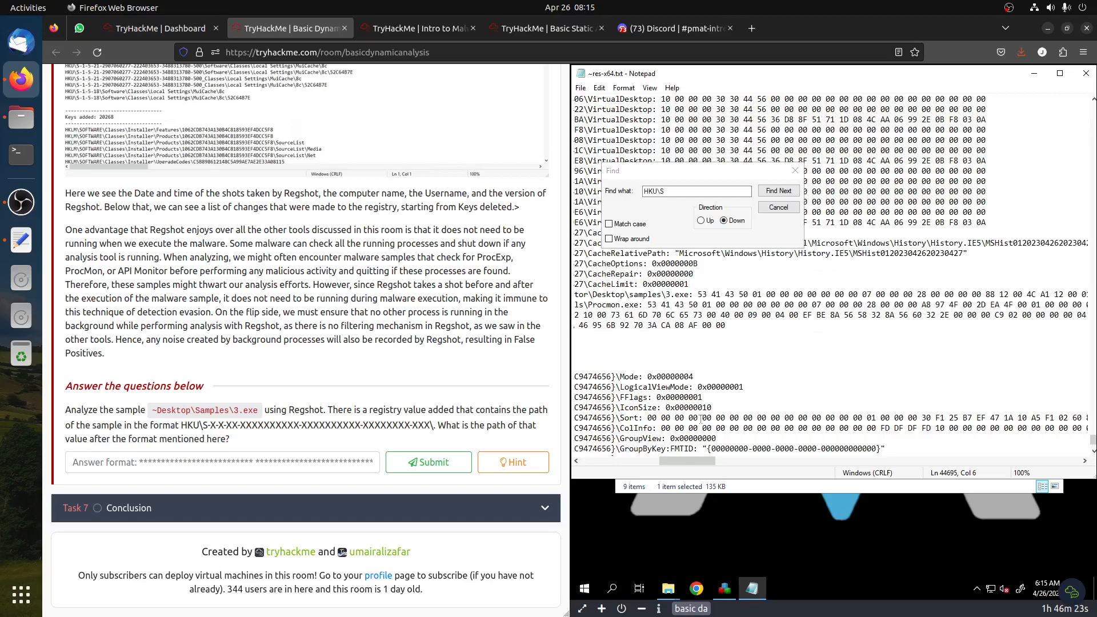
pyautogui.scroll(6, 701, 419)
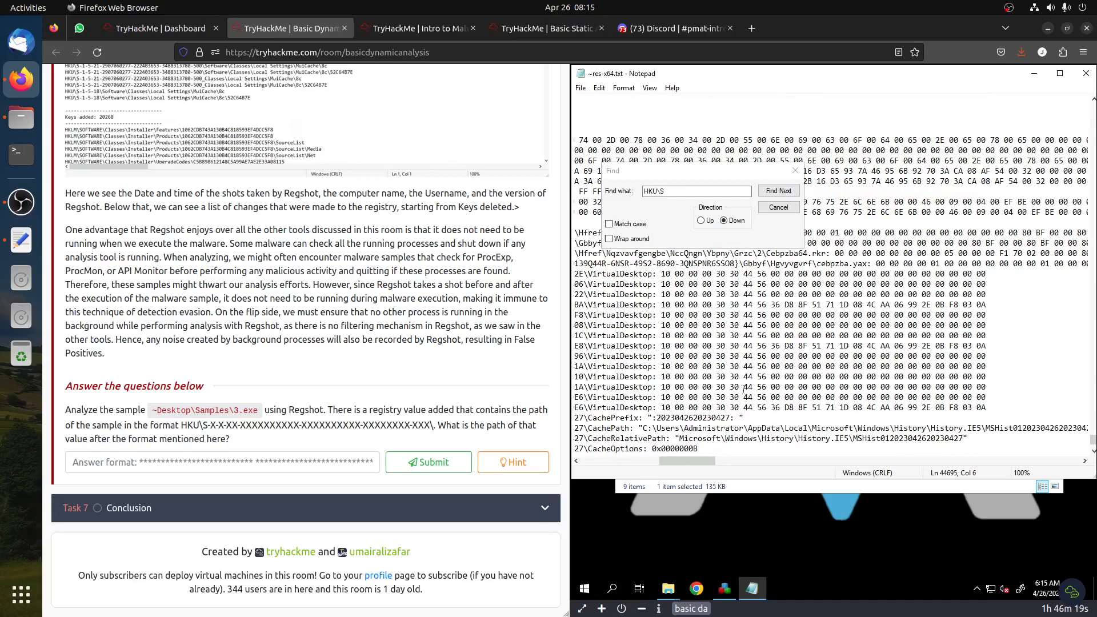
# Search the comparison log for Samples\3.exe and scroll sideways to read its matching value line
pyautogui.hotkey('ctrl', 'f')
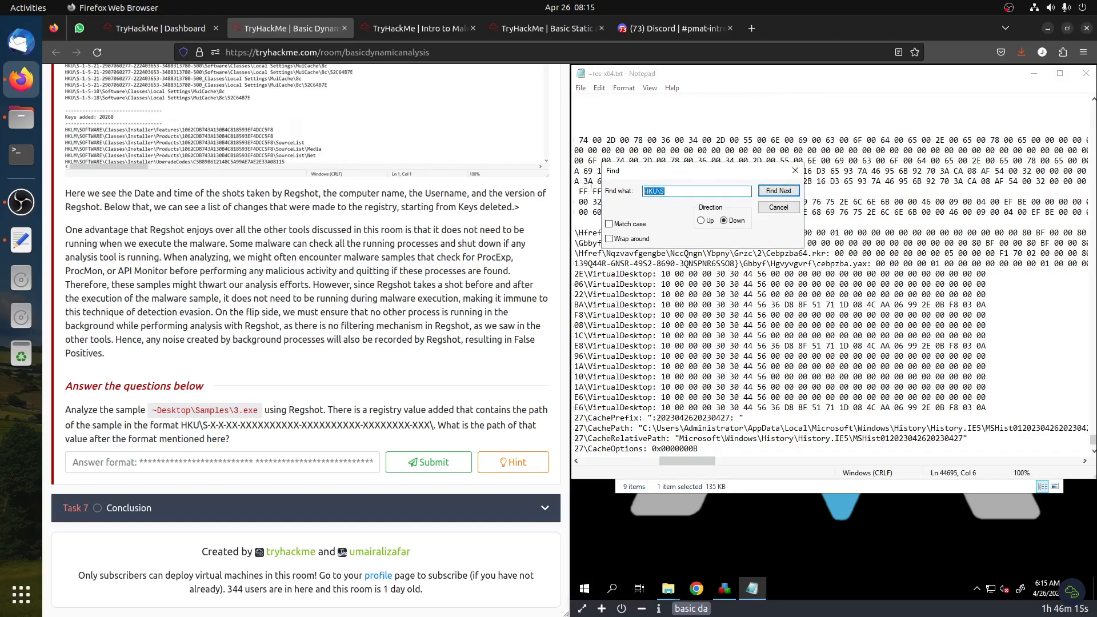
pyautogui.write('Samples\\3.exe')
pyautogui.press('Return')
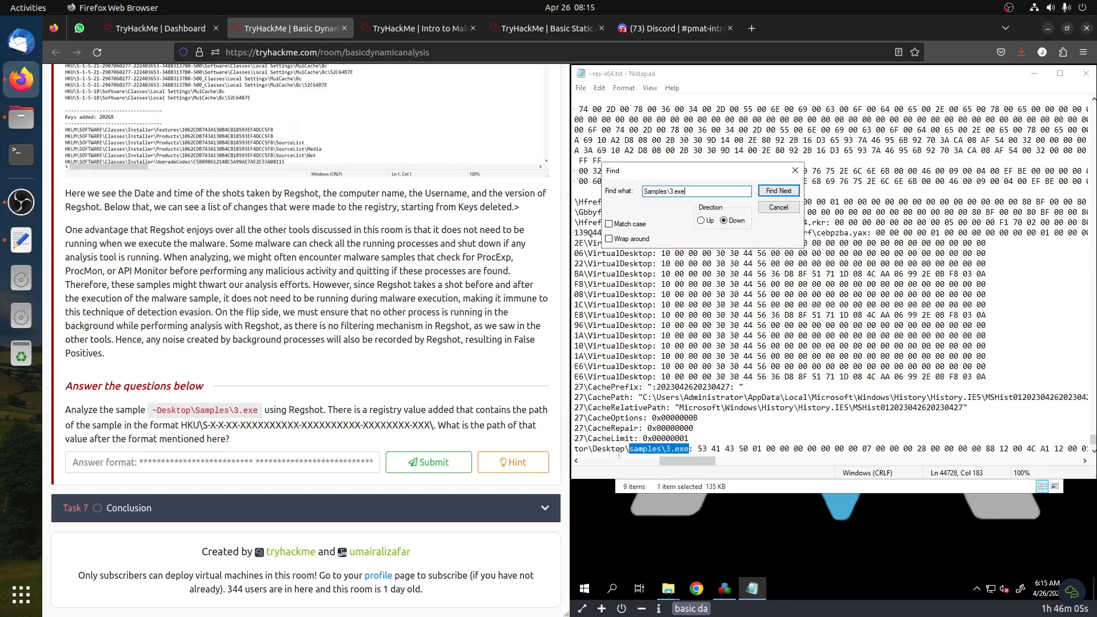
pyautogui.moveTo(687, 461); pyautogui.dragTo(610, 466)
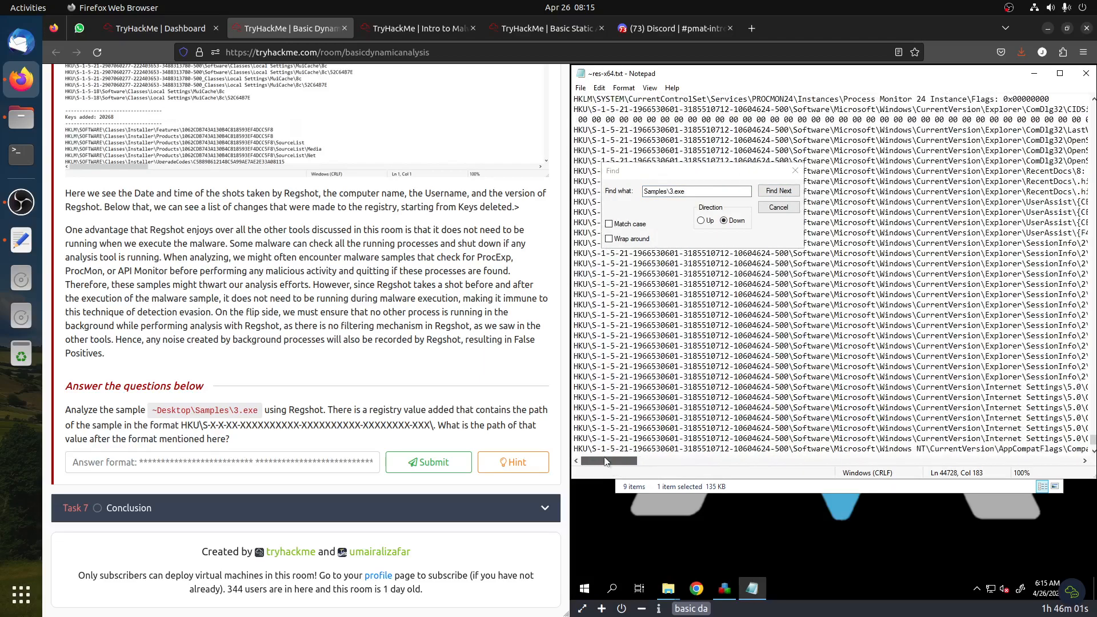
pyautogui.click(609, 449)
pyautogui.moveTo(727, 451); pyautogui.dragTo(1008, 449)
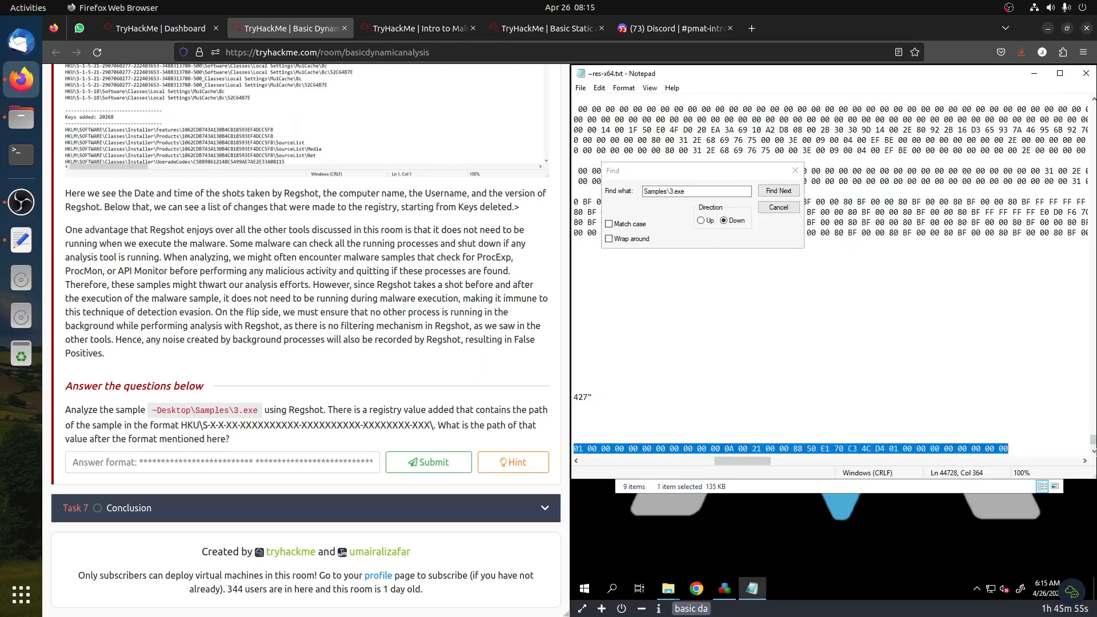
pyautogui.moveTo(756, 462); pyautogui.dragTo(687, 465)
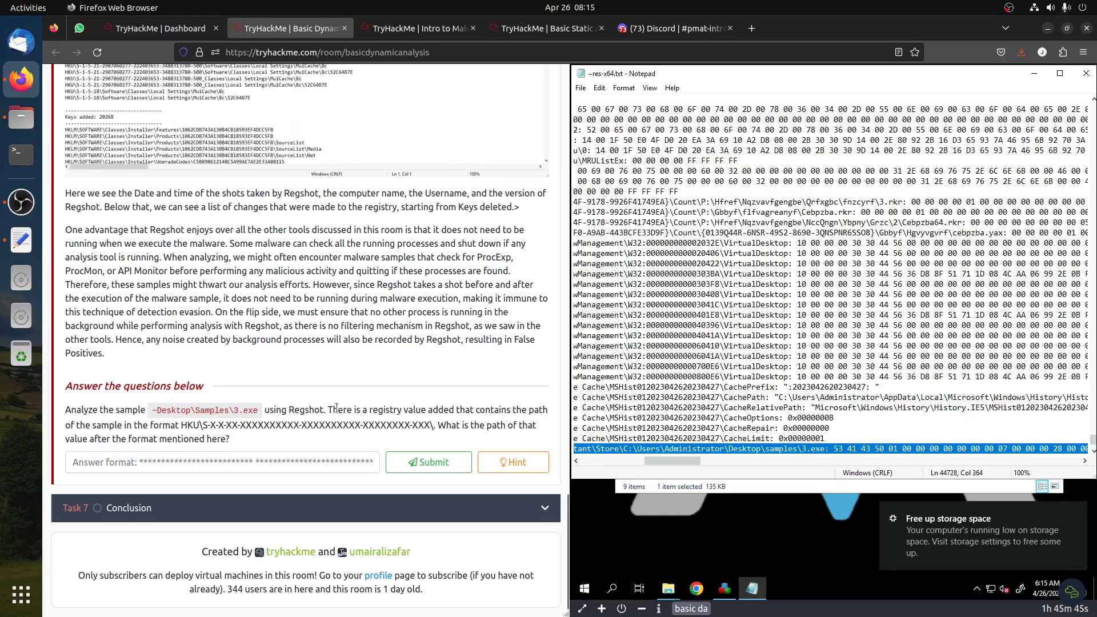
pyautogui.click(850, 449)
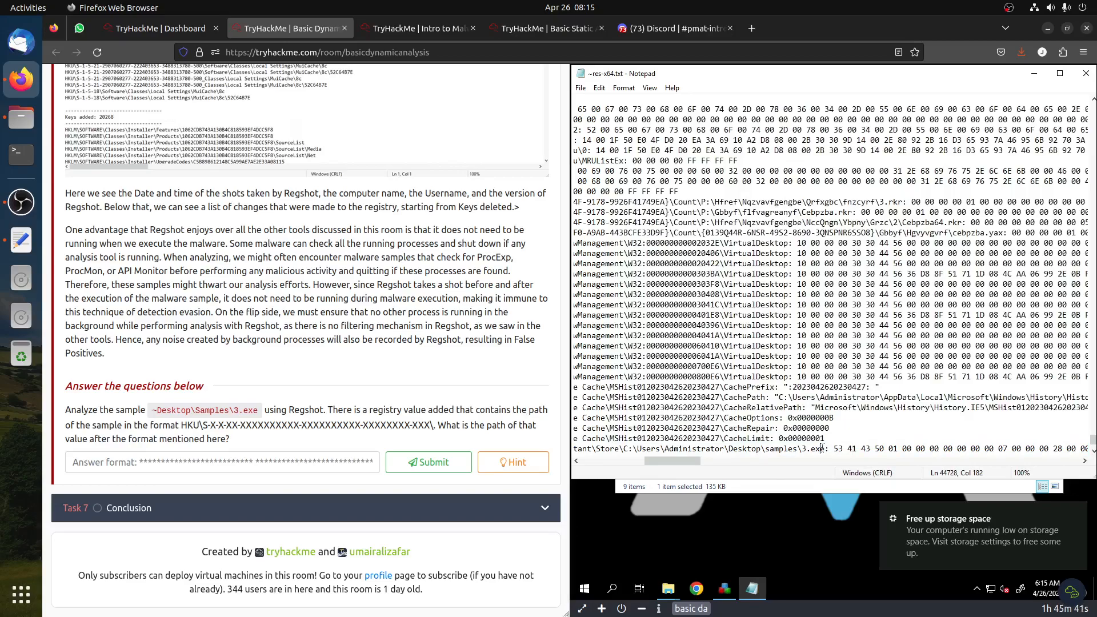
pyautogui.moveTo(822, 449); pyautogui.dragTo(568, 451)
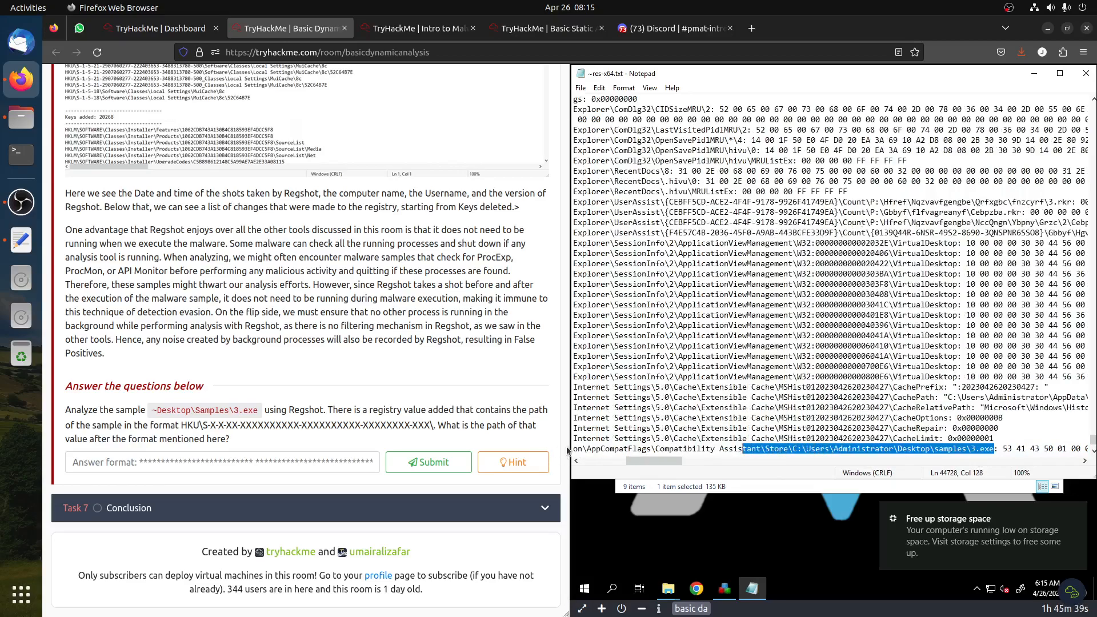
# Copy the HKU\S registry path ending in samples\3.exe and paste it into the task's answer field
pyautogui.click(771, 448)
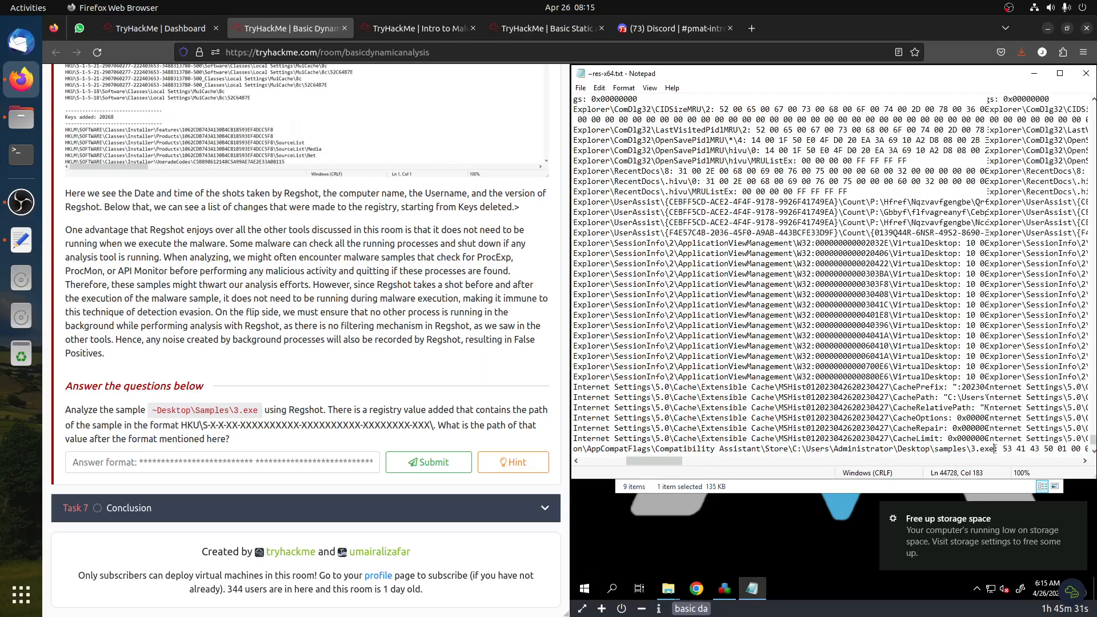
pyautogui.hotkey('shift', 'Home')
pyautogui.hotkey('ctrl', 'c')
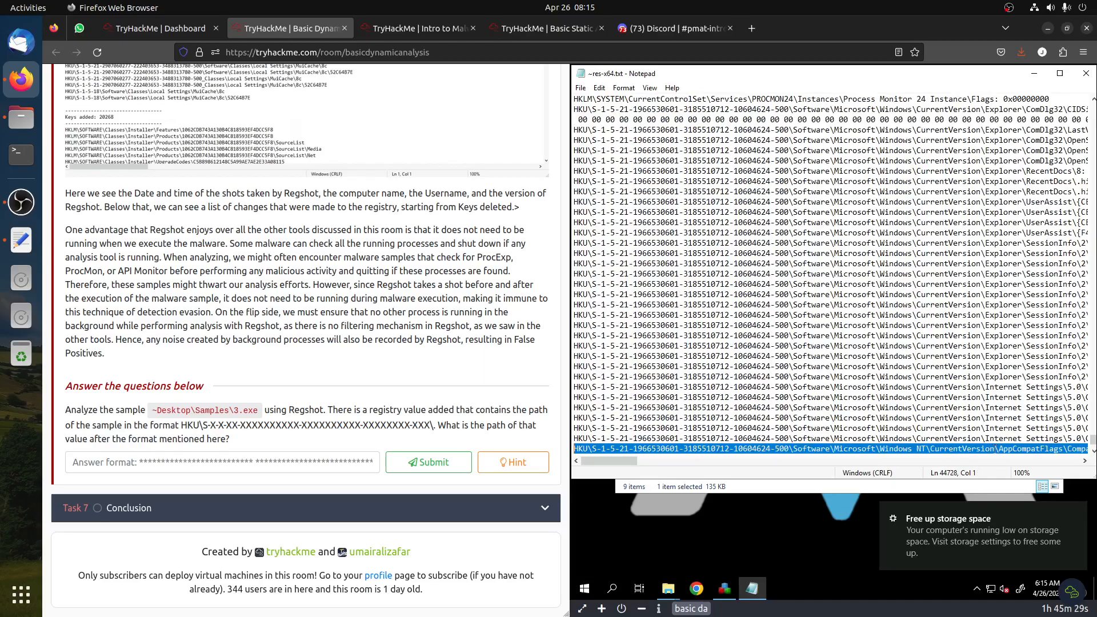
pyautogui.click(345, 454)
pyautogui.hotkey('ctrl', 'v')
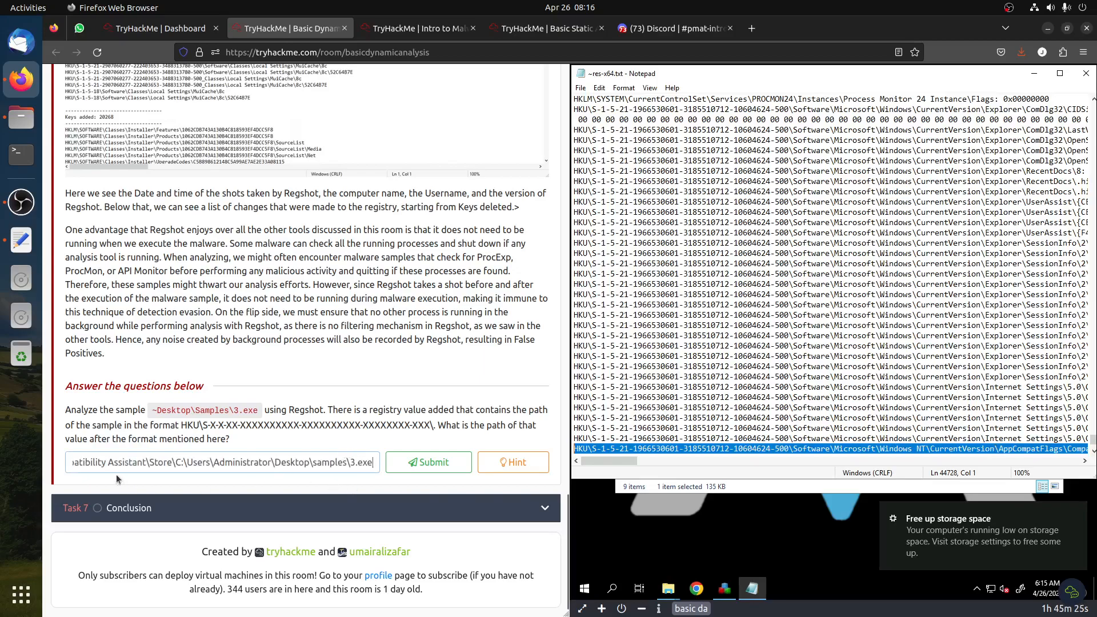
# Check the pasted path against the required answer format and submit the answer
pyautogui.tripleClick(100, 463)
pyautogui.click(130, 464)
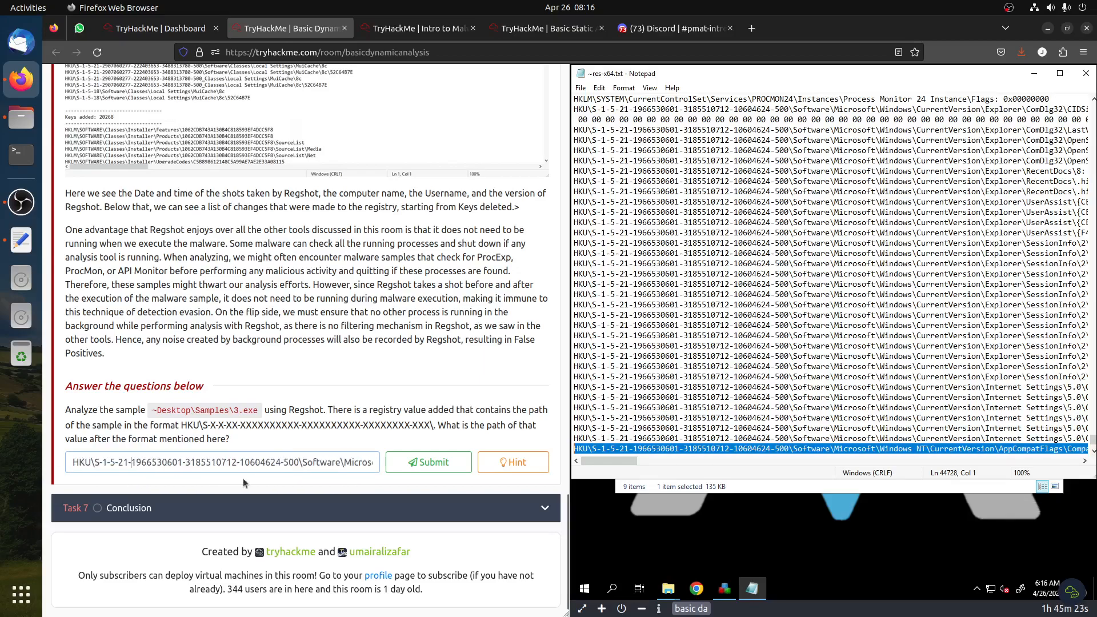
pyautogui.moveTo(298, 463); pyautogui.dragTo(4, 469)
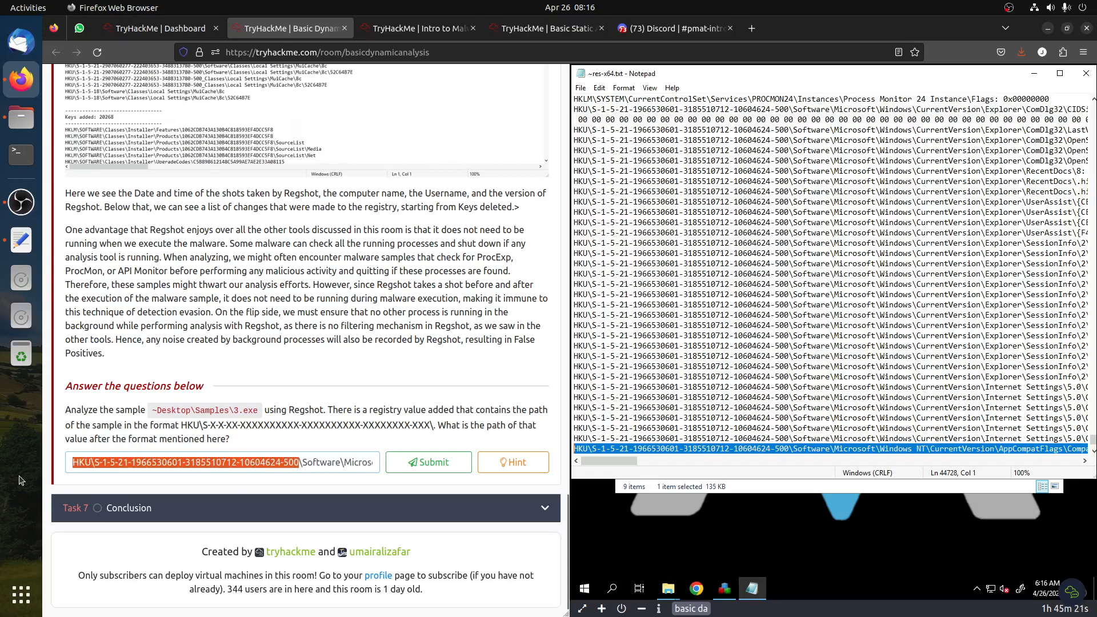
pyautogui.press('BackSpace')
pyautogui.moveTo(320, 462); pyautogui.dragTo(365, 463)
pyautogui.click(359, 462)
pyautogui.hotkey('shift', 'End')
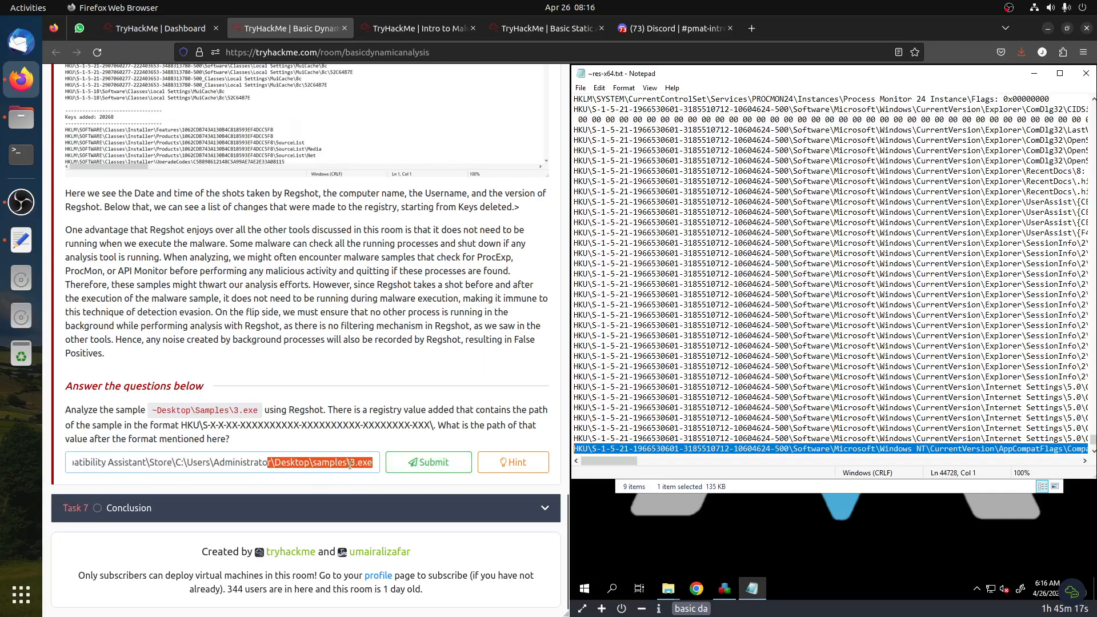
pyautogui.click(276, 463)
pyautogui.moveTo(276, 463); pyautogui.dragTo(382, 455)
pyautogui.moveTo(147, 409); pyautogui.dragTo(281, 410)
pyautogui.click(429, 462)
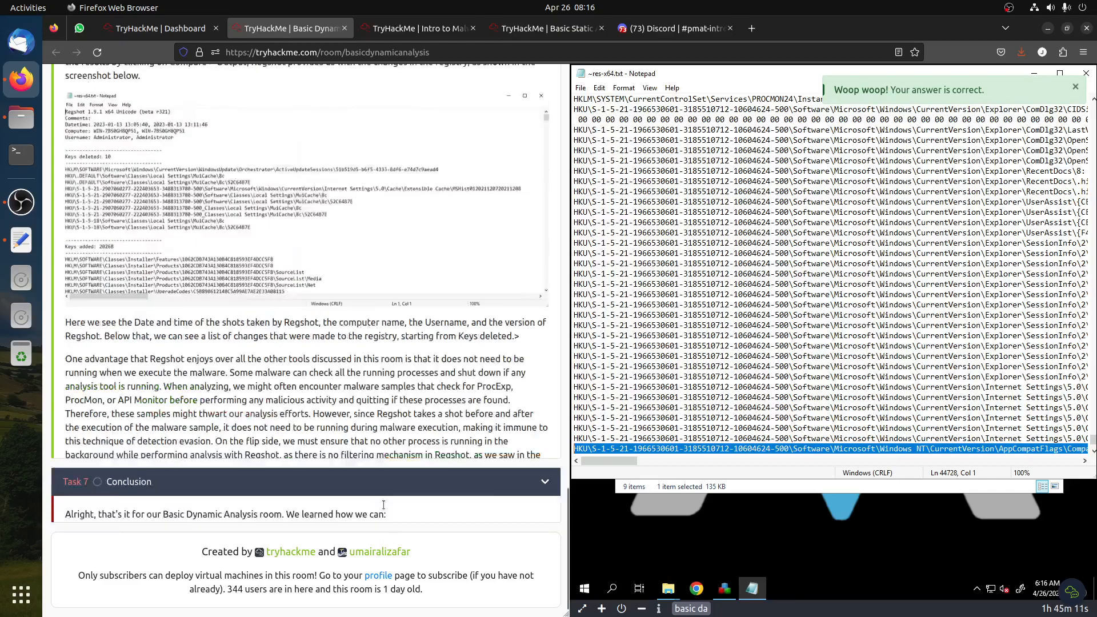
# Complete the Conclusion task and close the room-completion popup
pyautogui.click(461, 502)
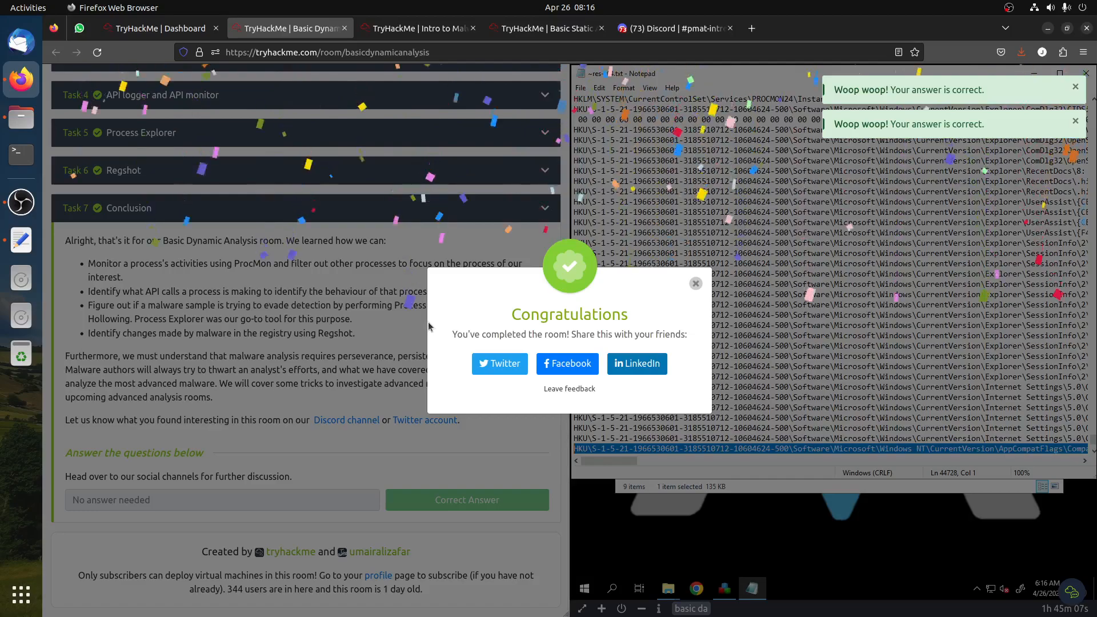
pyautogui.click(695, 285)
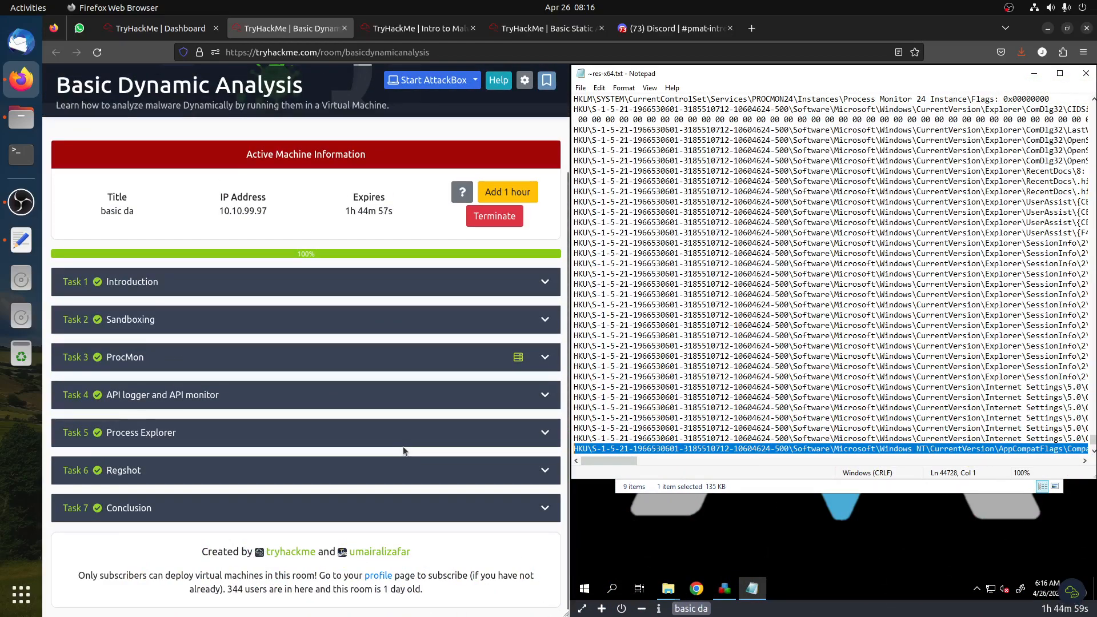
pyautogui.click(22, 201)
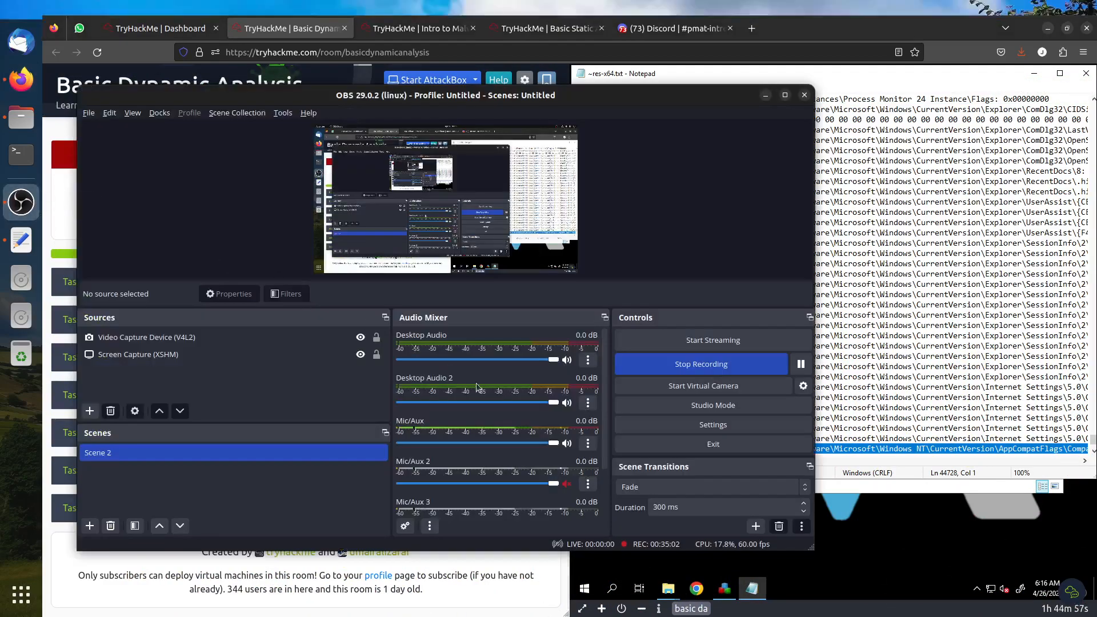